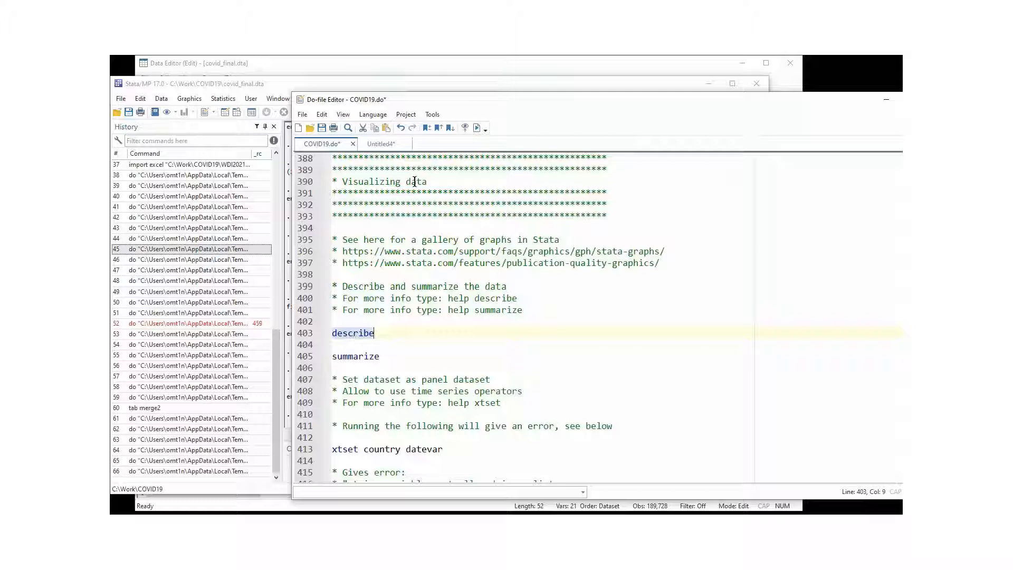
Run the describe command from the do-file and review the dataset details and variable list in the Stata results.
left_click(476, 127)
left_click(232, 387)
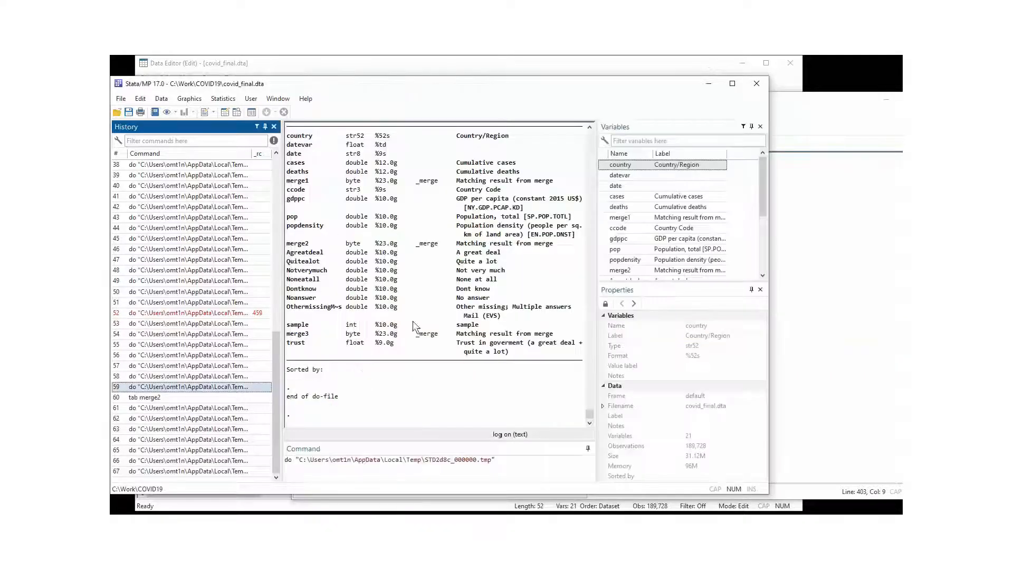
scroll(404, 341, "up", 3)
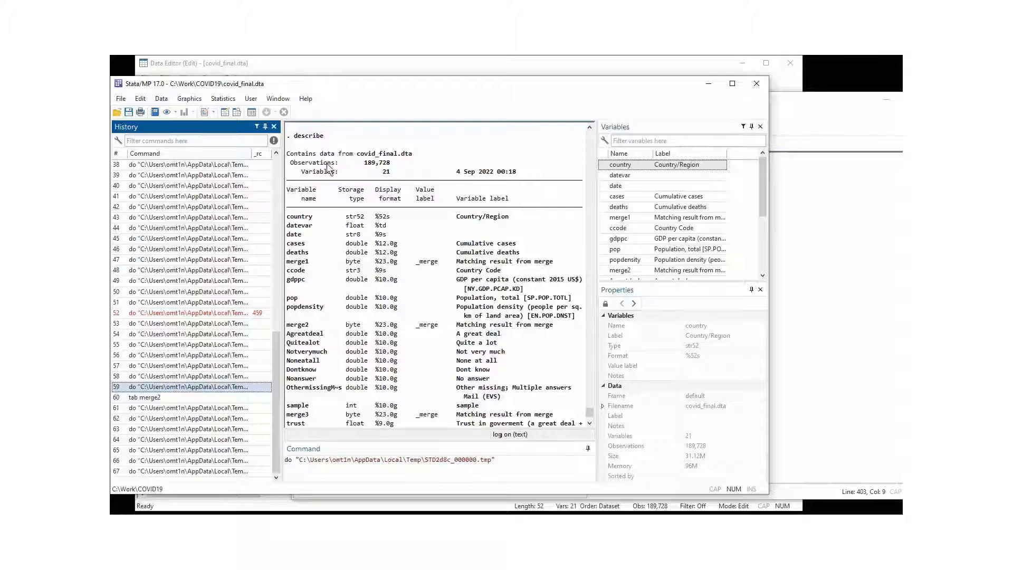
left_click_drag(339, 163, 393, 154)
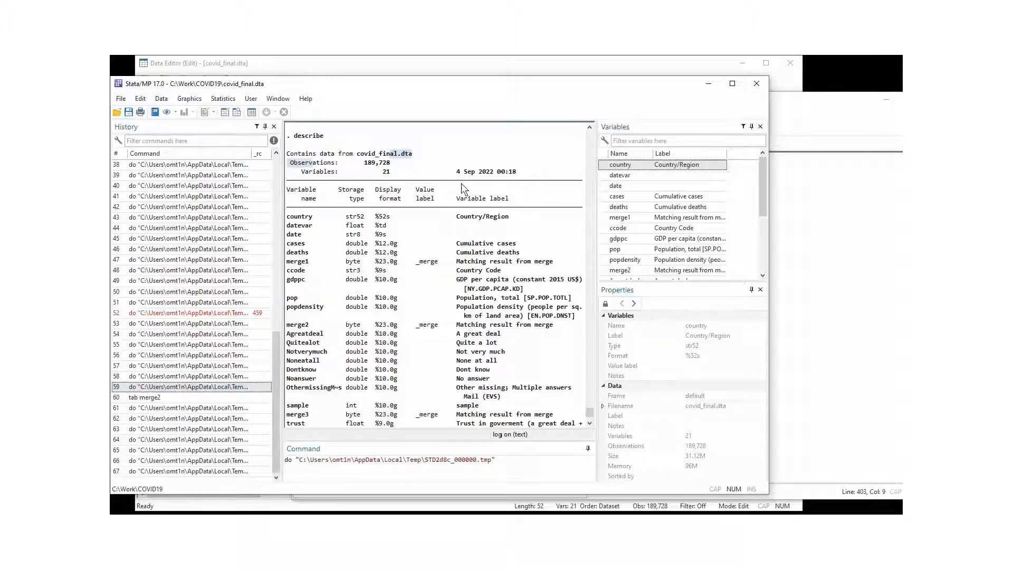
left_click(365, 318)
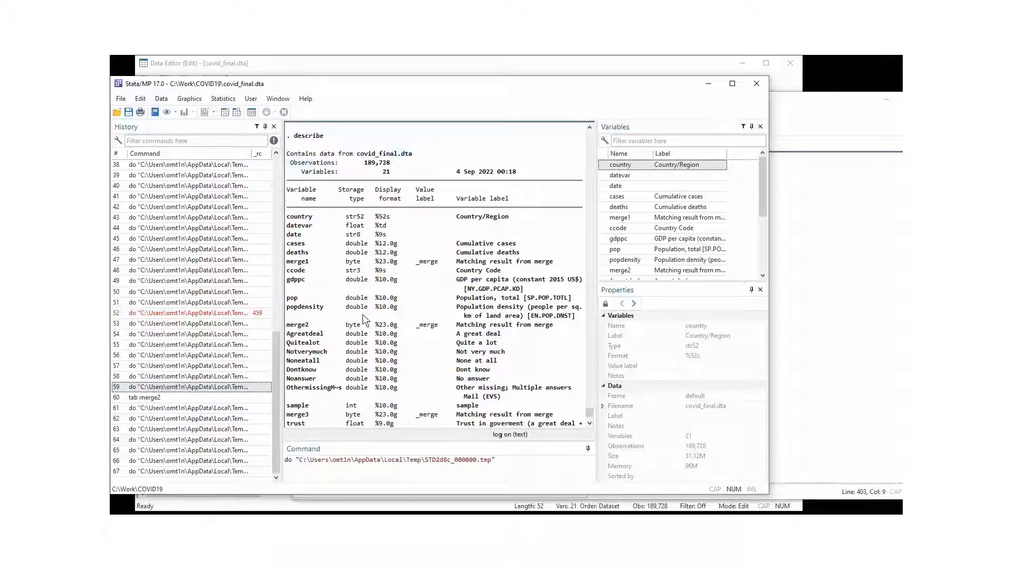
scroll(358, 296, "down", 1)
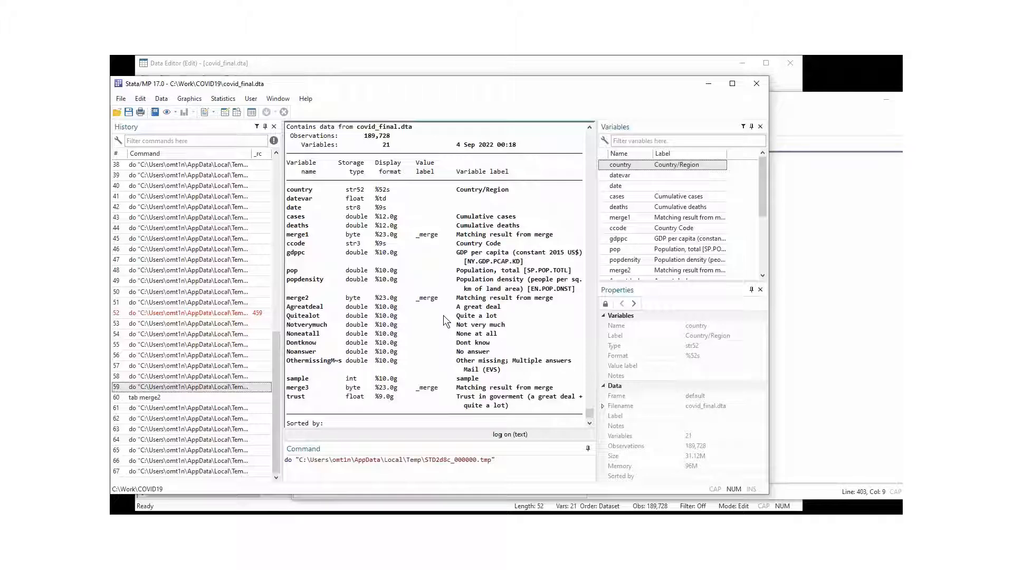
Run the summarize command on line 405 of the do-file and bring its output table into view.
left_click(827, 130)
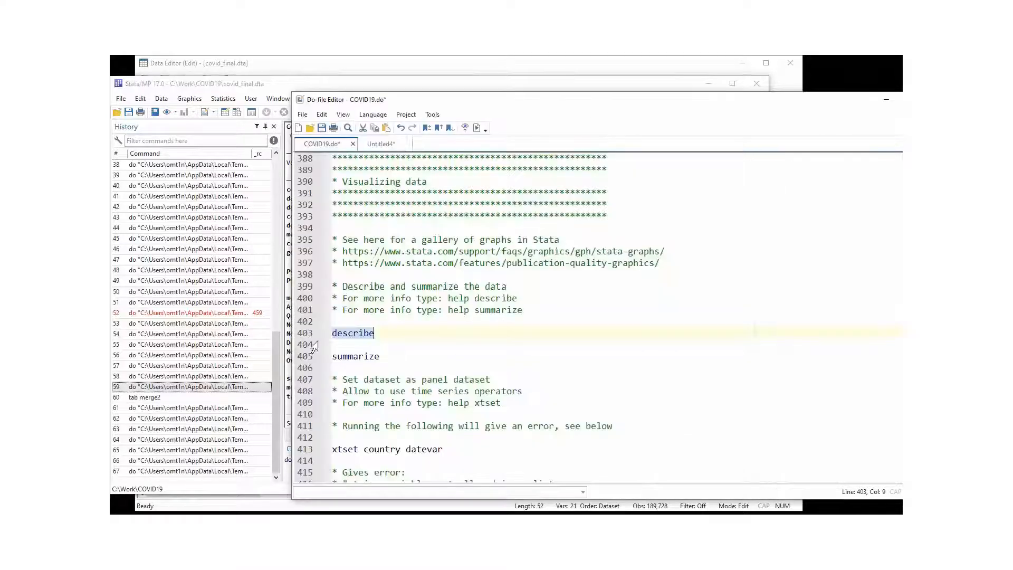
double_click(353, 361)
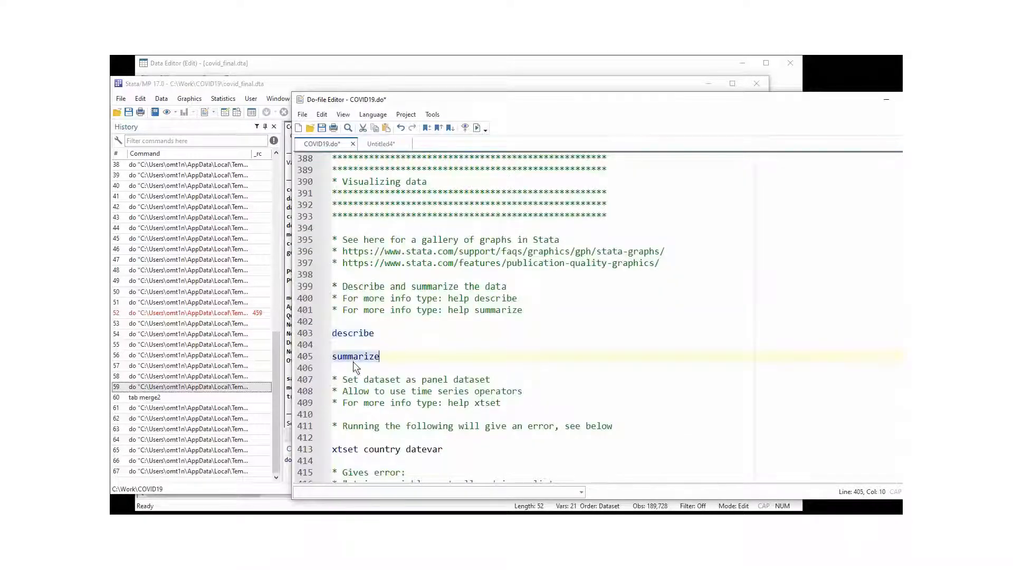
left_click(476, 129)
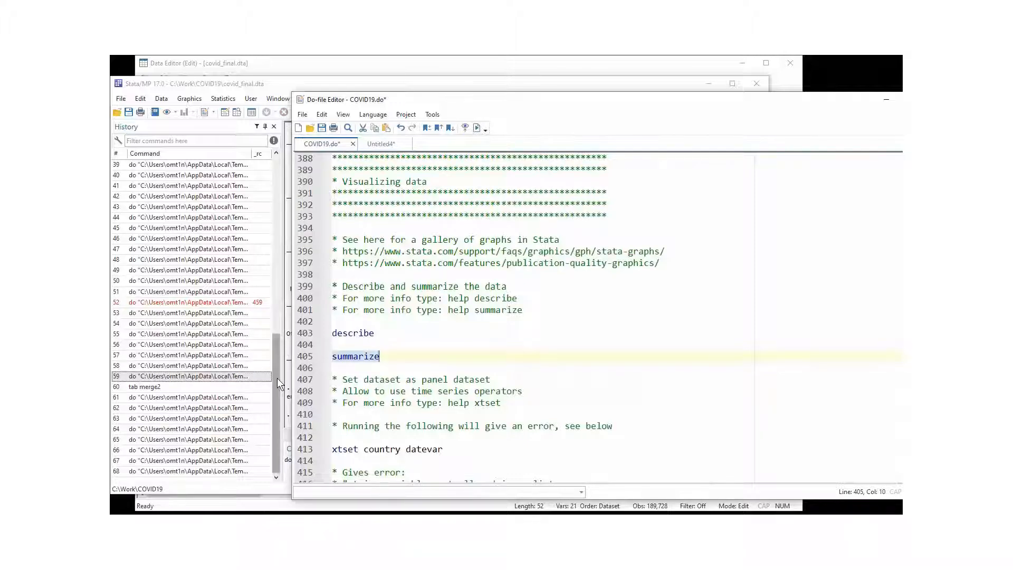
scroll(381, 335, "up", 2)
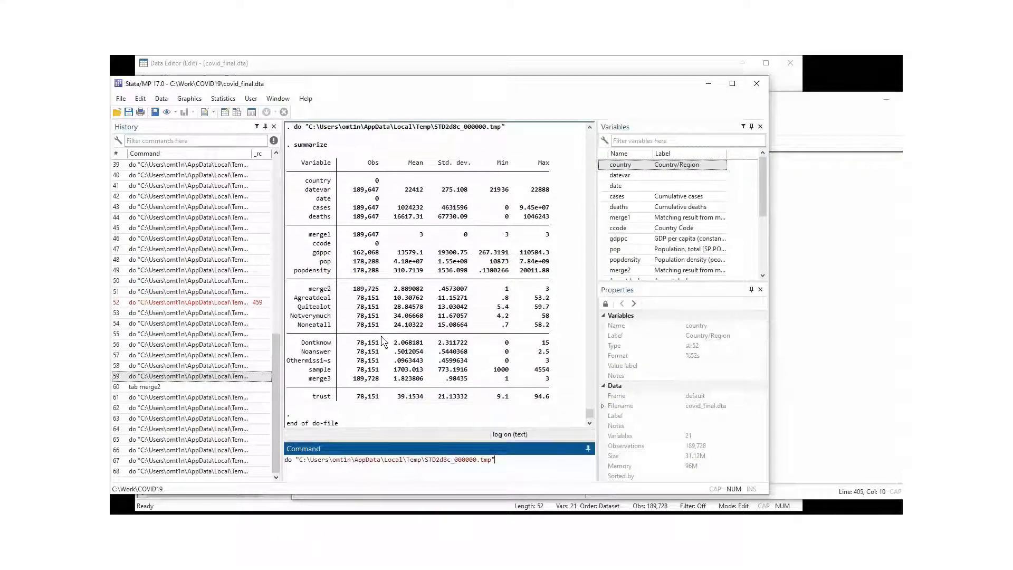
Examine the country, date and ccode rows in the summary statistics table.
left_click_drag(305, 180, 560, 178)
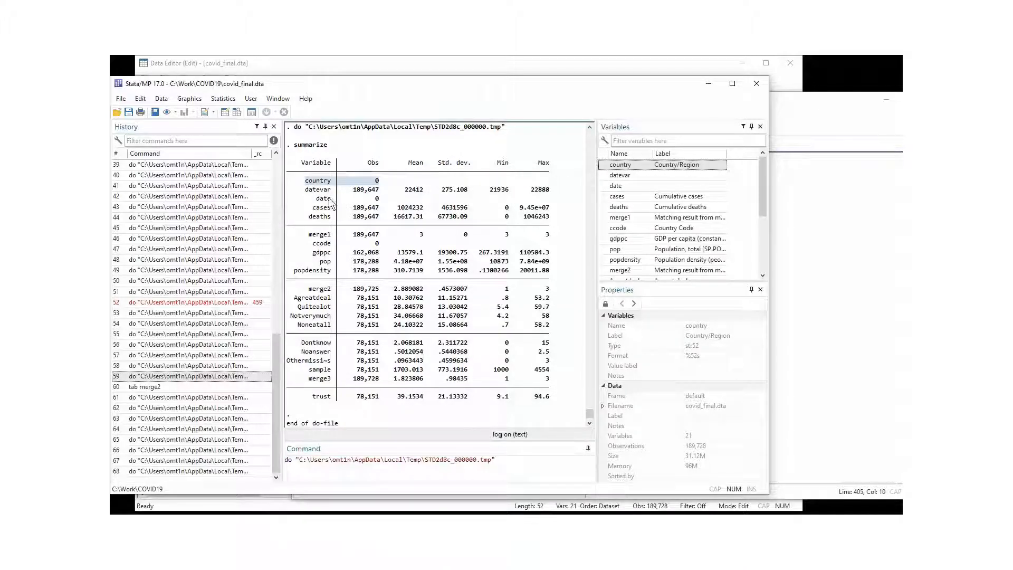
left_click_drag(333, 199, 387, 203)
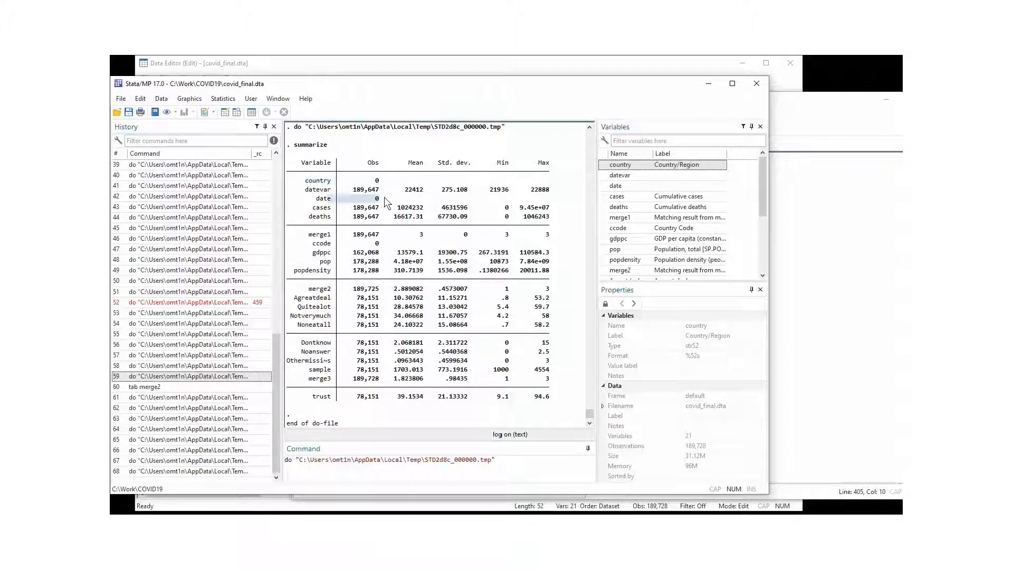
left_click(325, 246)
left_click_drag(325, 241, 373, 249)
left_click(439, 273)
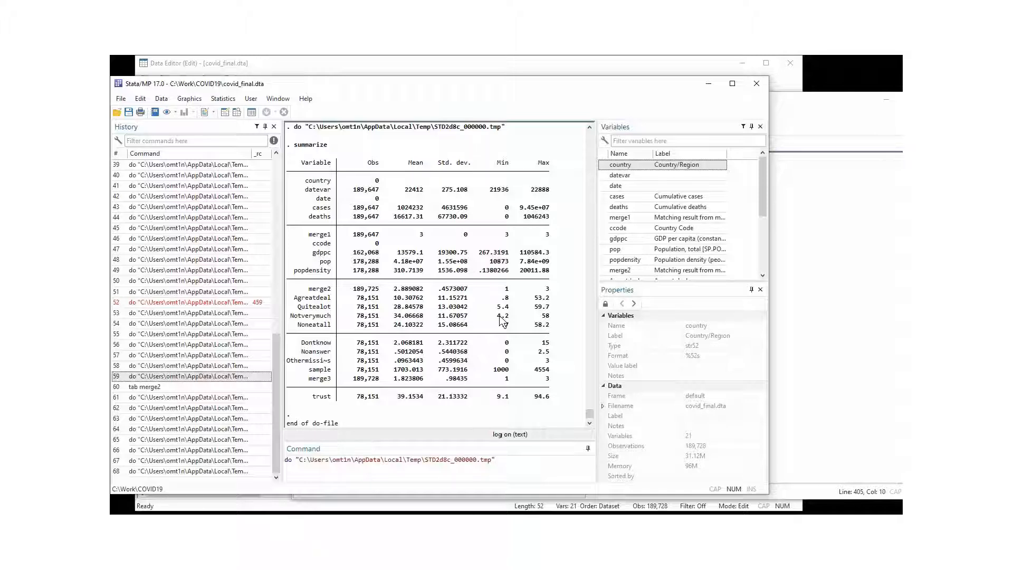
Try to declare the dataset as a panel by running xtset country datevar from line 413 of the do-file.
left_click(780, 122)
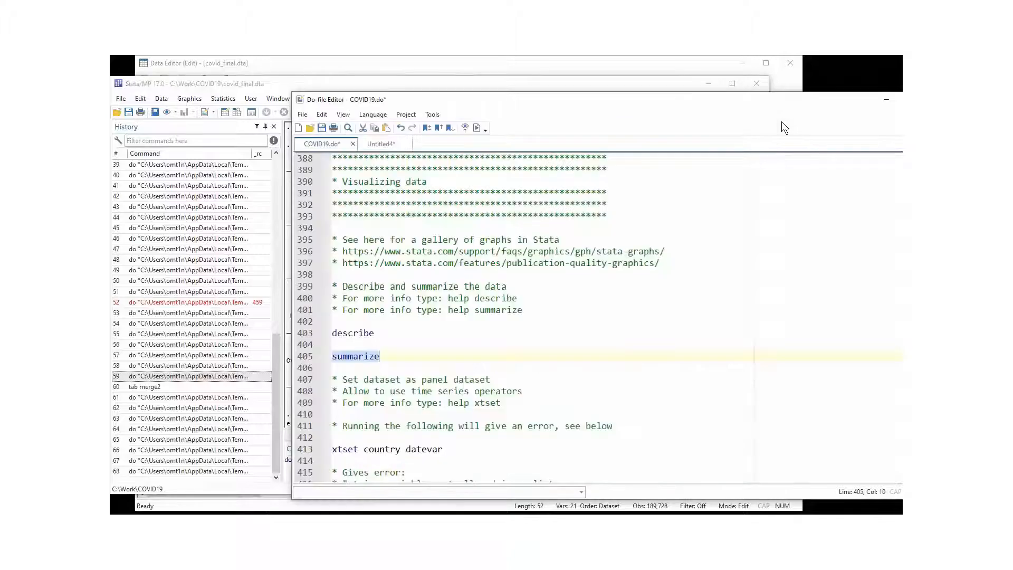
scroll(537, 310, "down", 5)
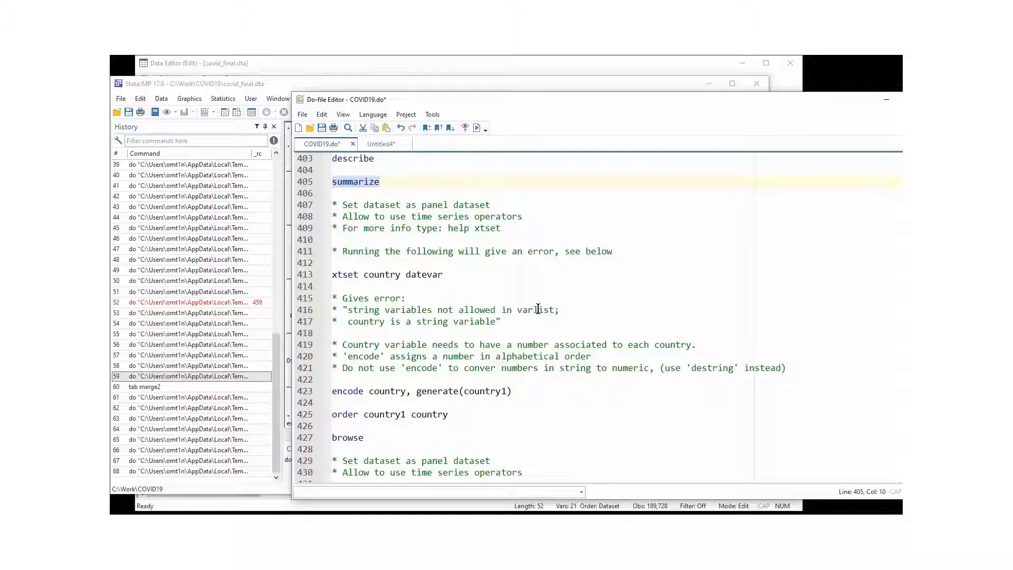
double_click(348, 275)
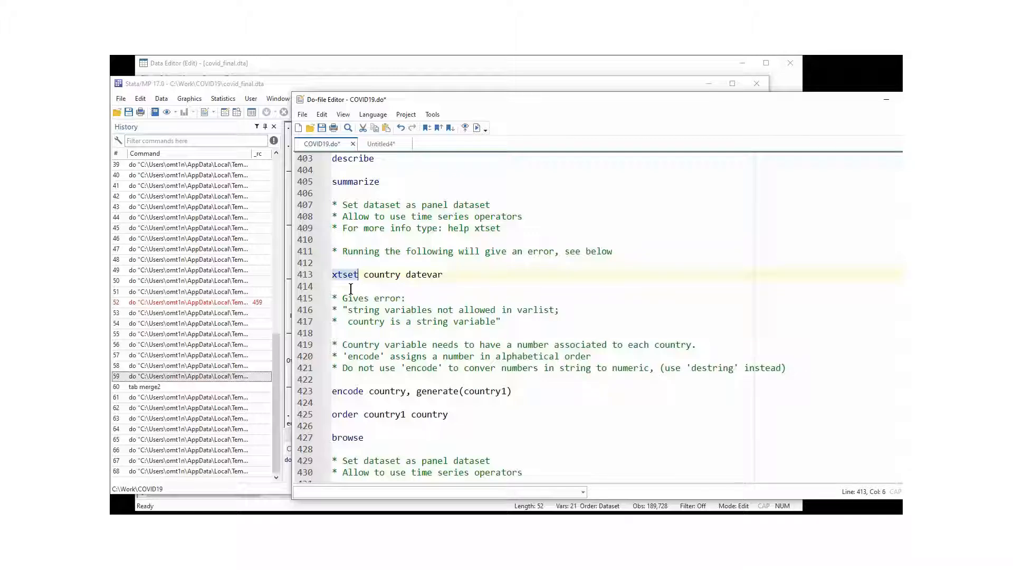
left_click(351, 277)
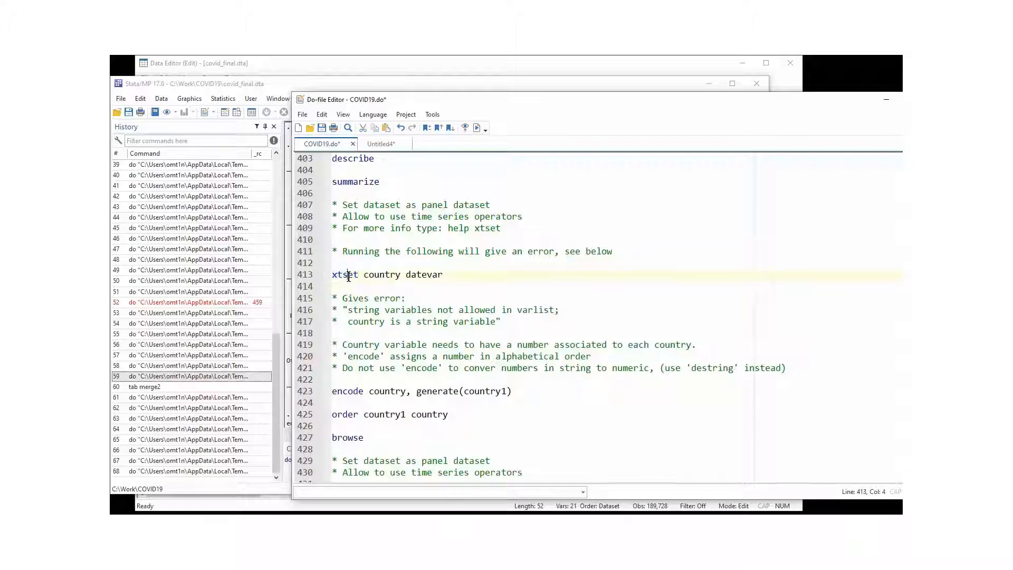
double_click(351, 278)
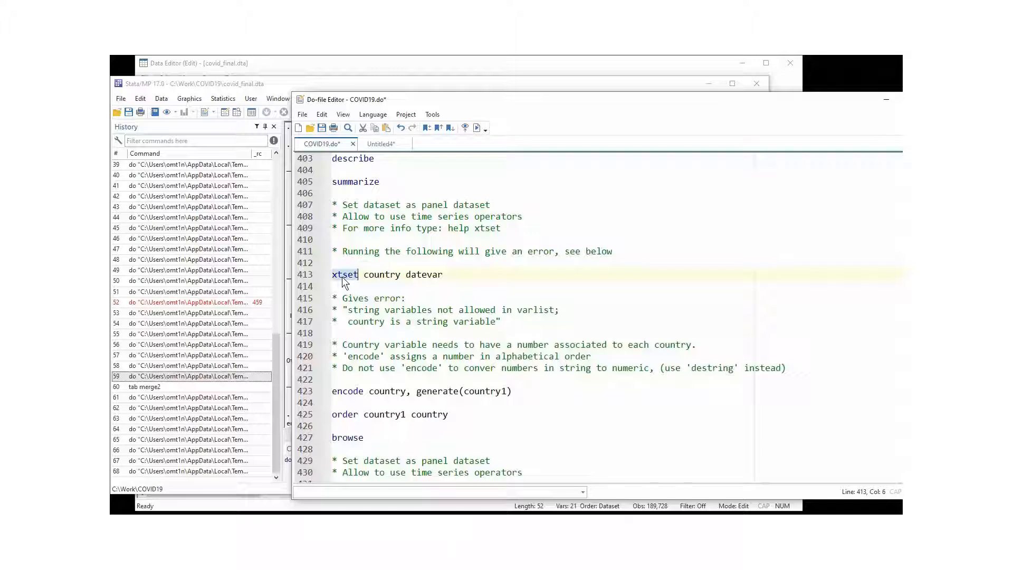
left_click(342, 277)
left_click(346, 275)
double_click(373, 274)
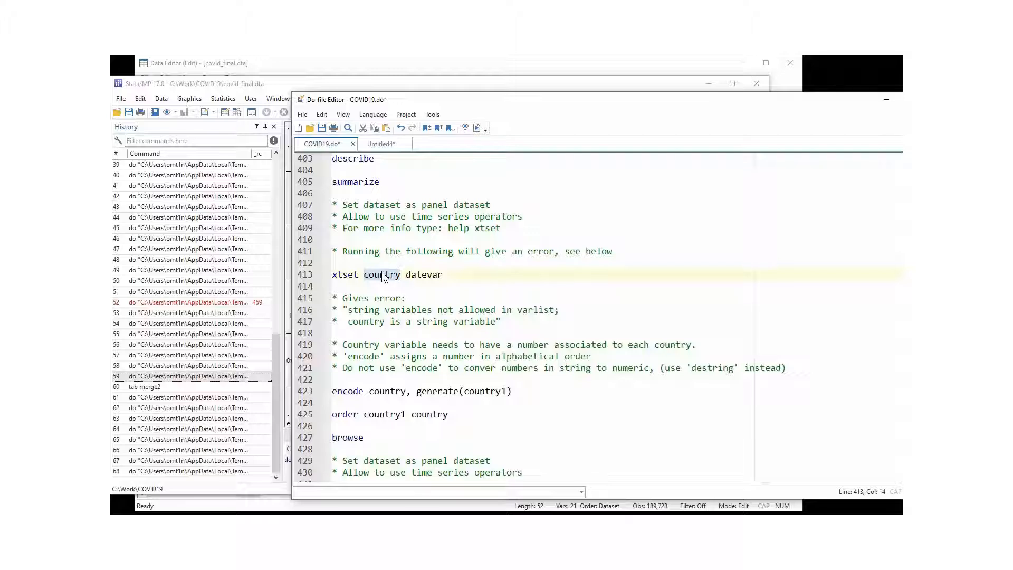
left_click(427, 264)
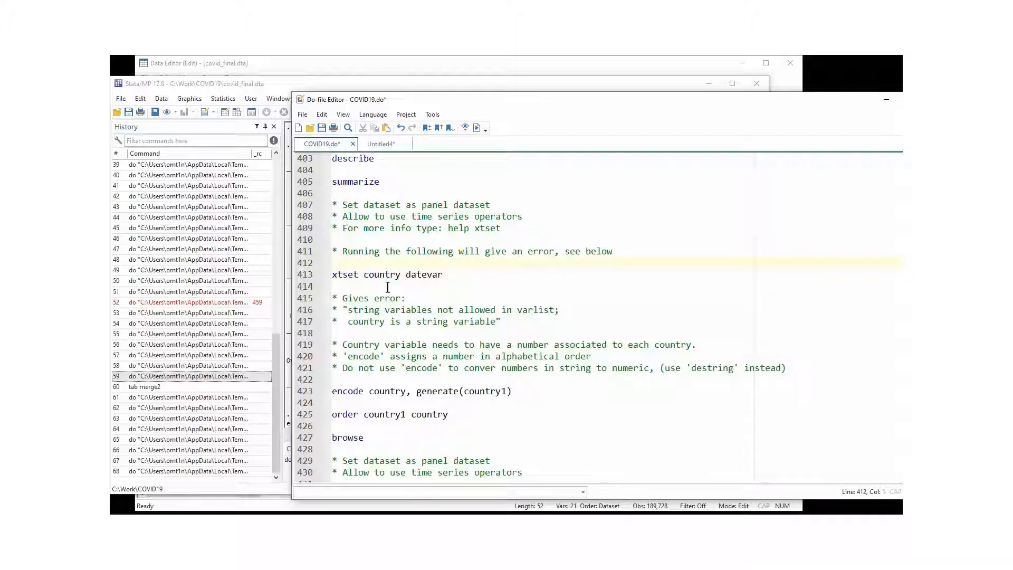
left_click(307, 275)
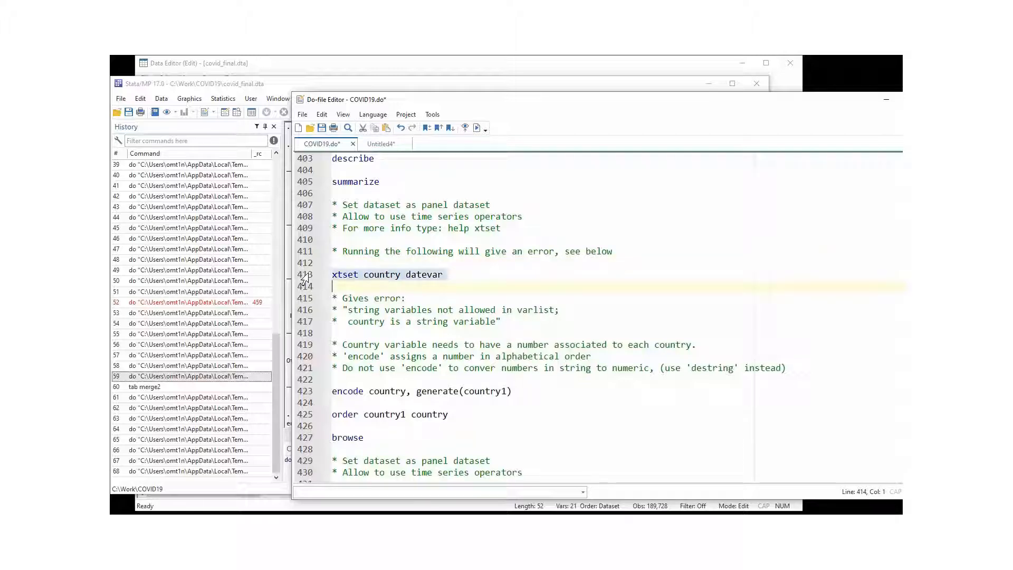
left_click(477, 127)
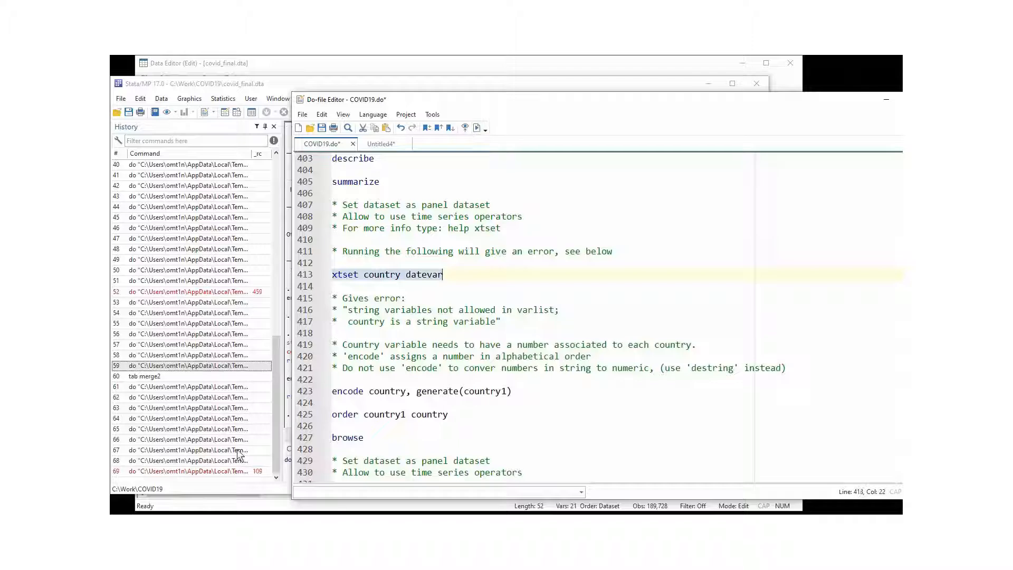
Read the output of the xtset command and compare it with the explanatory comment on line 416 of the do-file.
left_click(200, 472)
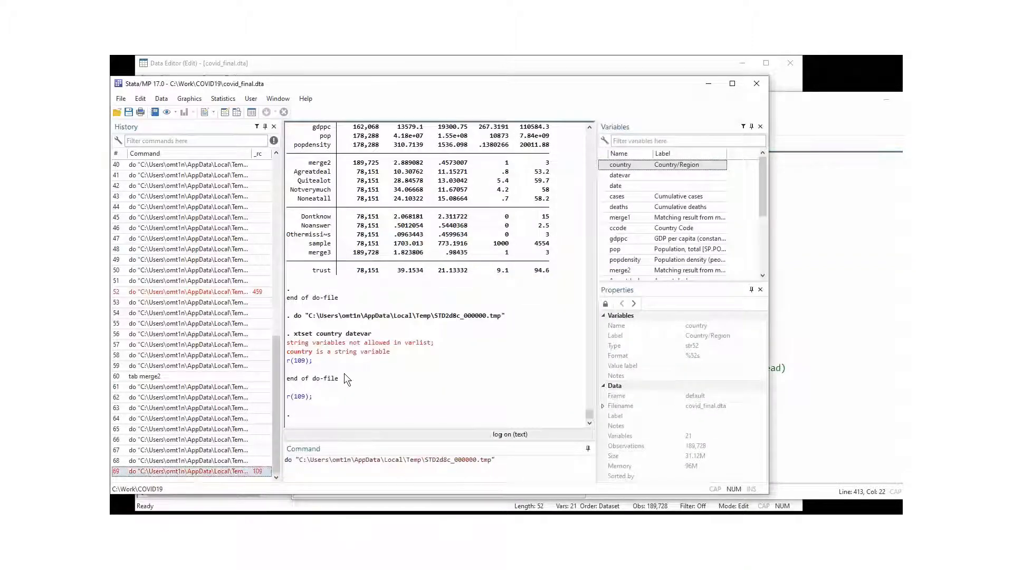
left_click_drag(287, 343, 444, 349)
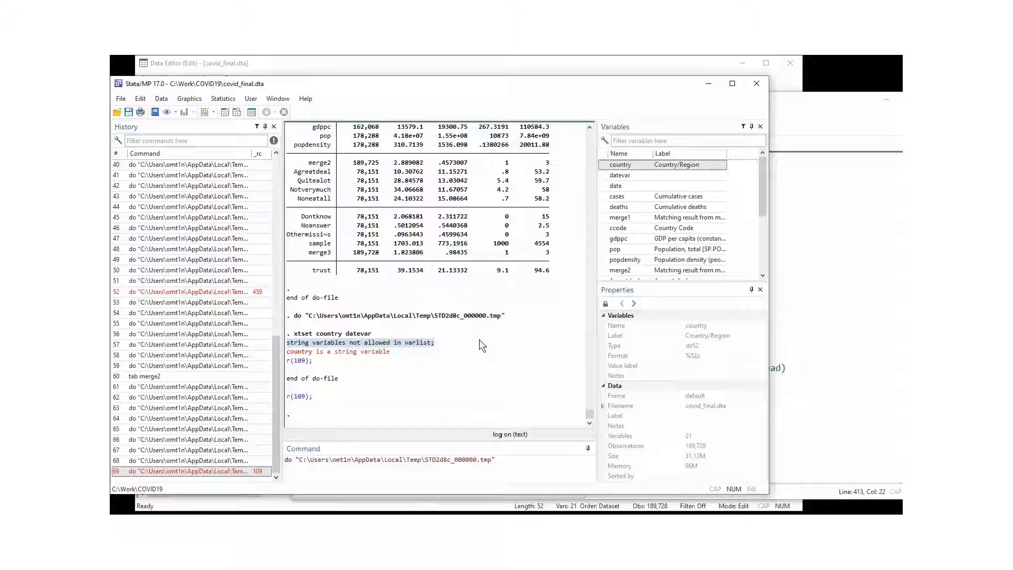
left_click(810, 122)
left_click(361, 309)
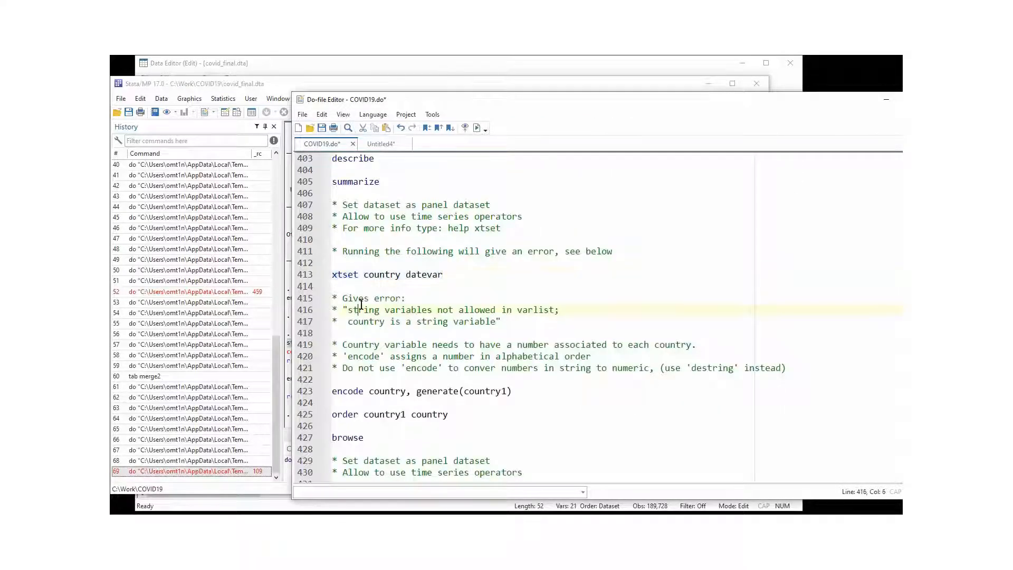
Open the dataset in the Data Editor and change it from edit mode to browse mode.
left_click(293, 79)
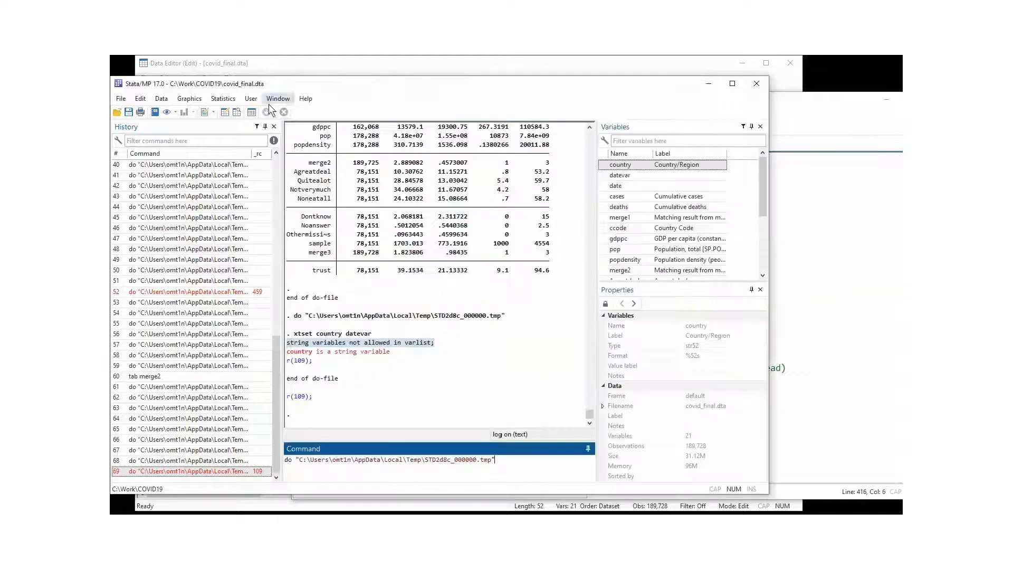
left_click(238, 113)
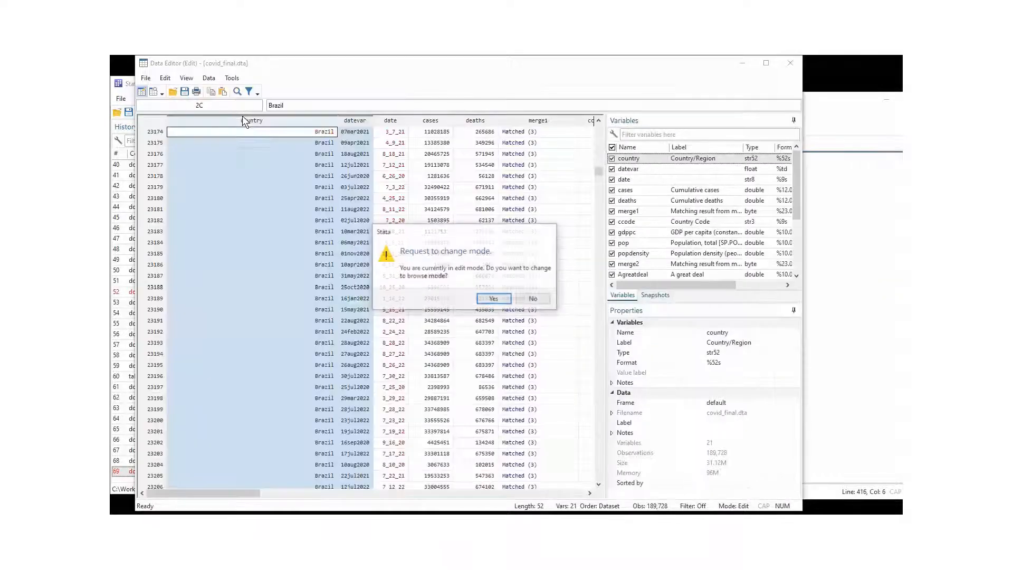
left_click(492, 299)
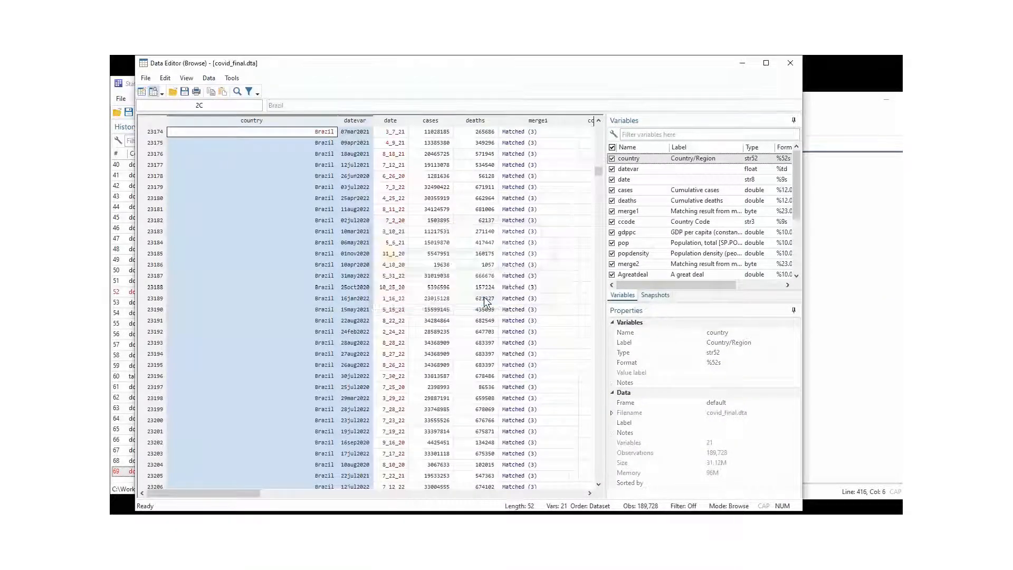
Inspect the country and datevar columns in the Data Editor, checking the country values against the do-file's note about string variables.
left_click(283, 220)
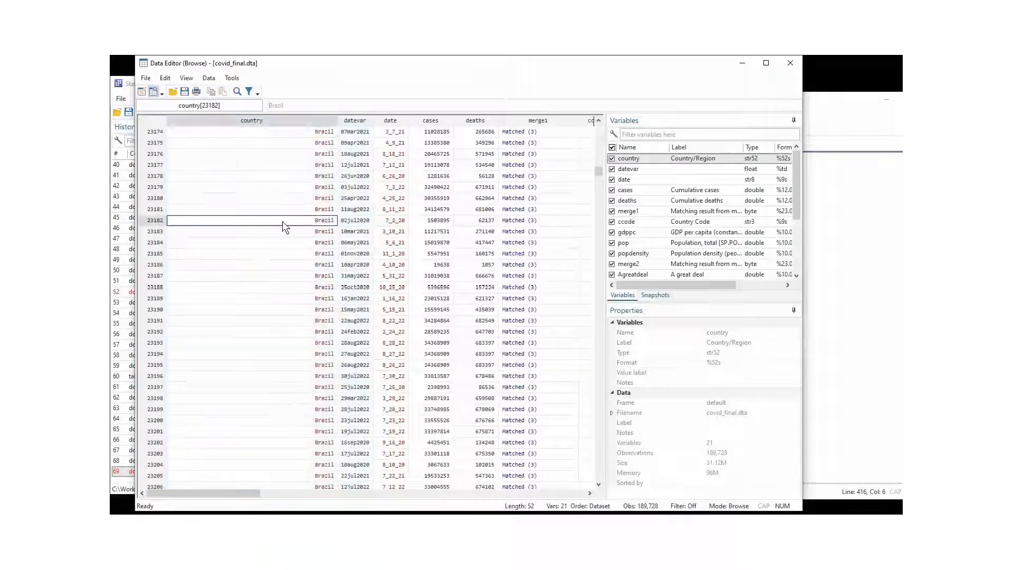
left_click(363, 121)
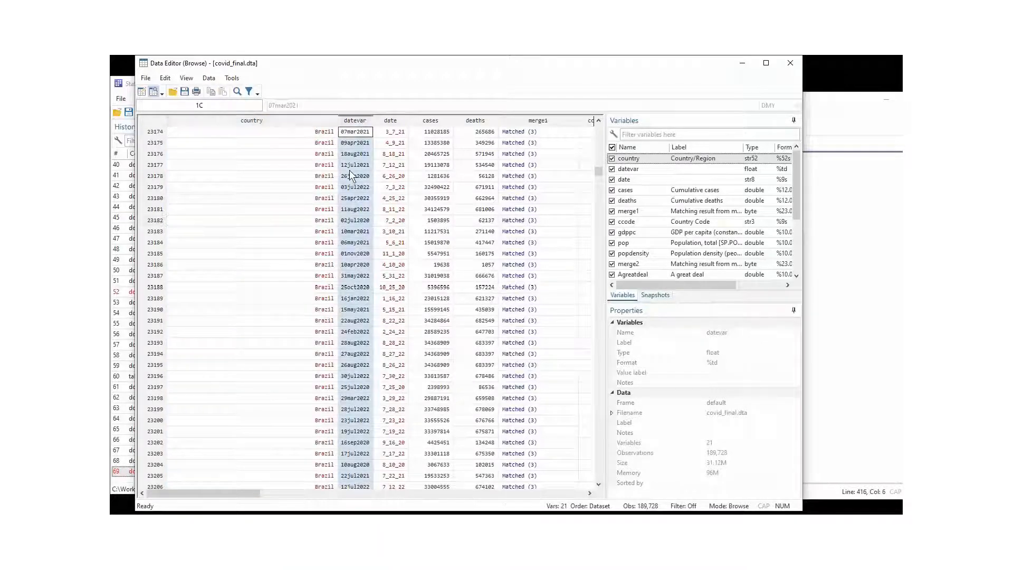
left_click(359, 287)
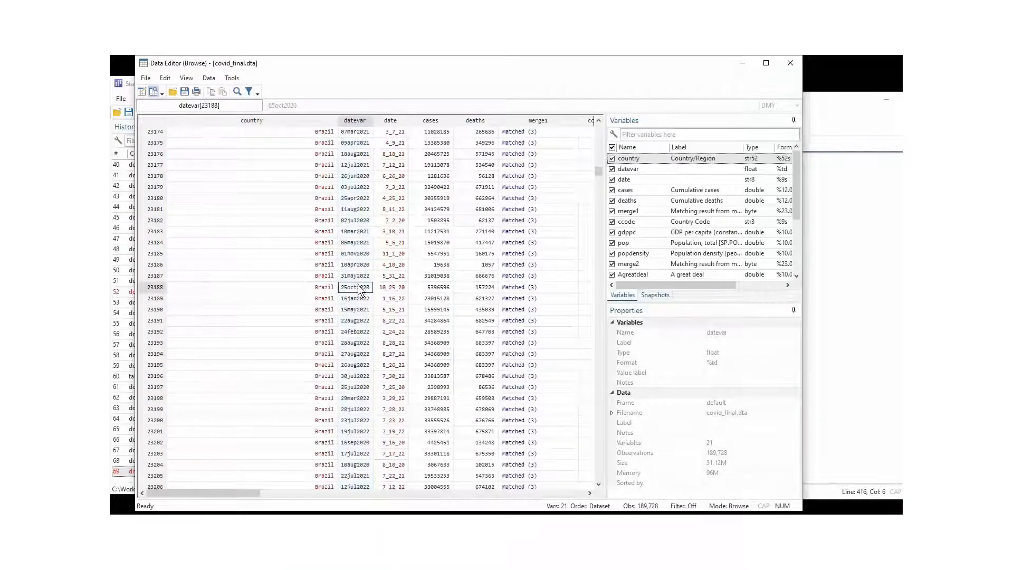
left_click(279, 119)
left_click(289, 242)
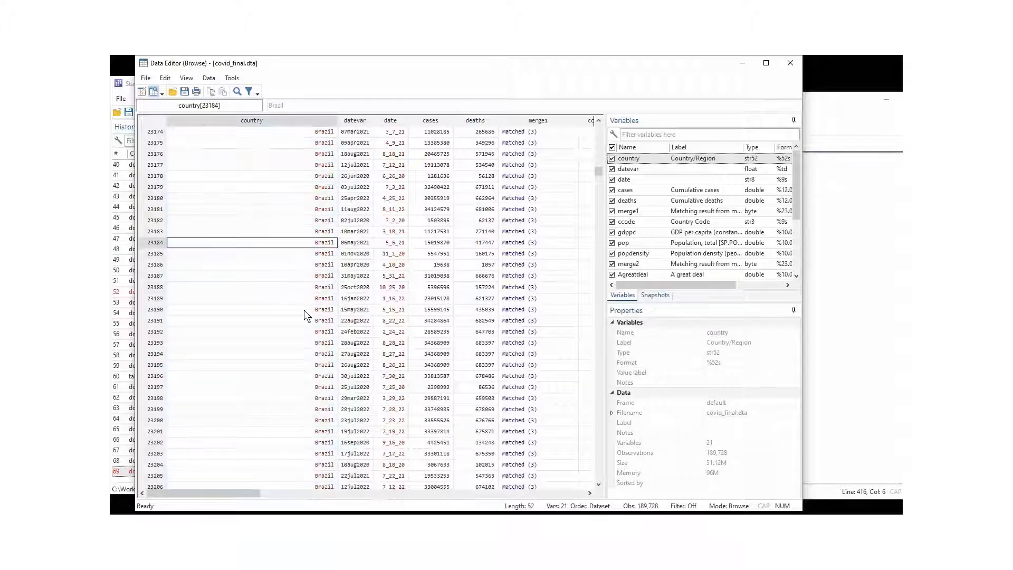
left_click(809, 126)
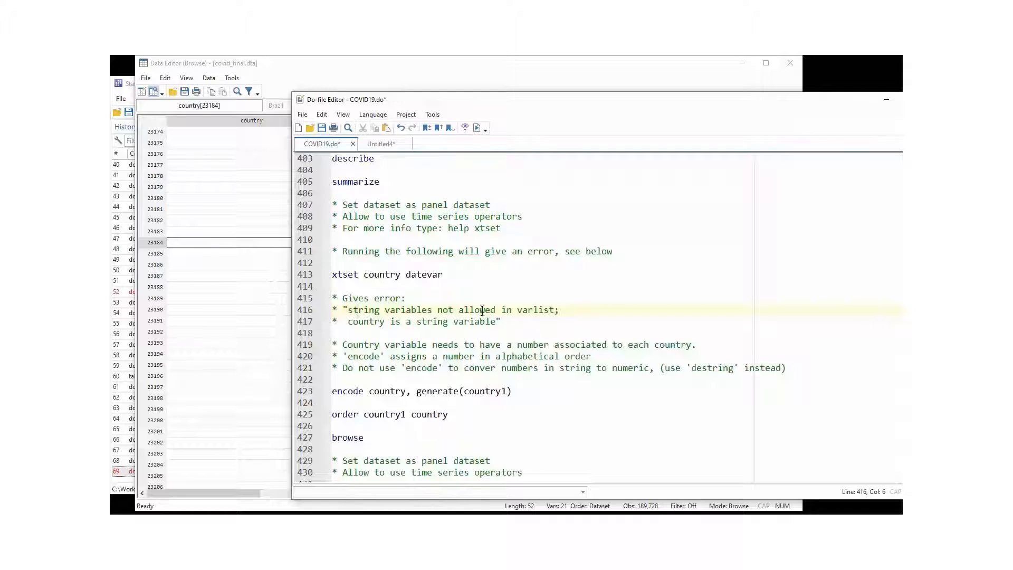
left_click(245, 340)
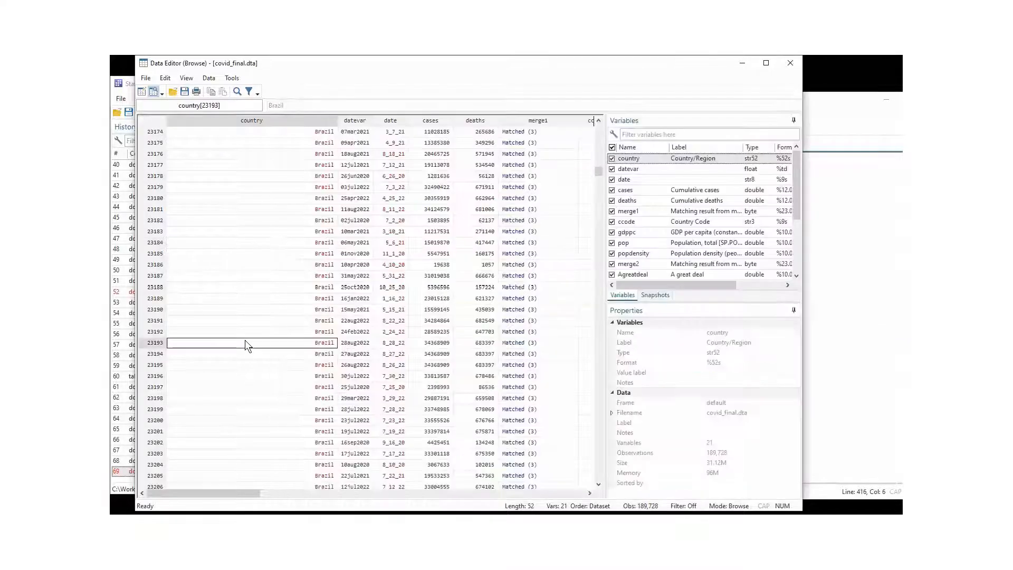
left_click(254, 125)
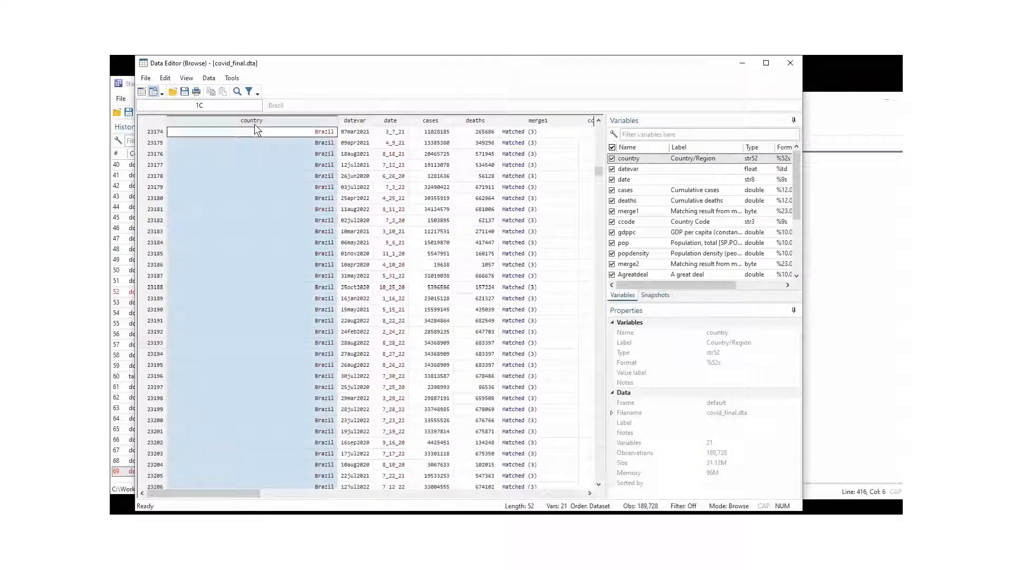
left_click(269, 275)
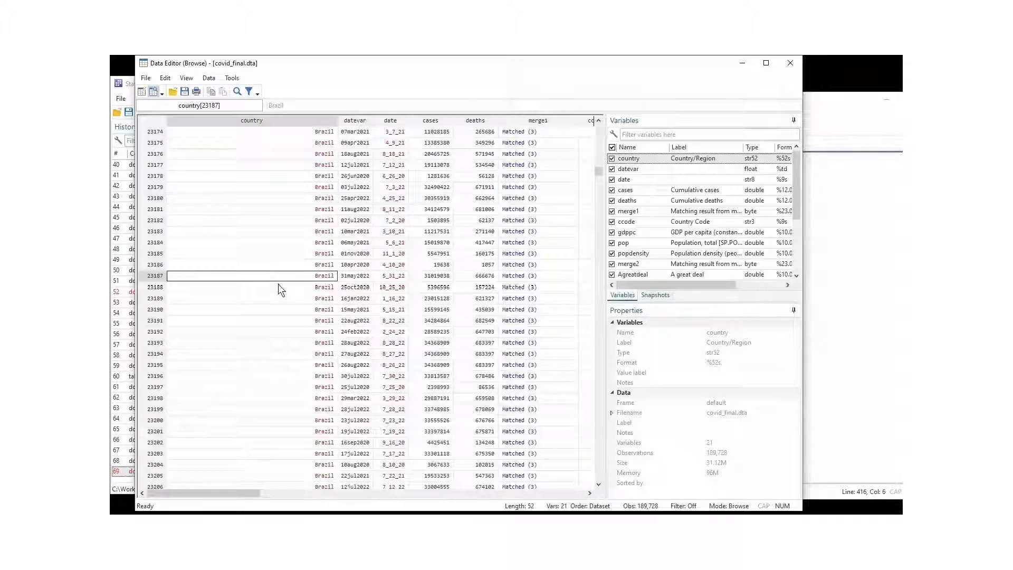
Return to the do-file and examine the encode command on line 423, including its source variable and its generate(country1) option.
left_click(828, 123)
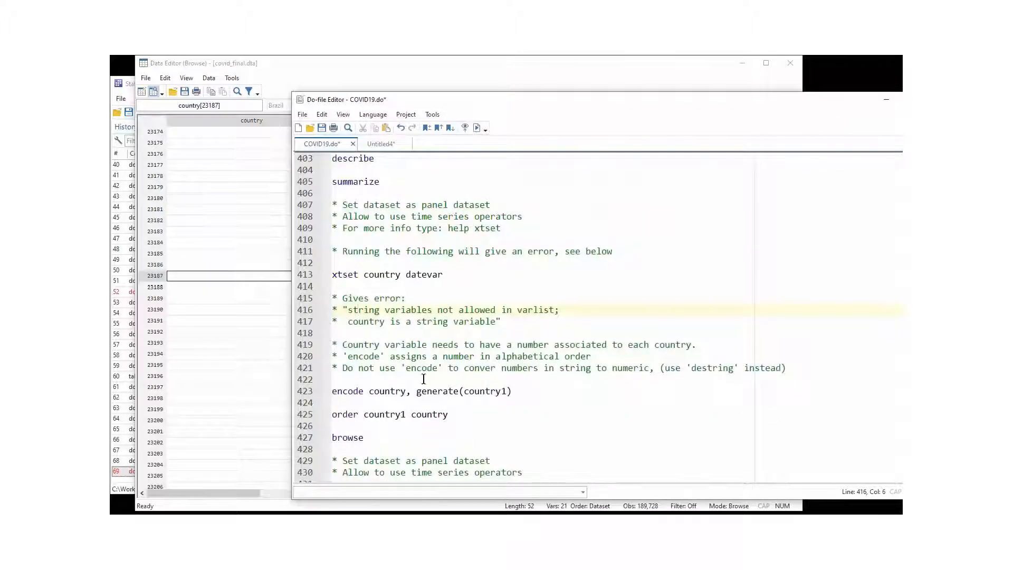
left_click(412, 391)
scroll(412, 393, "down", 2)
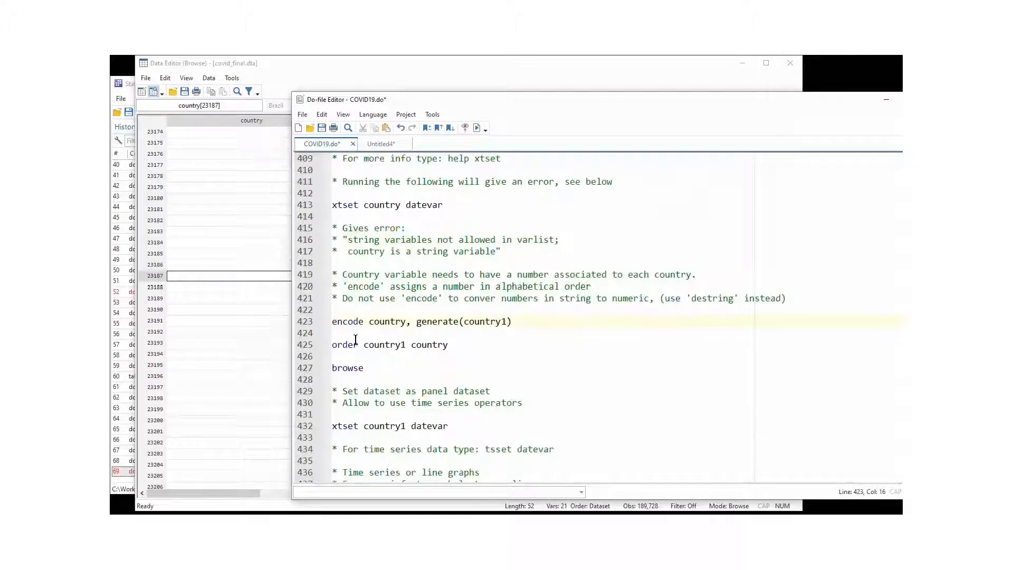
double_click(348, 322)
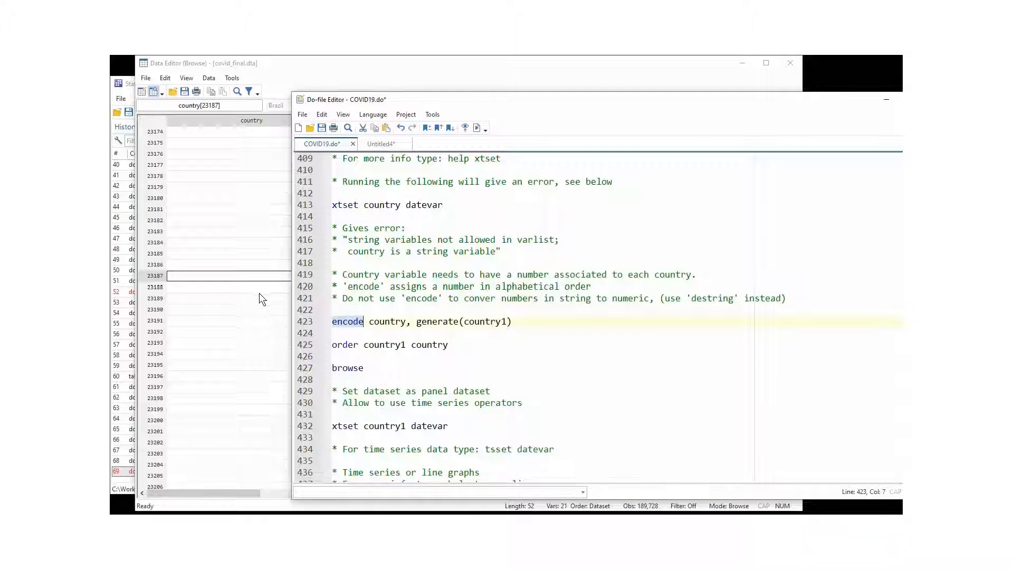
left_click(384, 321)
double_click(384, 322)
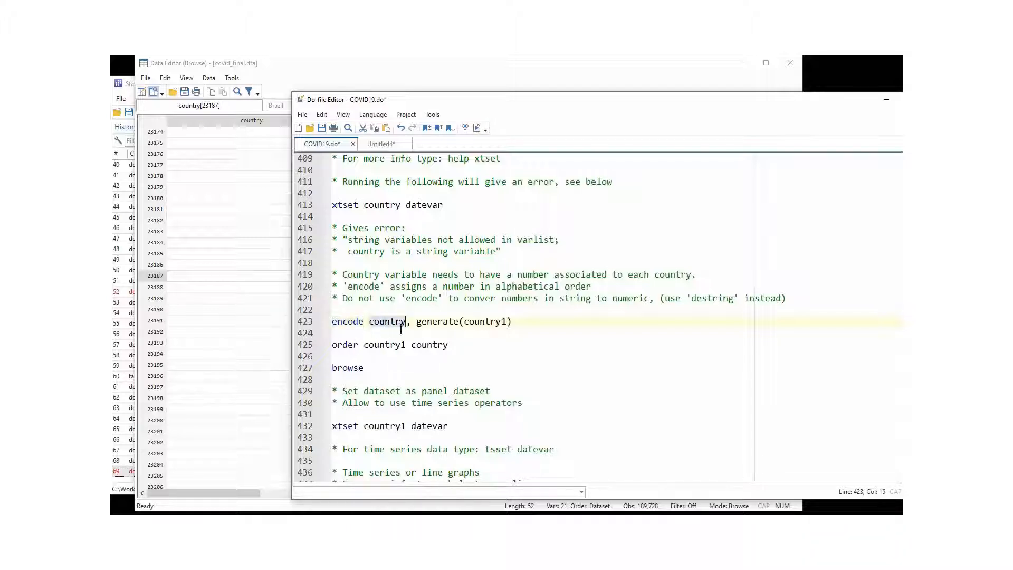
left_click(409, 321)
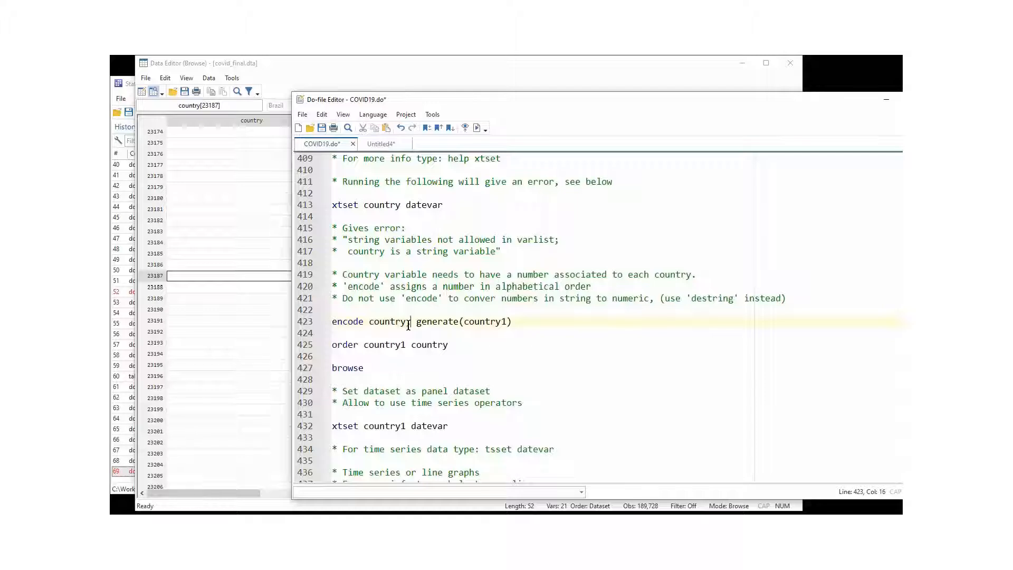
double_click(436, 323)
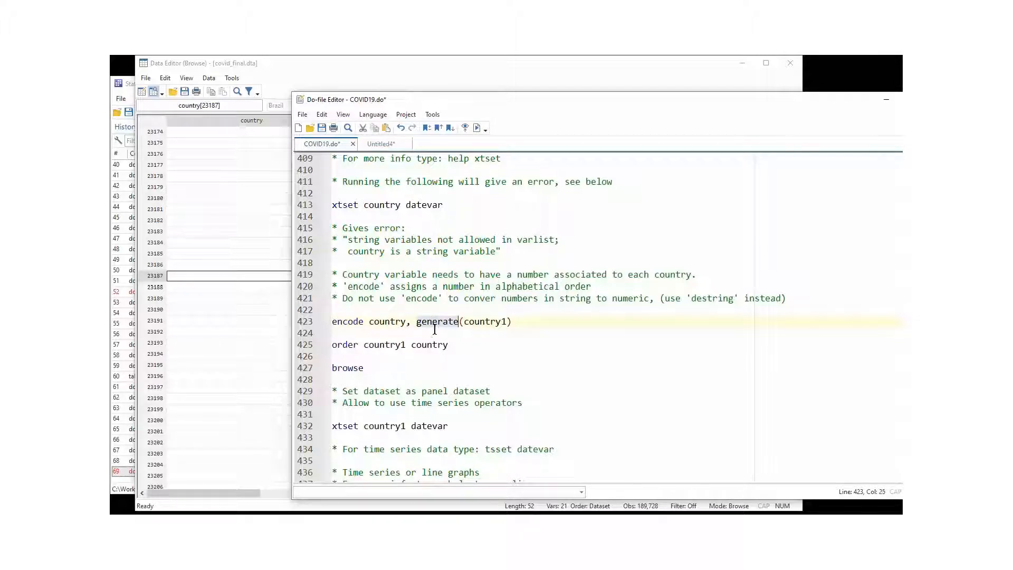
double_click(475, 322)
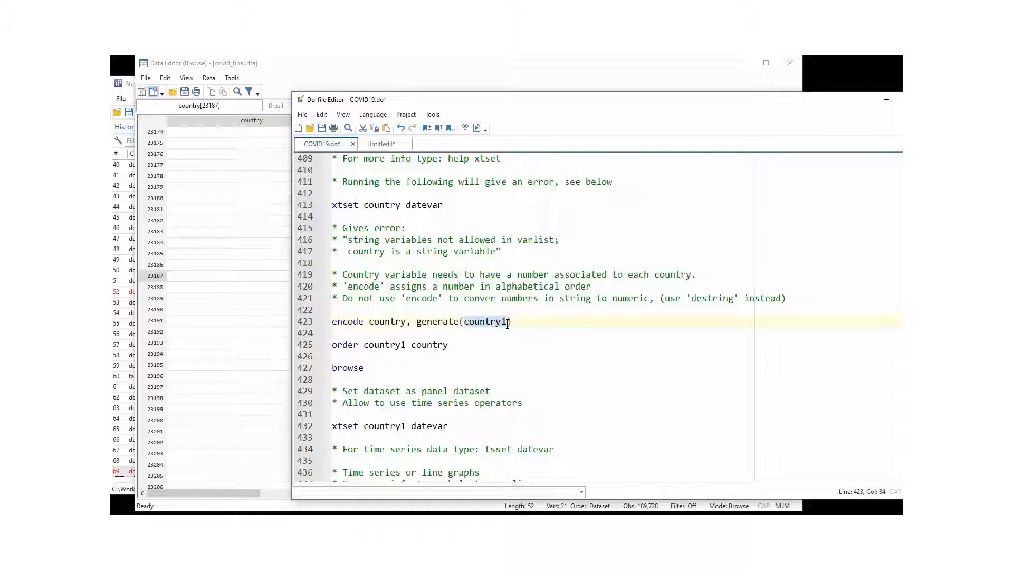
Run encode country, generate(country1) from line 423 of the do-file and check its output in the Results window.
left_click(417, 328)
left_click(310, 324)
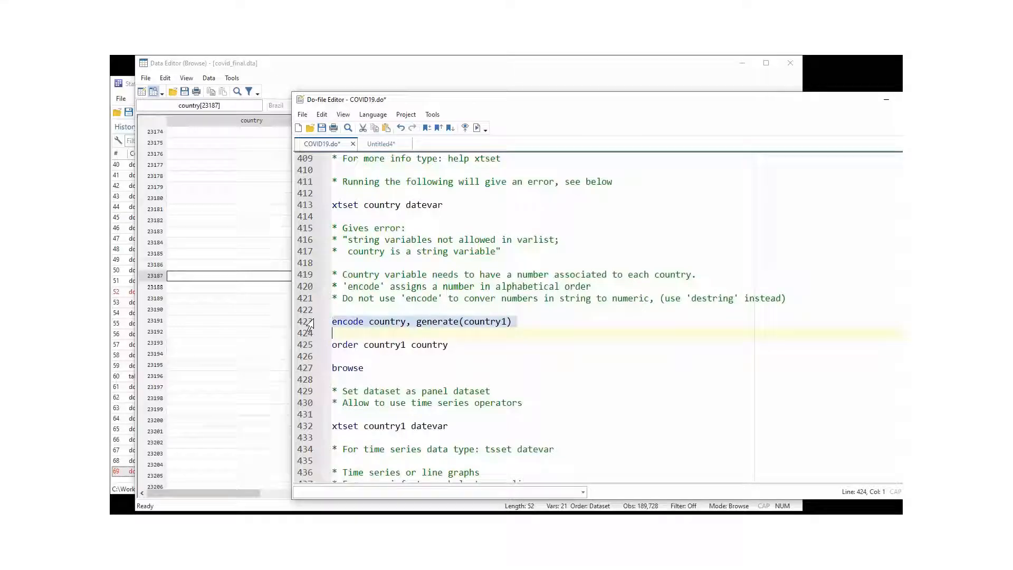
left_click(477, 128)
left_click_drag(470, 100, 524, 72)
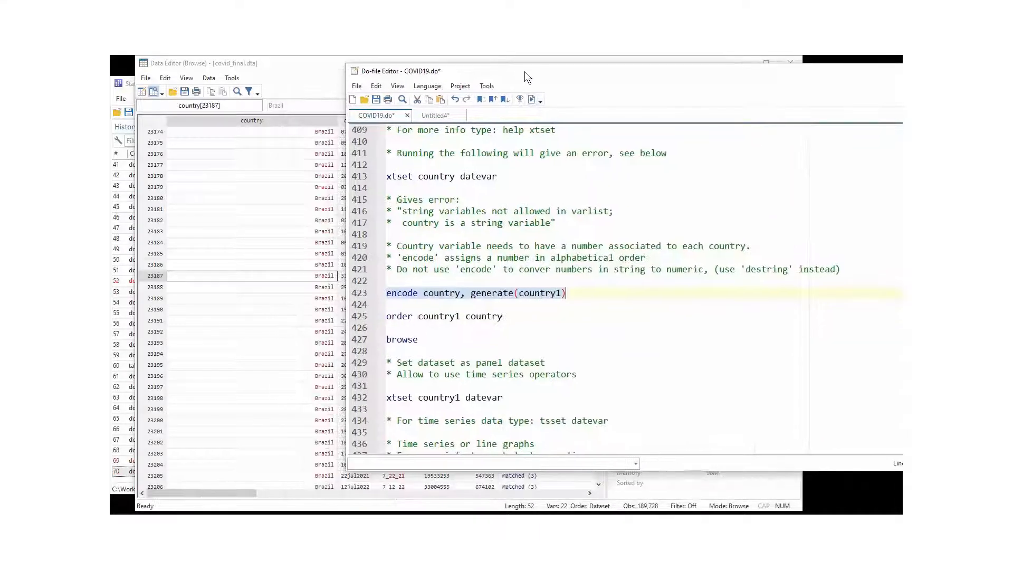
left_click(122, 462)
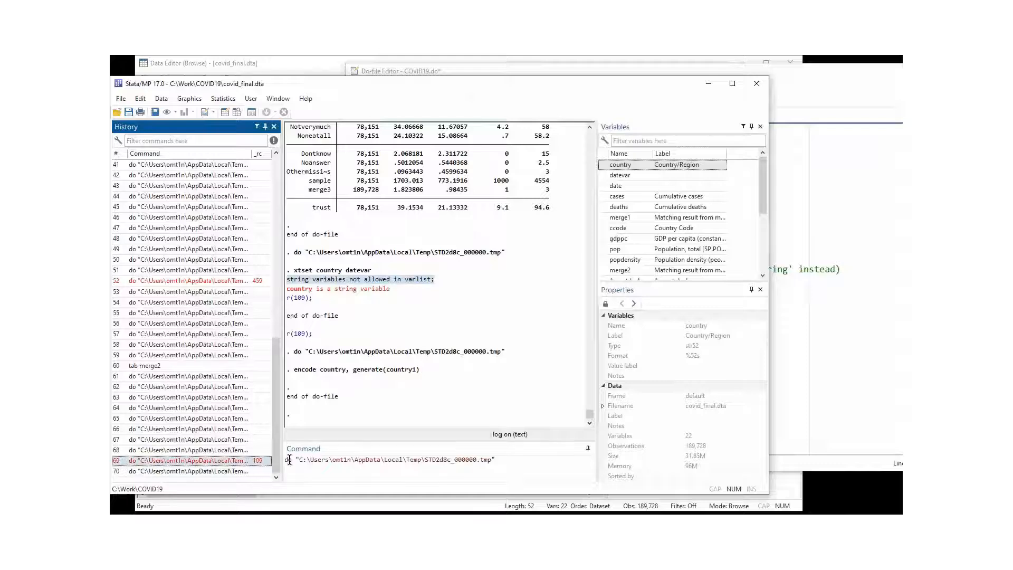
Place country1 and country first in the dataset by running order country1 country from line 425 of the do-file.
left_click(805, 122)
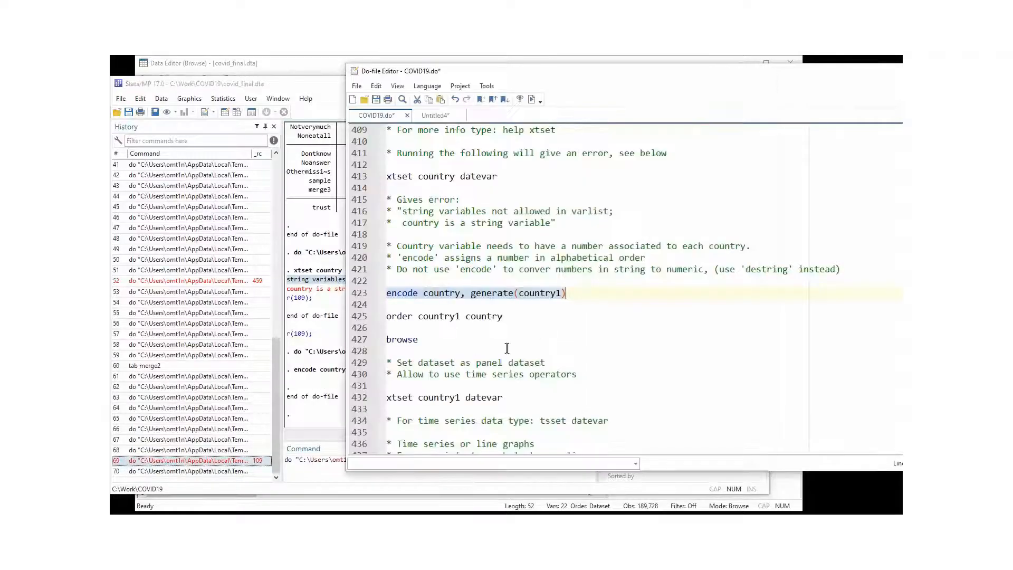
left_click(452, 316)
left_click(358, 318)
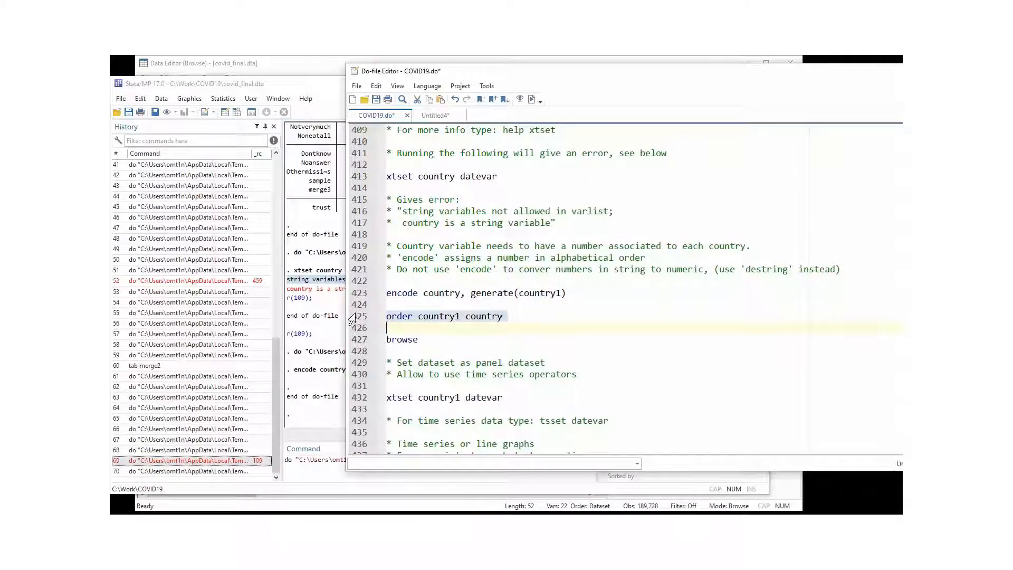
left_click(531, 99)
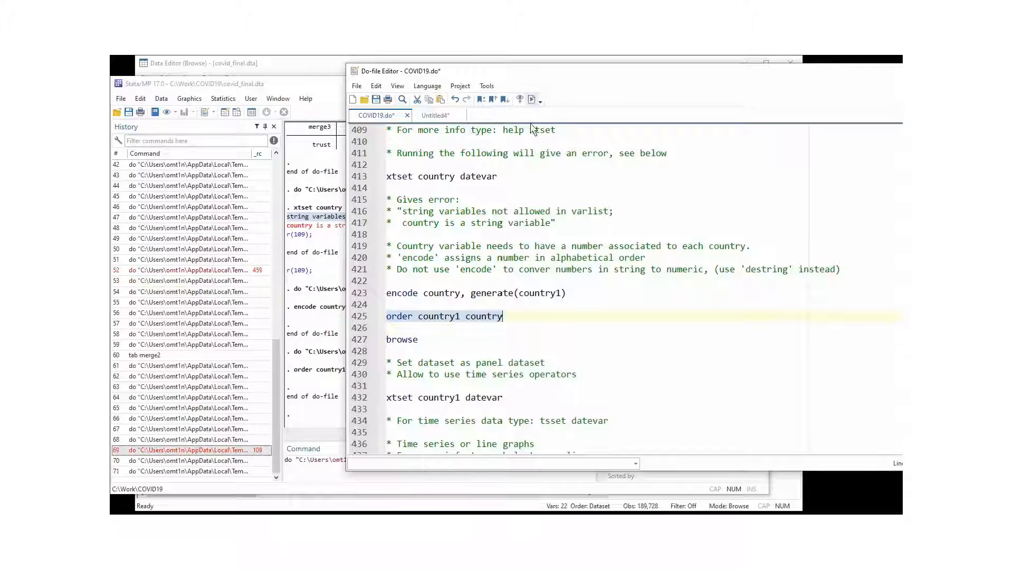
Compare the encoded country1 column with the string country column in the Data Editor, checking the stored values behind the Brazil rows.
left_click(319, 382)
left_click(299, 77)
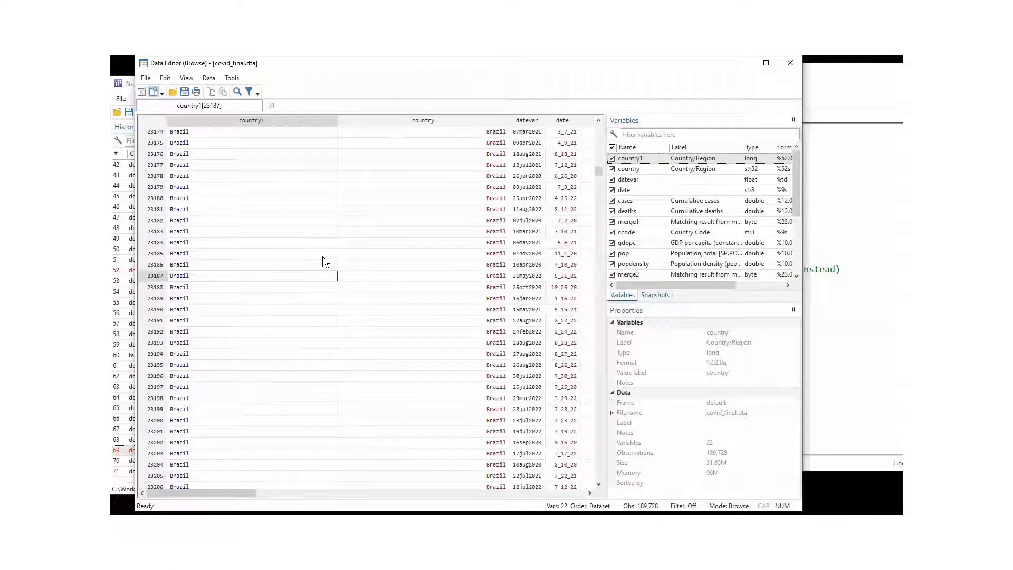
left_click(259, 177)
left_click(250, 143)
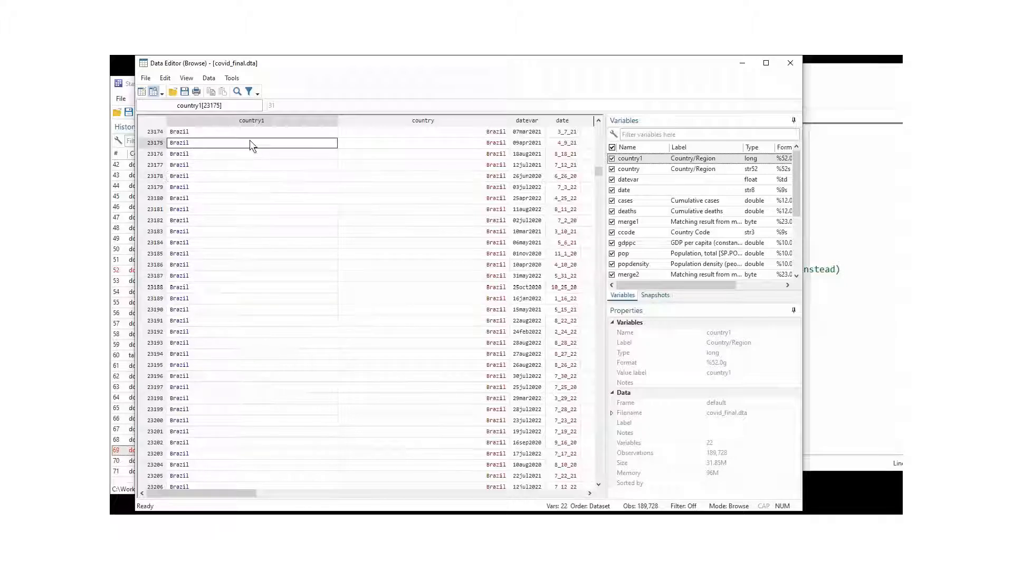
left_click(283, 125)
left_click(226, 154)
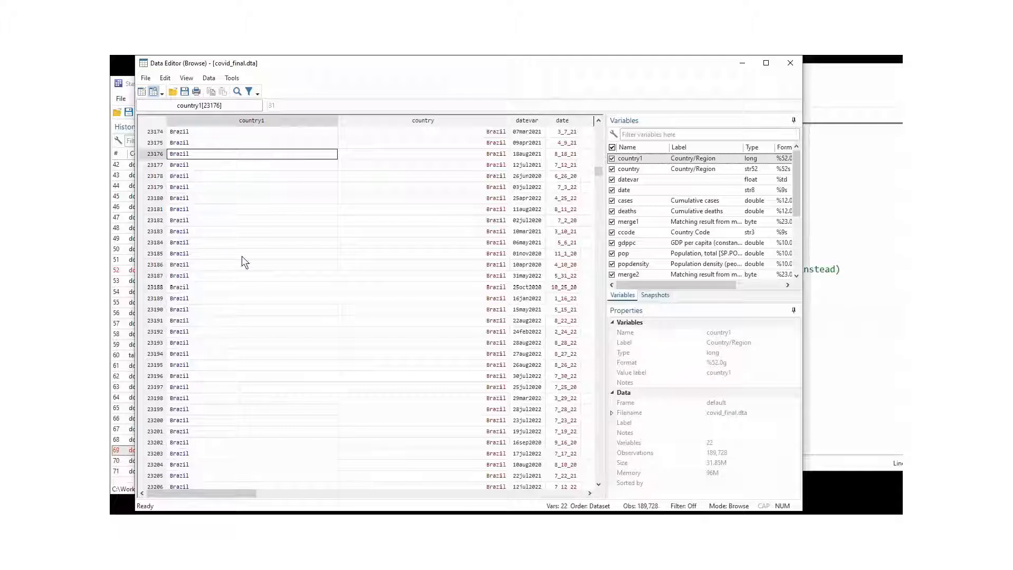
left_click(430, 159)
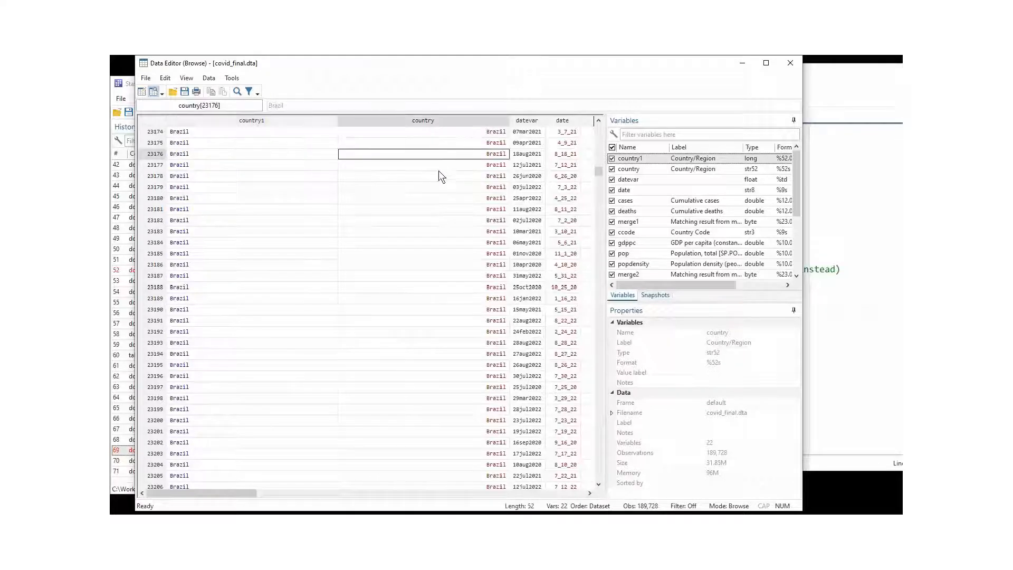
left_click_drag(439, 174, 445, 226)
left_click(454, 331)
left_click(224, 231)
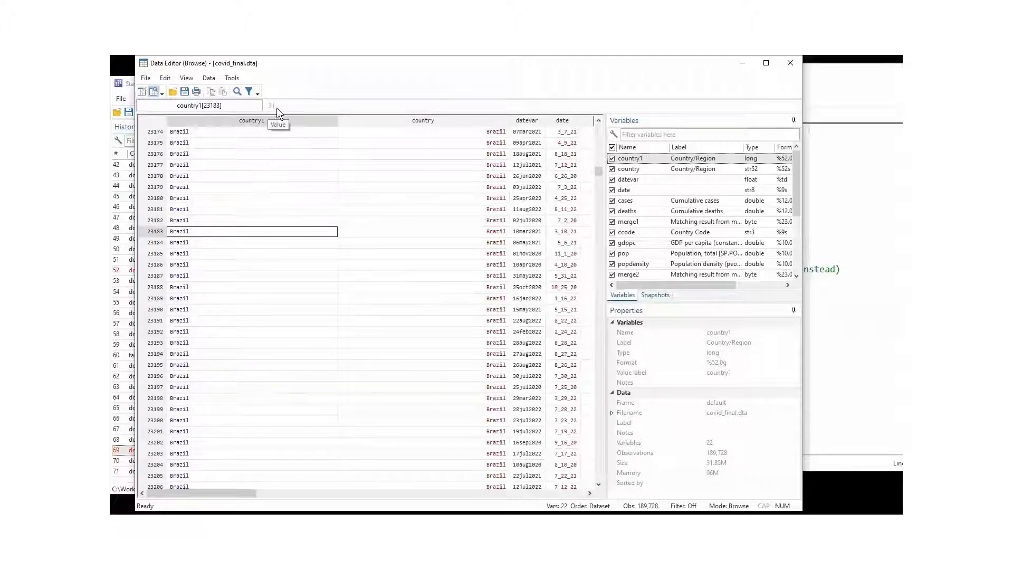
Check the numeric codes stored in country1 for the Cyprus rows and for the first Afghanistan rows of the dataset.
left_click_drag(601, 176, 601, 215)
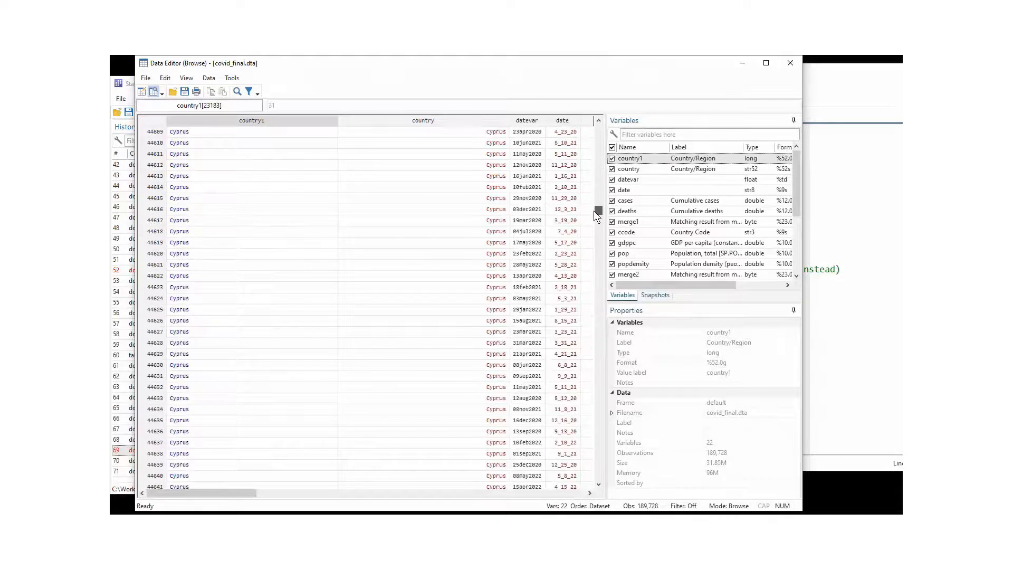
left_click(190, 263)
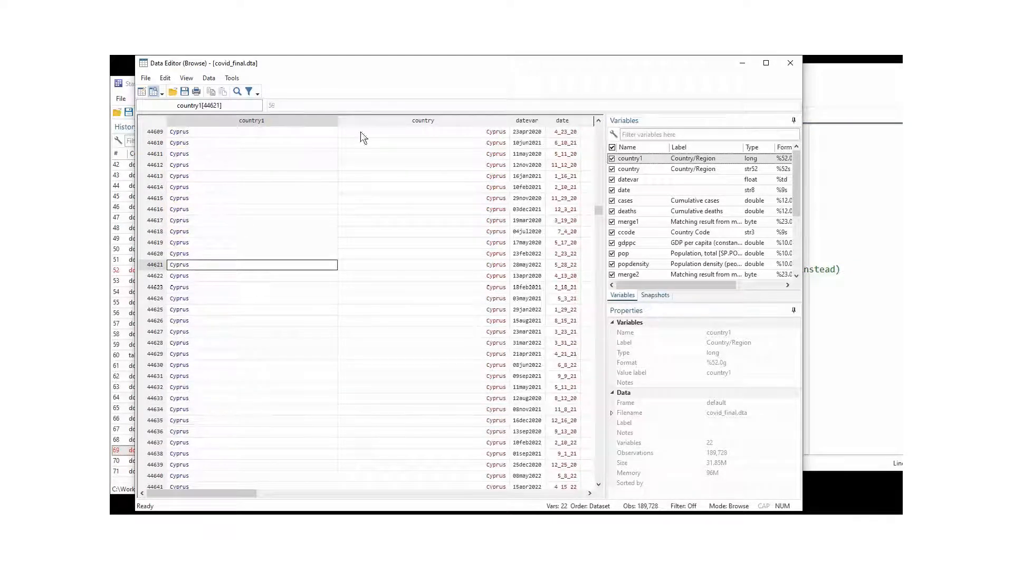
left_click_drag(596, 213, 582, 128)
left_click(246, 148)
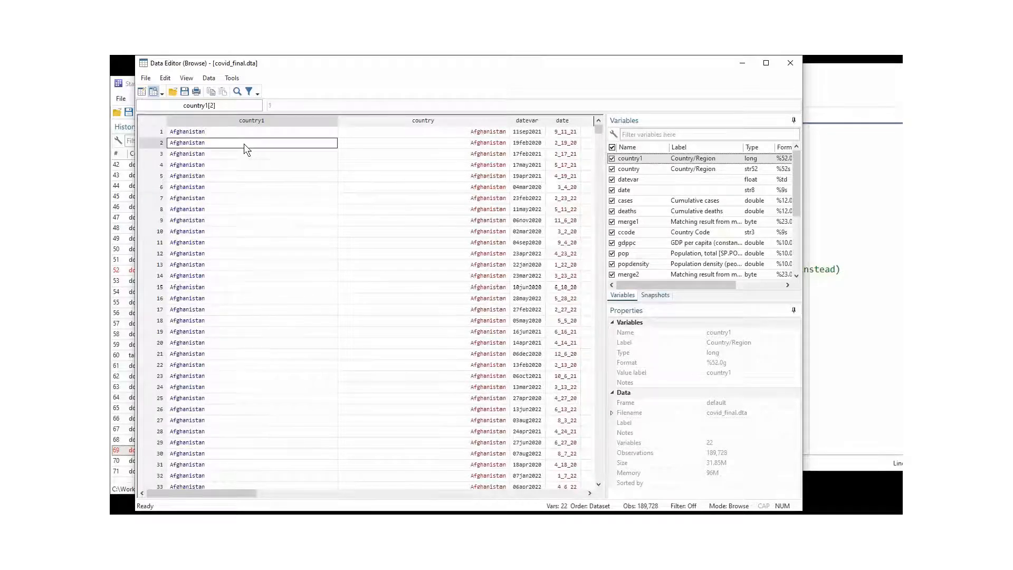
key("Down")
key("Down")
key("Down")
key("Down")
key("Down")
key("Down")
key("Down")
key("Down")
key("Down")
key("Down")
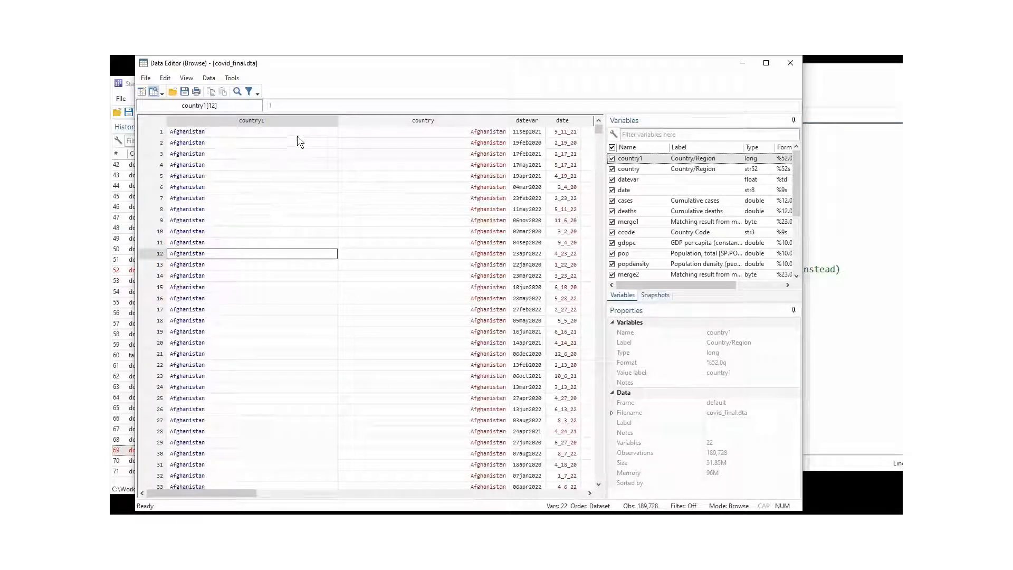
Declare the dataset as a panel by running xtset country1 datevar from line 432 of the do-file.
left_click(831, 97)
left_click_drag(781, 75, 686, 84)
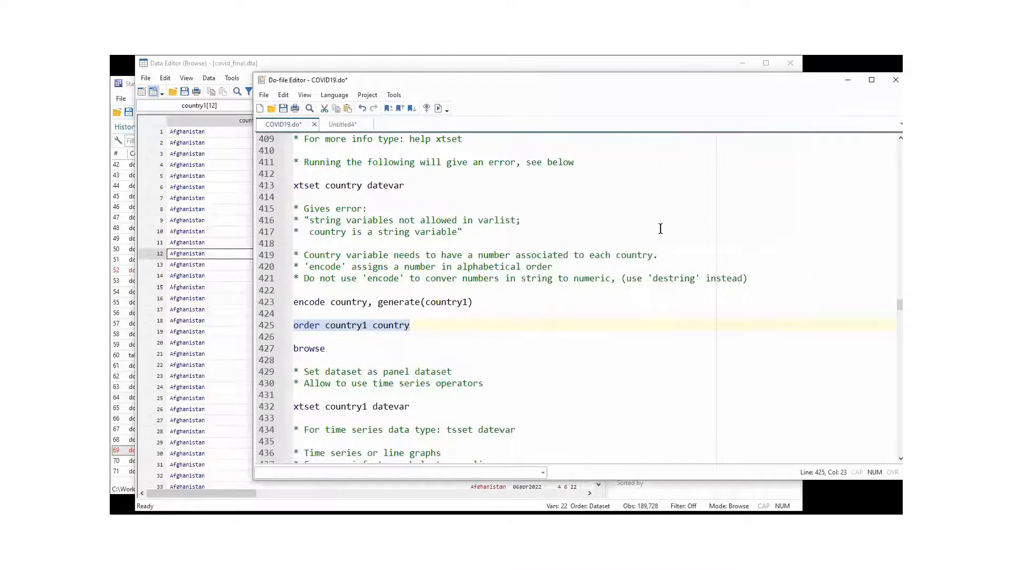
left_click(642, 316)
scroll(355, 334, "down", 3)
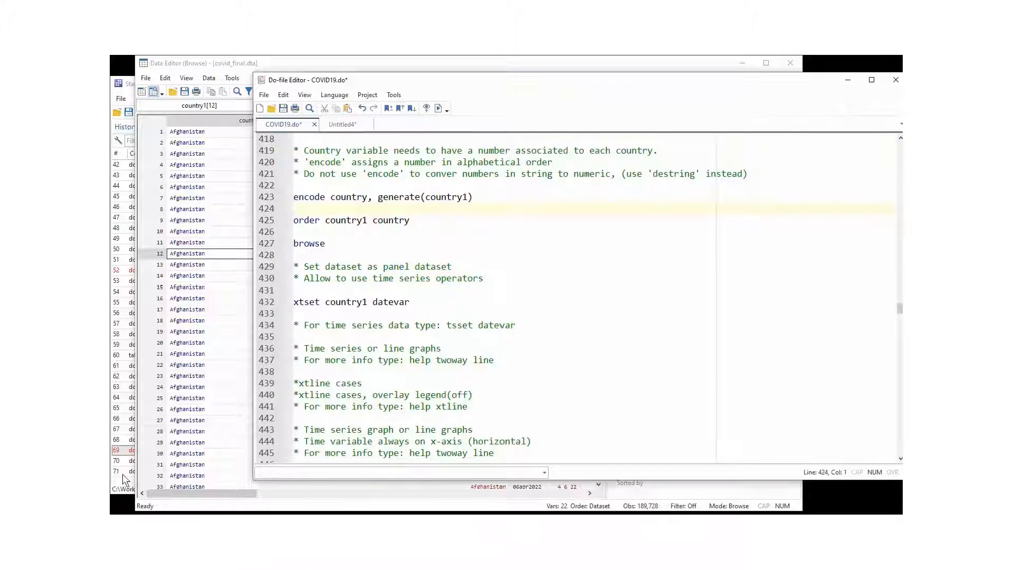
left_click(123, 479)
left_click(803, 107)
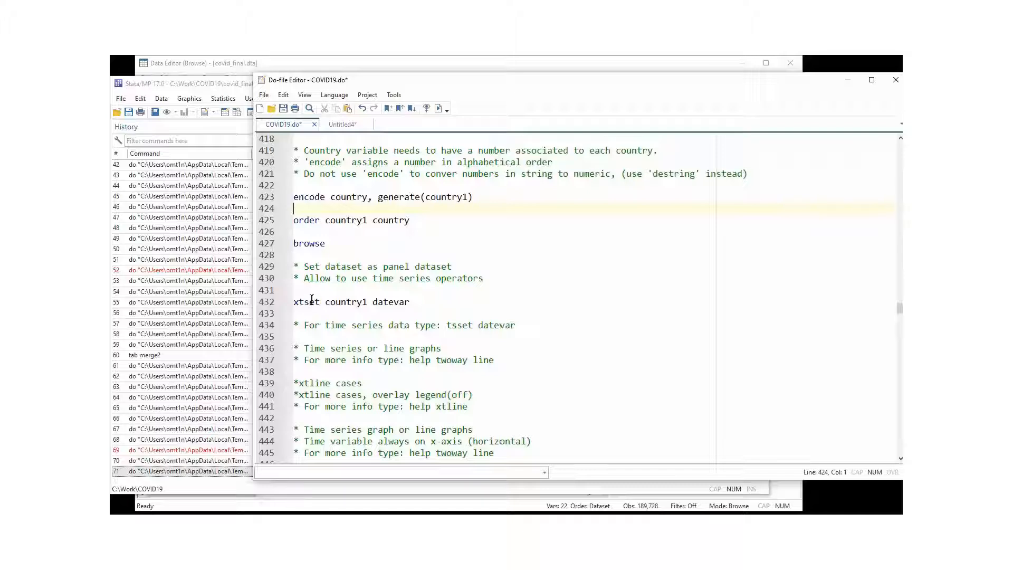
left_click(262, 304)
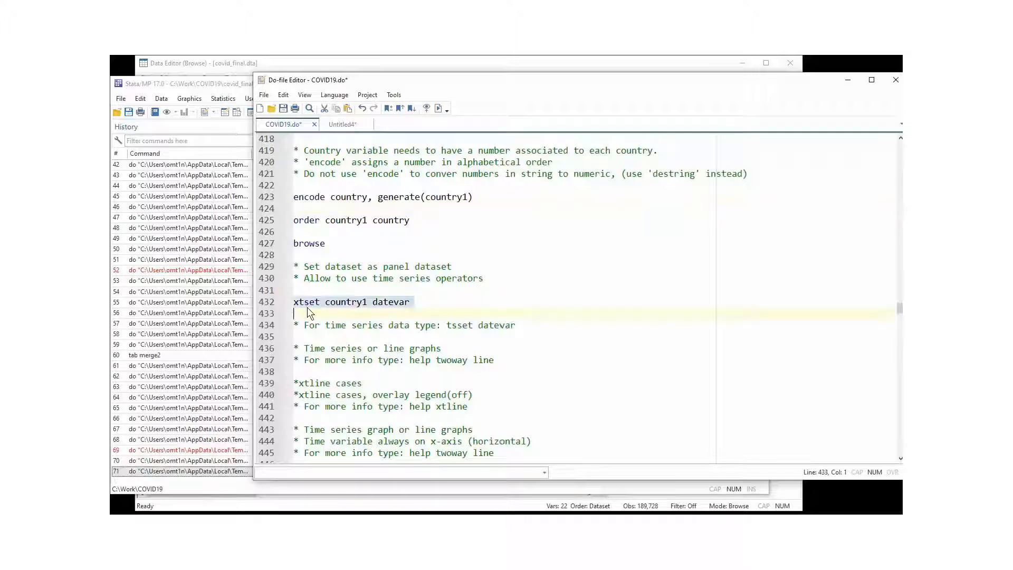
double_click(346, 304)
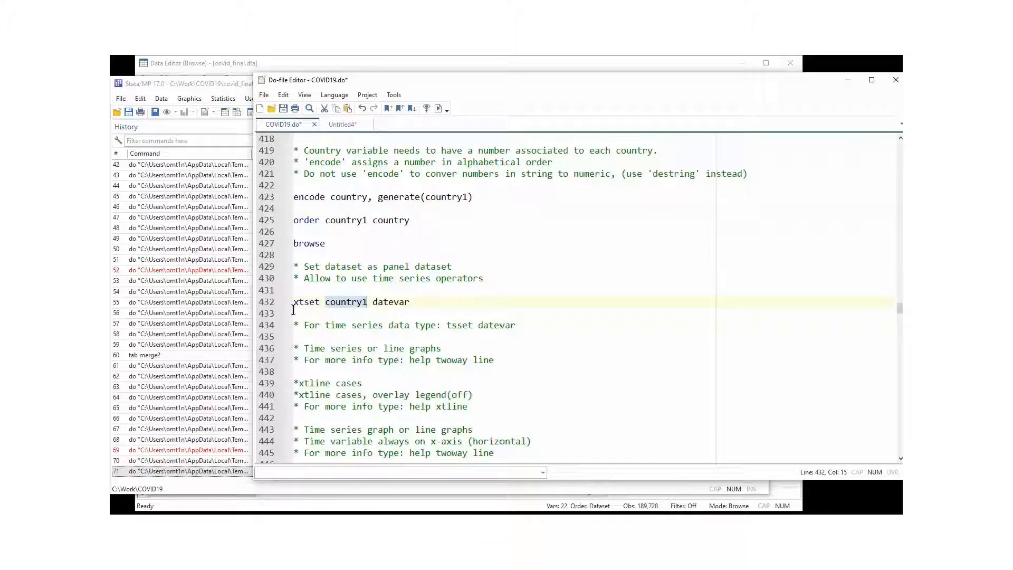
left_click(264, 304)
left_click(438, 108)
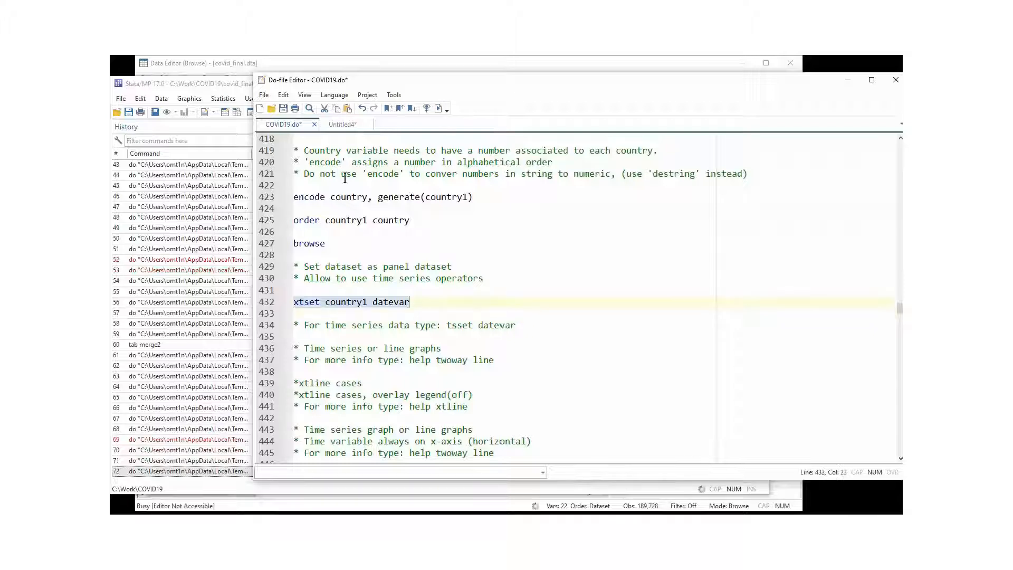
Read the xtset output in the Results window, examining the panel variable, time variable and delta lines.
left_click(248, 334)
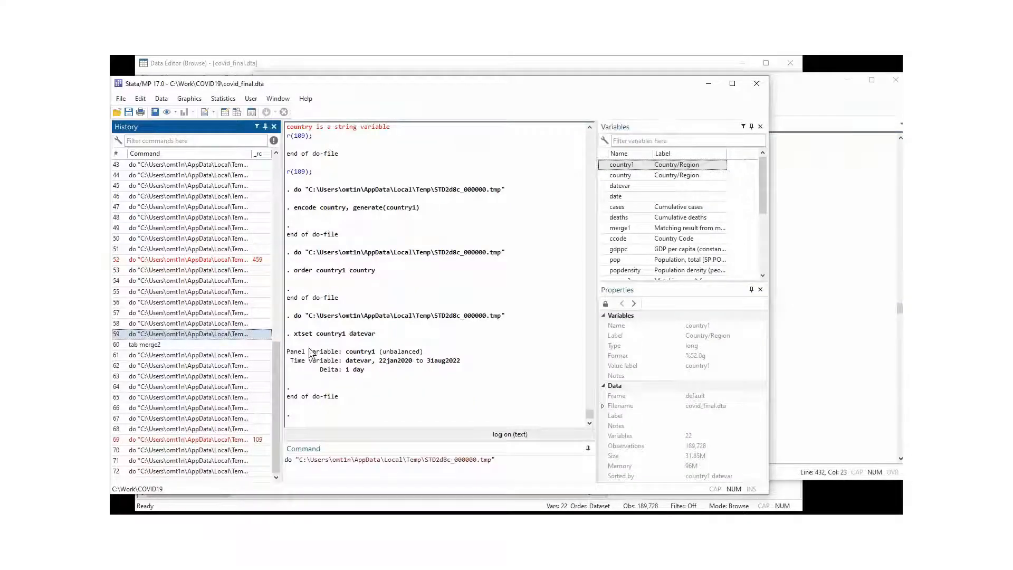
left_click_drag(297, 352, 382, 352)
left_click(398, 352)
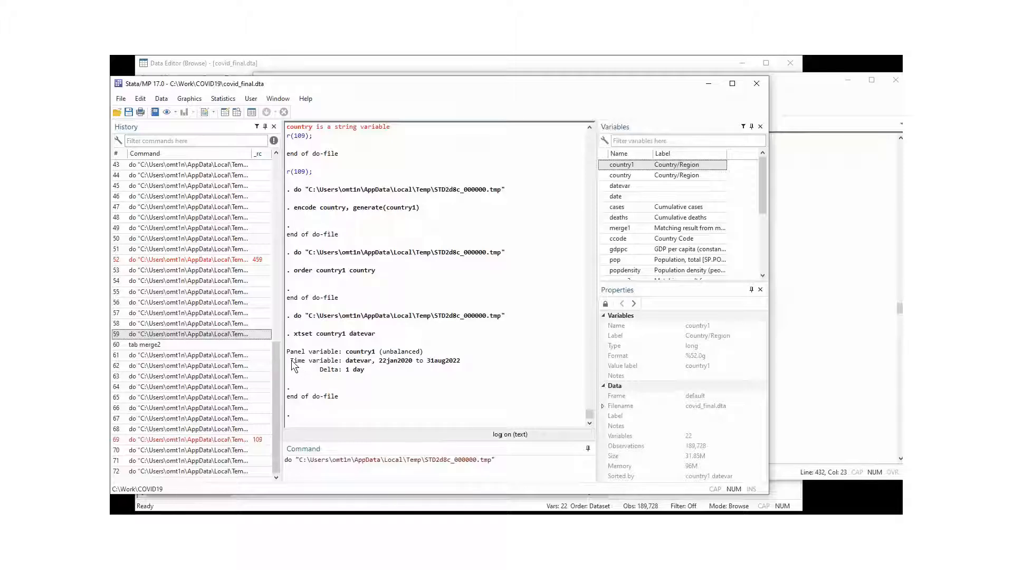
left_click_drag(292, 360, 361, 370)
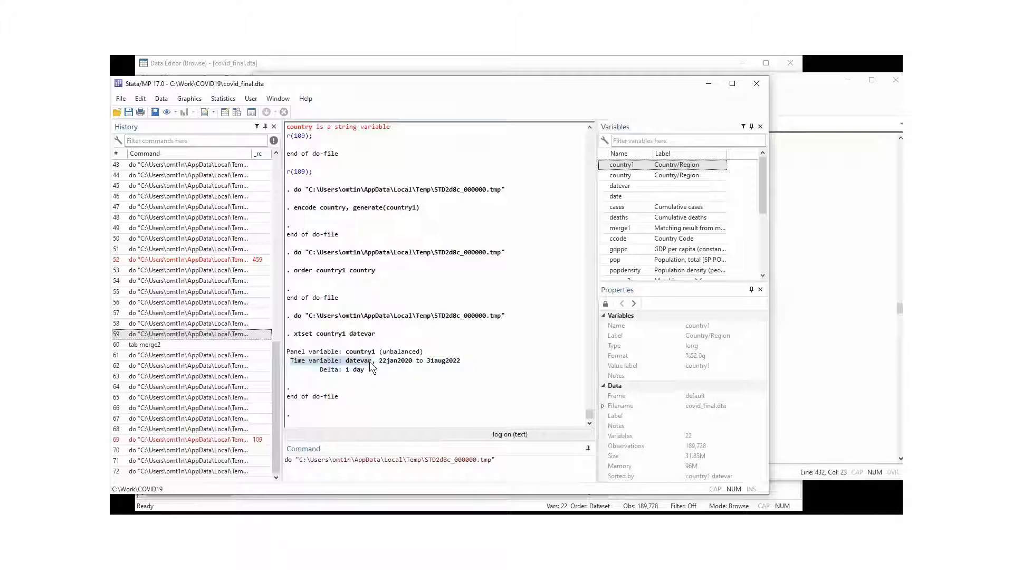
left_click(390, 365)
Review the do-file's tsset datevar note on line 434 and the line graph commands that follow it.
left_click(828, 112)
left_click(351, 360)
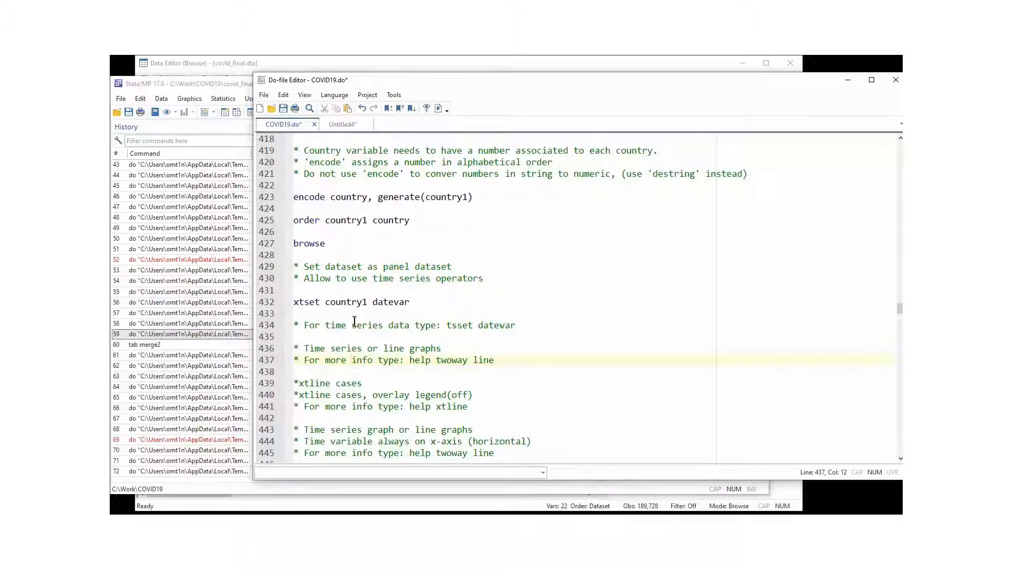
double_click(457, 325)
double_click(487, 326)
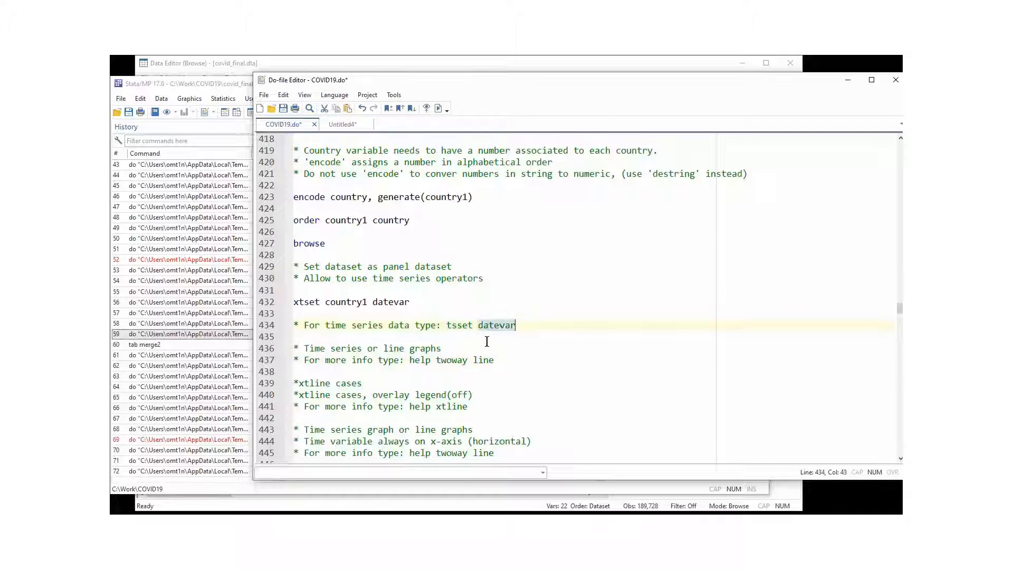
left_click(468, 361)
scroll(466, 362, "down", 3)
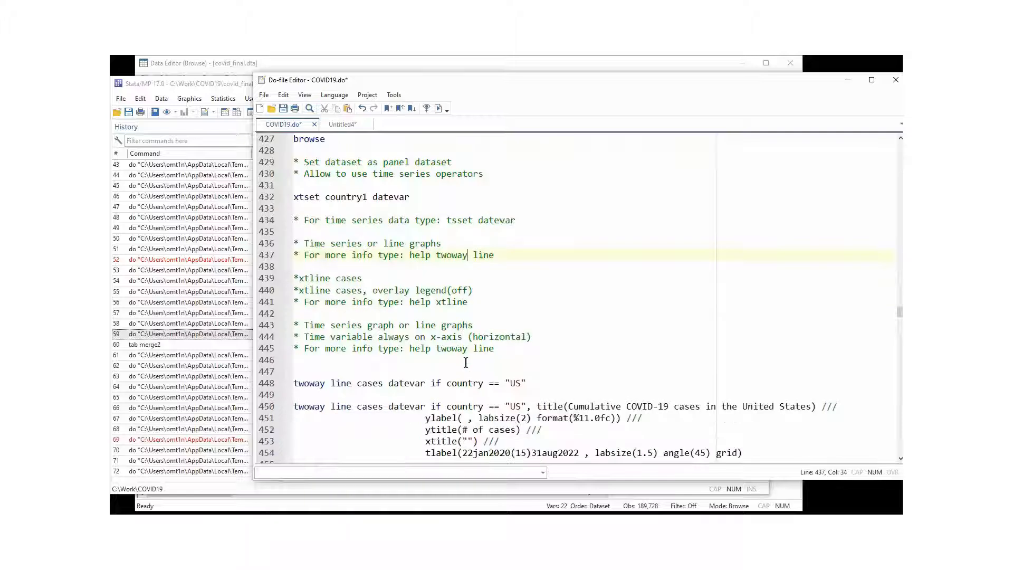
scroll(466, 363, "down", 1)
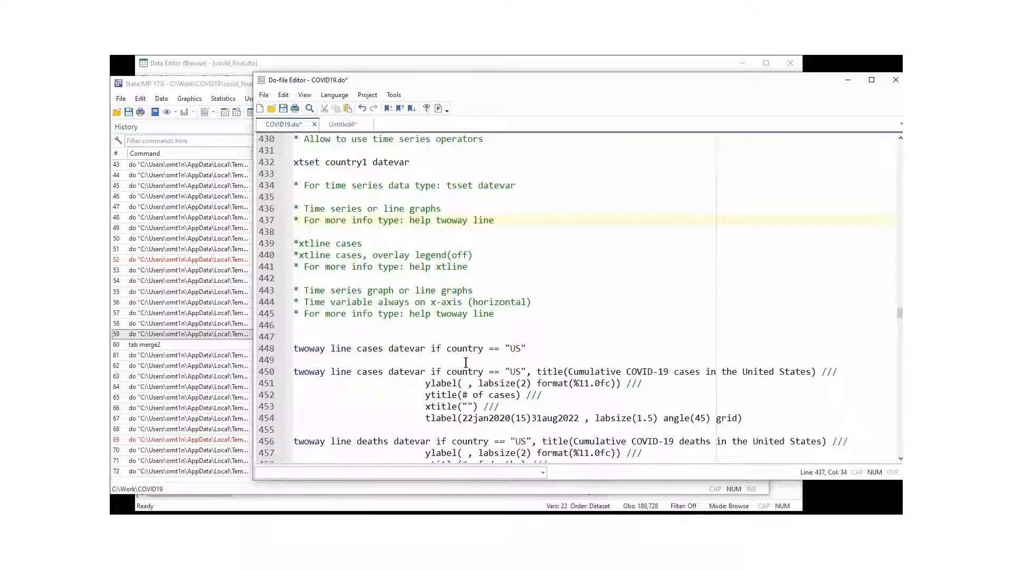
Review the commented xtline cases commands on lines 439 to 441, including the overlay and legend(off) options and the help xtline note.
scroll(466, 362, "down", 1)
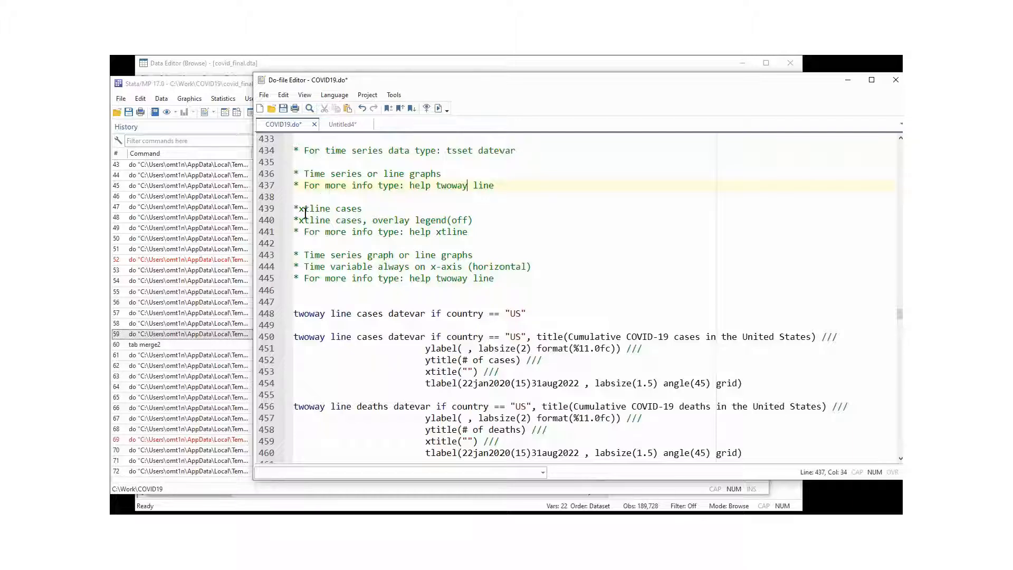
left_click_drag(299, 208, 328, 208)
left_click(326, 208)
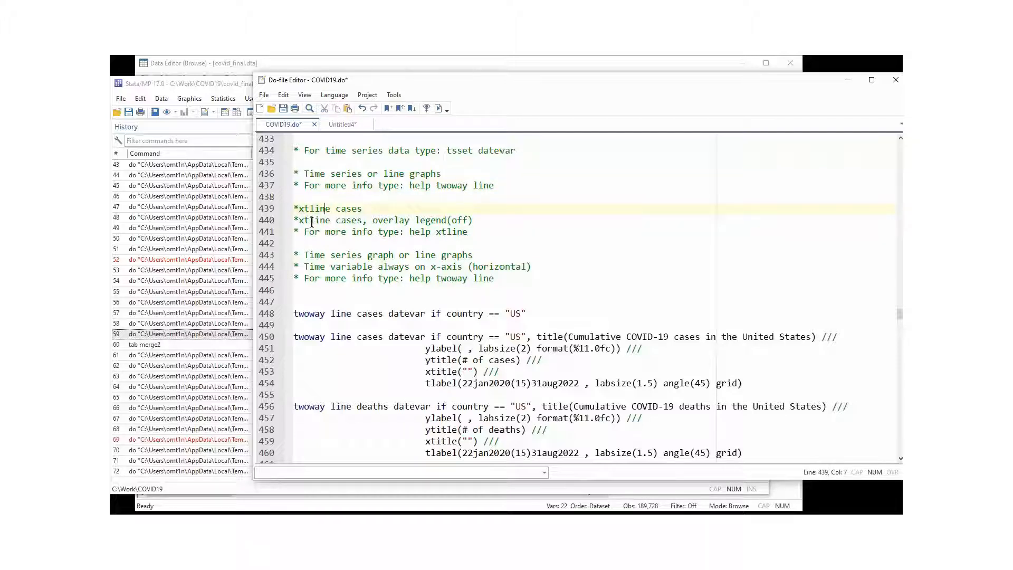
left_click_drag(297, 208, 363, 210)
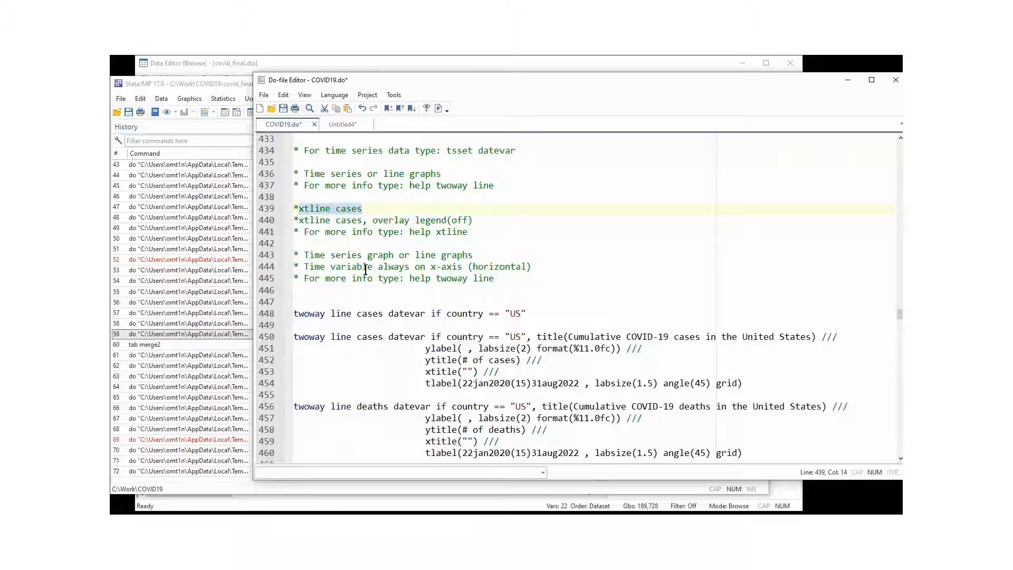
left_click(357, 230)
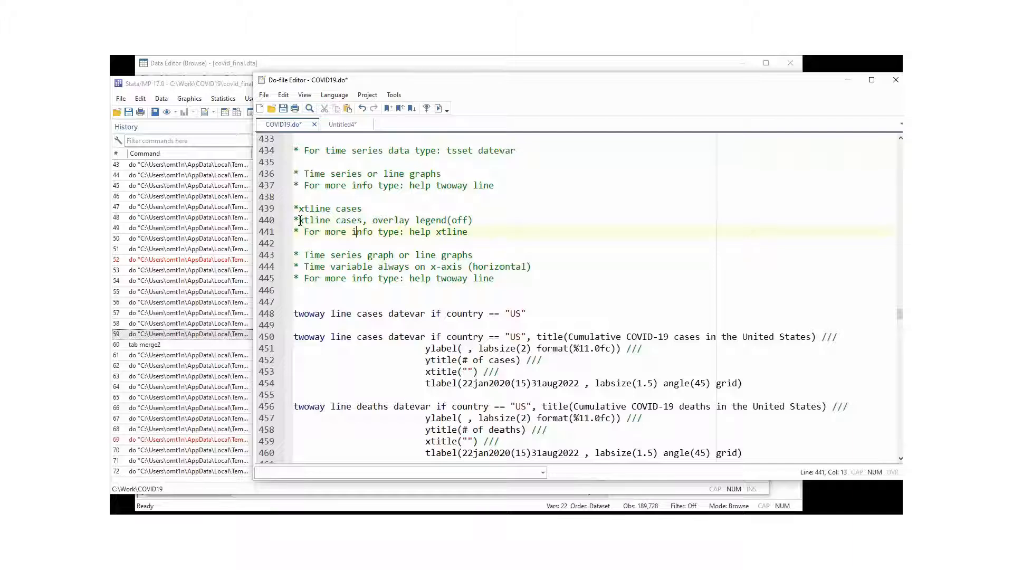
left_click_drag(301, 222, 363, 223)
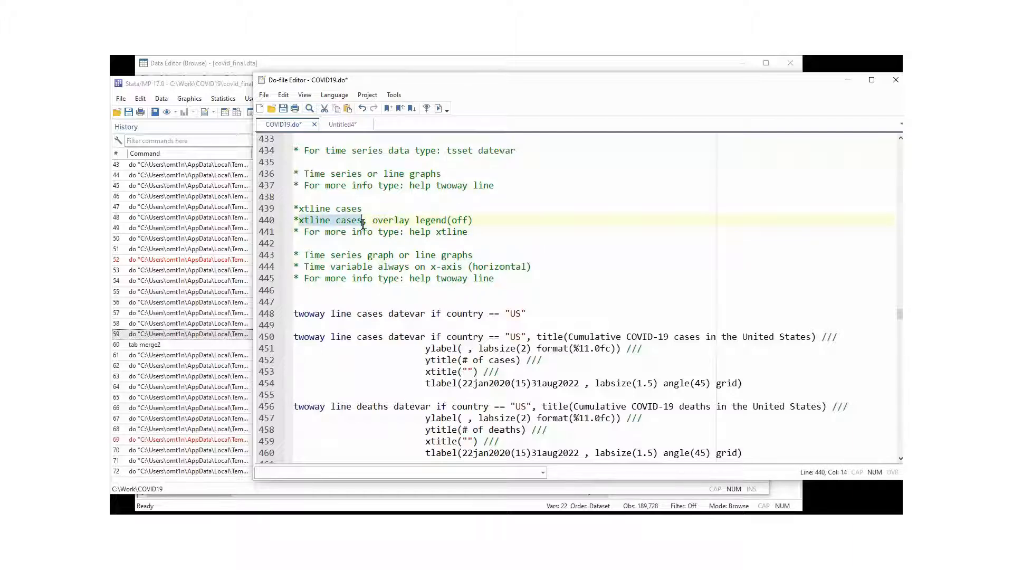
left_click(363, 225)
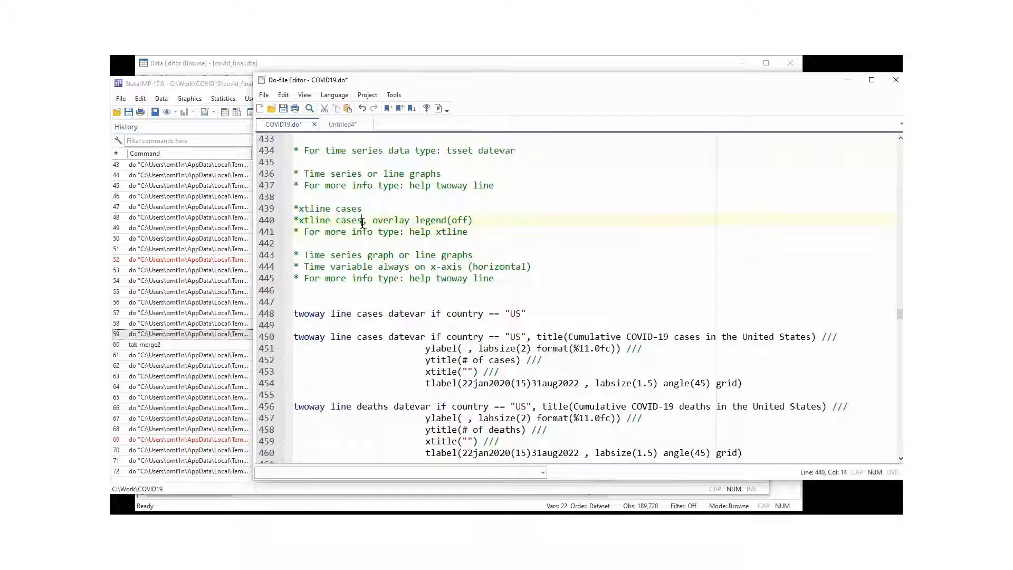
left_click(368, 221)
double_click(377, 220)
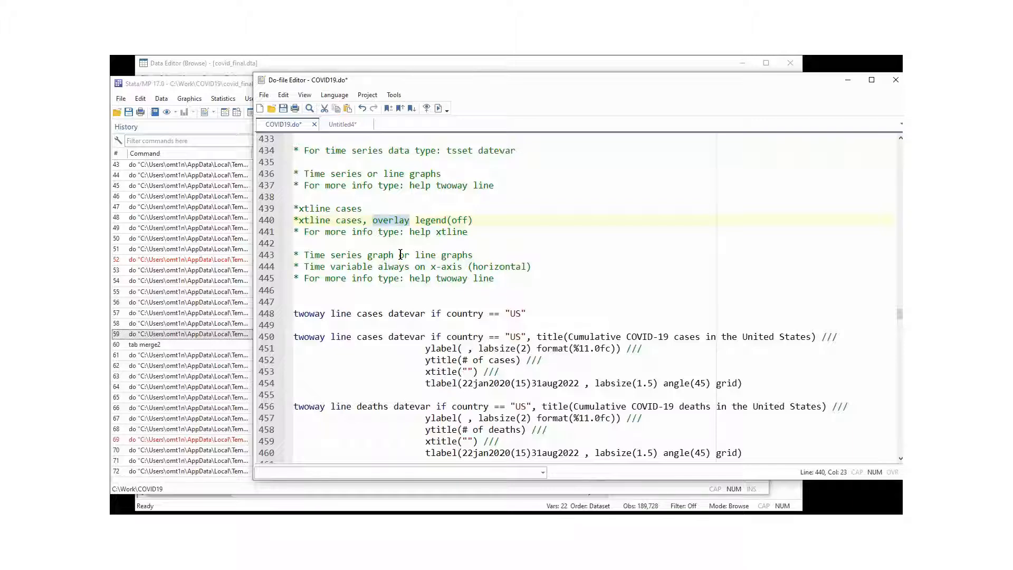
left_click(430, 231)
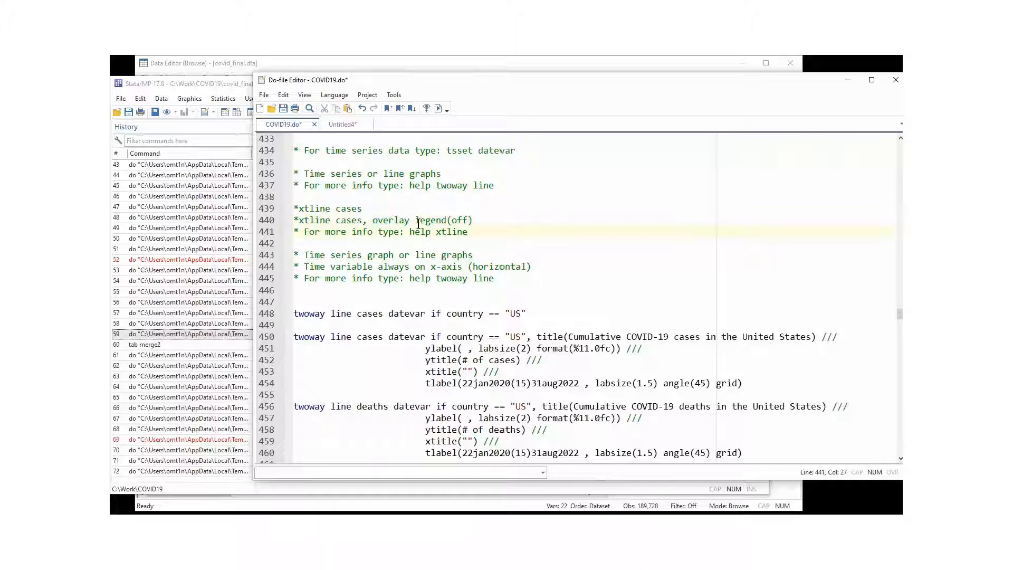
left_click_drag(416, 221, 487, 220)
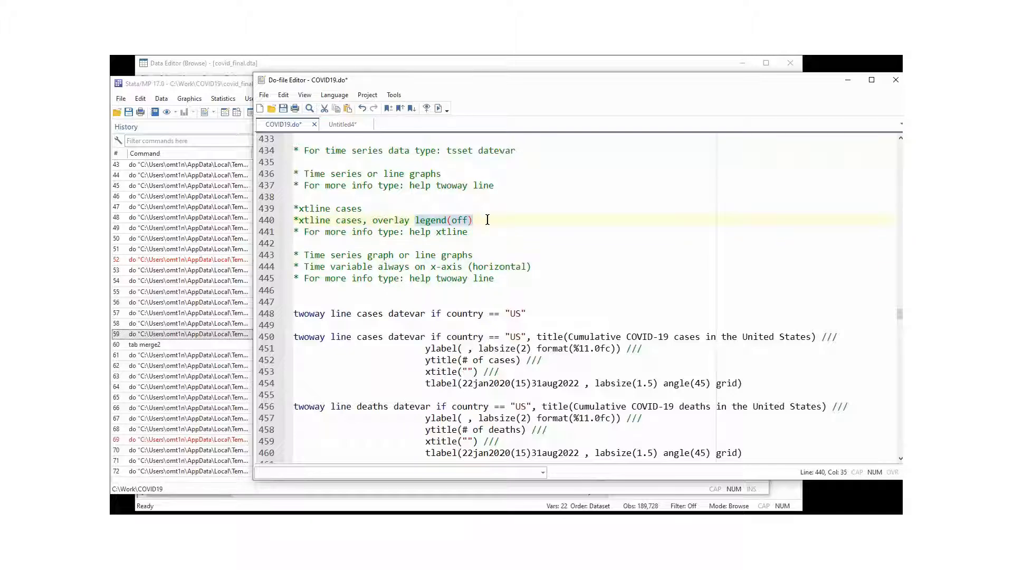
left_click(358, 220)
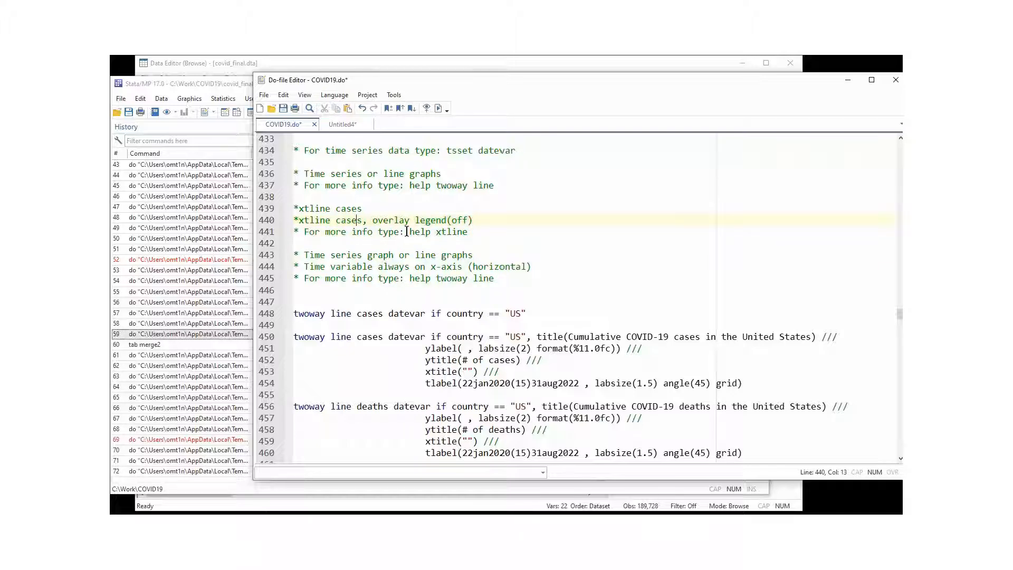
left_click_drag(409, 232, 467, 232)
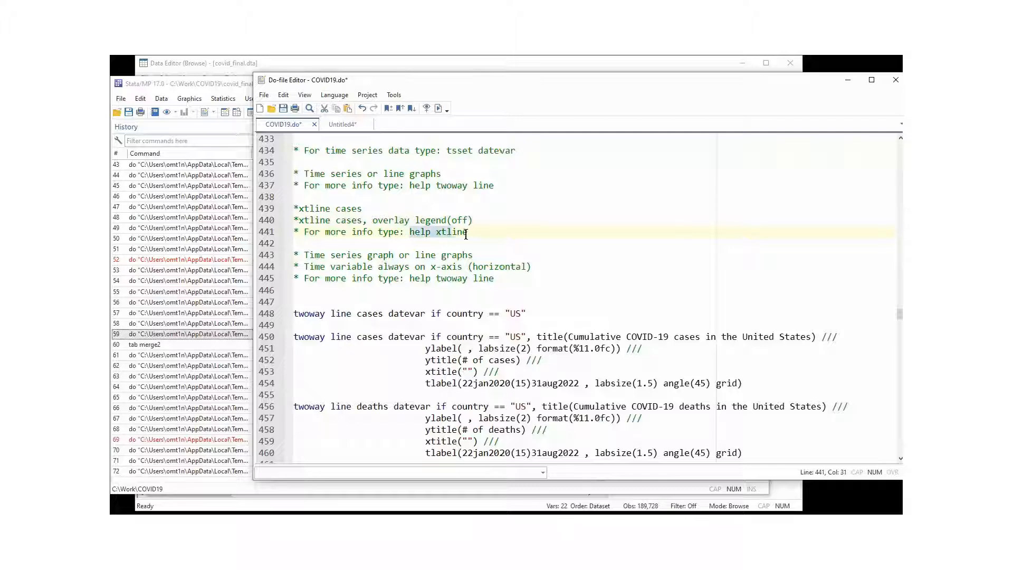
left_click(374, 231)
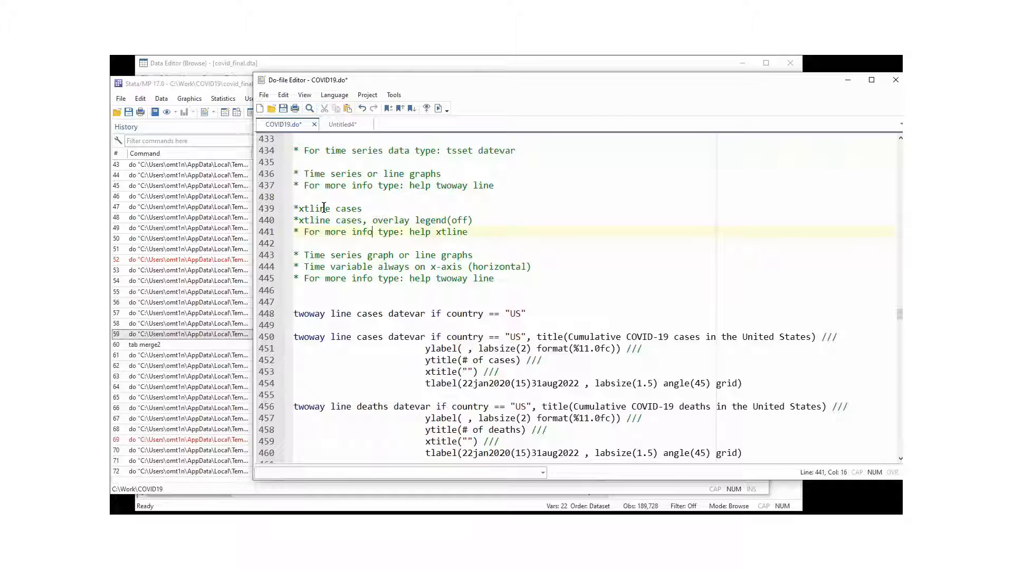
Examine the parts of the twoway line command on line 448: the cases variable, datevar and the if country == "US" condition.
left_click(314, 303)
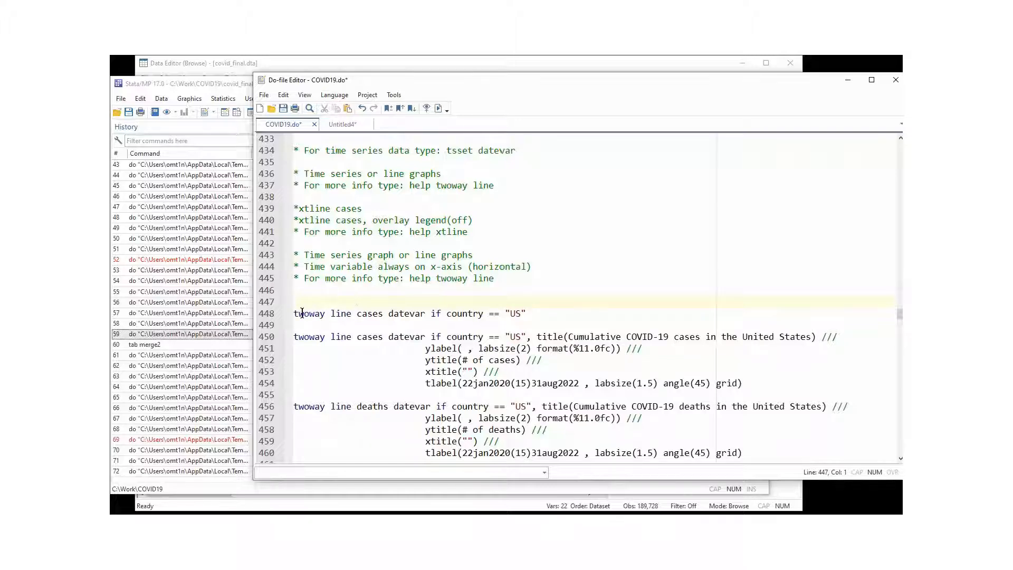
left_click_drag(296, 313, 352, 314)
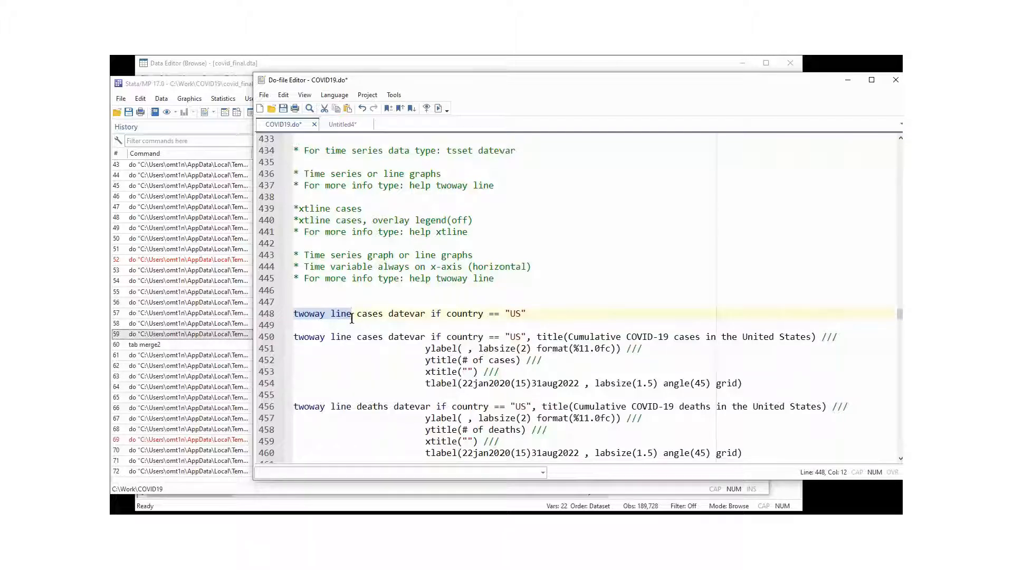
left_click(359, 314)
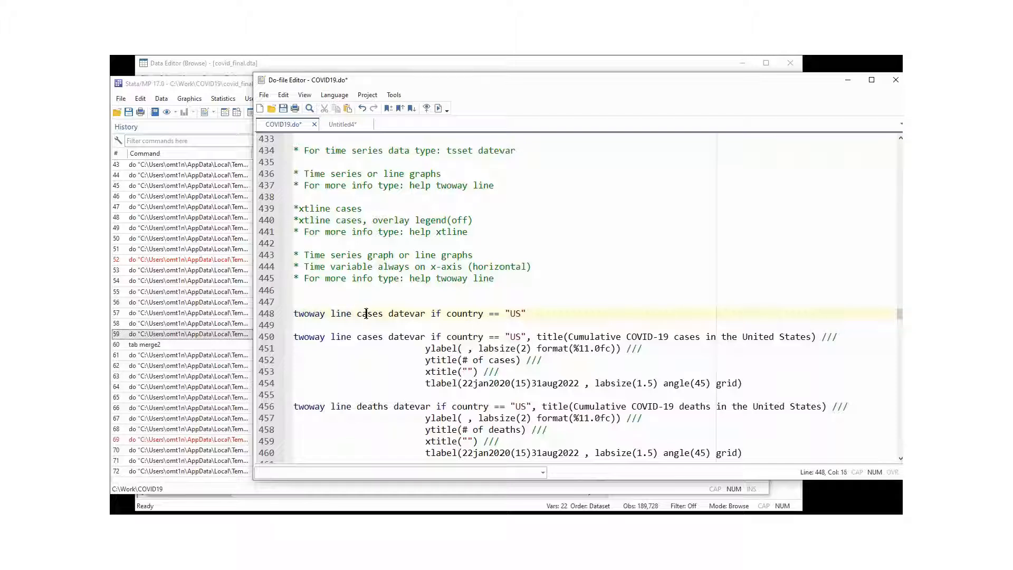
double_click(364, 314)
double_click(395, 315)
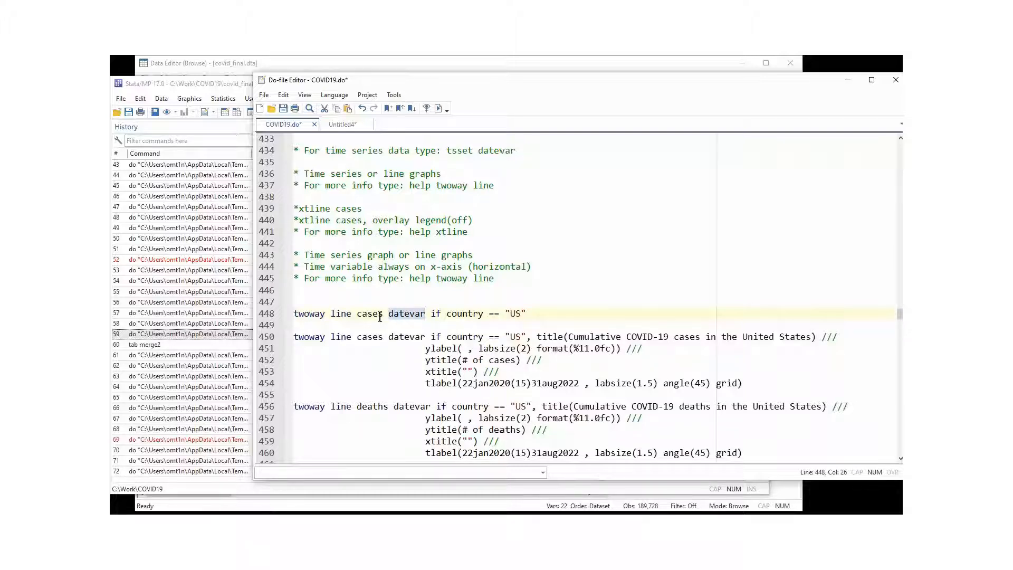
left_click(388, 316)
double_click(397, 316)
left_click(432, 315)
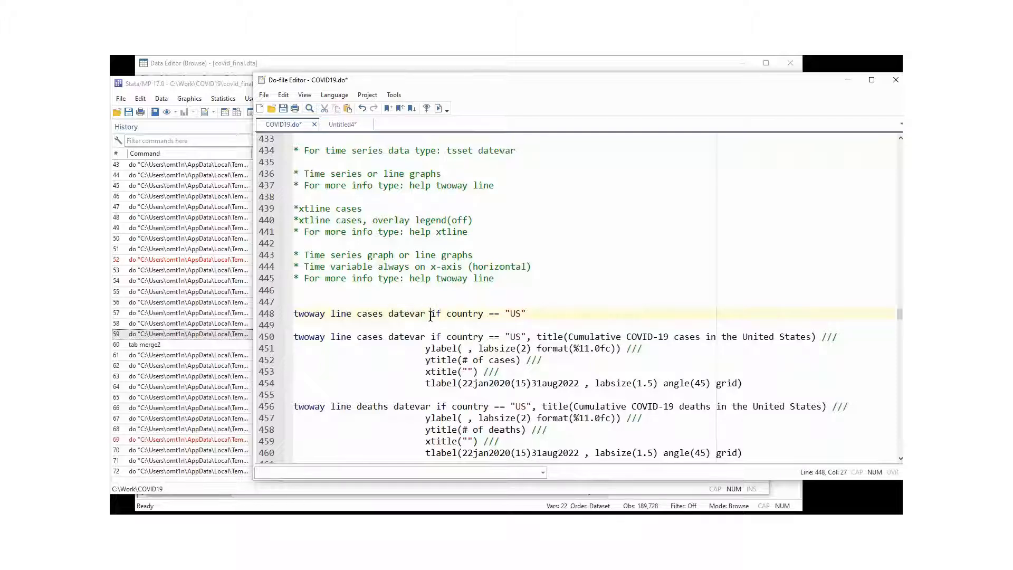
left_click_drag(431, 317, 532, 319)
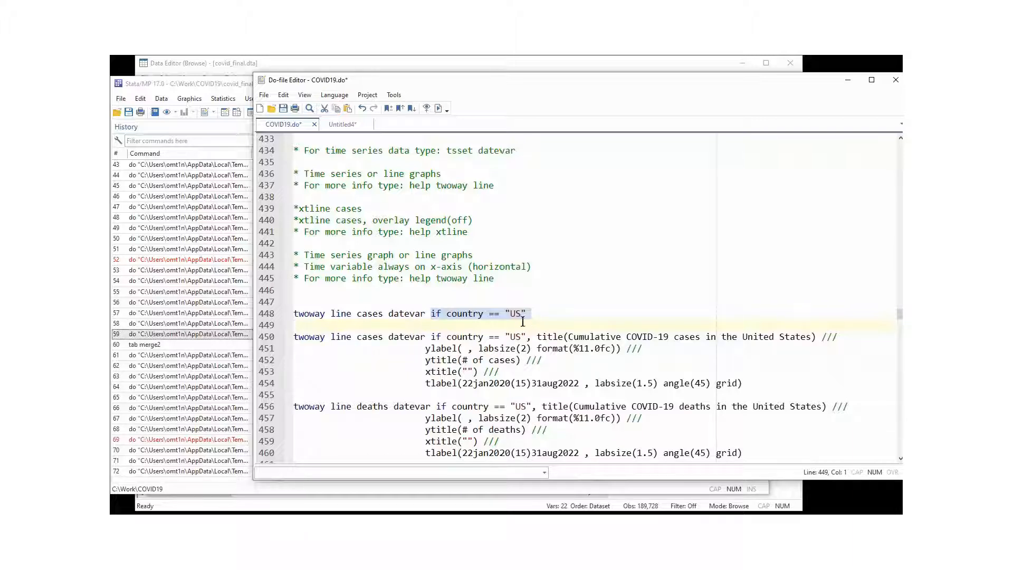
left_click(483, 318)
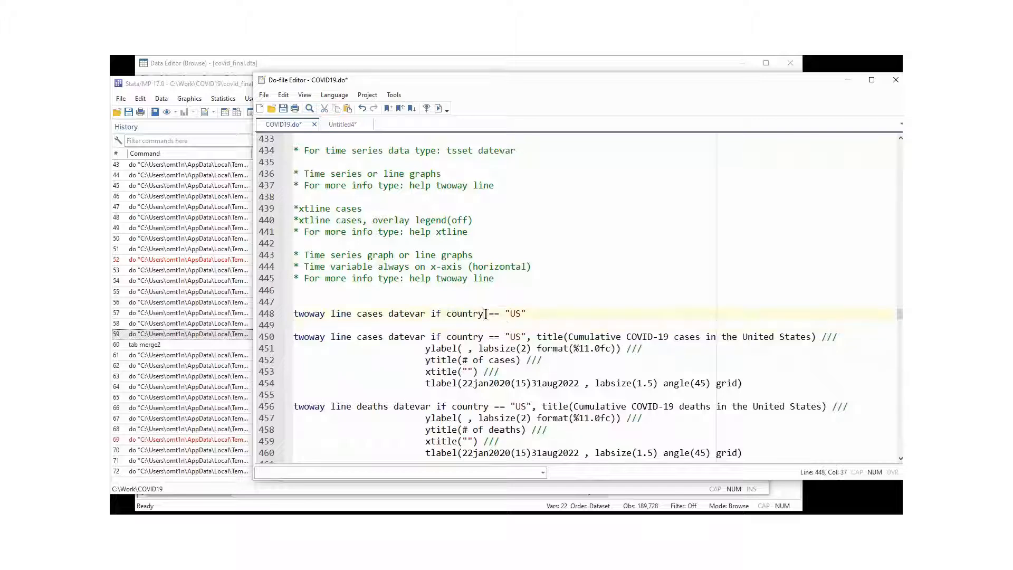
left_click_drag(431, 318, 445, 319)
left_click(487, 316)
Run twoway line cases datevar if country == "US" from line 448 to draw the line graph, and close the graph window.
left_click(268, 316)
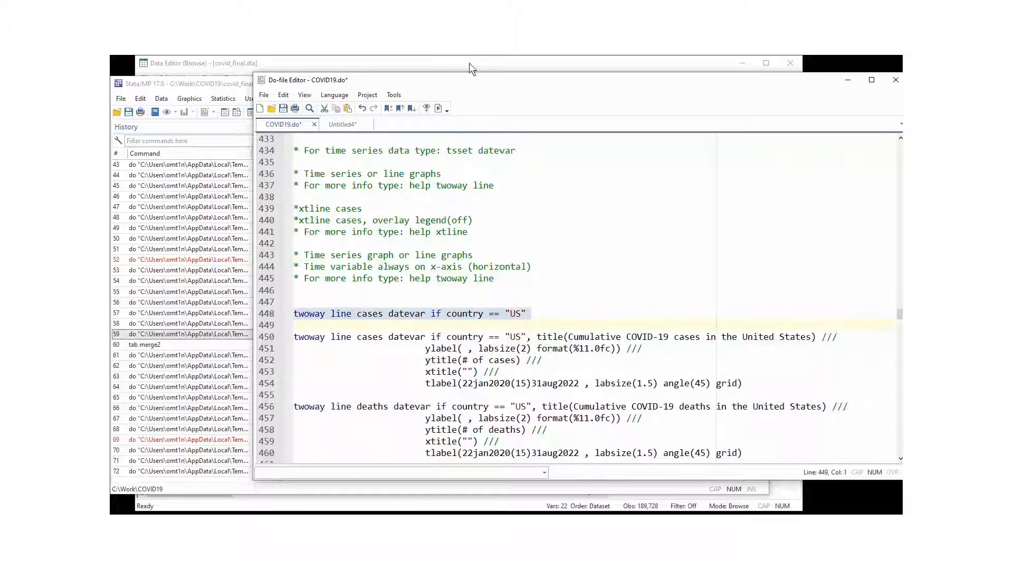
left_click(437, 108)
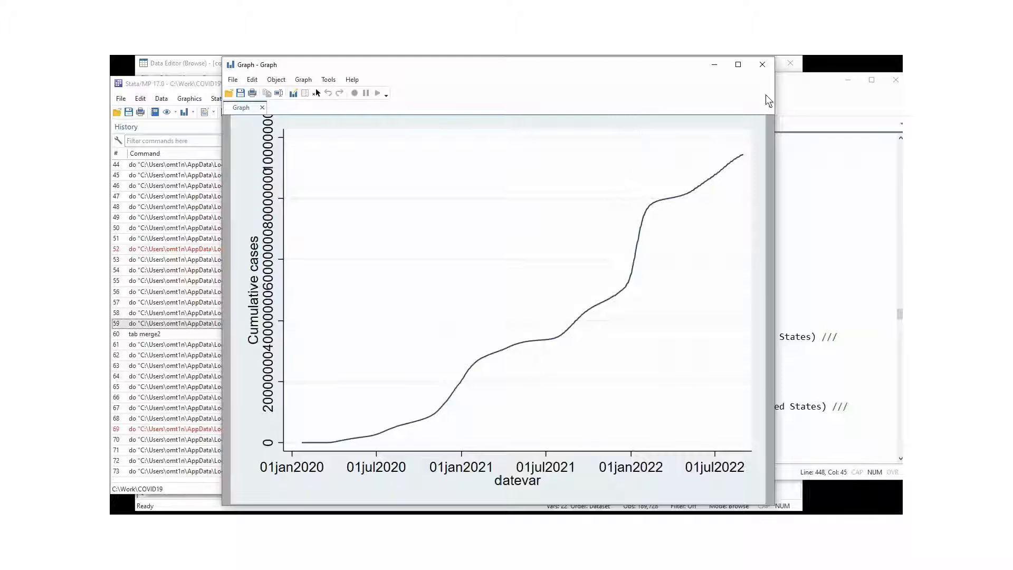
left_click(763, 65)
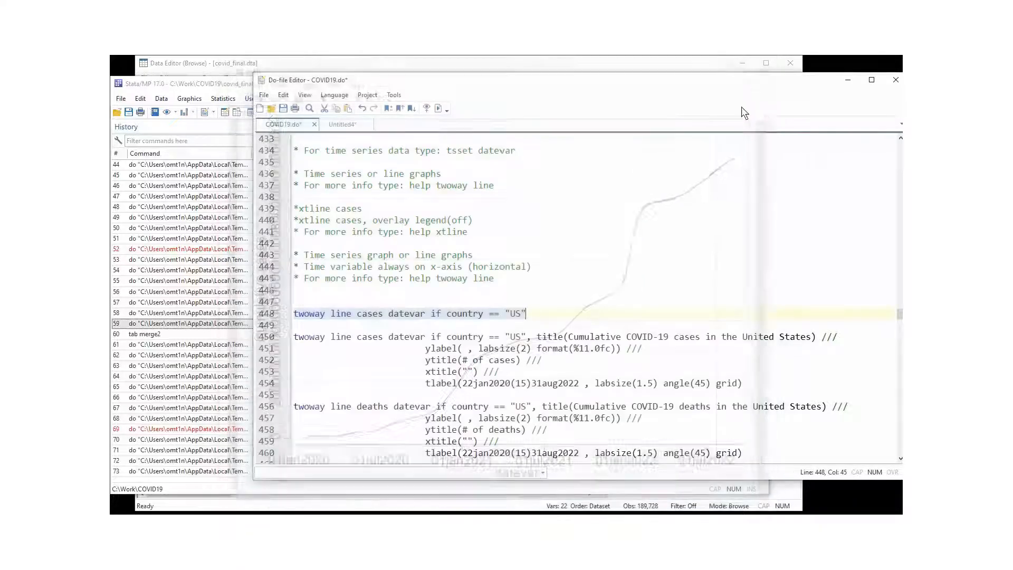
Examine the extended twoway line cases command on line 450, its comma before the options, its title option and the help twoway line note.
left_click(516, 301)
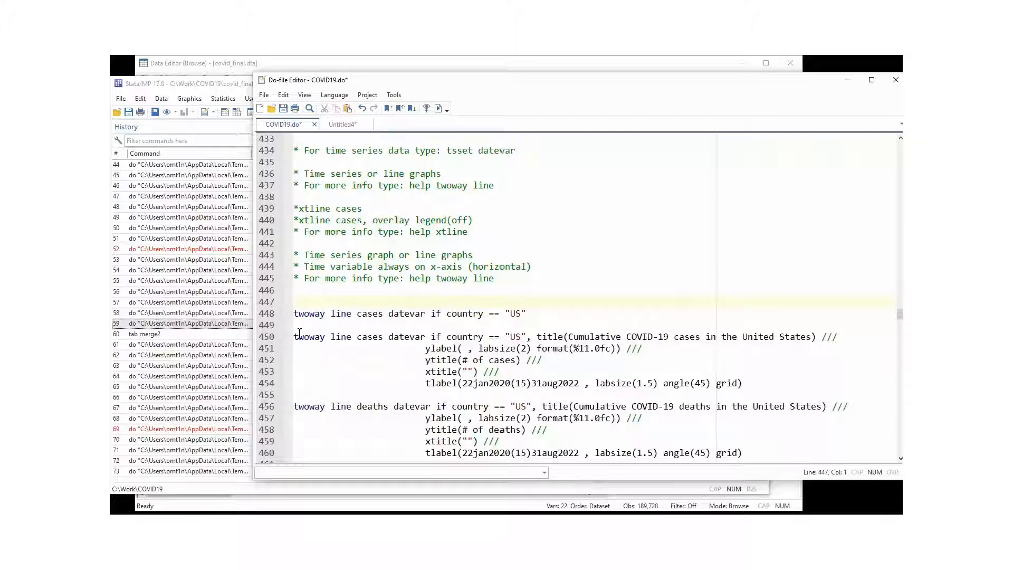
left_click_drag(295, 339, 527, 338)
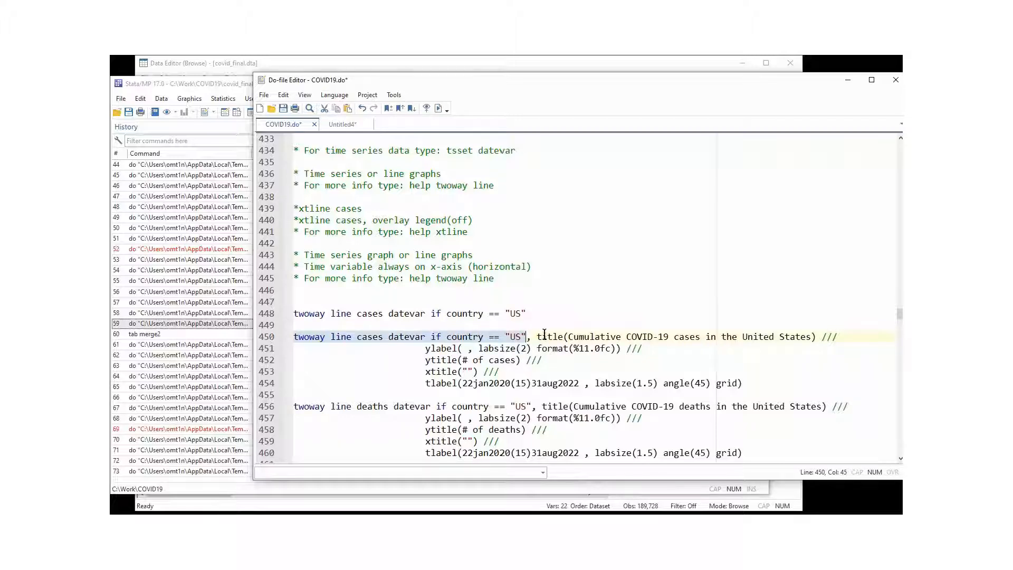
left_click(528, 337)
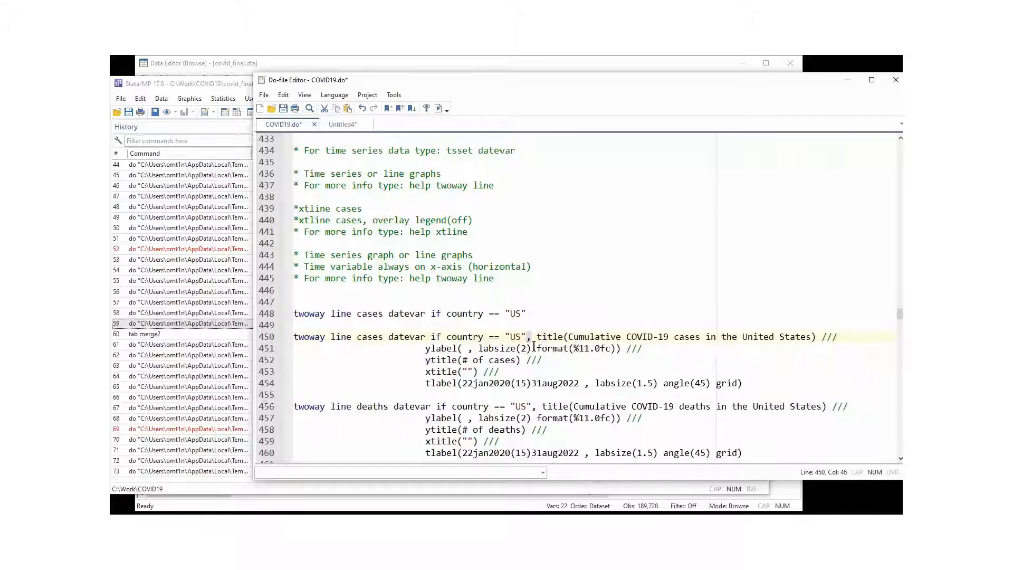
left_click(422, 292)
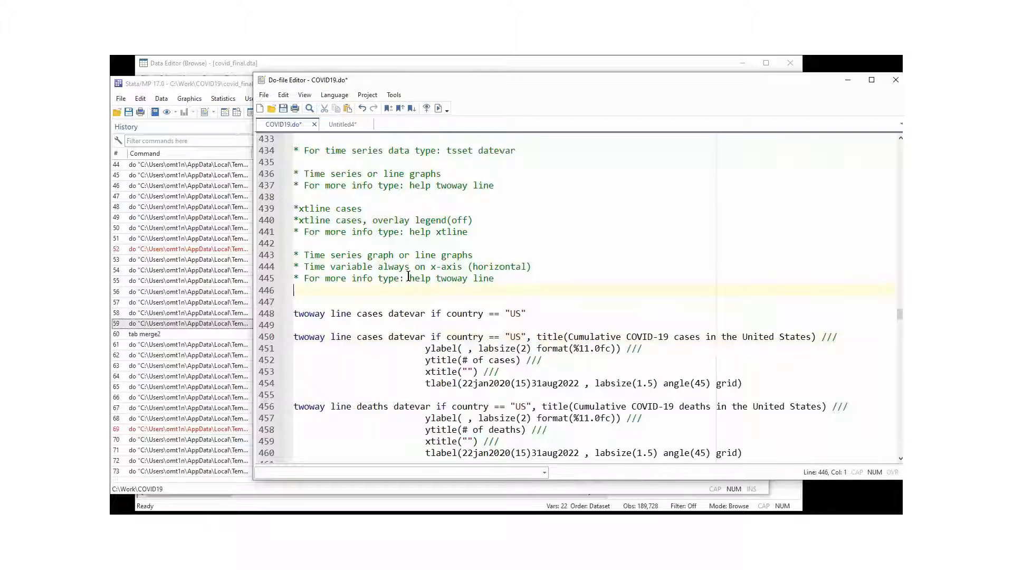
left_click_drag(410, 280, 496, 280)
double_click(540, 338)
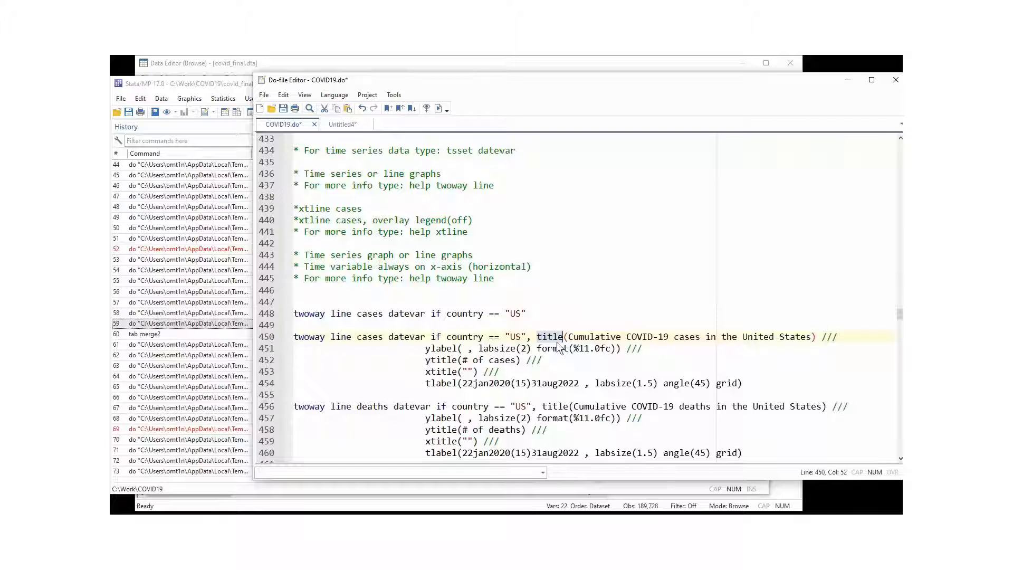
left_click_drag(571, 337, 812, 337)
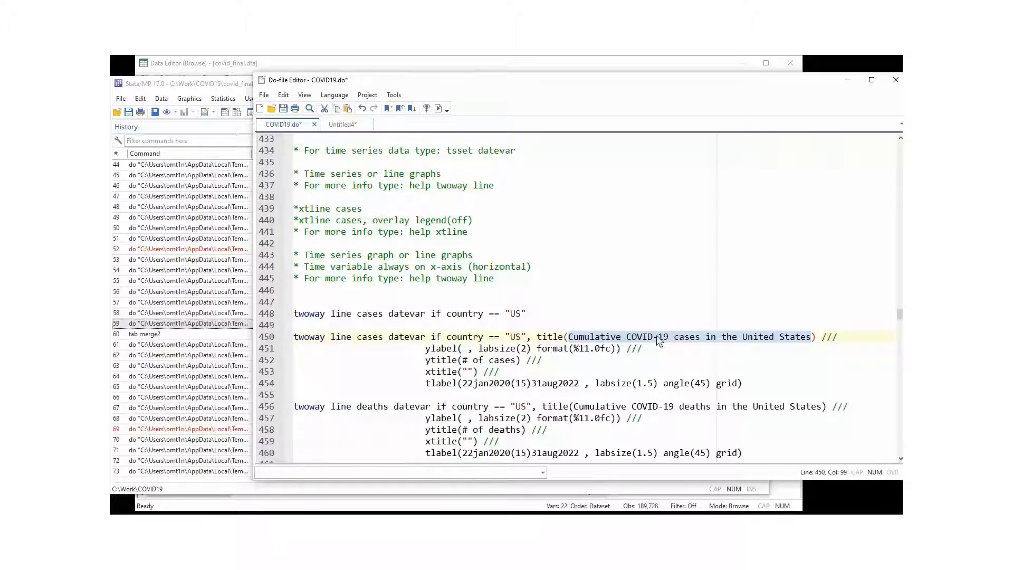
left_click(678, 337)
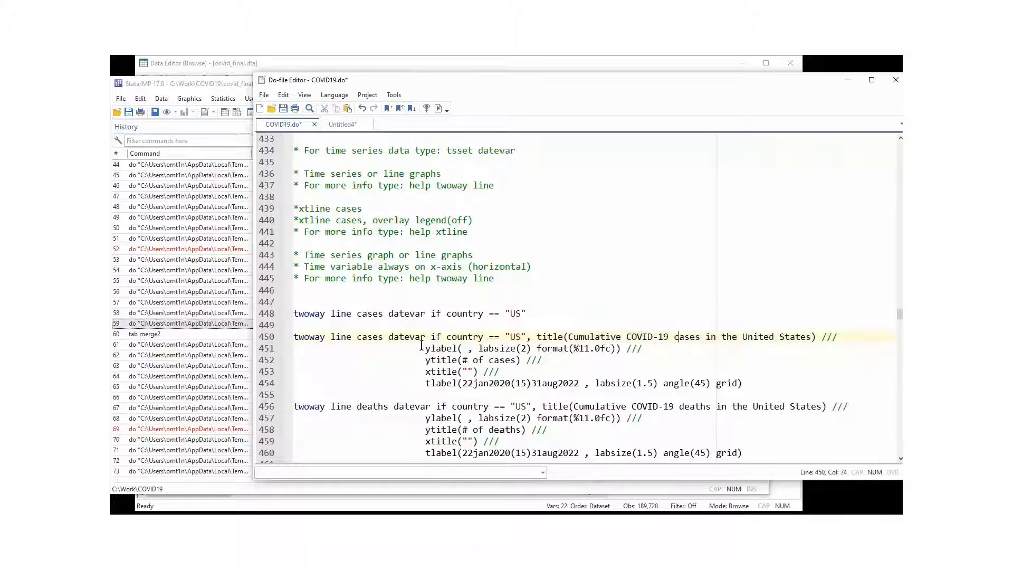
Examine the ylabel option on line 451 with its labsize(2) and format(%11.0fc) settings, and the ytitle(# of cases) option on line 452.
left_click_drag(425, 350, 457, 354)
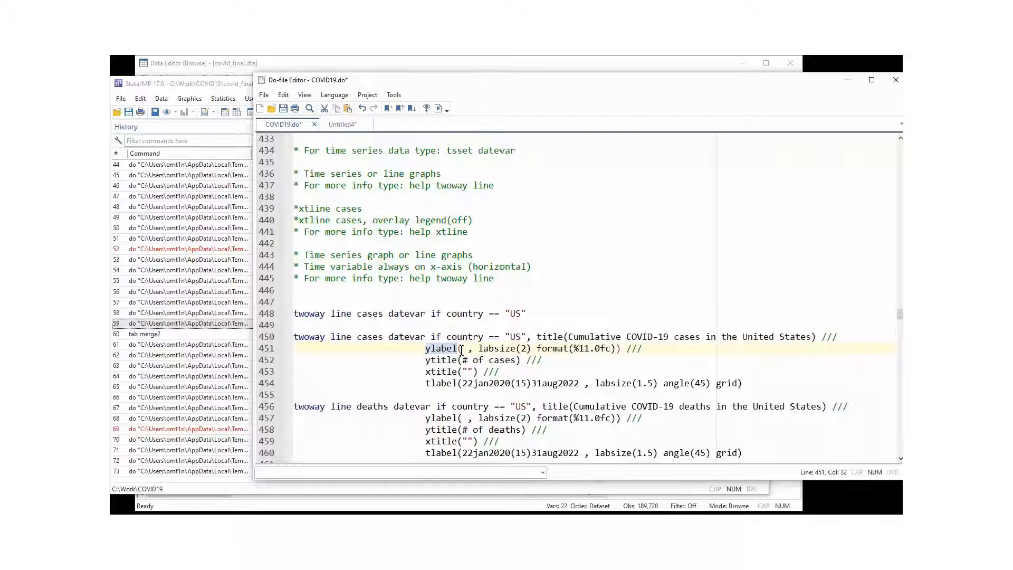
left_click(462, 349)
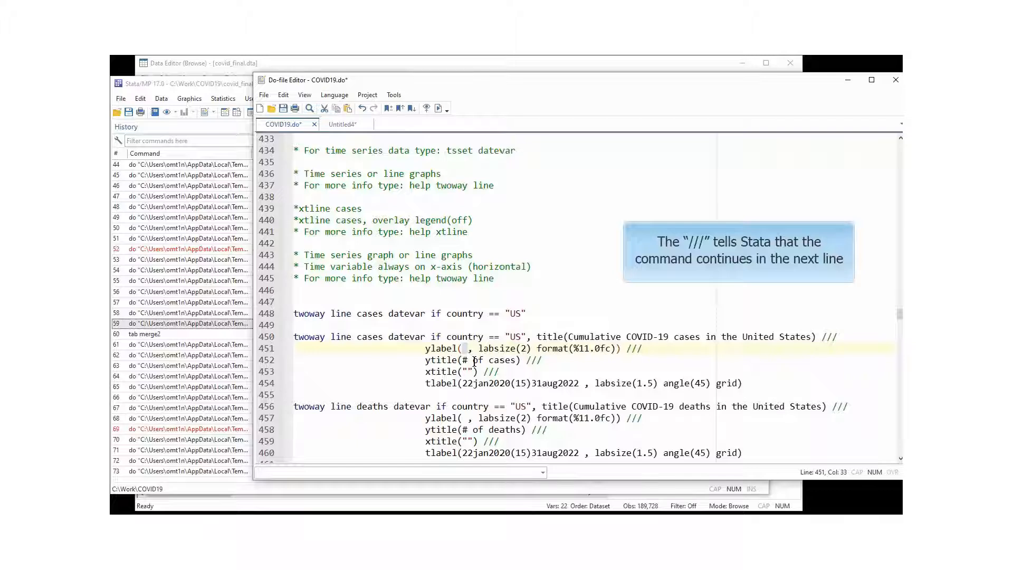
left_click(469, 360)
left_click(471, 349)
left_click(464, 348)
left_click_drag(465, 349, 463, 349)
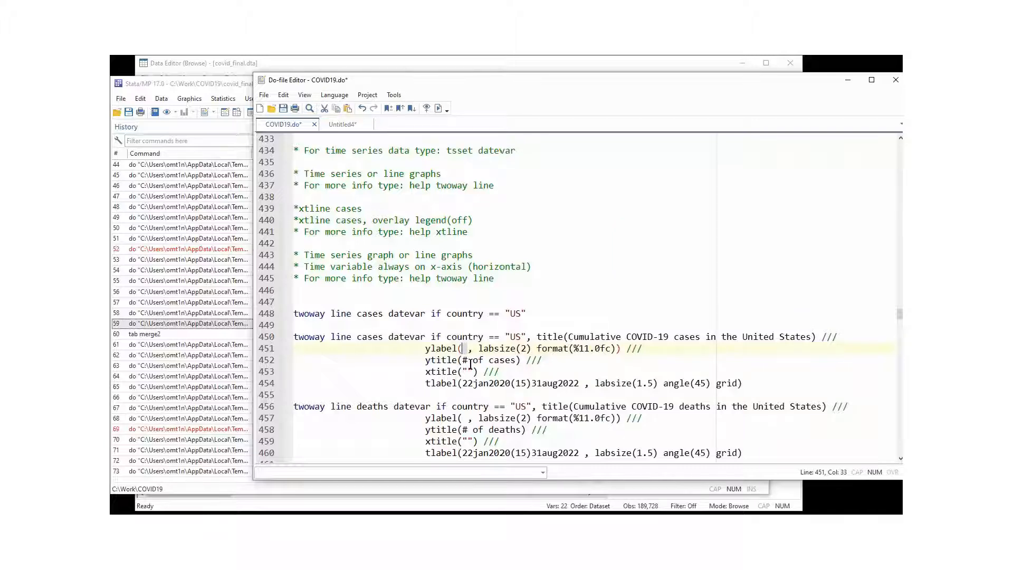
left_click_drag(478, 349, 616, 347)
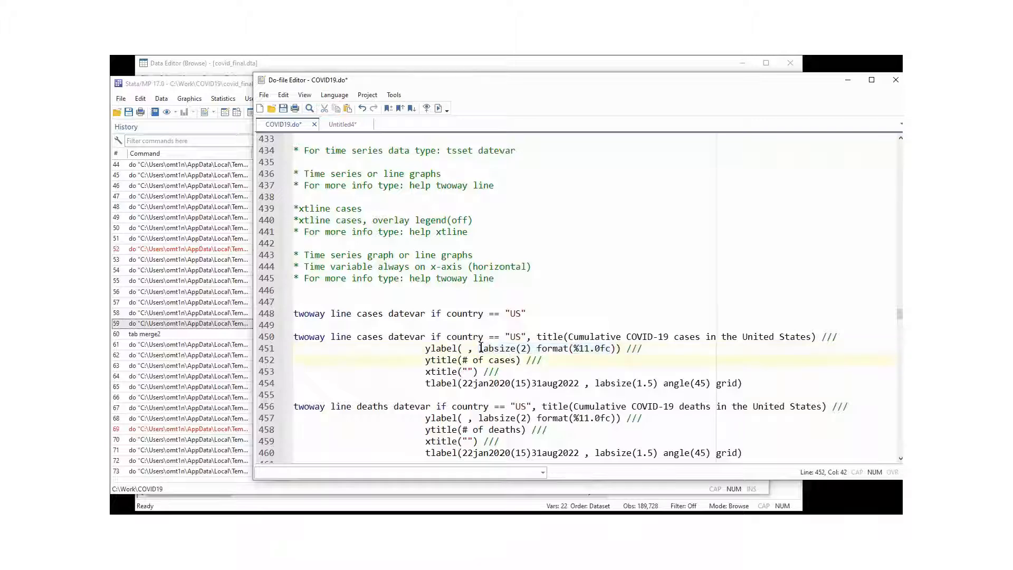
left_click_drag(479, 348, 528, 347)
left_click(552, 348)
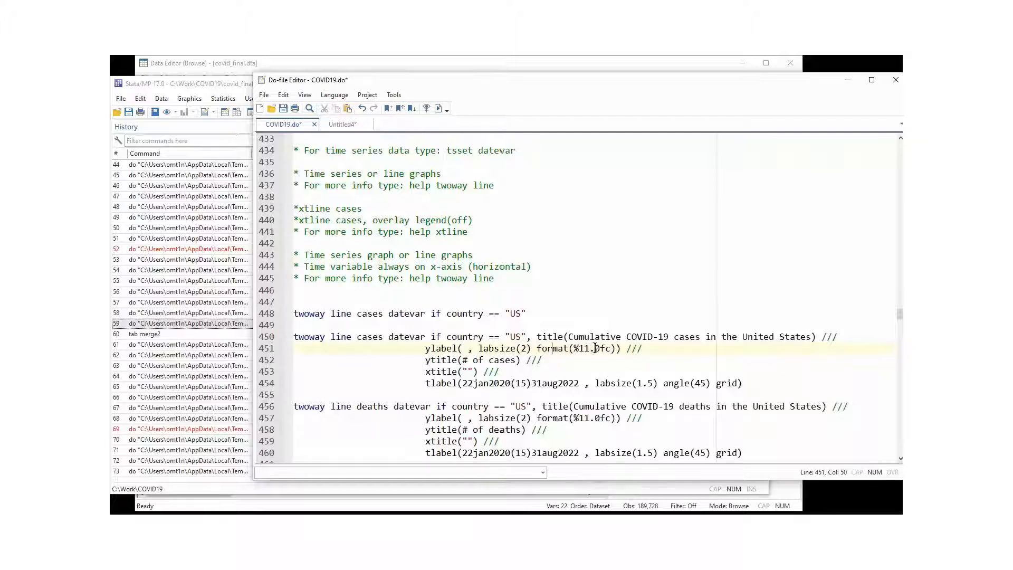
left_click_drag(580, 350, 591, 349)
left_click(597, 349)
left_click(605, 348)
left_click(600, 349)
left_click(607, 348)
left_click(422, 363)
left_click_drag(422, 362, 554, 356)
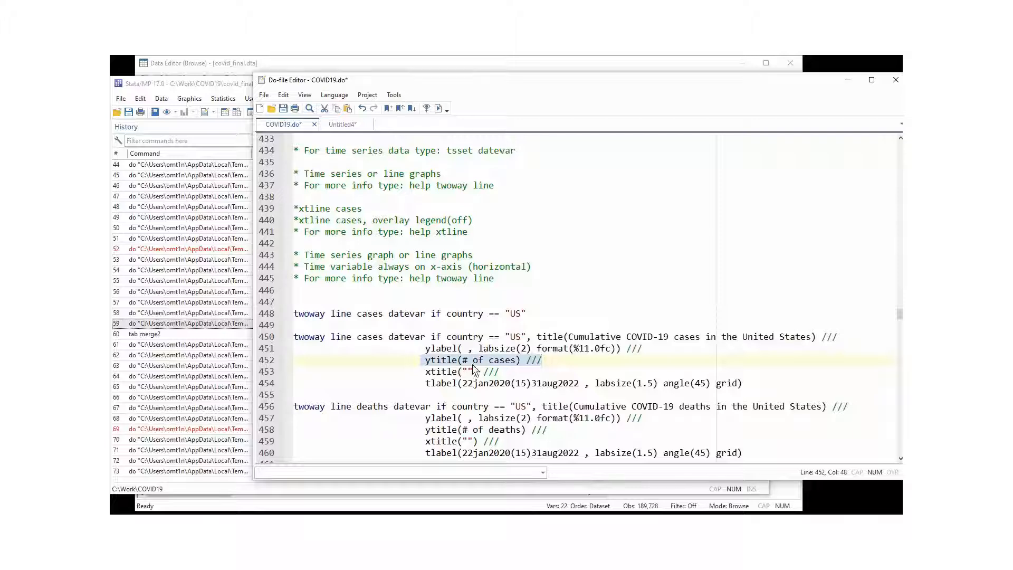
Examine the empty xtitle("") option on line 453 and the tlabel option on line 454, relating it to the datevar variable on line 450.
left_click_drag(425, 371, 513, 370)
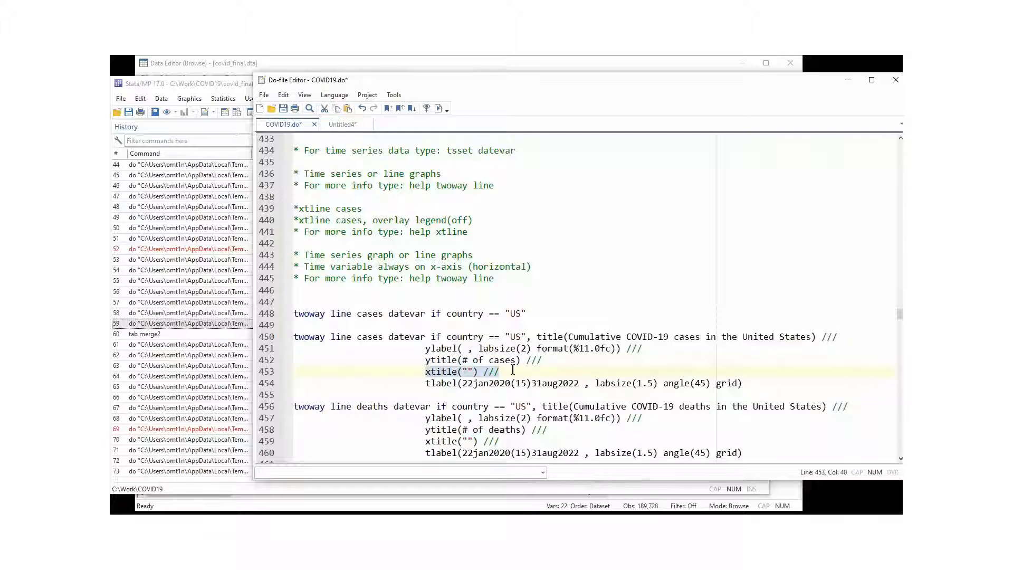
left_click(463, 383)
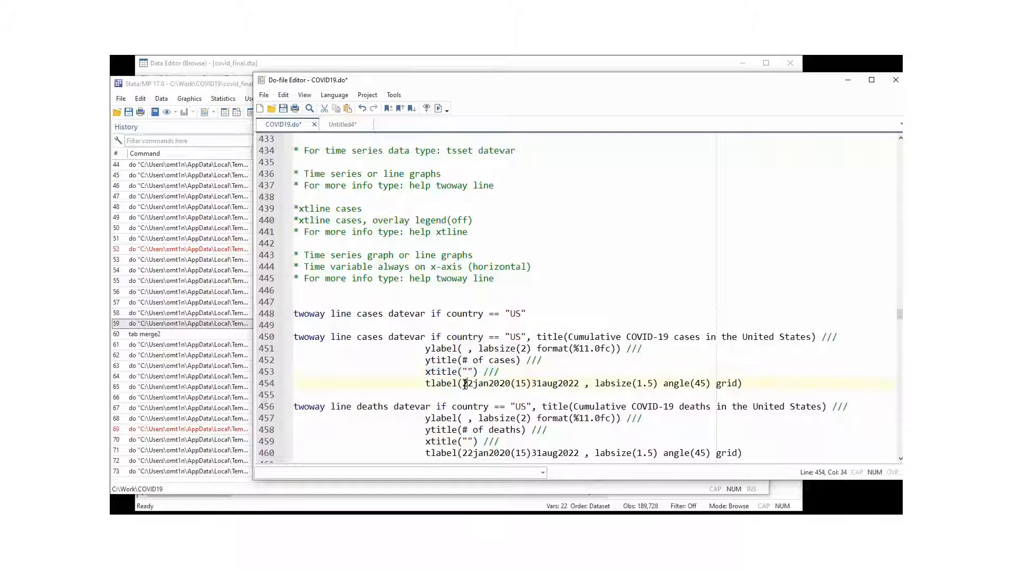
left_click_drag(426, 382, 745, 385)
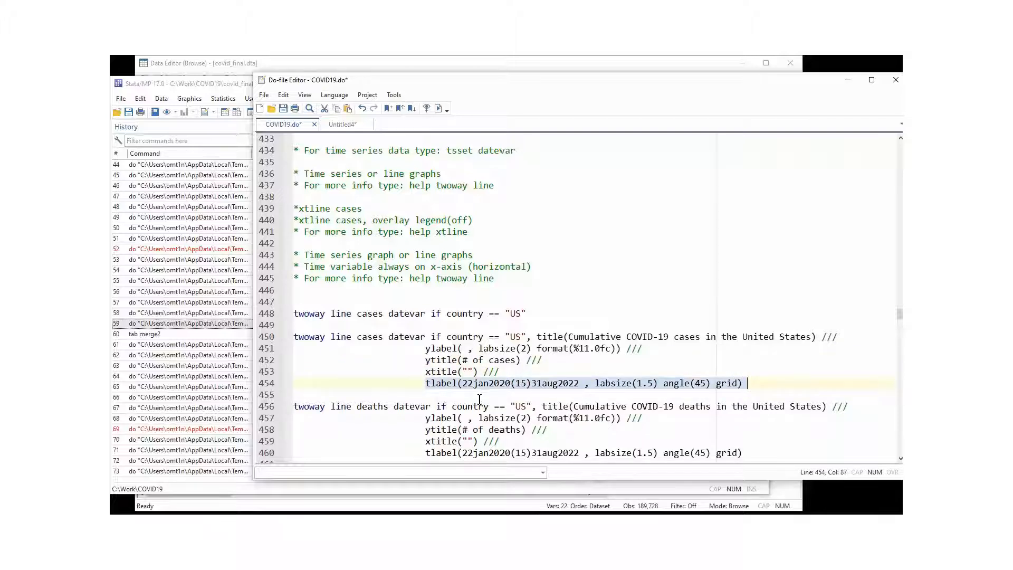
left_click(442, 383)
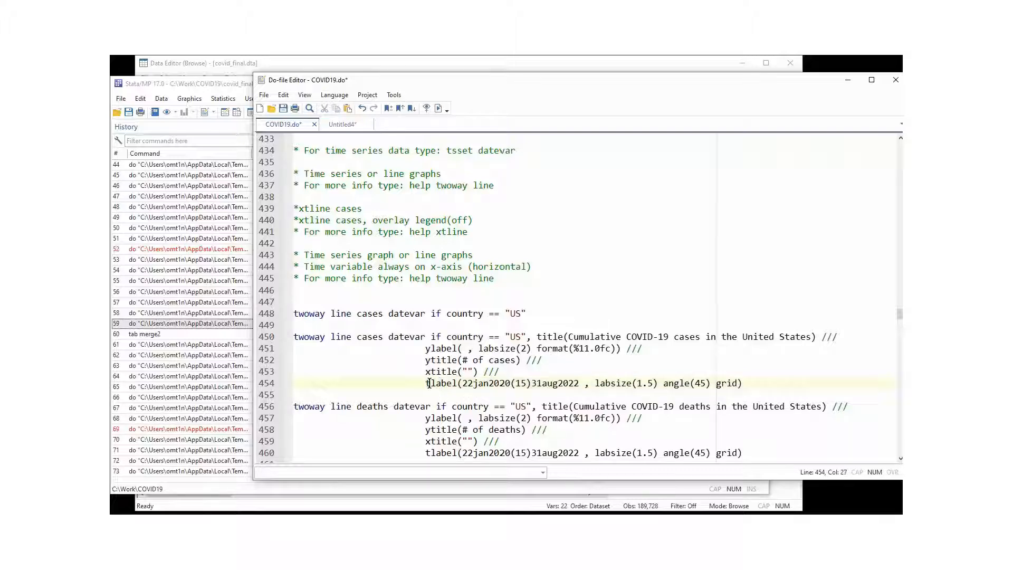
left_click(426, 383)
left_click(405, 338)
double_click(405, 338)
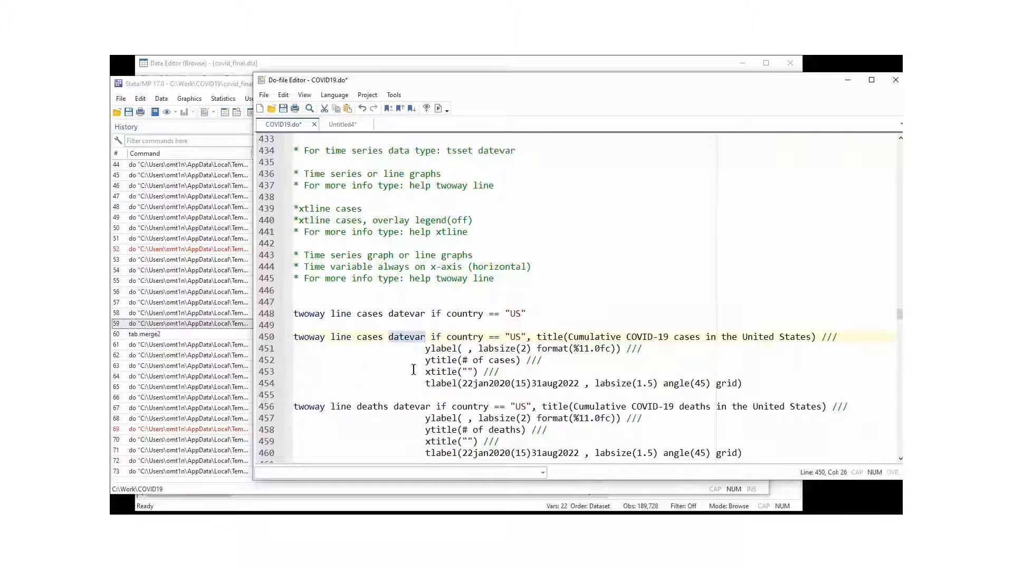
left_click(428, 384)
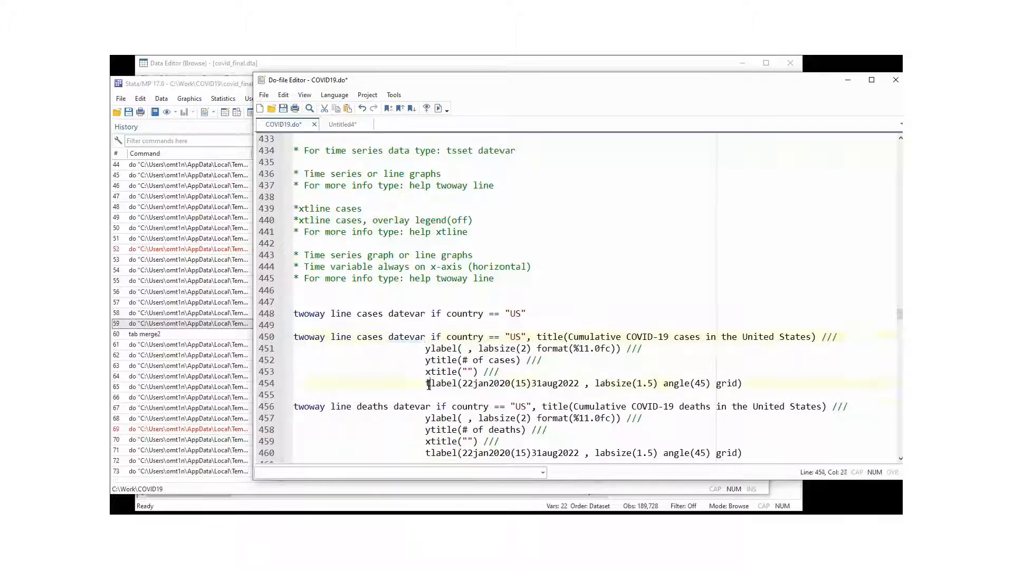
left_click_drag(429, 385, 427, 384)
left_click(417, 372)
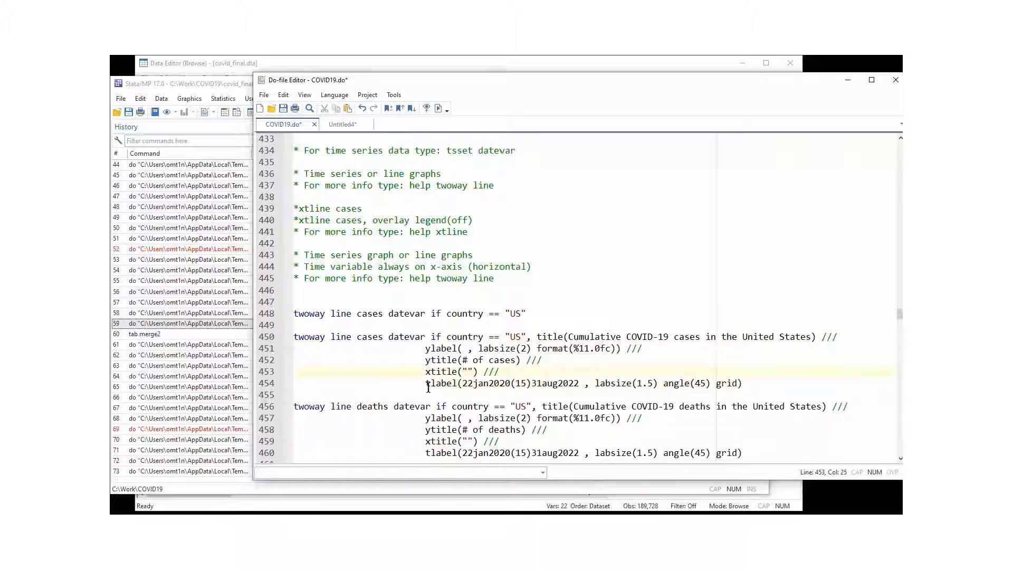
Examine the date range 22jan2020(15)31aug2022 in the tlabel option on line 454: its start date, 15-day interval and end date.
left_click(463, 383)
left_click_drag(463, 383, 511, 385)
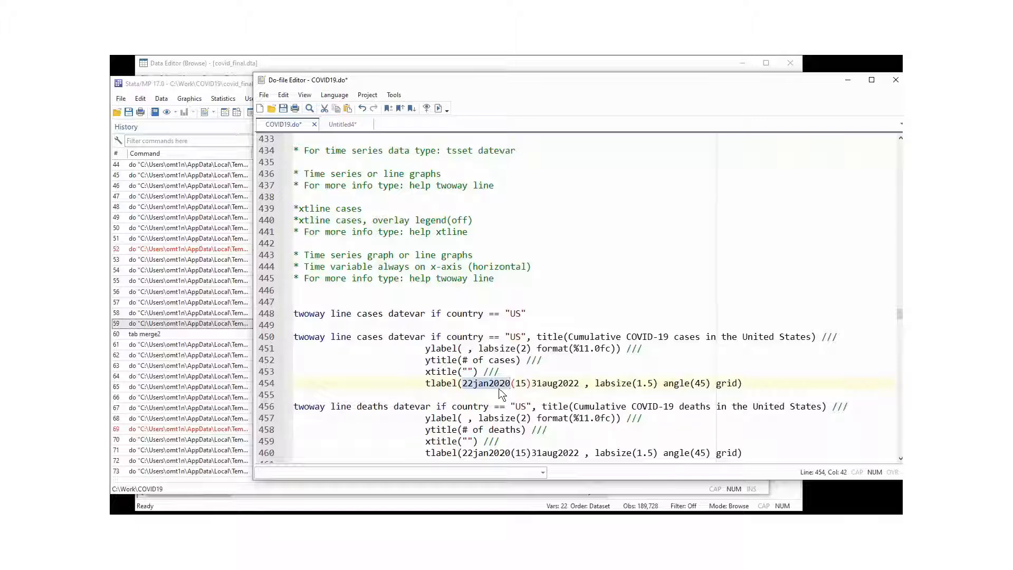
left_click(535, 385)
double_click(535, 385)
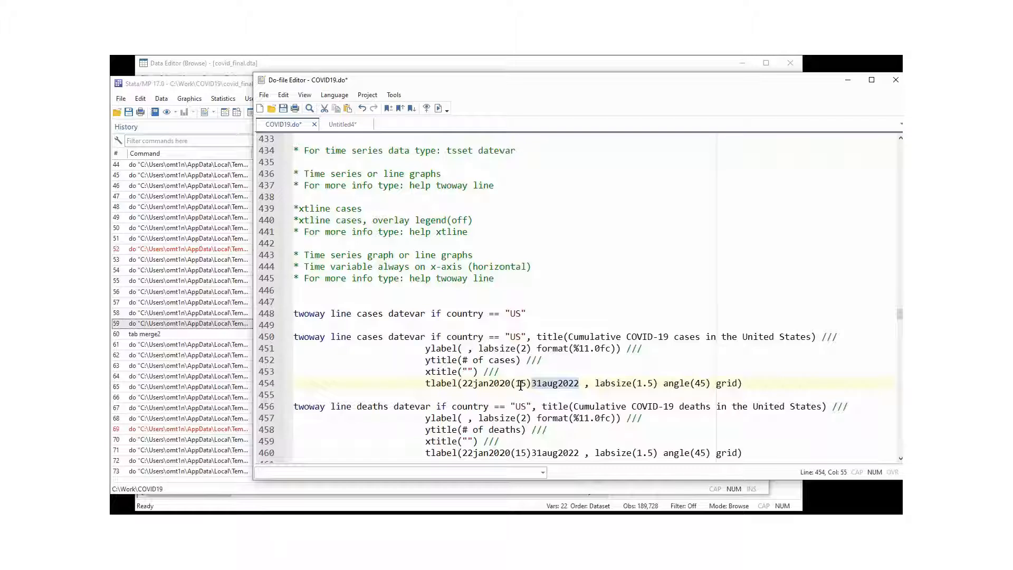
left_click(525, 385)
left_click_drag(525, 385, 513, 384)
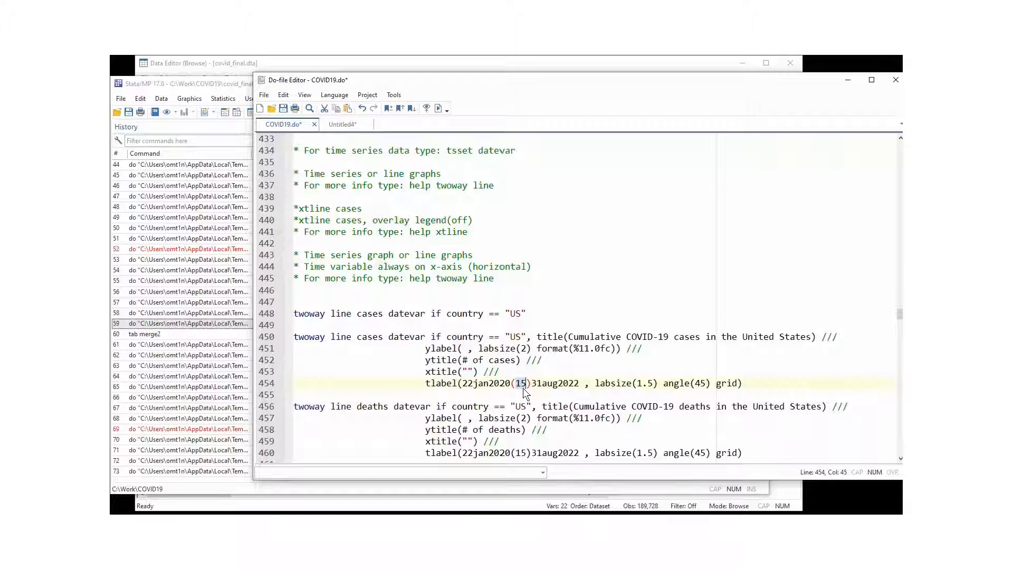
left_click(529, 370)
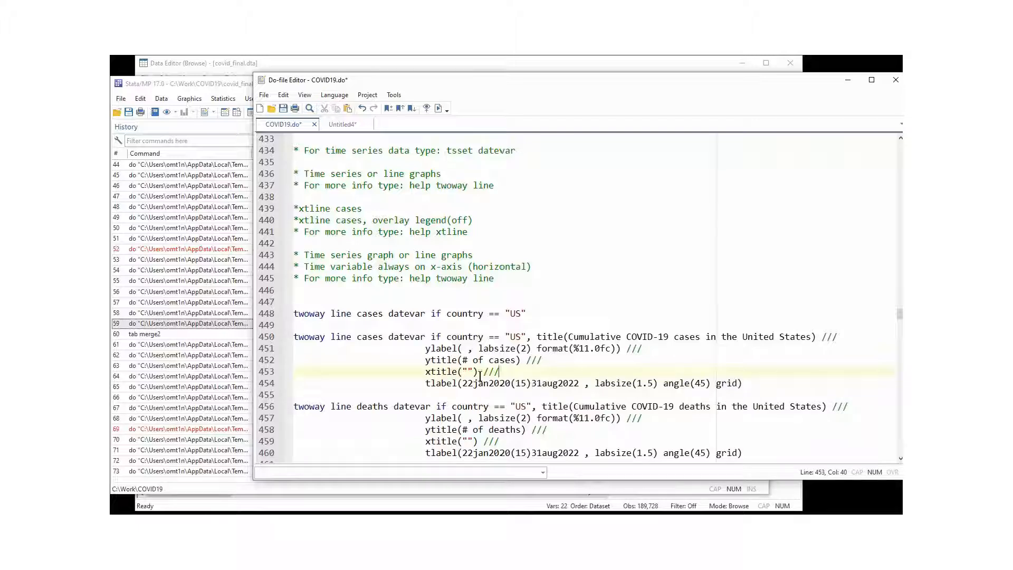
left_click(538, 382)
left_click_drag(538, 382, 581, 384)
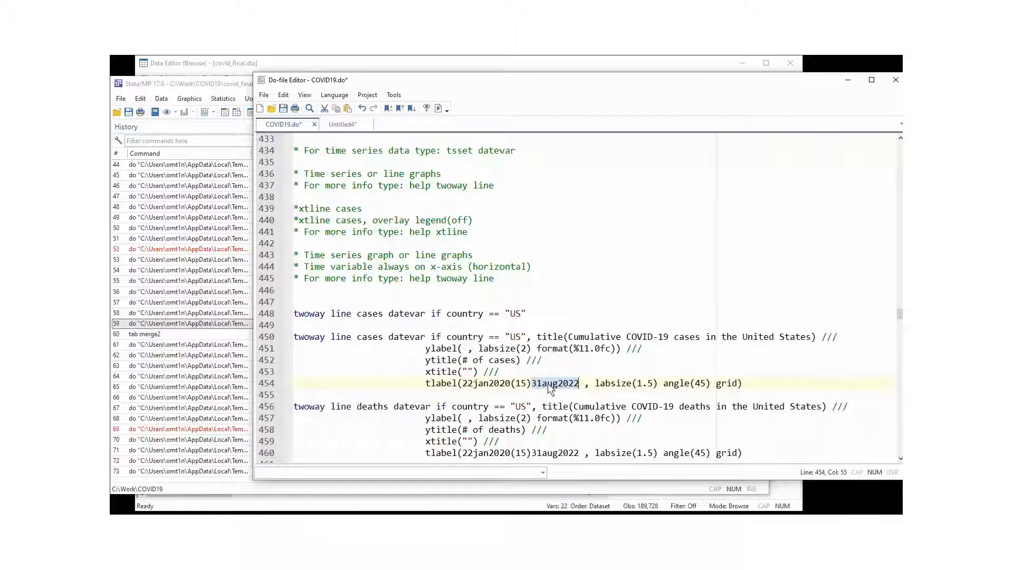
left_click(592, 384)
left_click_drag(584, 383, 468, 384)
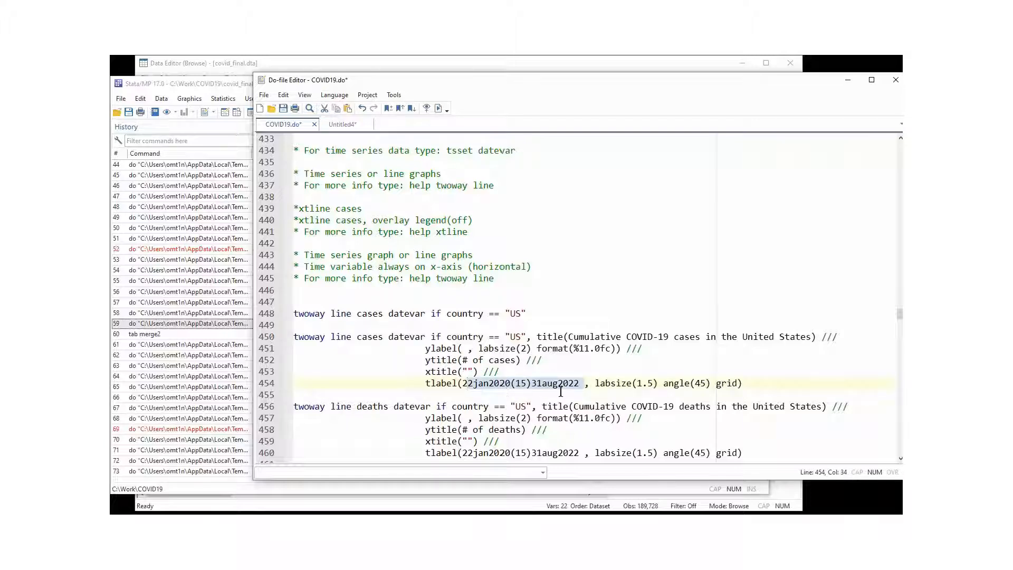
left_click(603, 394)
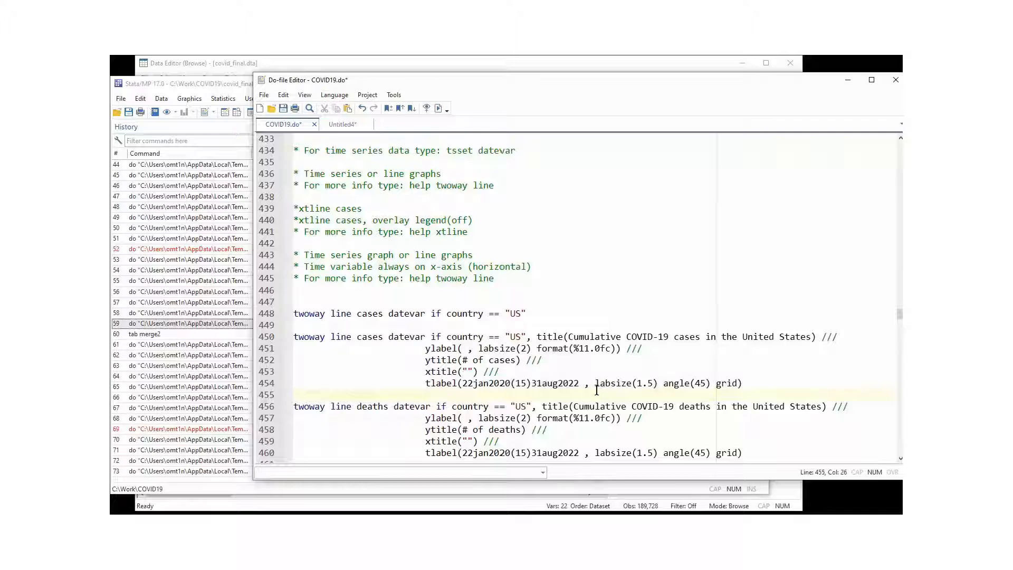
Examine the labsize(1.5), angle(45) and grid suboptions of the tlabel option on line 454.
left_click_drag(595, 384, 738, 386)
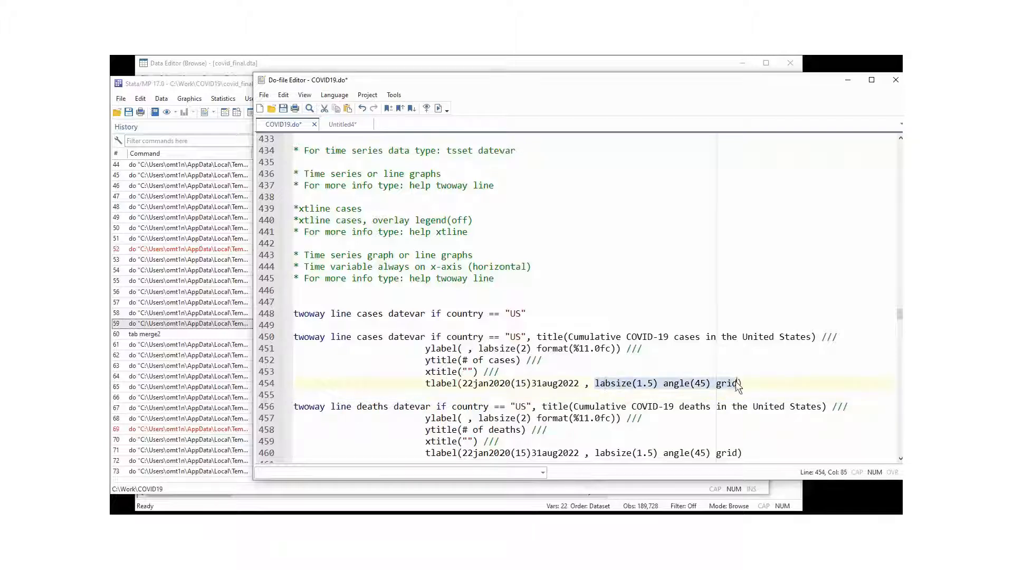
left_click(650, 385)
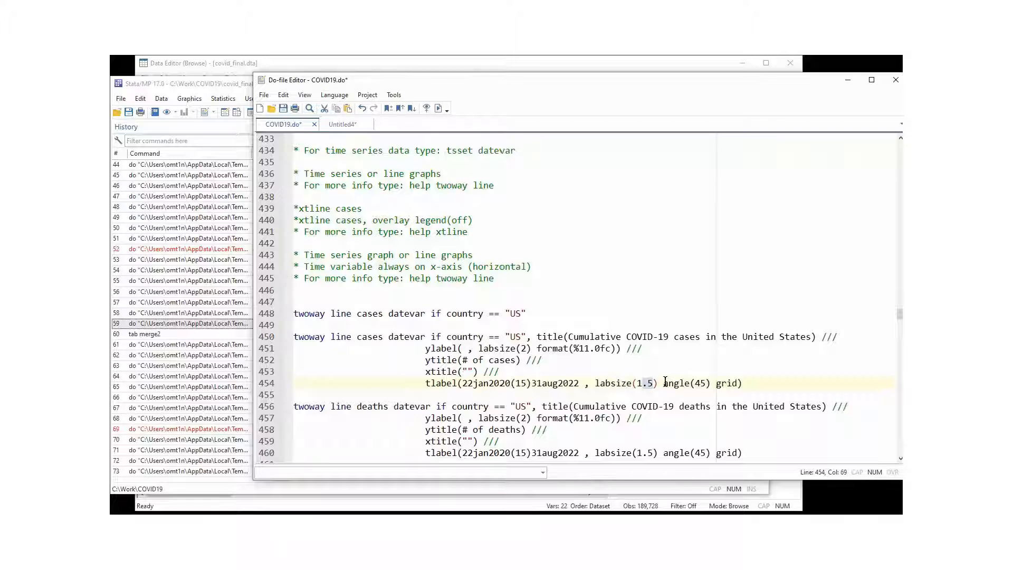
left_click_drag(664, 383, 708, 384)
double_click(733, 384)
Run the formatted twoway line cases command on lines 450 to 454 and copy the resulting graph before closing its window.
left_click_drag(742, 384, 273, 338)
left_click(436, 108)
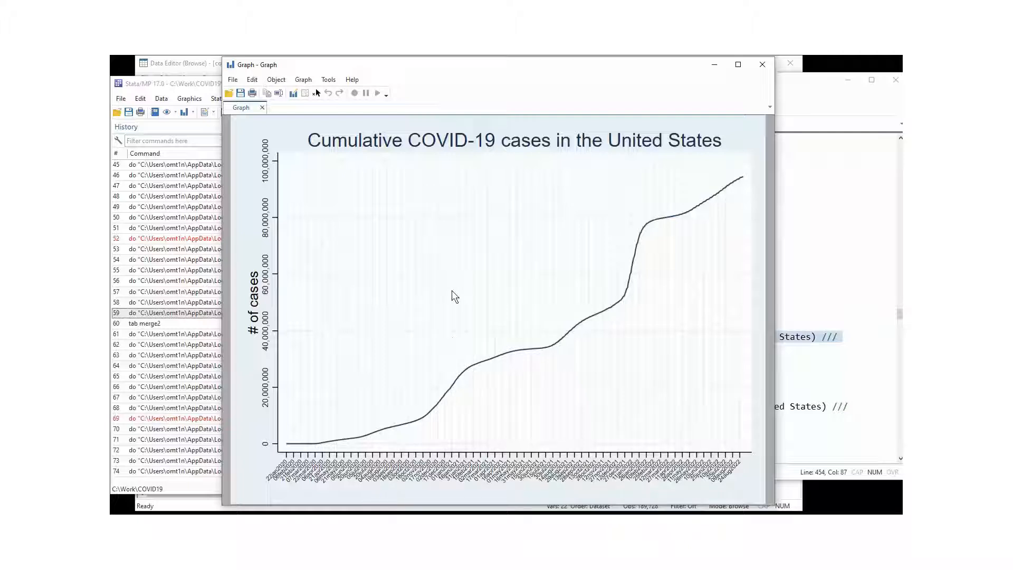
right_click(455, 200)
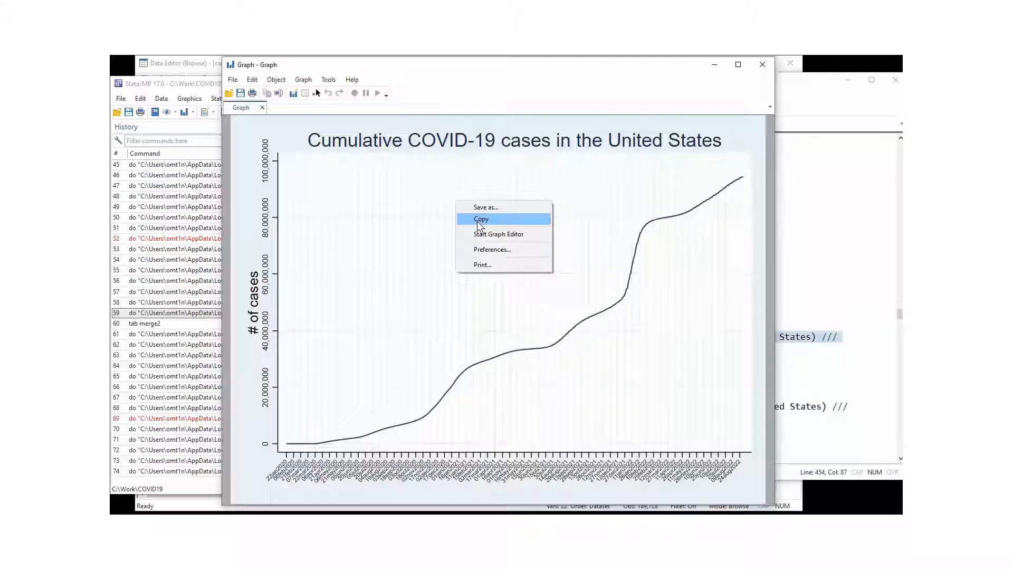
left_click(475, 221)
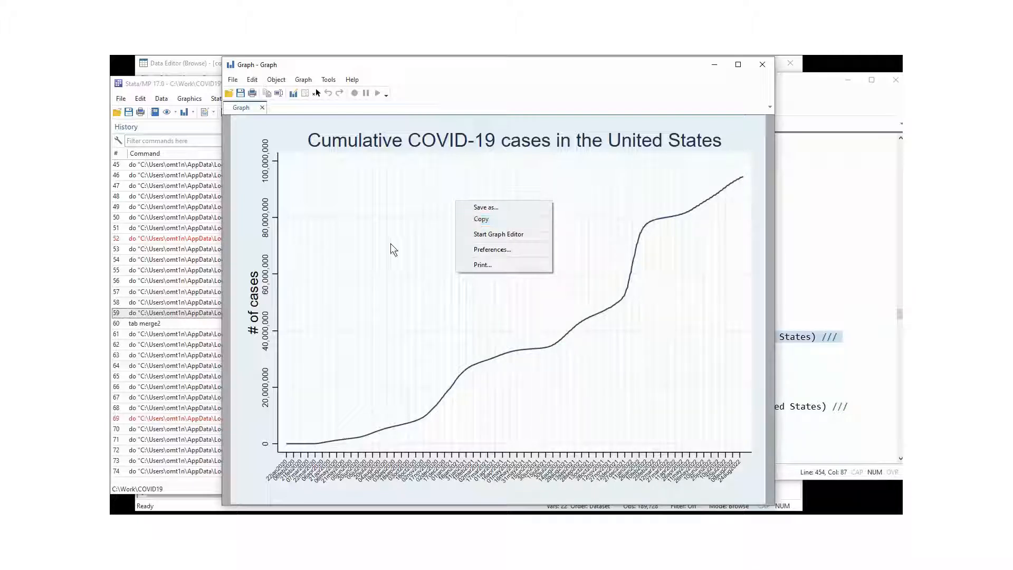
left_click(757, 69)
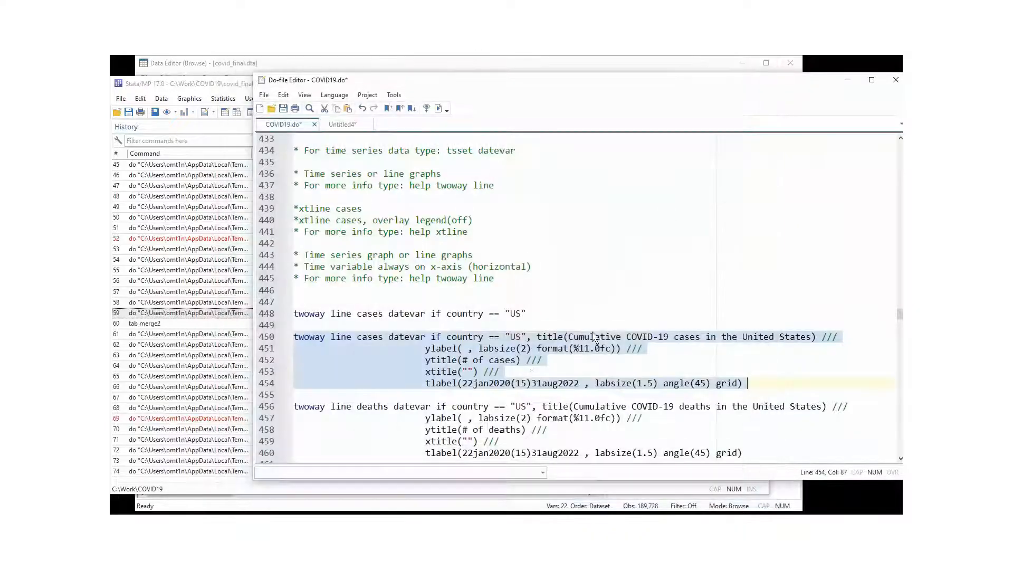
Run the twoway line deaths command on lines 456 to 460 to draw the cumulative US deaths graph, and close the graph window.
left_click(513, 381)
scroll(513, 382, "down", 2)
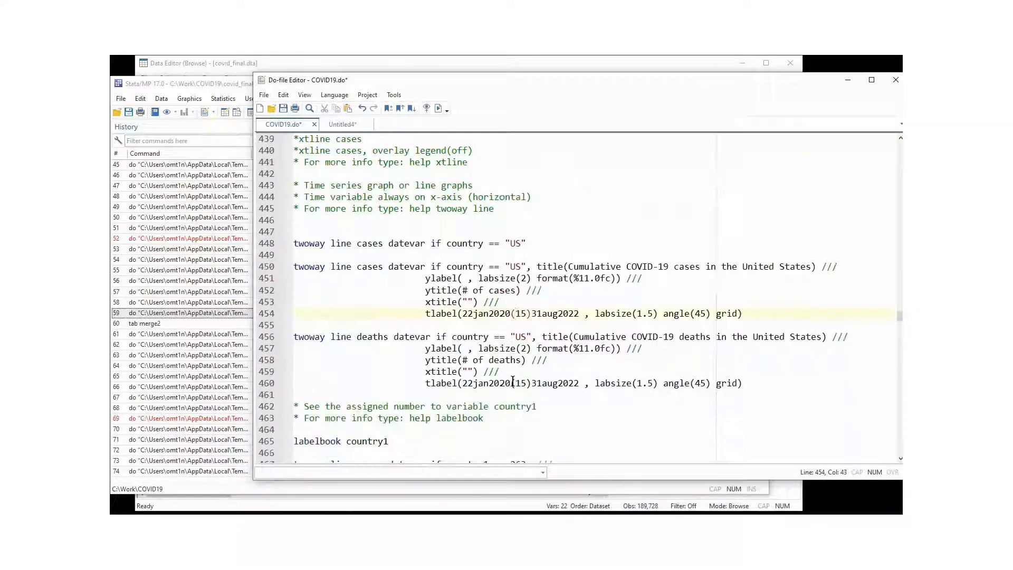
double_click(364, 338)
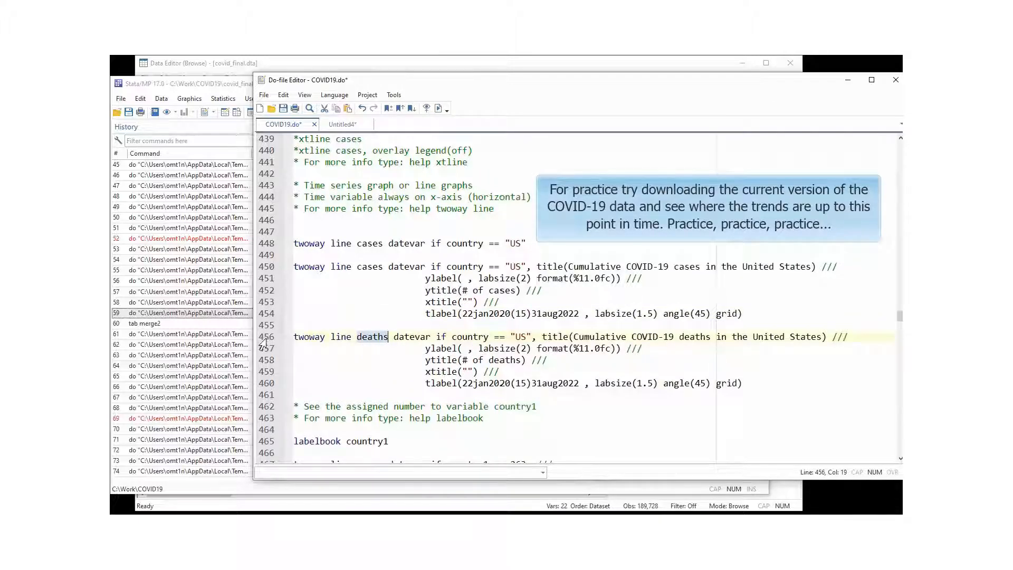
left_click_drag(262, 340, 272, 390)
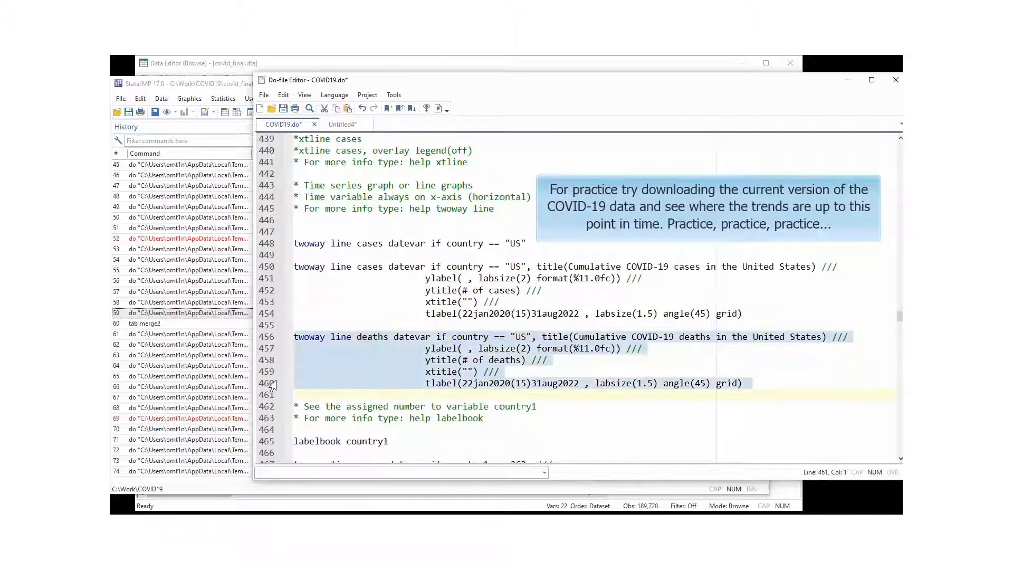
left_click(438, 109)
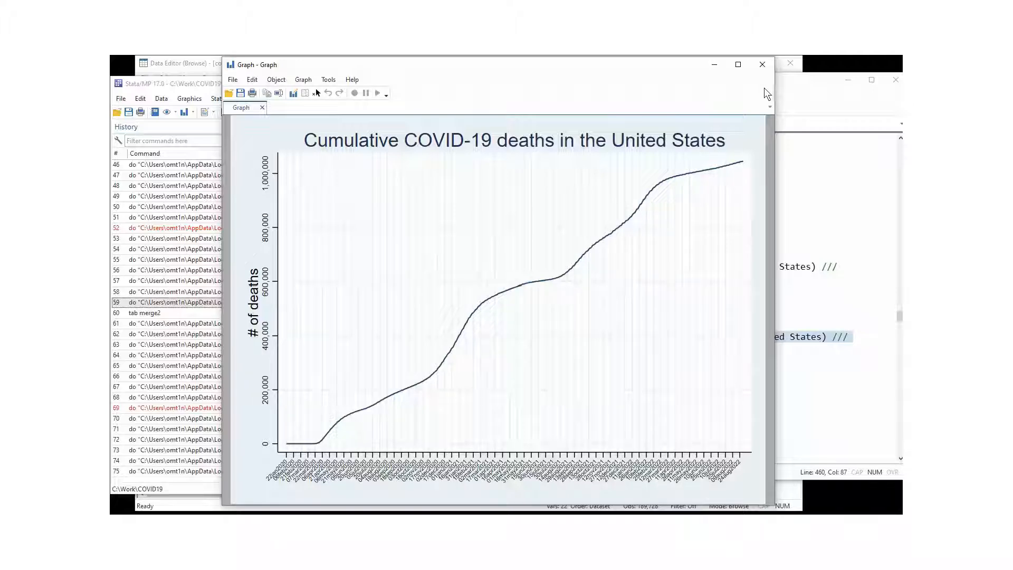
left_click(761, 66)
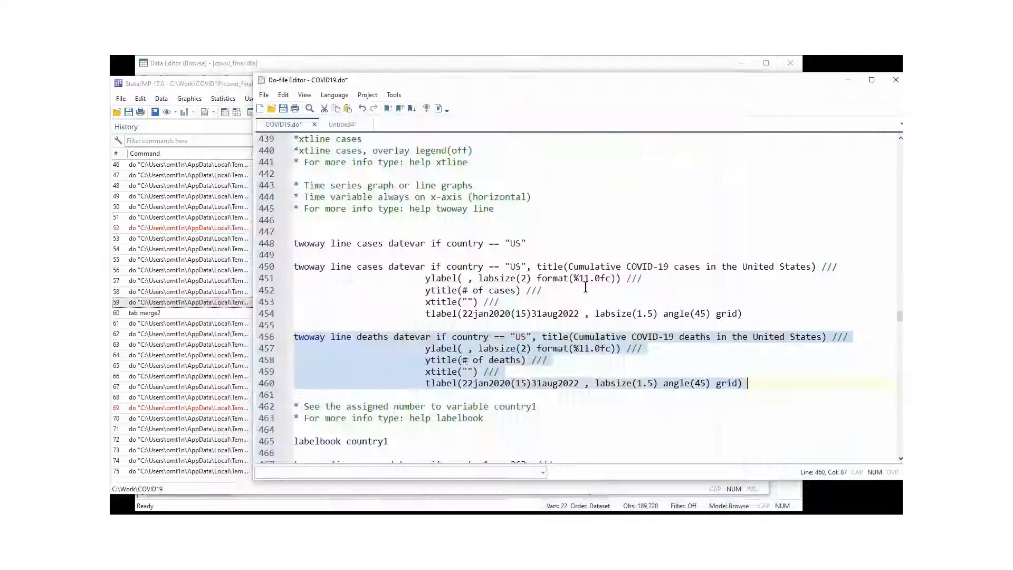
Run labelbook country1 from line 465 and bring the main Stata window with its output to the front.
left_click(459, 350)
scroll(458, 353, "down", 4)
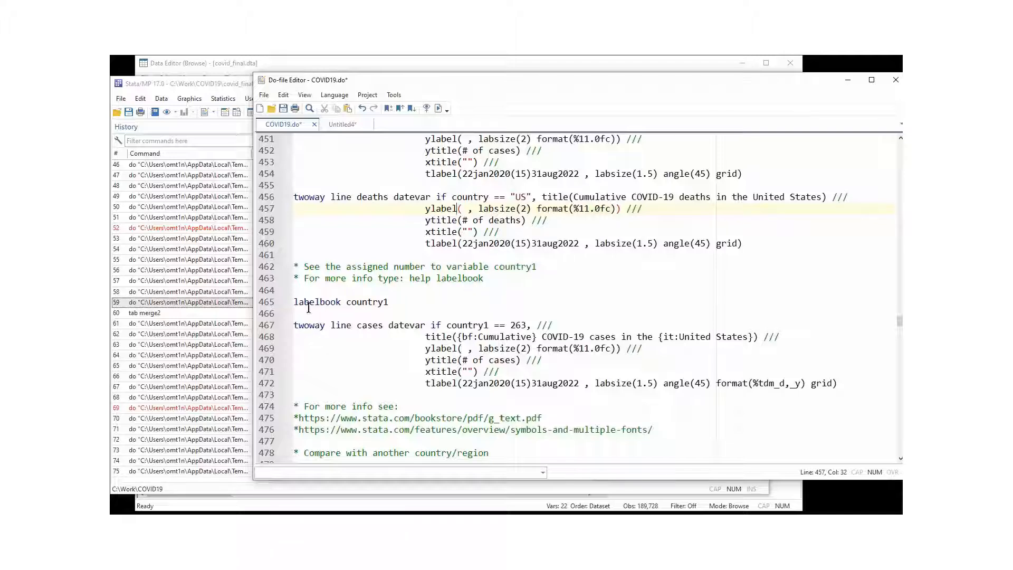
left_click(263, 302)
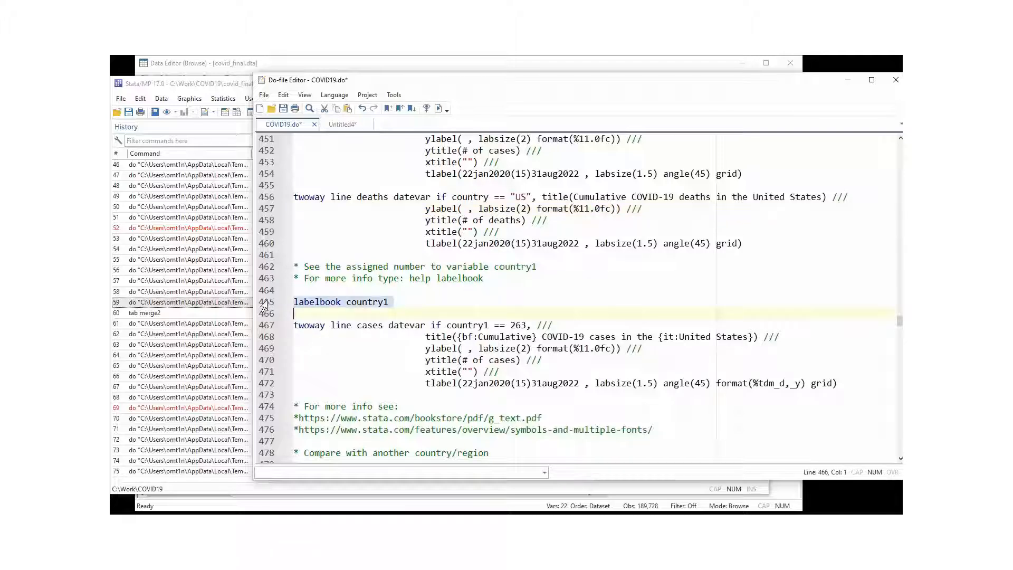
left_click(441, 110)
left_click(314, 304)
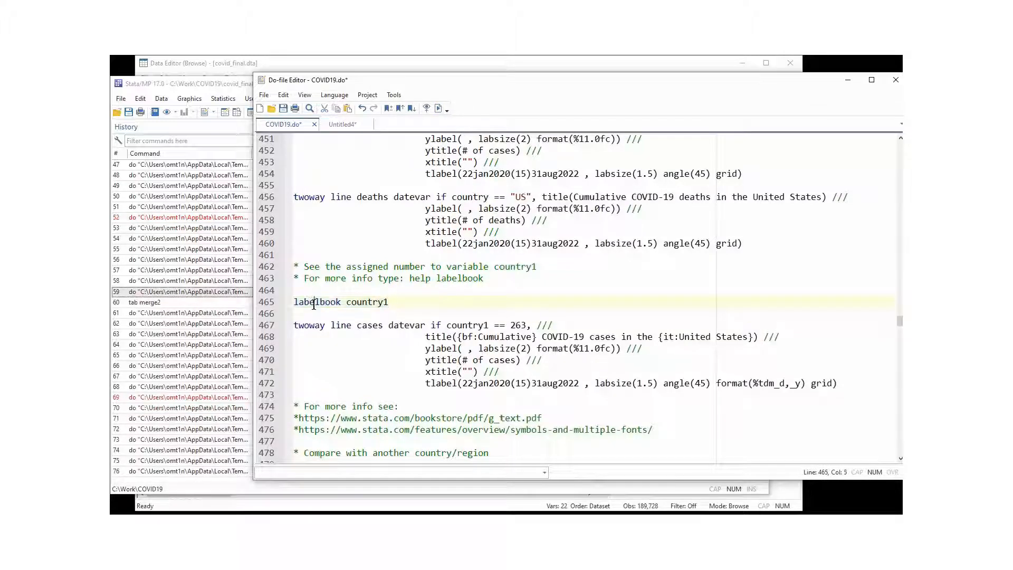
triple_click(313, 304)
double_click(313, 304)
key("ctrl+d")
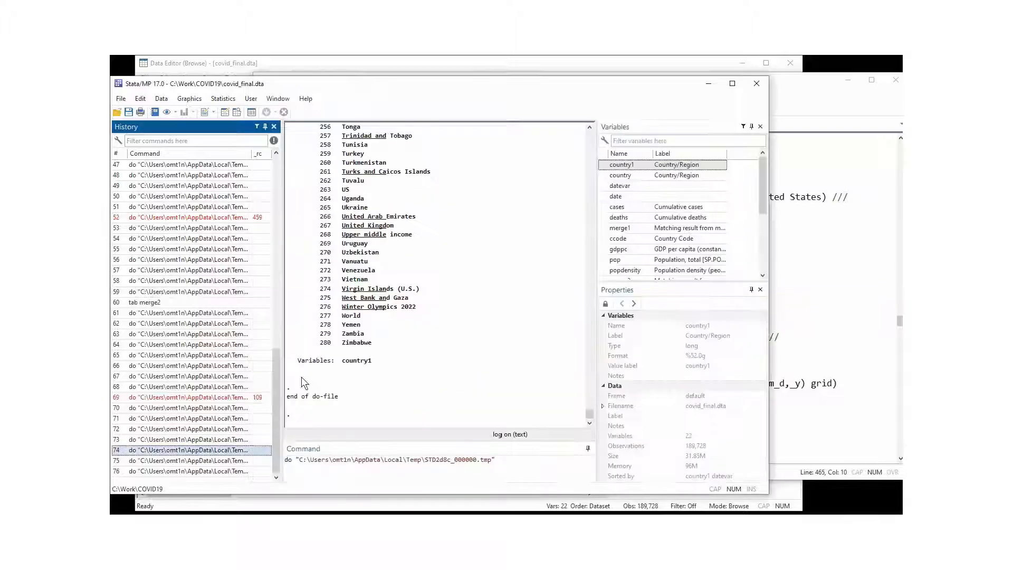
Look through the labelbook country1 output for the numeric code assigned to the US.
scroll(350, 346, "up", 20)
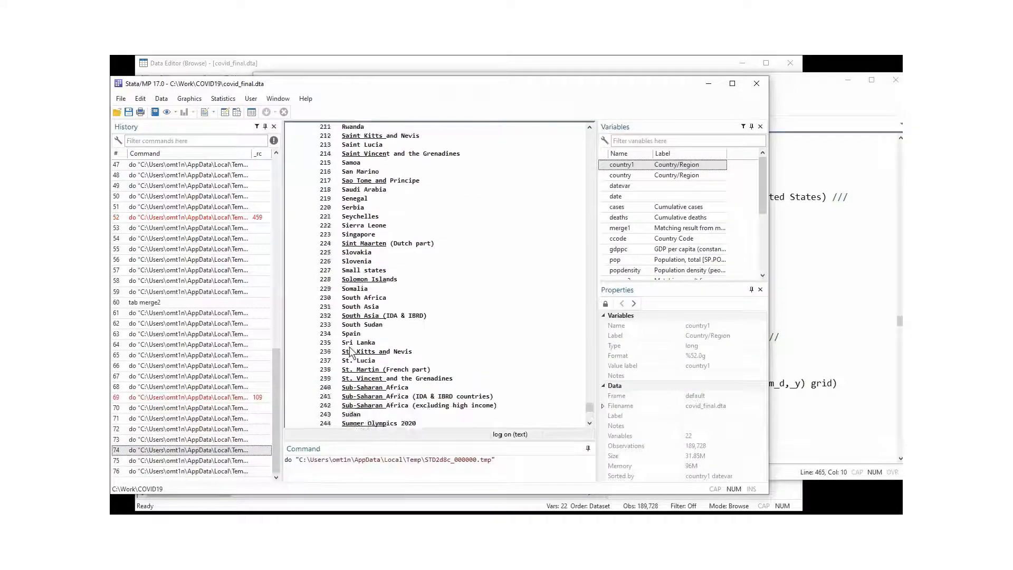
scroll(350, 352, "up", 20)
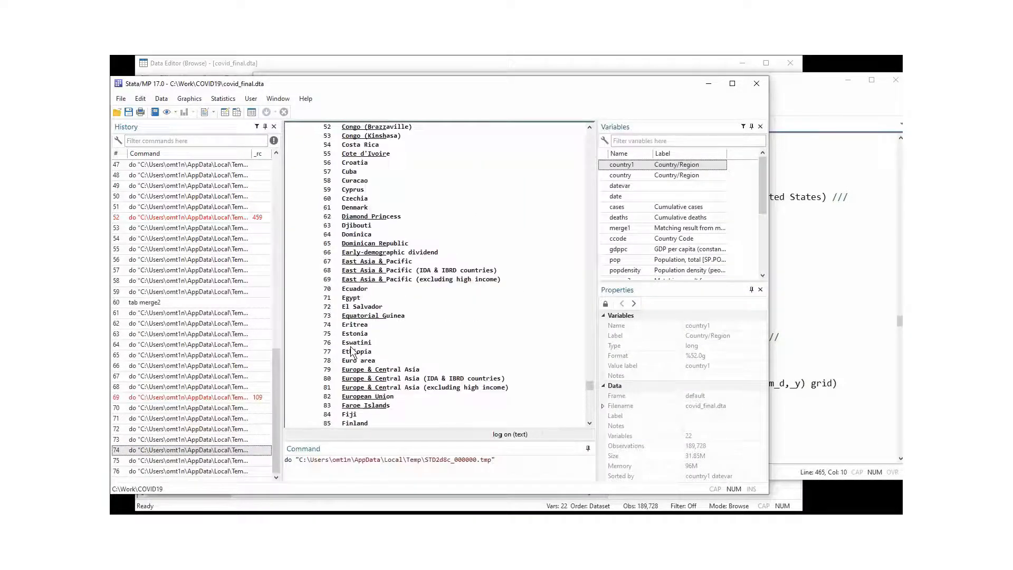
scroll(352, 351, "up", 8)
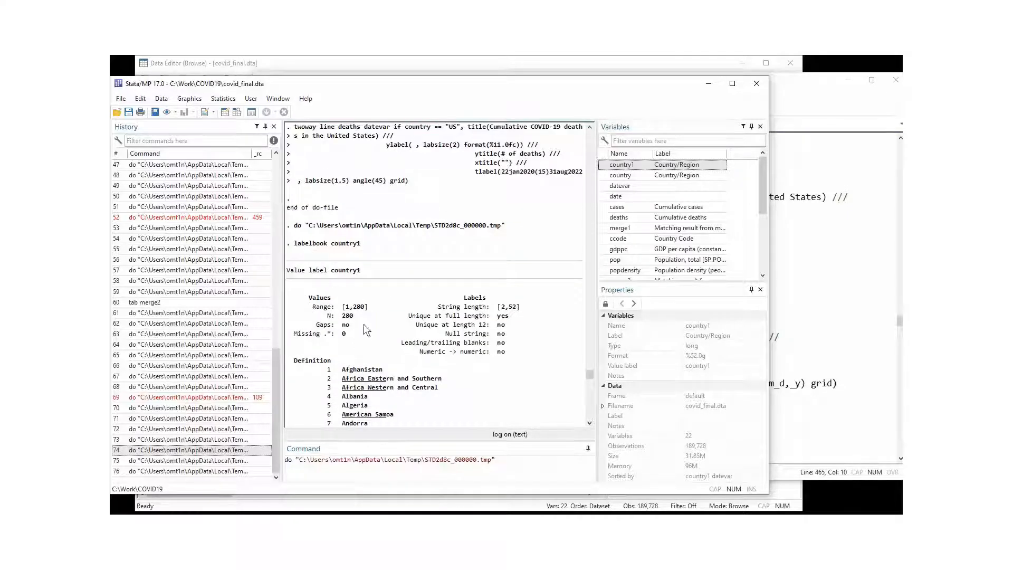
scroll(383, 325, "down", 2)
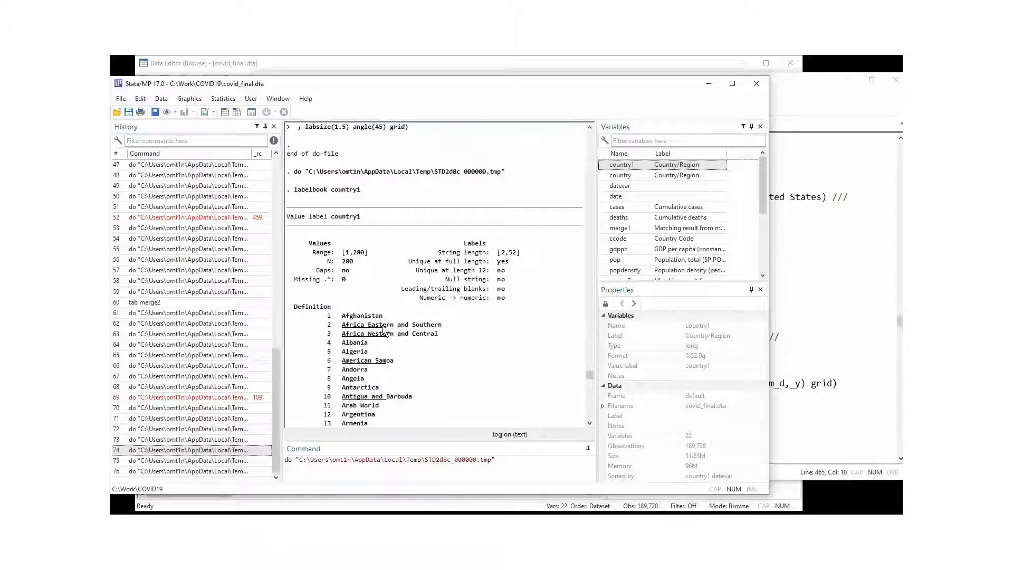
scroll(383, 325, "down", 20)
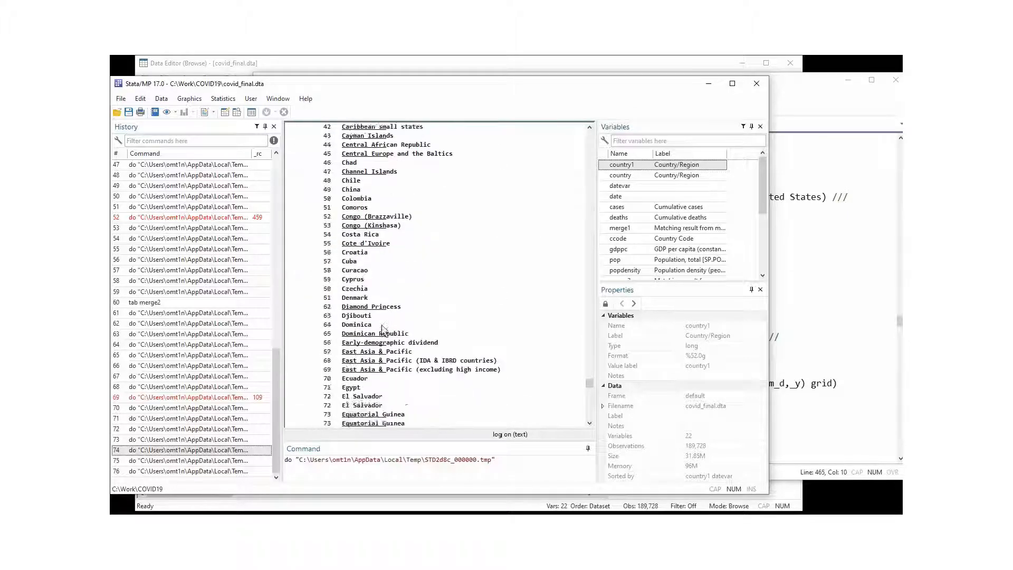
scroll(383, 326, "down", 20)
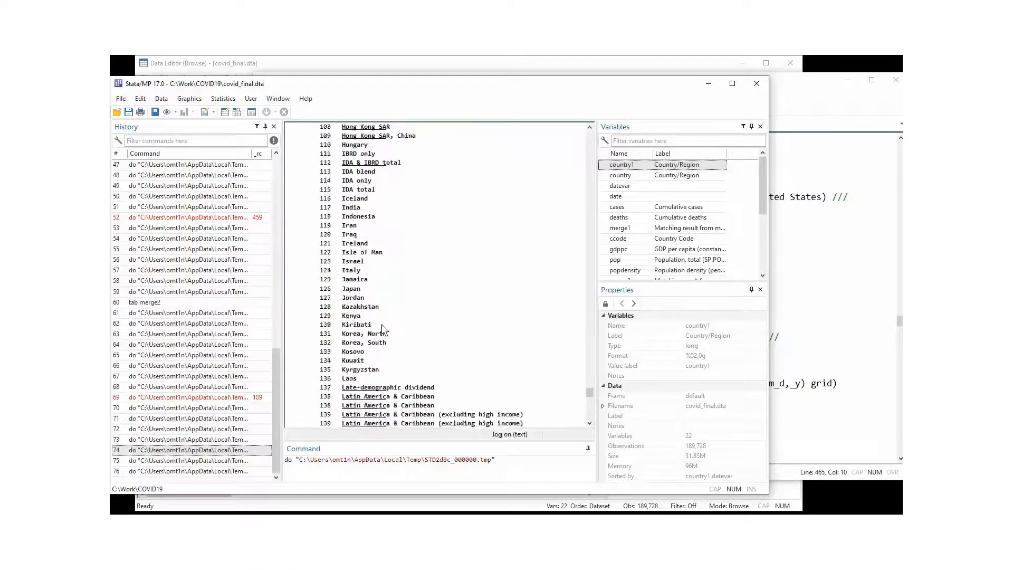
scroll(384, 328, "down", 20)
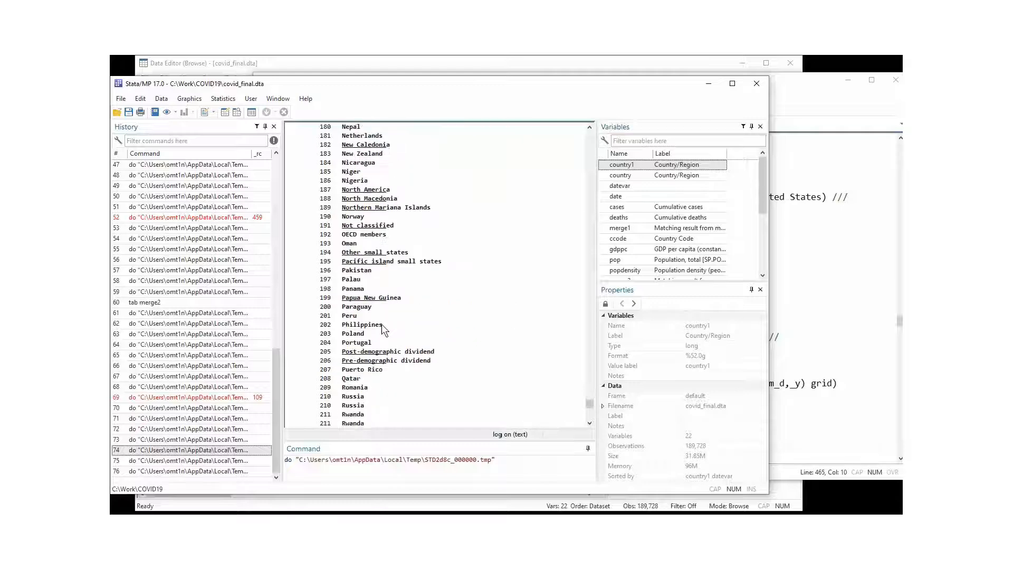
scroll(383, 328, "down", 18)
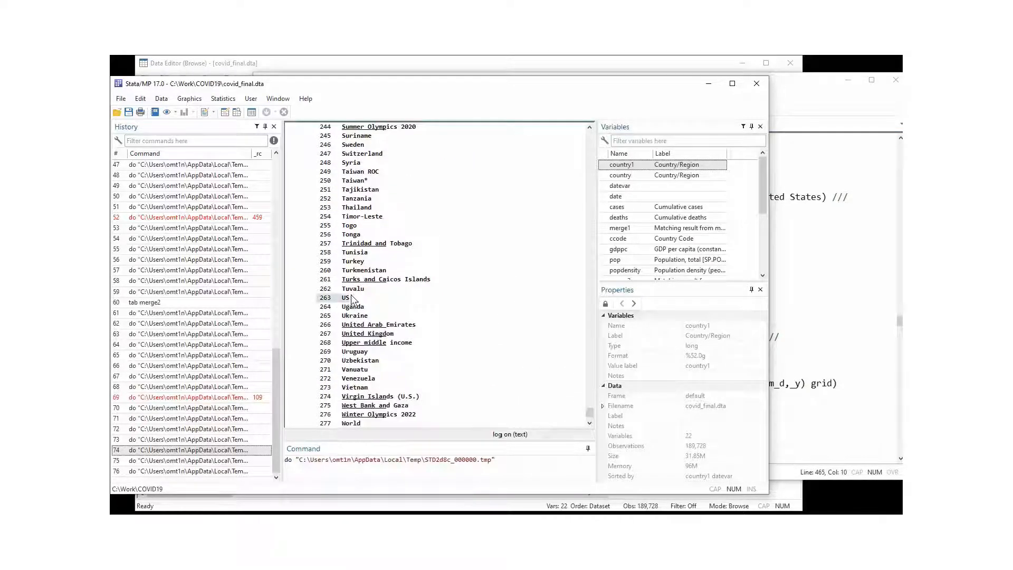
Return to the do-file and compare the string country filter on line 450 with the numeric country1 filter on line 467.
left_click(861, 244)
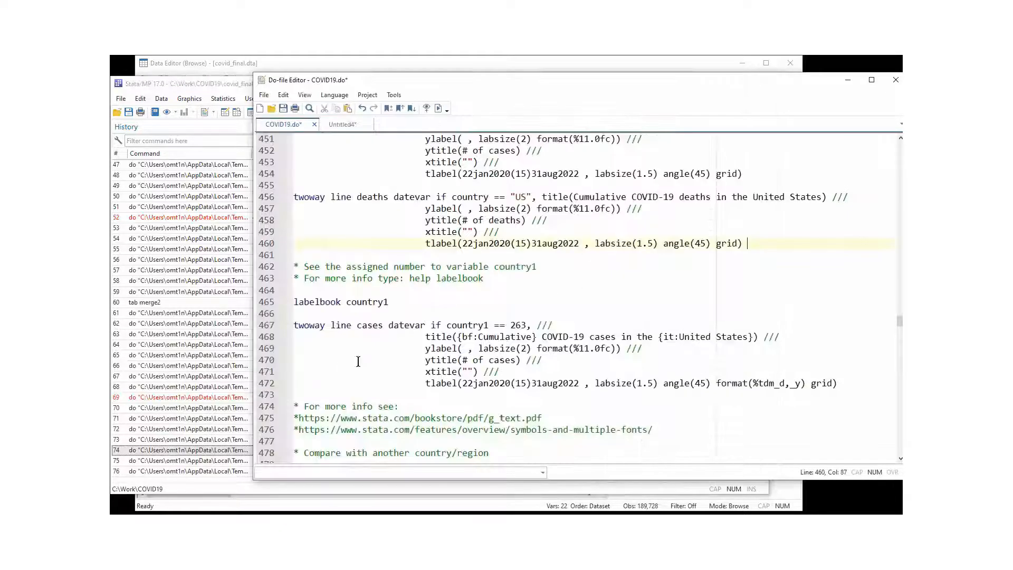
left_click(326, 325)
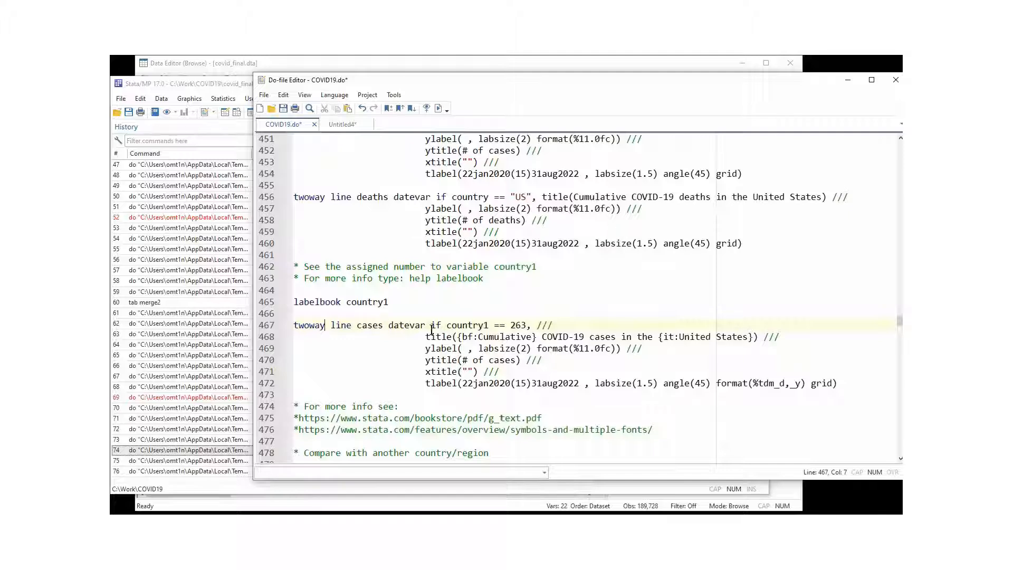
scroll(498, 325, "up", 2)
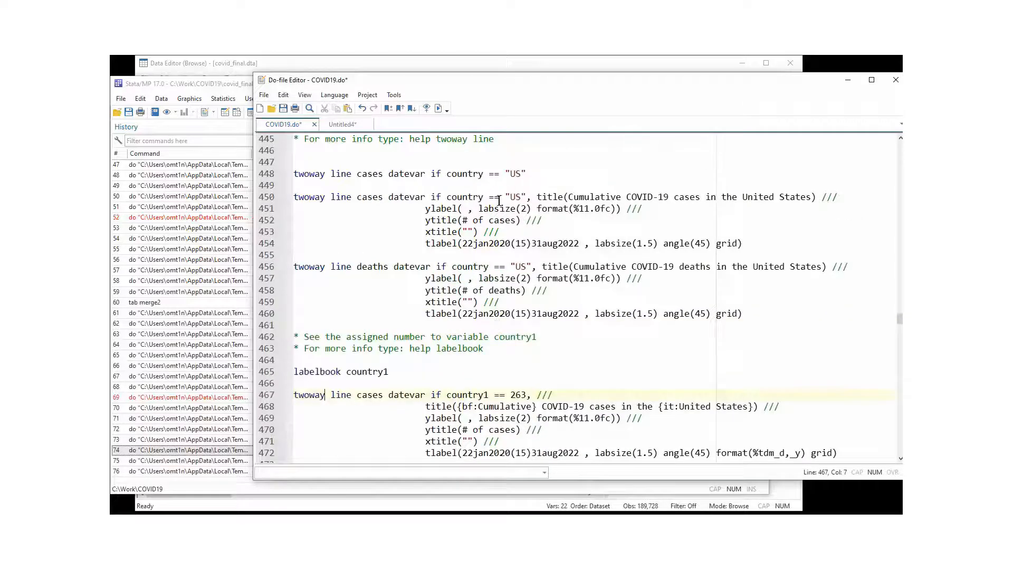
left_click_drag(501, 198, 526, 197)
left_click(511, 395)
triple_click(511, 396)
left_click(514, 395)
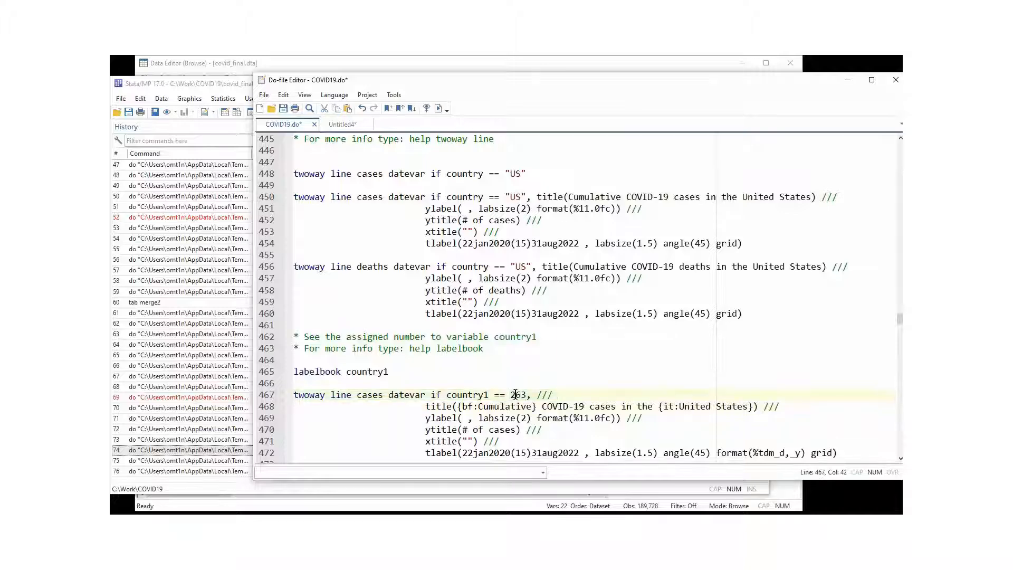
scroll(514, 399, "down", 5)
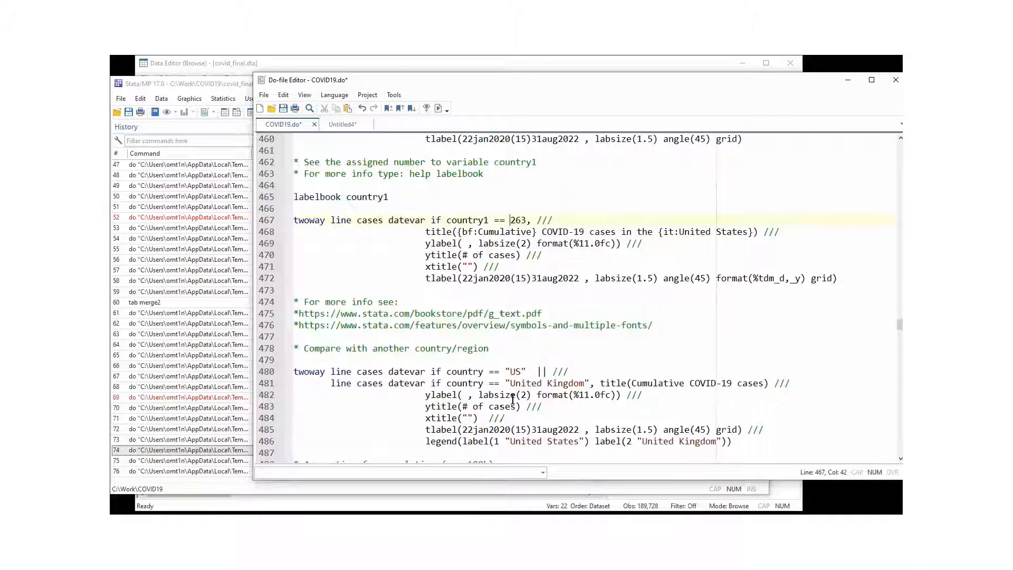
Run the twoway line cases command for country1 == 263 on lines 467 to 472, and return from the graph to the do-file.
left_click_drag(261, 222, 269, 283)
left_click(428, 109)
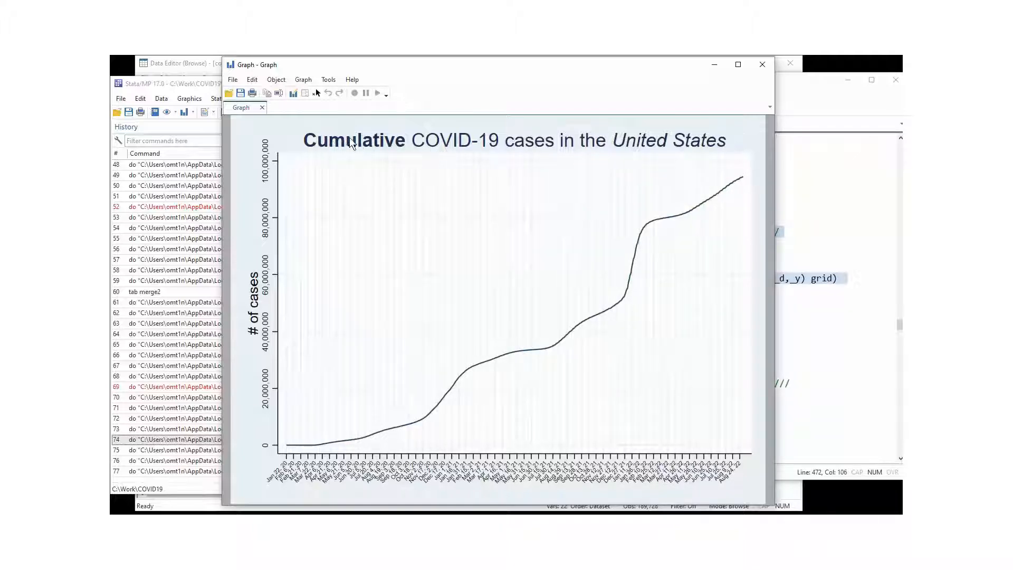
left_click(788, 103)
Examine the {bf:Cumulative} bold and {it:United States} italic markup in the title option on line 468.
left_click(478, 278)
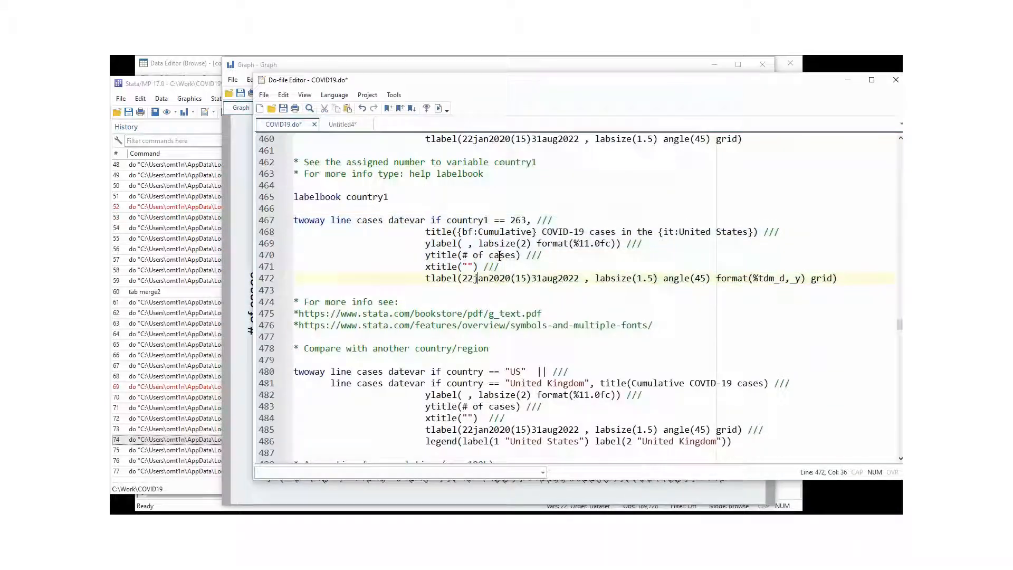
left_click(467, 233)
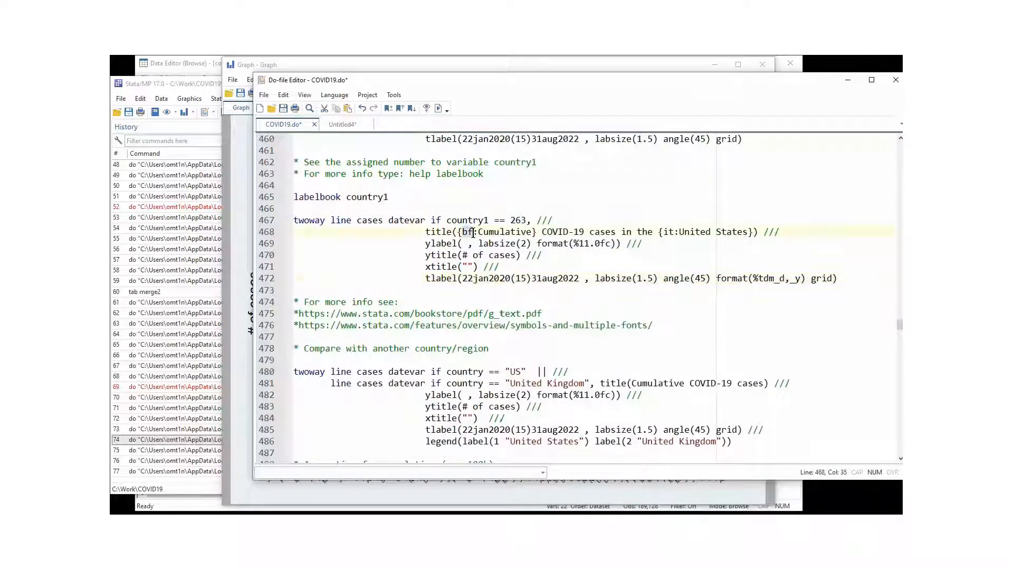
key("Left")
key("Left")
key("Left")
left_click_drag(463, 231, 472, 233)
left_click(542, 232)
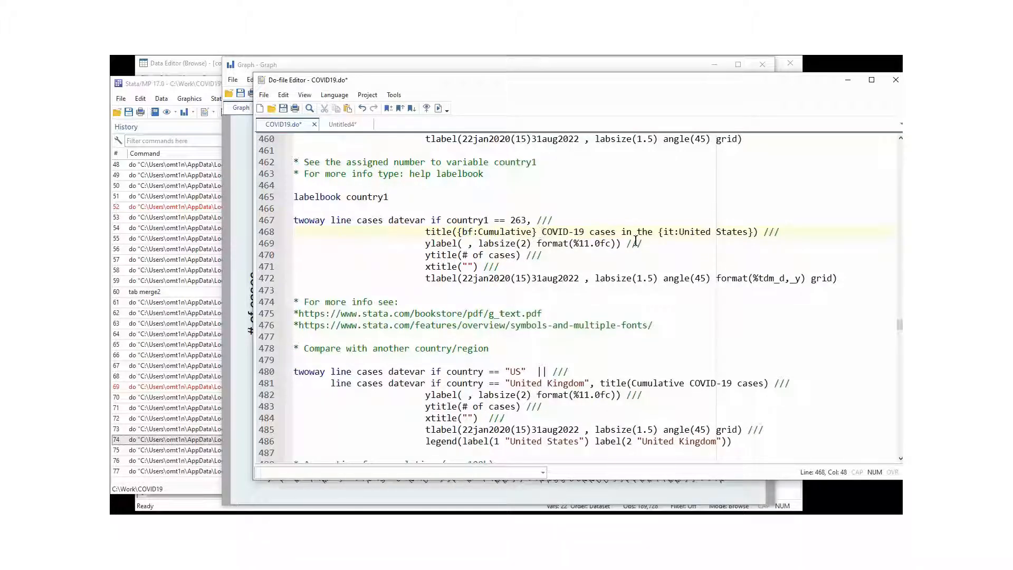
left_click(664, 233)
left_click_drag(663, 232, 743, 237)
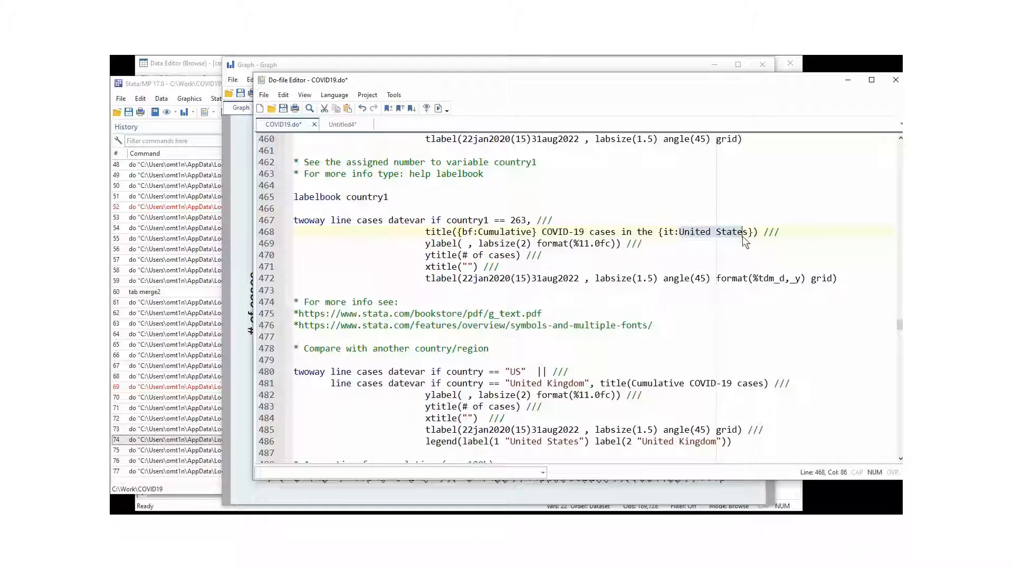
Look at the Stata text-formatting links on lines 475 and 476 and the graph gallery links on lines 396 and 397.
left_click(581, 296)
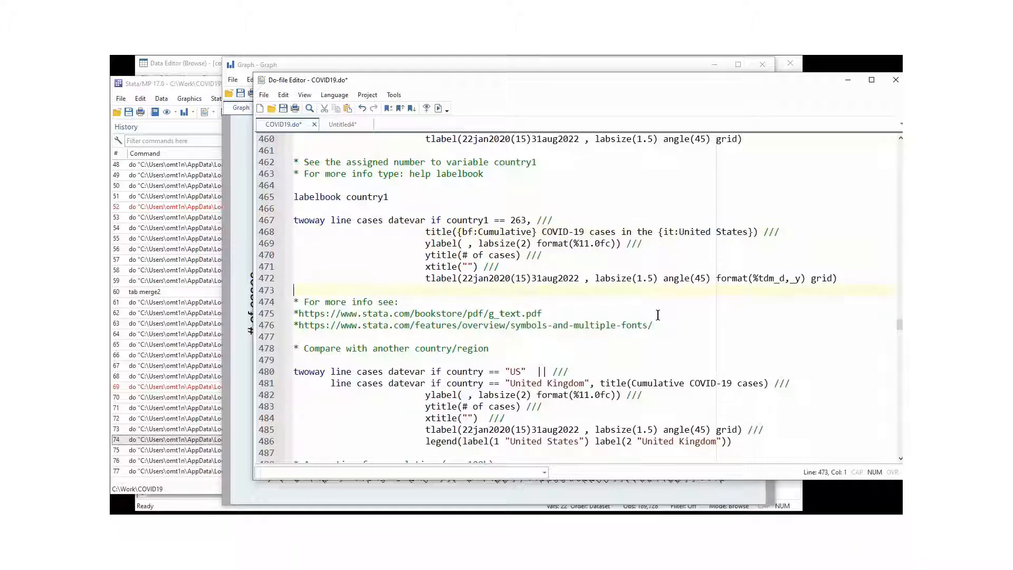
left_click_drag(657, 327, 314, 320)
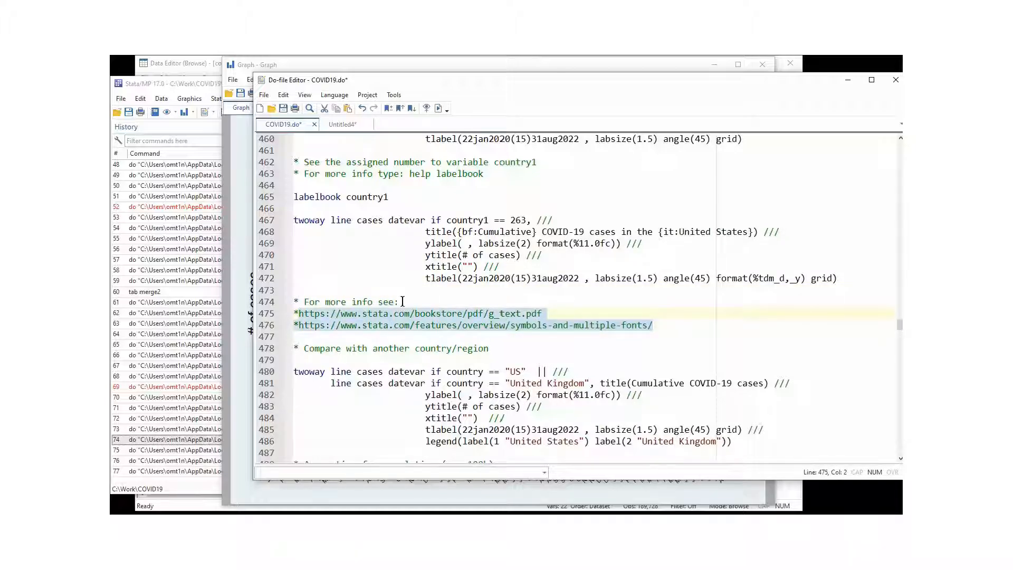
scroll(403, 302, "up", 20)
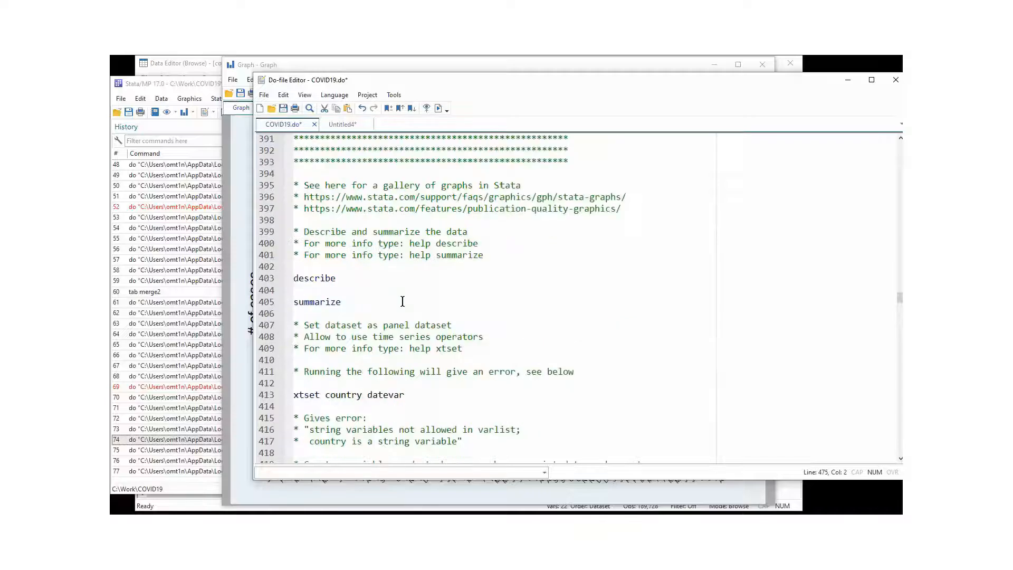
left_click_drag(623, 209, 292, 200)
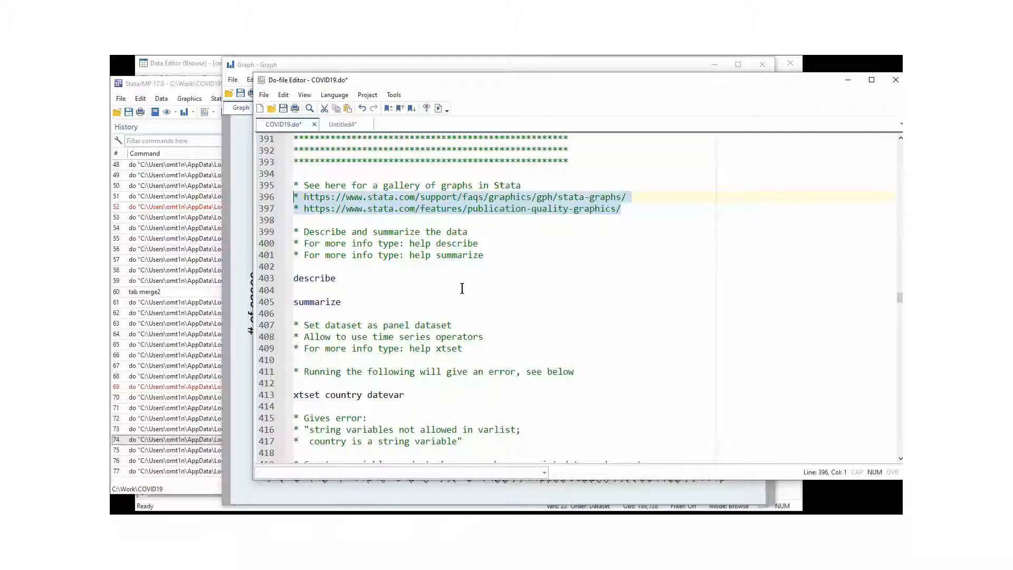
Examine the twoway line command from line 480 comparing the US with the United Kingdom, including its || separator.
scroll(463, 292, "down", 20)
scroll(463, 291, "down", 1)
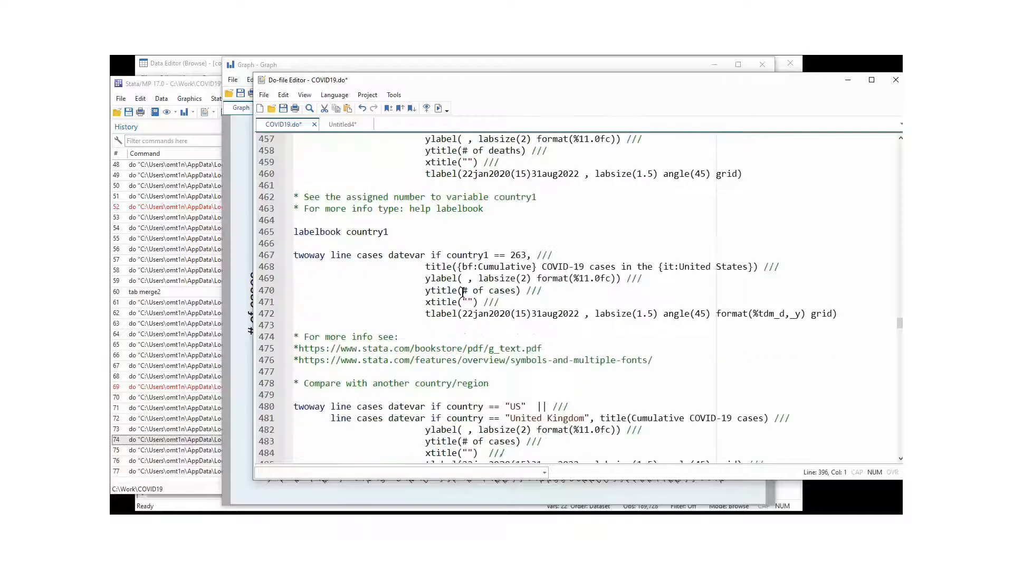
scroll(463, 291, "down", 2)
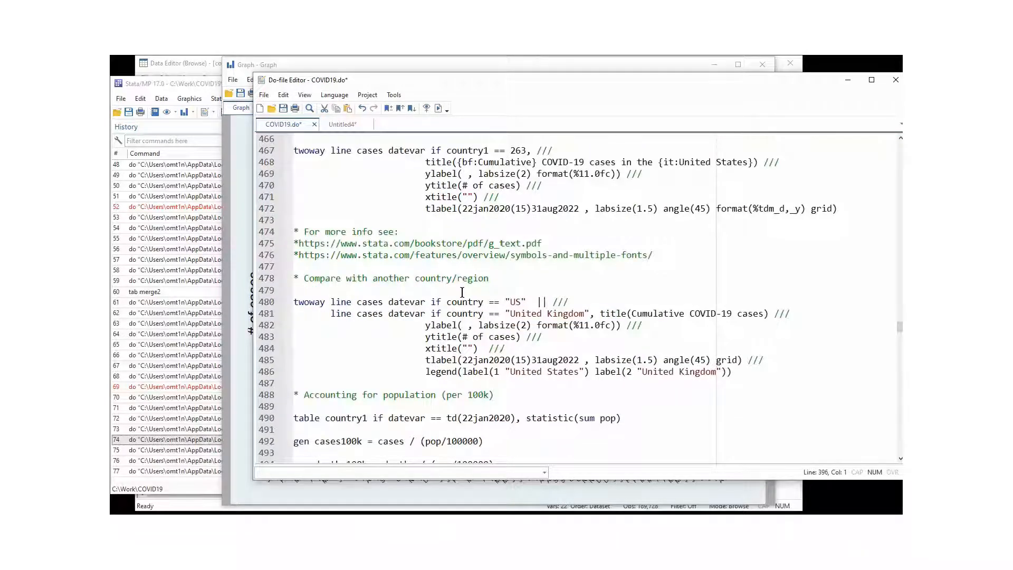
scroll(462, 292, "down", 3)
scroll(463, 292, "up", 3)
left_click(390, 332)
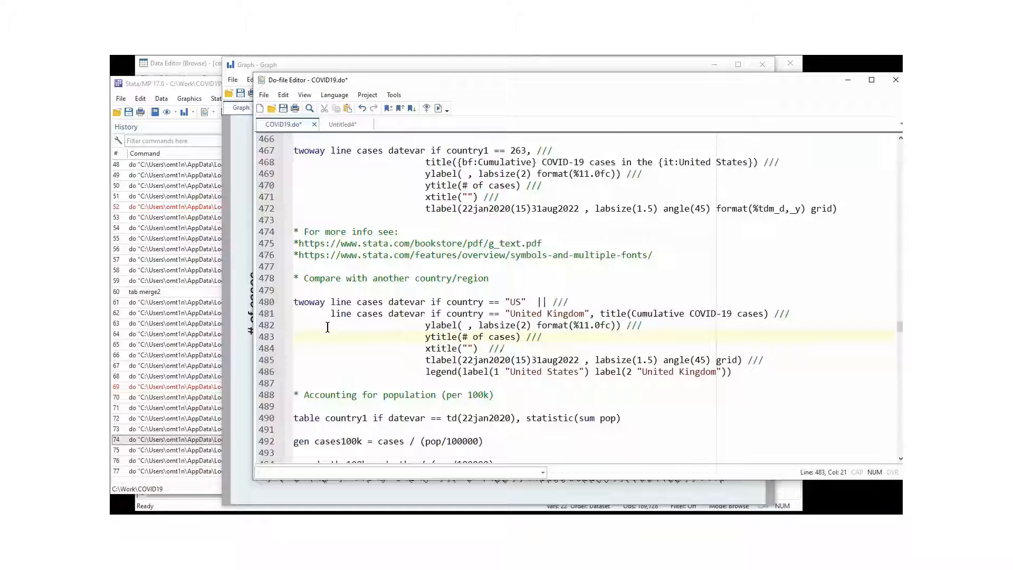
double_click(316, 303)
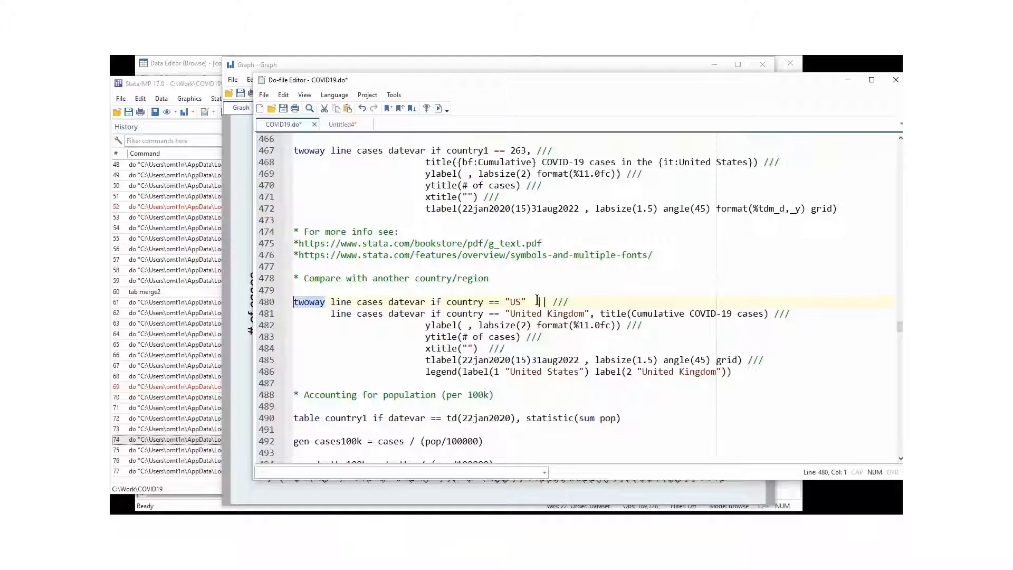
left_click(544, 300)
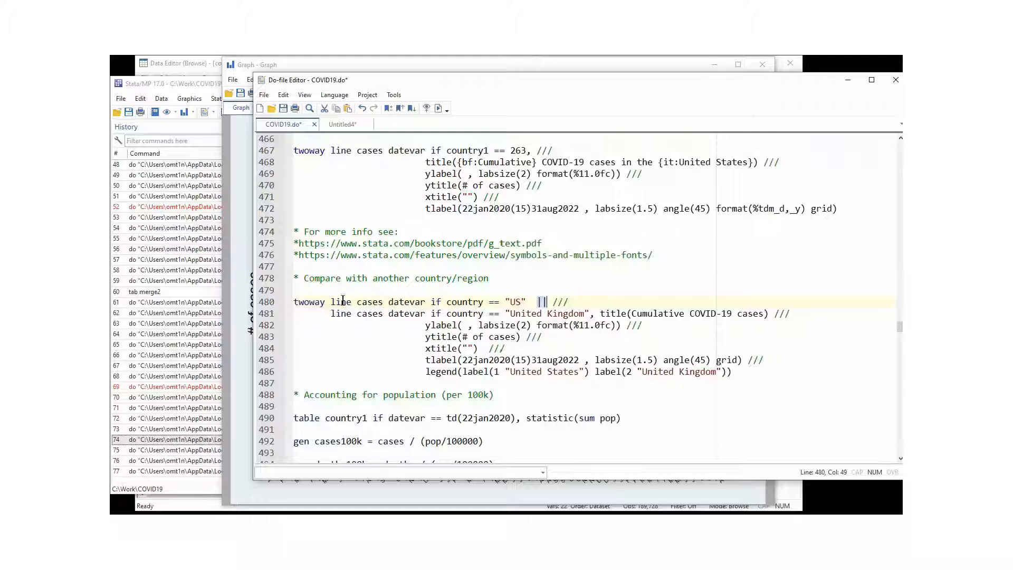
Try enclosing the US line plot on line 480 in parentheses in place of the || separator.
left_click(331, 304)
type("(")
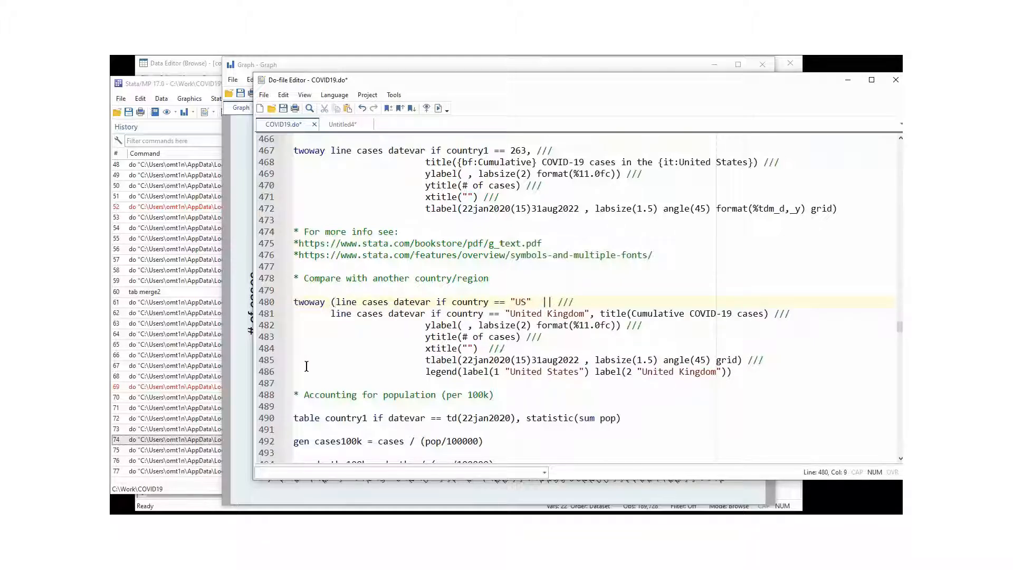
left_click(536, 303)
type(")")
left_click(557, 303)
double_click(548, 303)
key("BackSpace")
Remove the parentheses around the US line plot on line 480 and put the || separator back after "US".
left_click(536, 303)
key("BackSpace")
left_click(336, 302)
key("BackSpace")
left_click(528, 302)
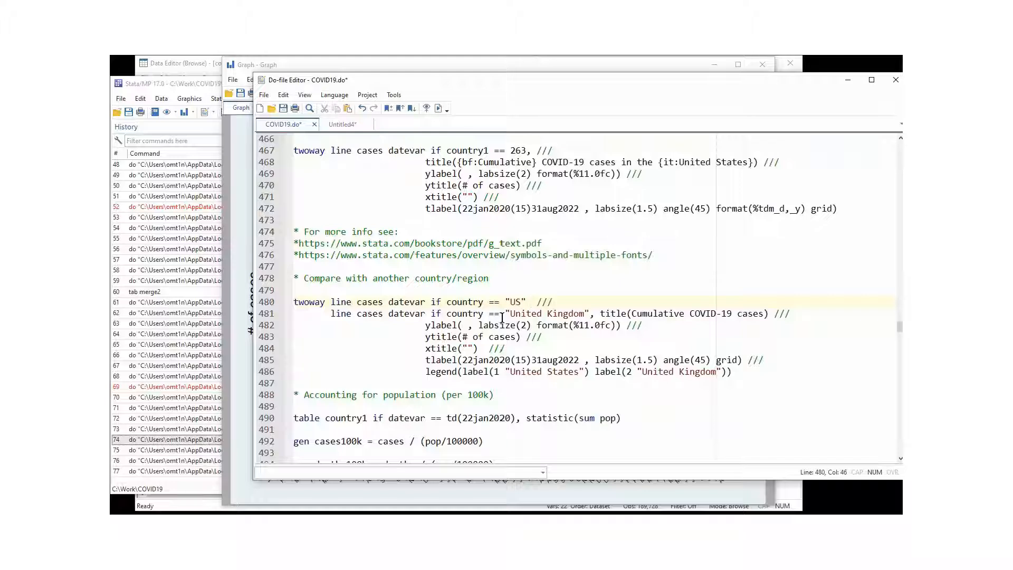
type("||")
left_click(535, 303)
key("Delete")
Examine the US line plot, the || separator, the /// continuation and the United Kingdom line plot on lines 480 and 481.
left_click_drag(332, 309, 524, 307)
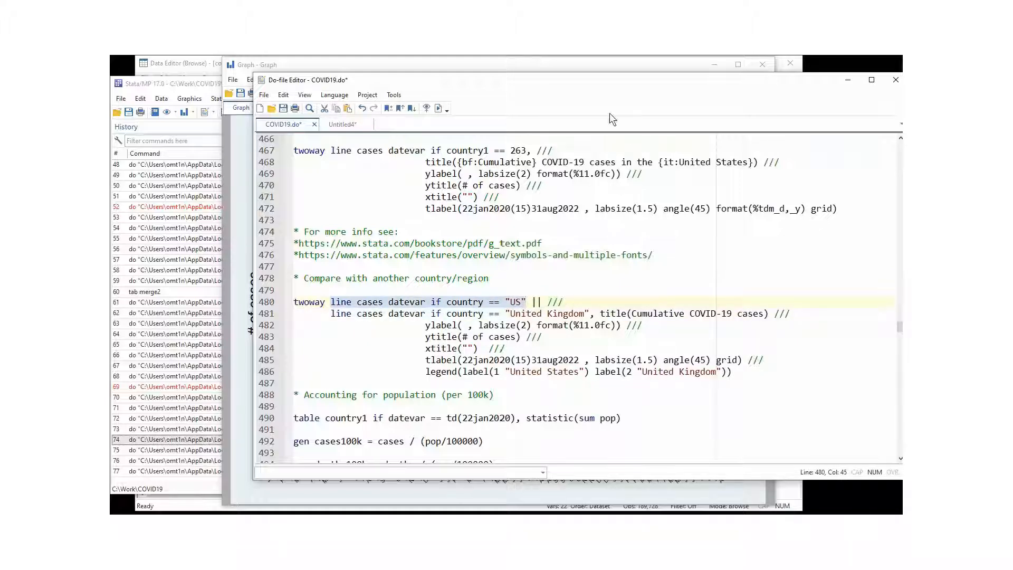
left_click(531, 302)
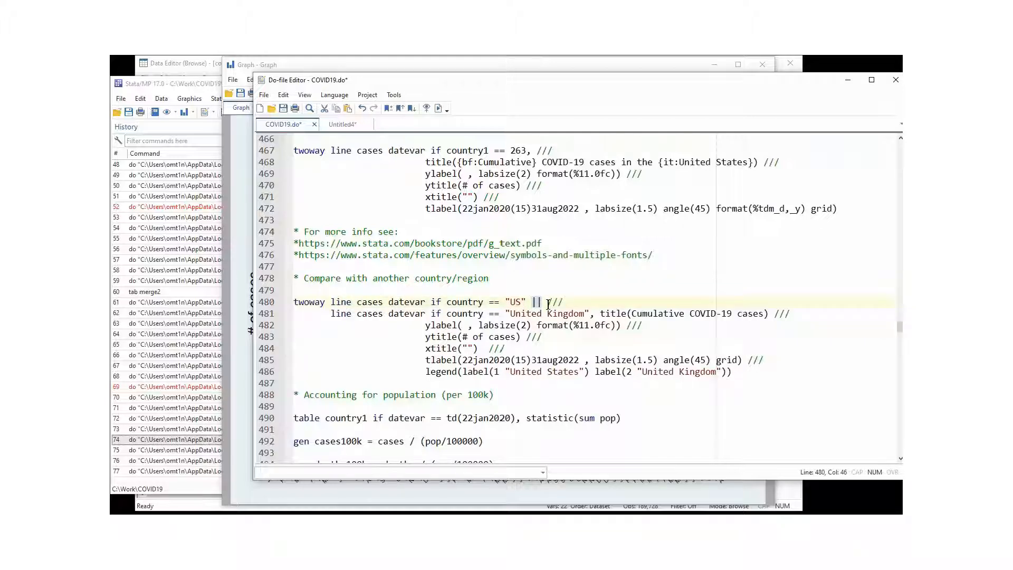
left_click_drag(547, 302, 565, 302)
left_click(563, 303)
left_click_drag(332, 313, 589, 320)
left_click(569, 325)
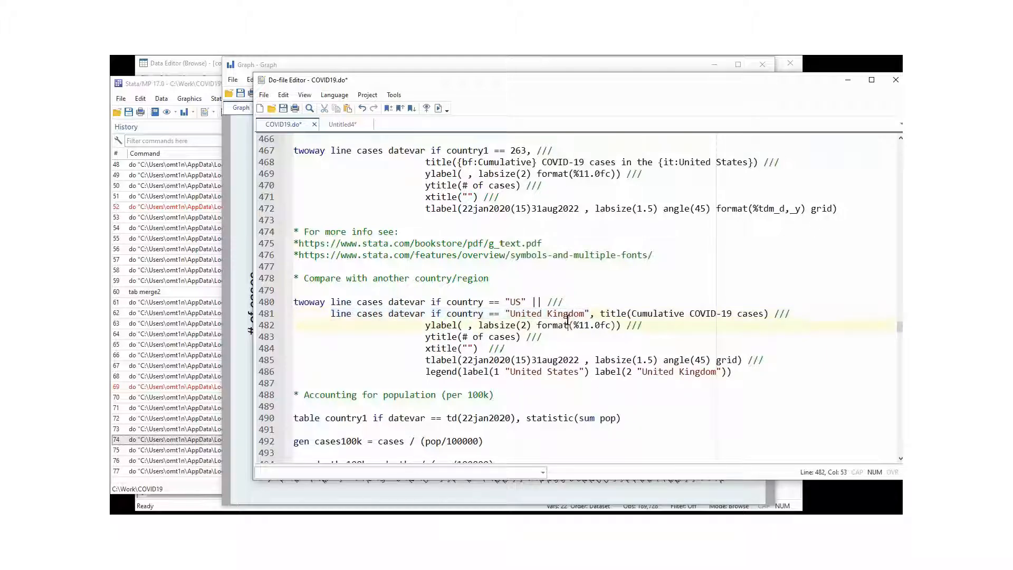
Examine the title option on line 481 and the legend labels for both countries on line 486.
left_click(611, 314)
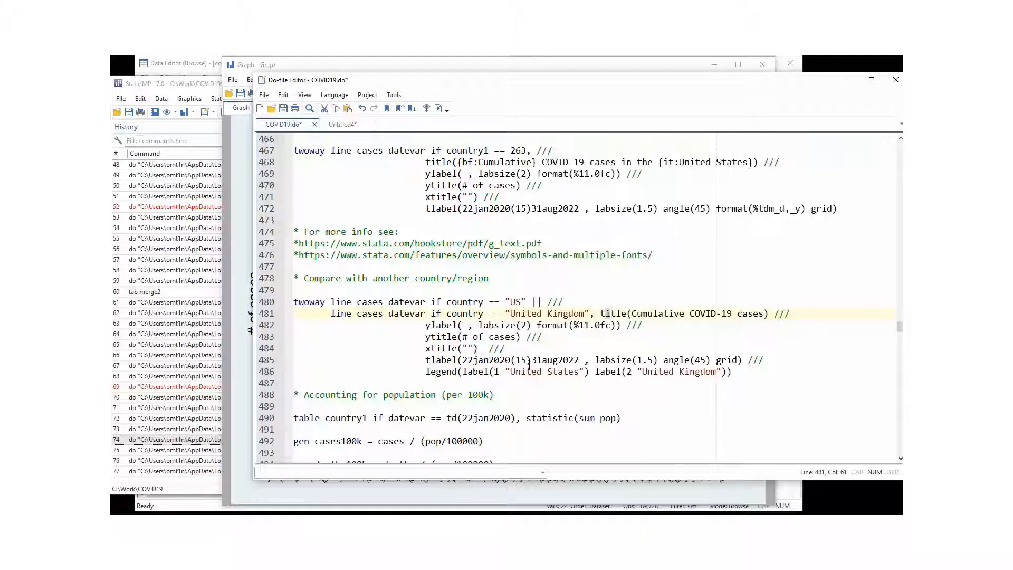
left_click(424, 372)
left_click_drag(424, 372, 736, 372)
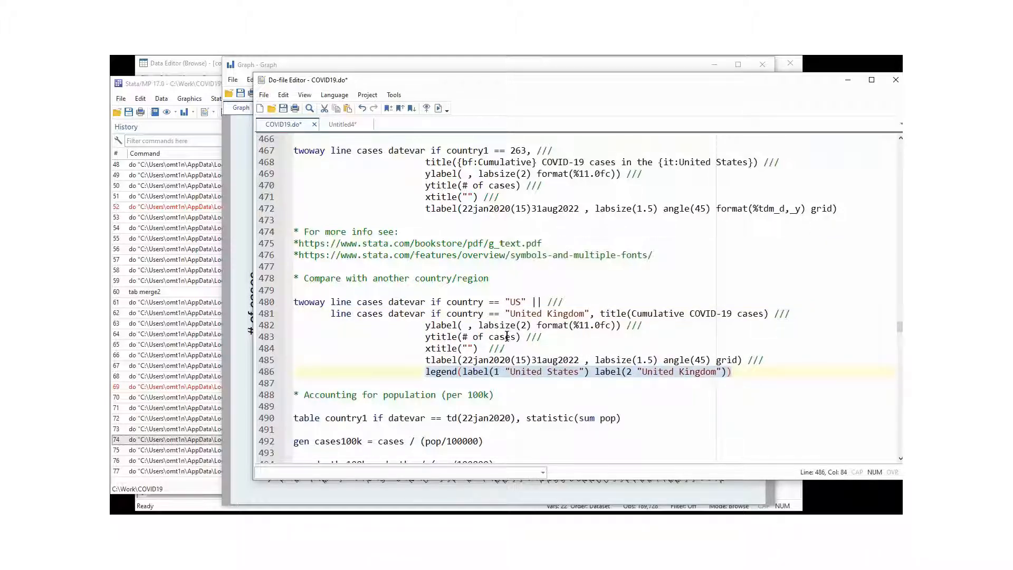
left_click(467, 375)
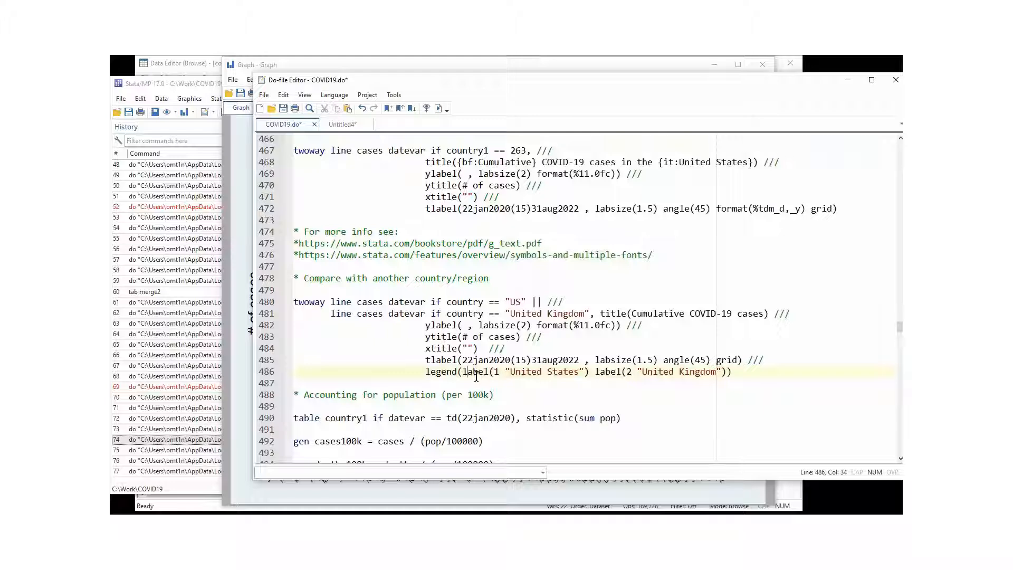
Examine the legend labels on line 486 and the US and United Kingdom line plots on lines 480 and 481 they refer to.
double_click(476, 373)
double_click(442, 373)
double_click(475, 373)
left_click(509, 372)
double_click(657, 371)
left_click(493, 301)
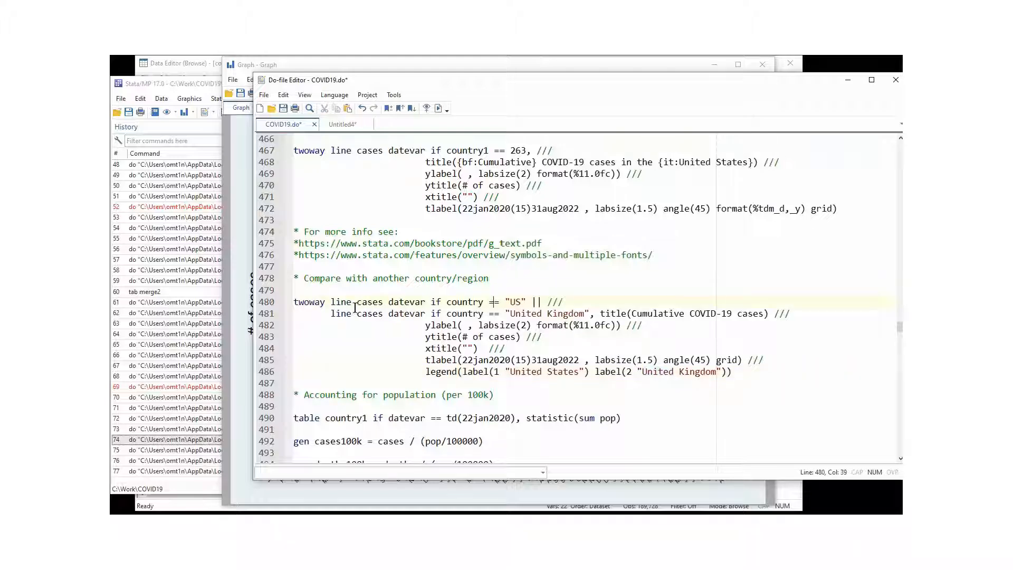
left_click_drag(331, 302, 525, 301)
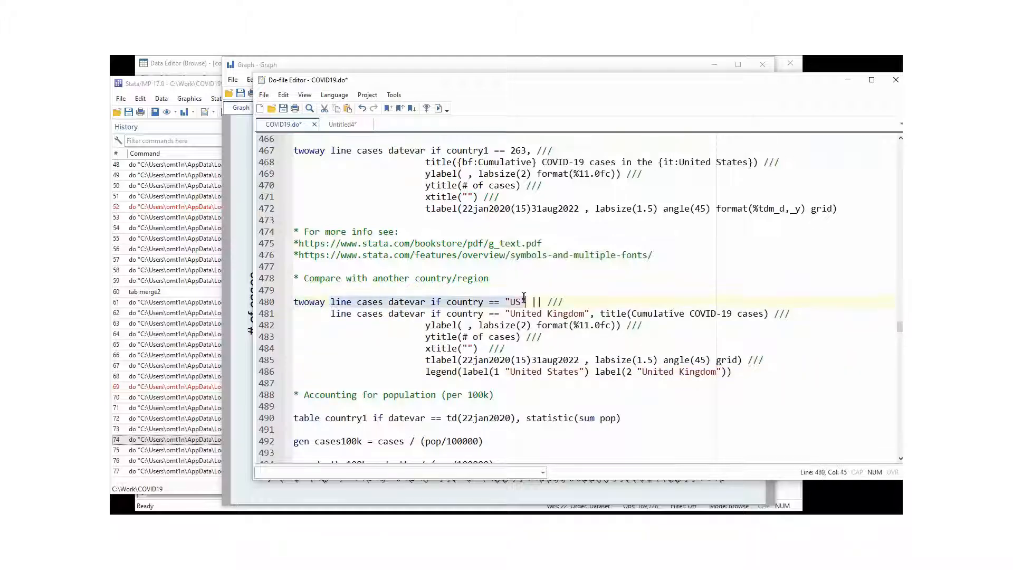
left_click(340, 314)
left_click_drag(352, 316, 591, 319)
left_click(599, 359)
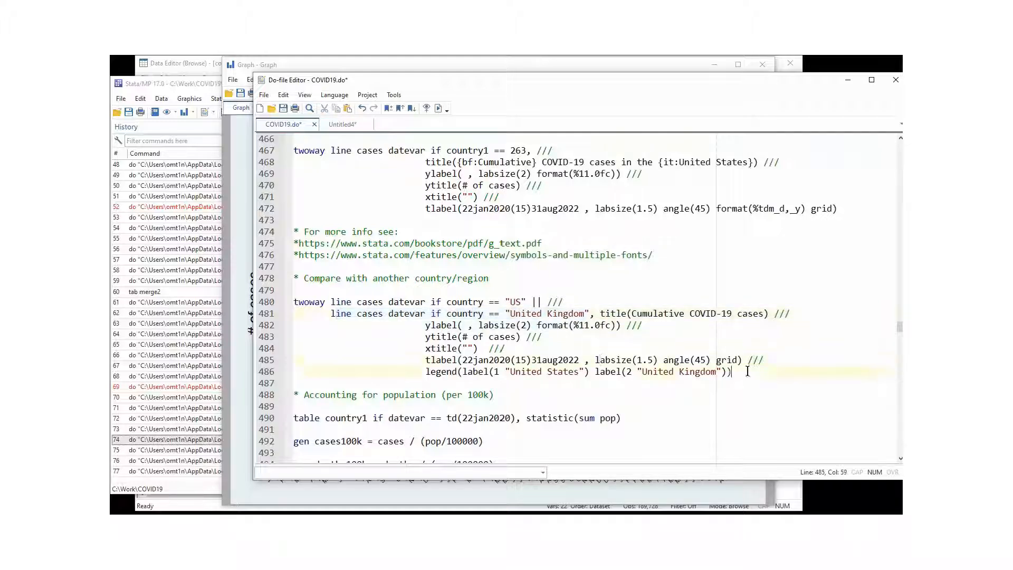
Run the twoway command on lines 480 to 486 to draw the US and United Kingdom cases graph, copy the graph, and return to the do-file.
left_click_drag(733, 372, 294, 302)
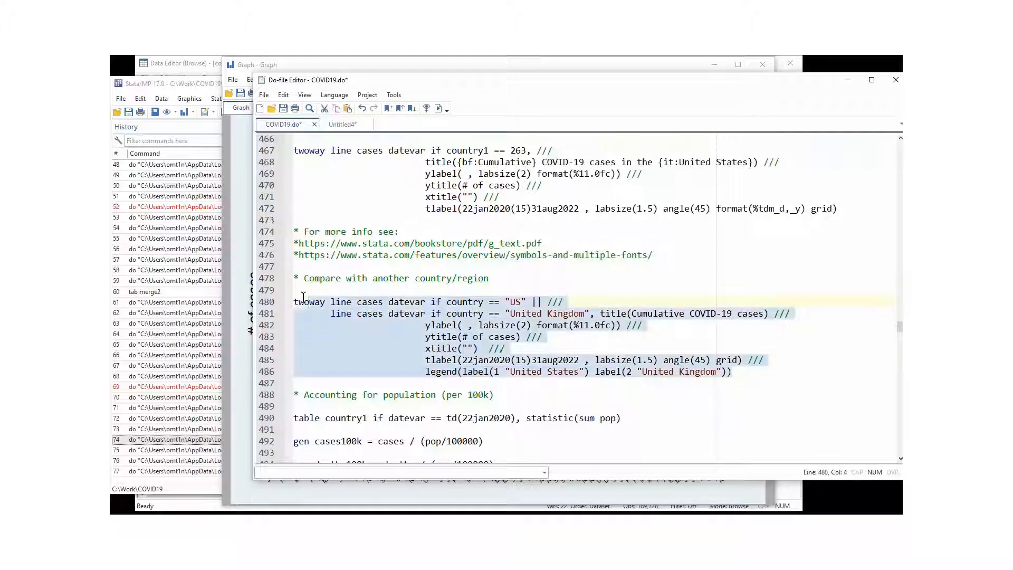
left_click(439, 108)
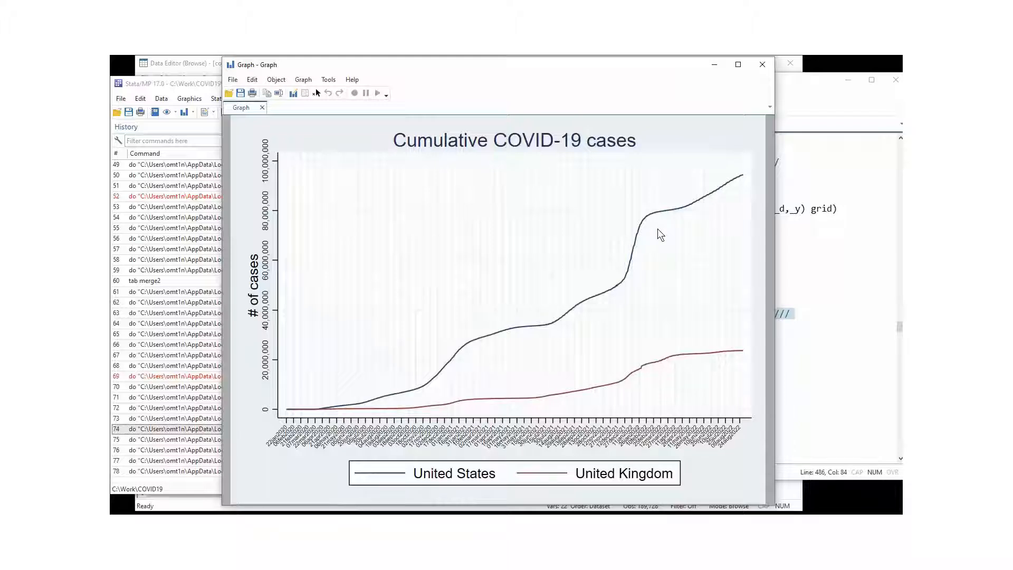
right_click(430, 230)
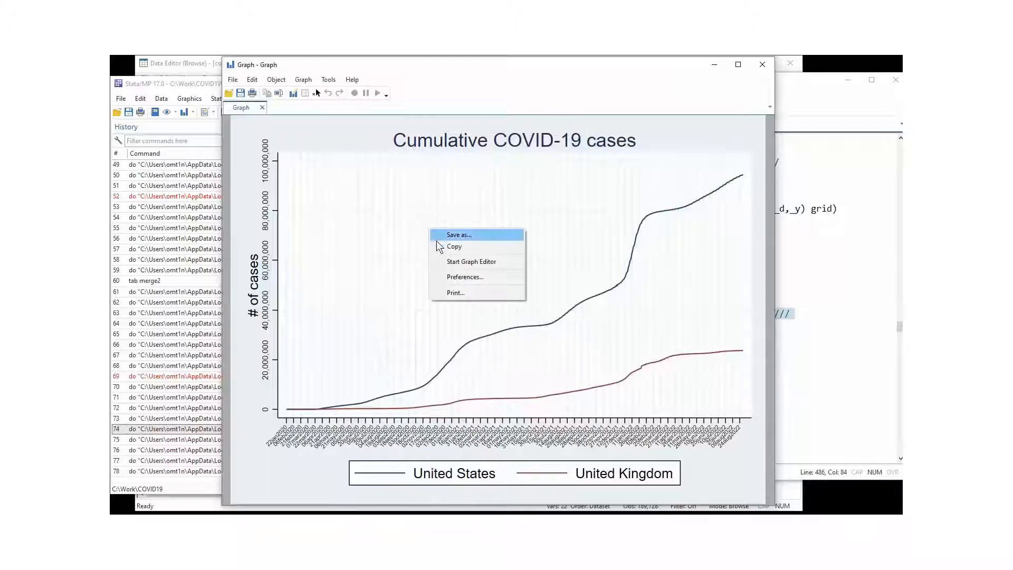
left_click(438, 247)
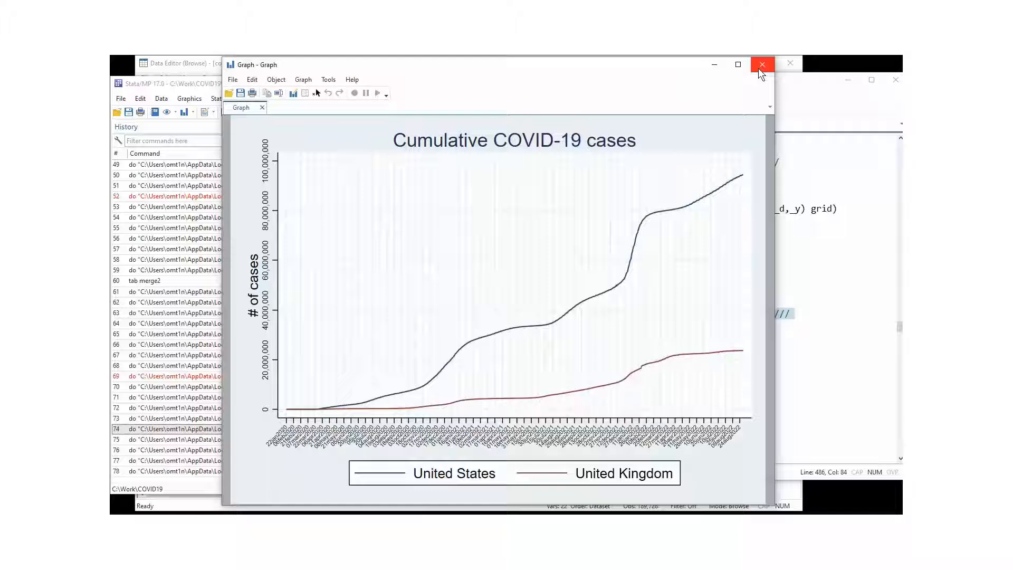
left_click(827, 199)
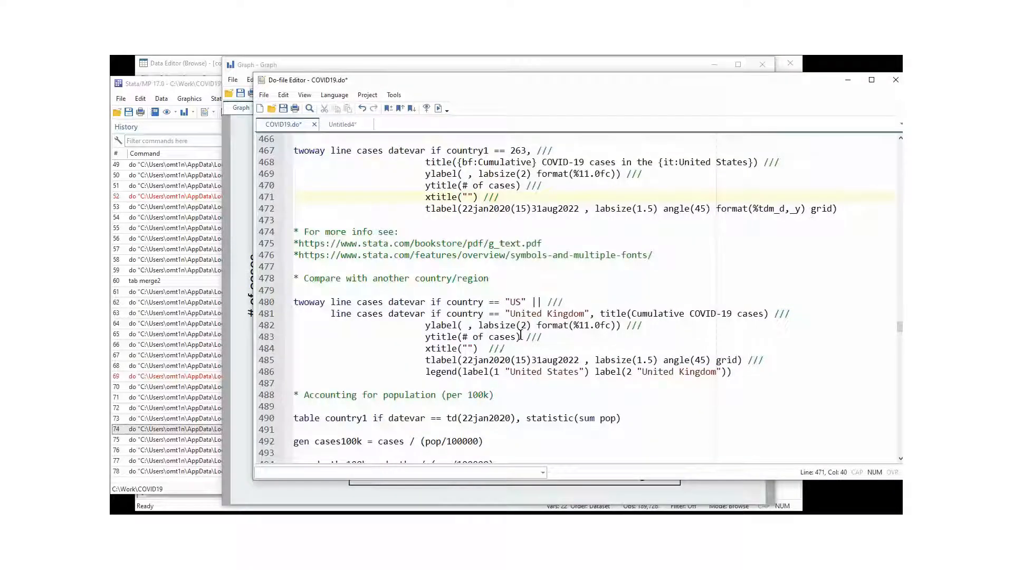
Examine the table command on line 490, including country1, the 22jan2020 date condition and the statistic(sum pop) option.
scroll(508, 347, "down", 2)
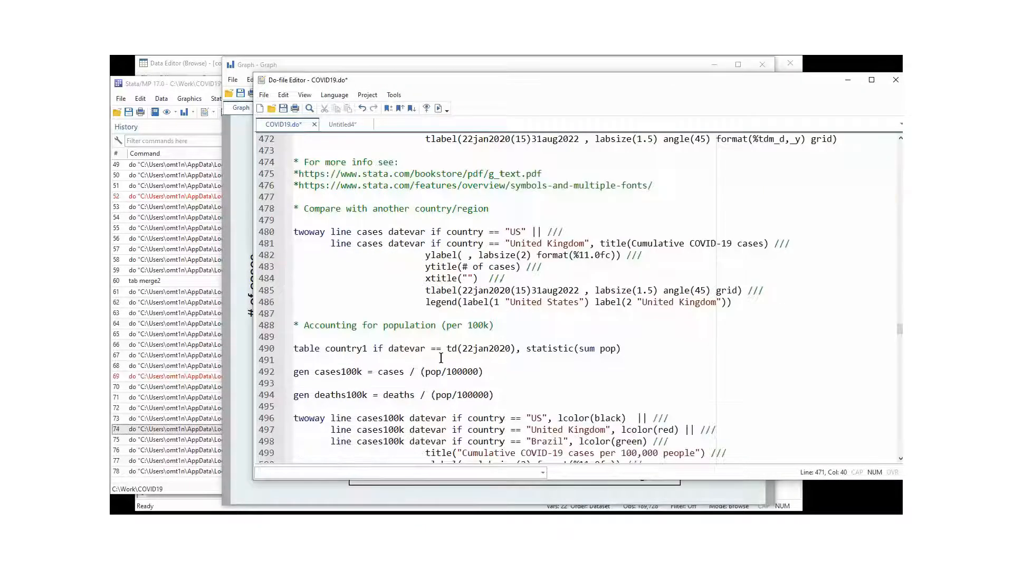
left_click(310, 350)
double_click(310, 350)
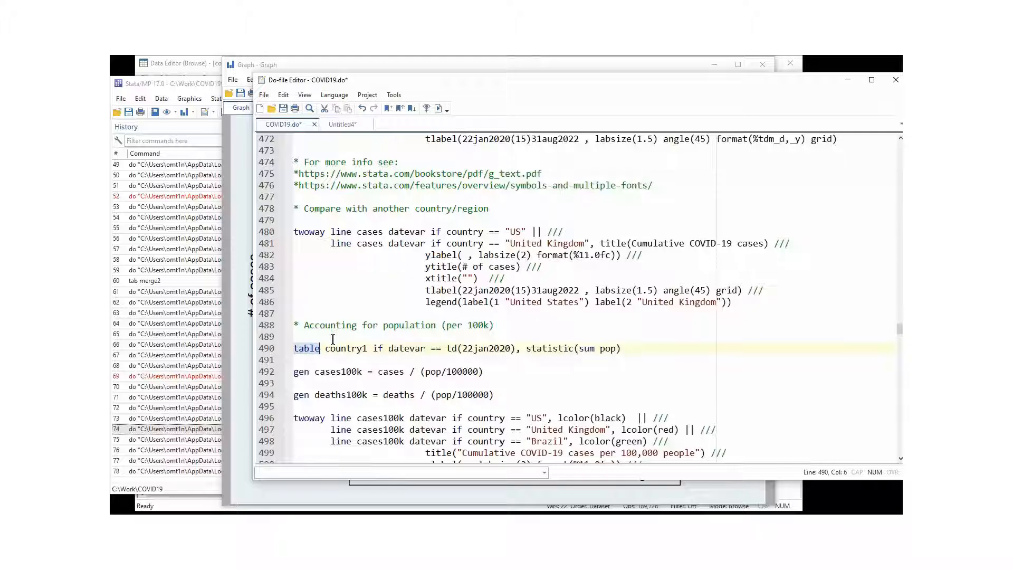
double_click(334, 348)
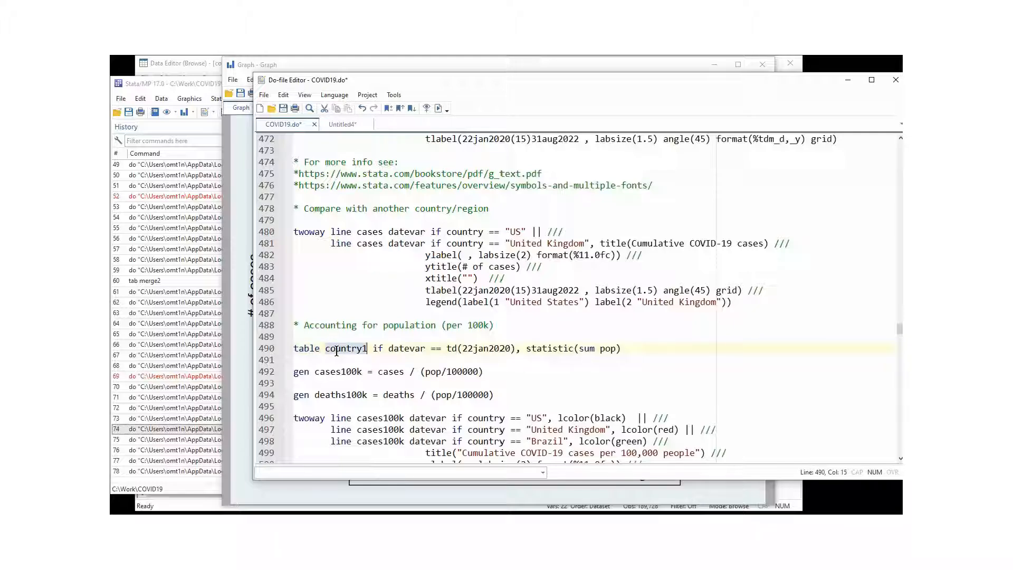
double_click(304, 350)
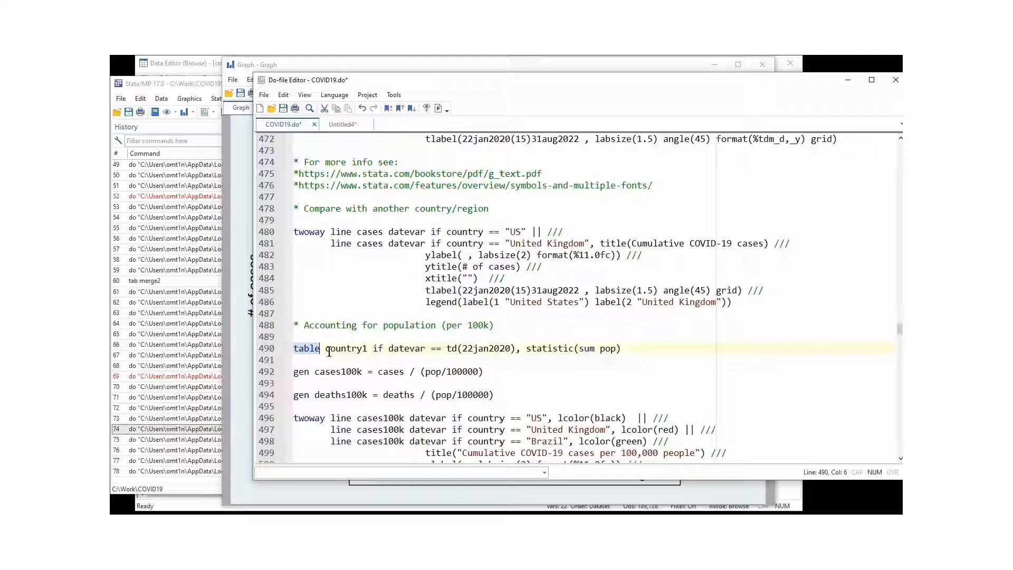
left_click(336, 352)
double_click(338, 353)
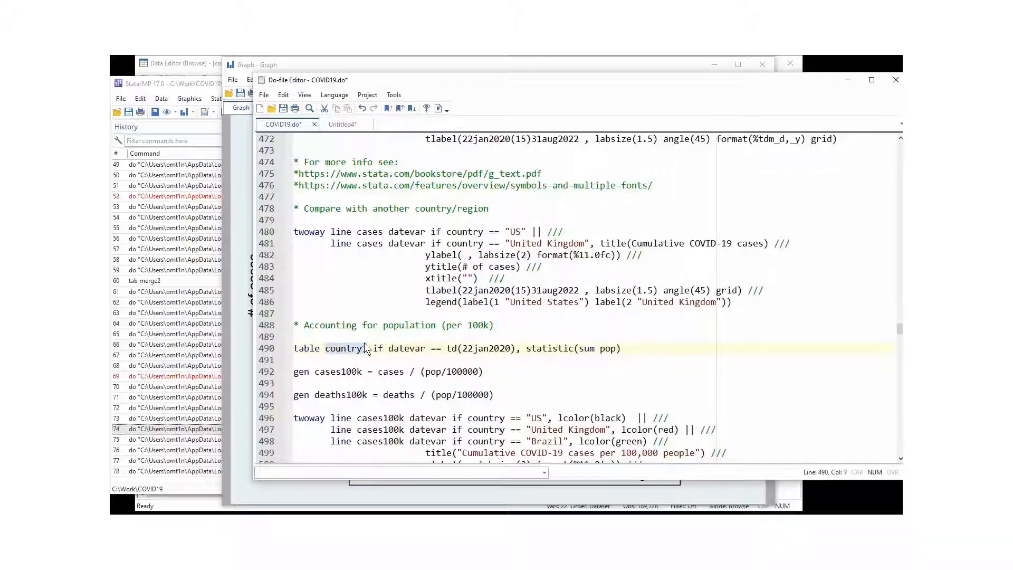
left_click_drag(373, 350, 518, 353)
left_click(447, 348)
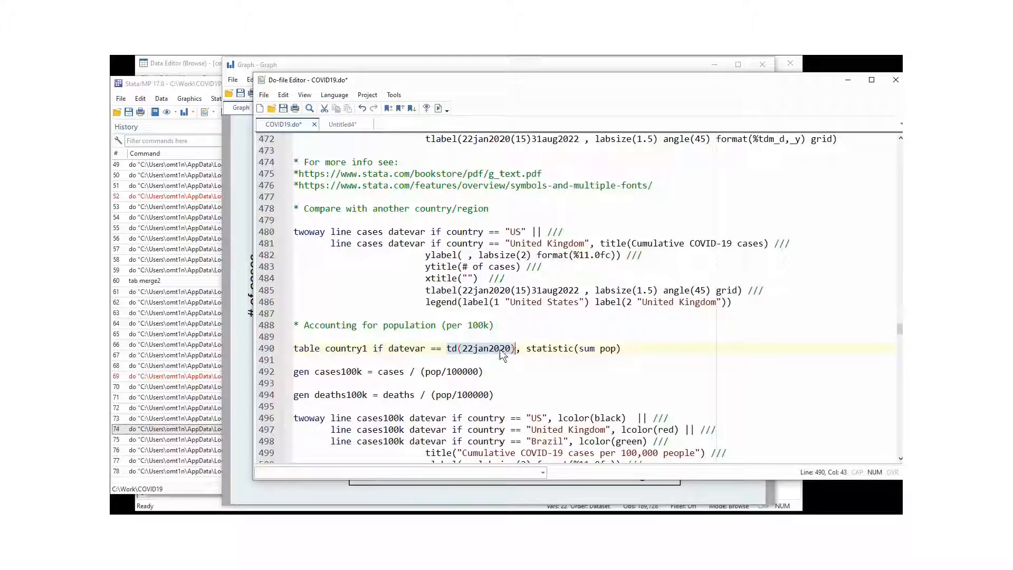
double_click(558, 349)
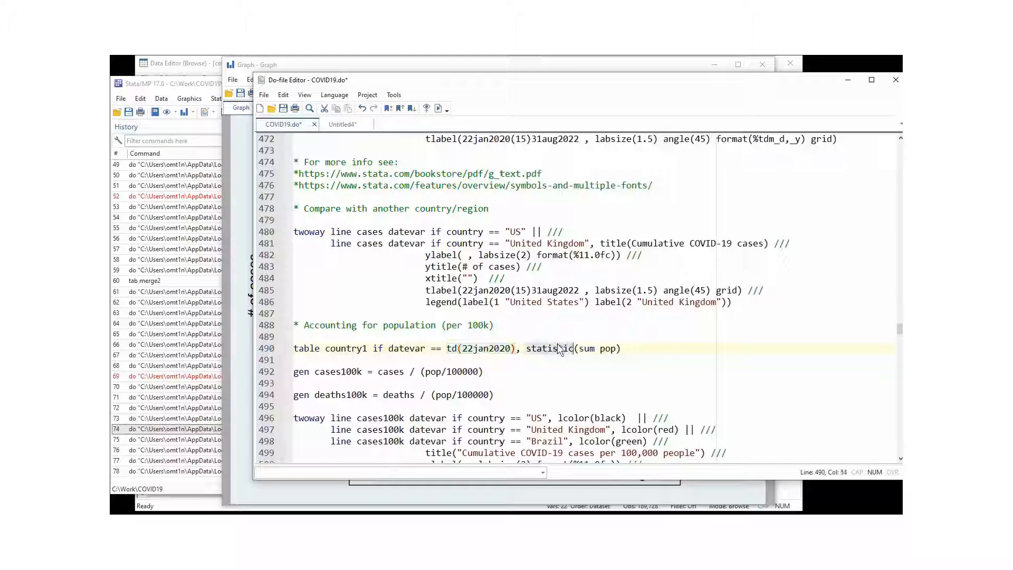
left_click(588, 353)
left_click(600, 356)
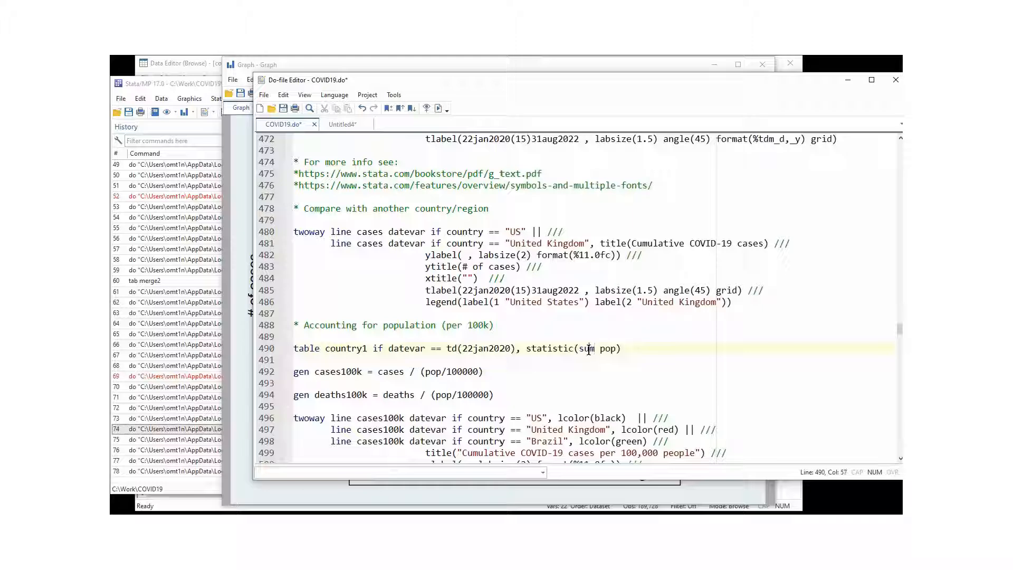
double_click(588, 349)
double_click(607, 350)
Run the table command on line 490 and look up the US and United Kingdom populations in the output.
left_click(261, 351)
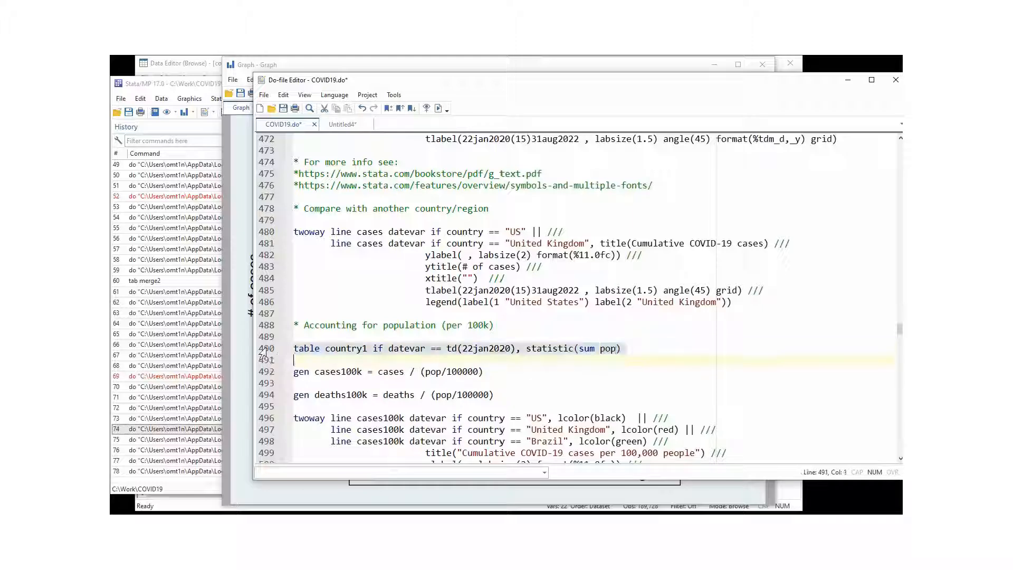
left_click(438, 110)
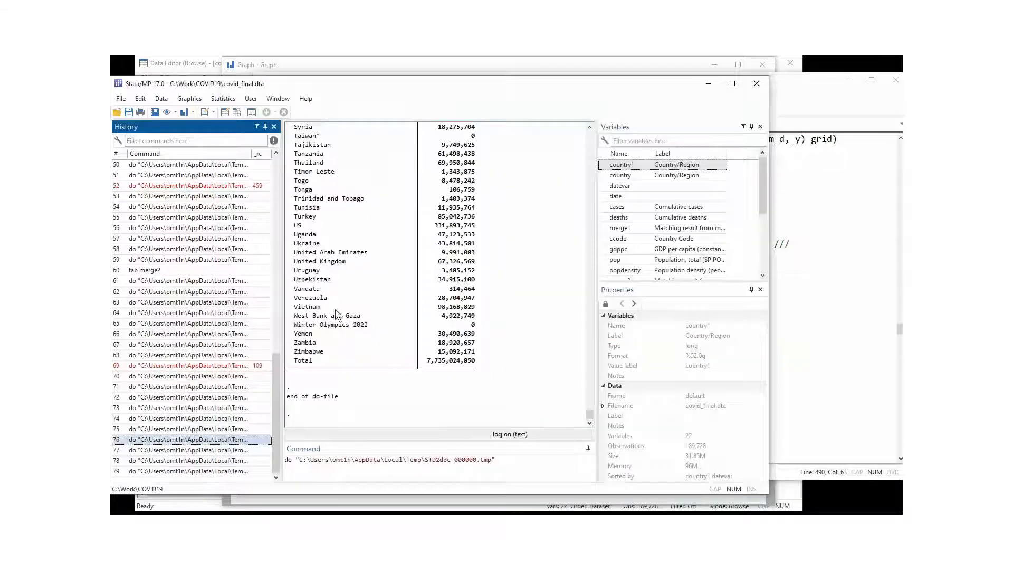
scroll(343, 346, "up", 20)
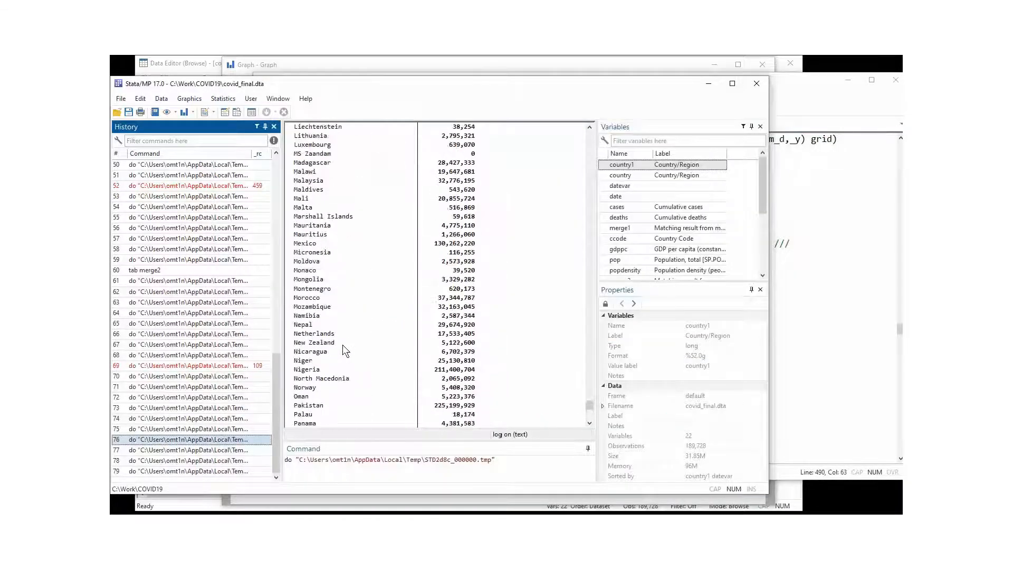
scroll(343, 347, "up", 20)
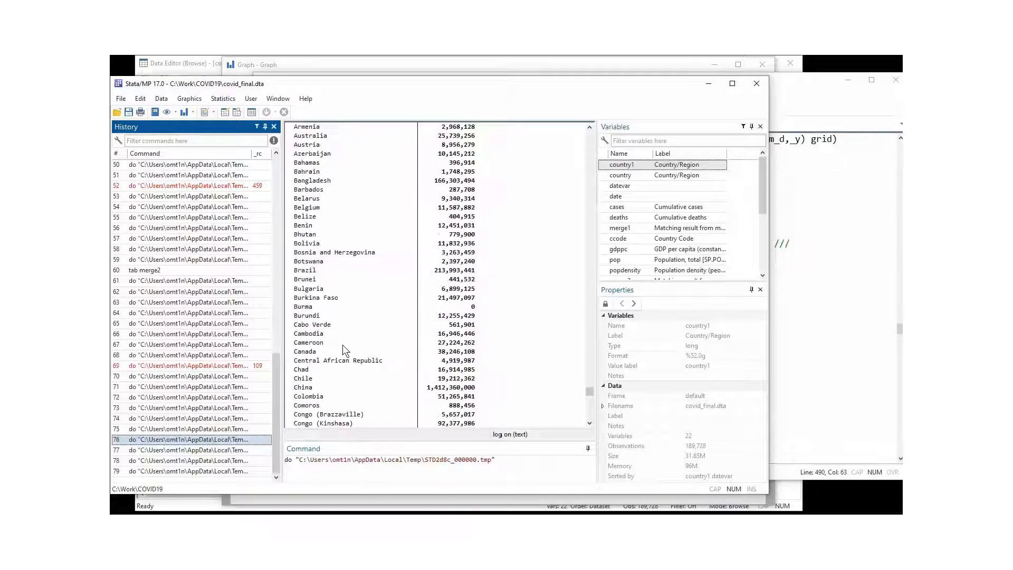
scroll(343, 344, "up", 10)
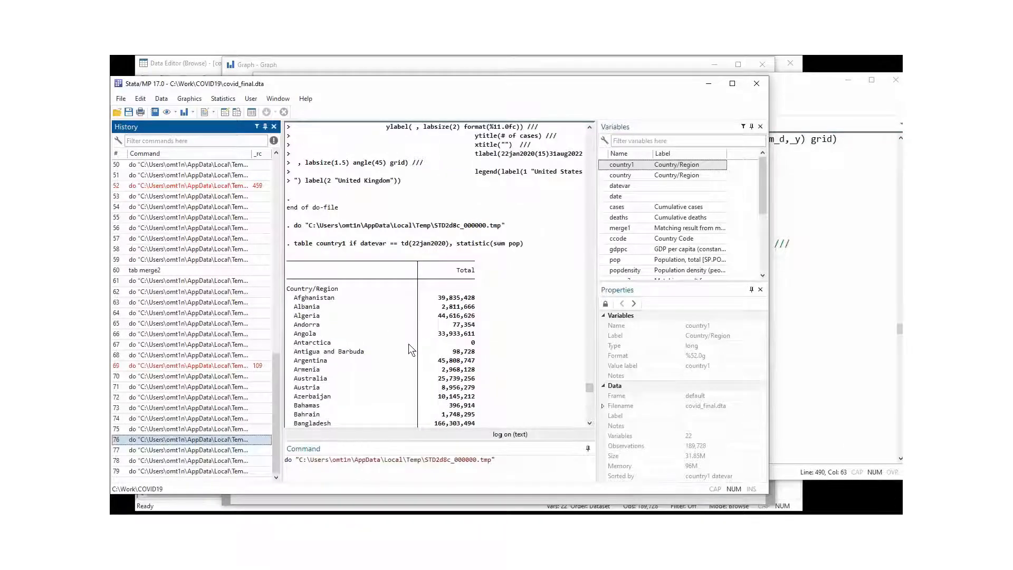
scroll(346, 342, "down", 15)
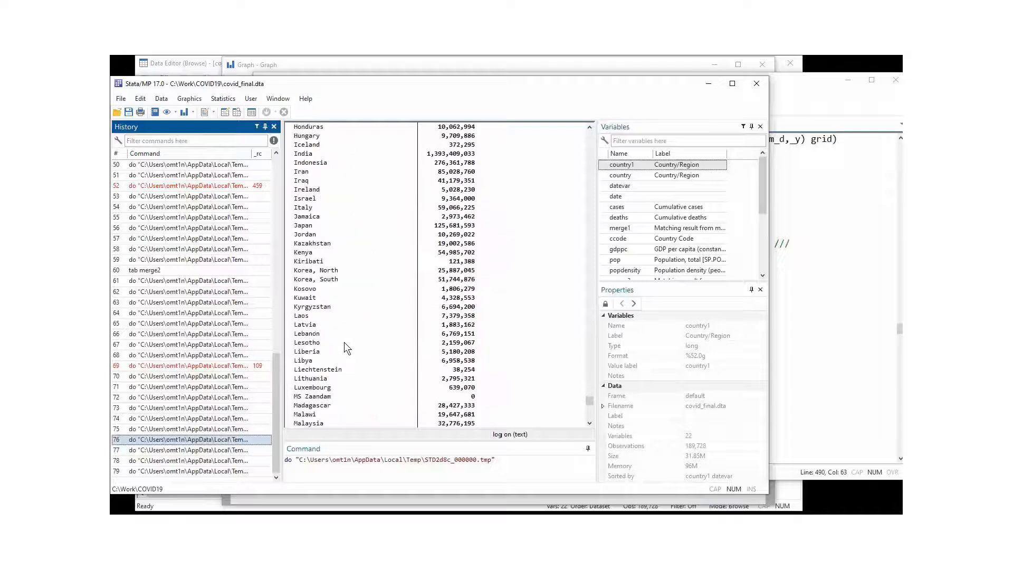
scroll(345, 347, "down", 20)
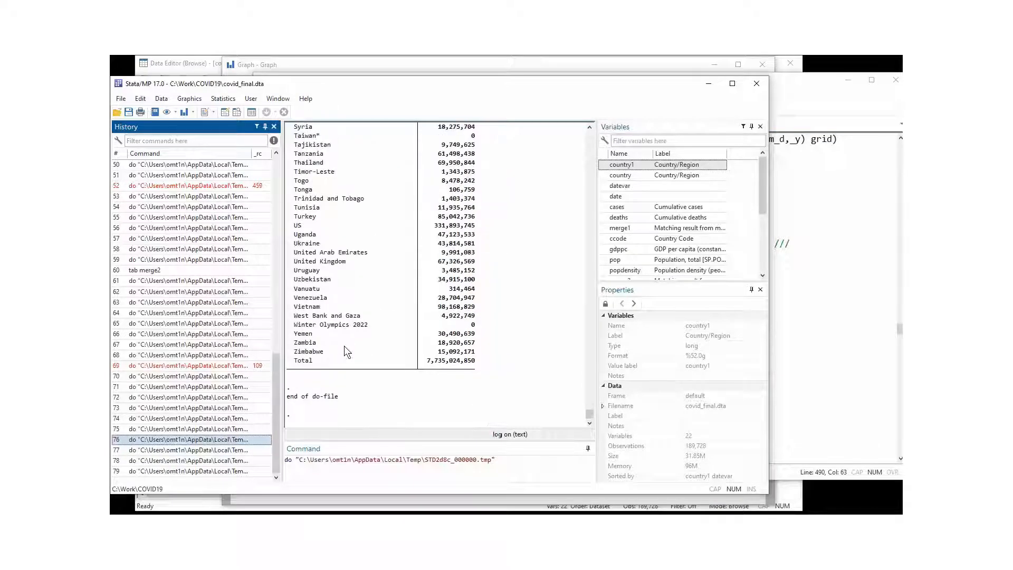
left_click_drag(288, 225, 496, 232)
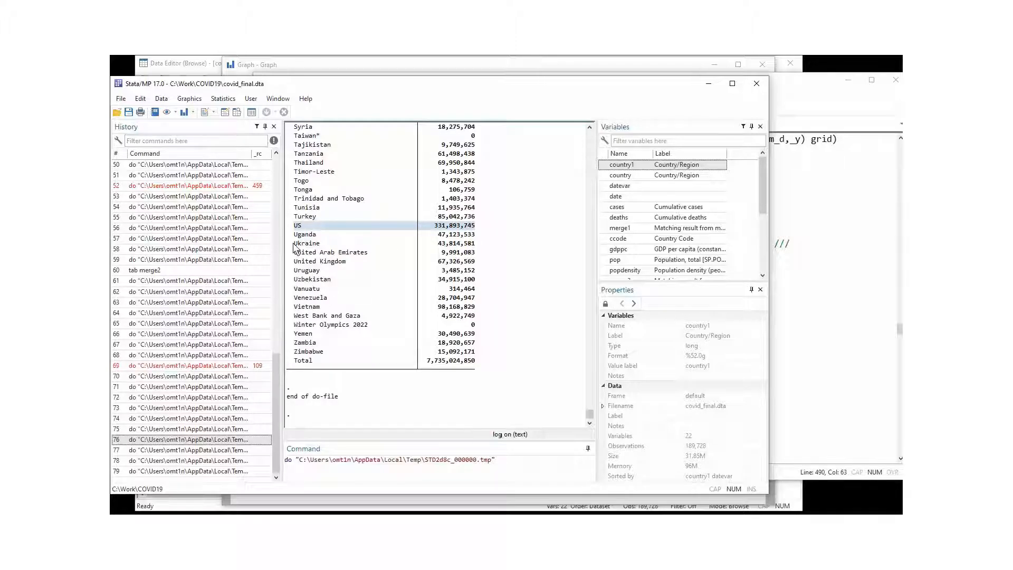
left_click_drag(291, 262, 487, 260)
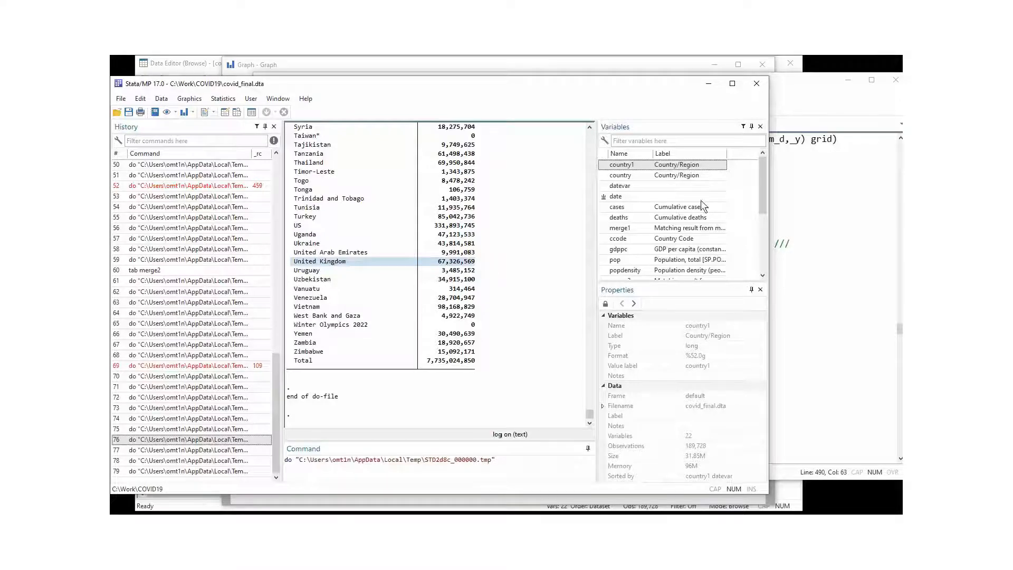
left_click(792, 104)
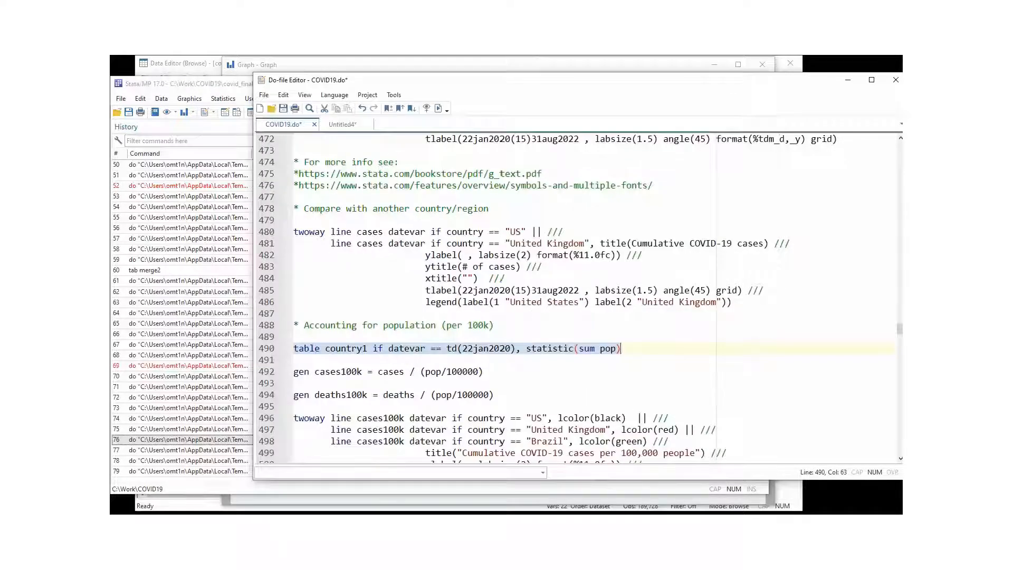
Bring back the US and United Kingdom cumulative cases graph for review and close its window.
key("alt+Tab")
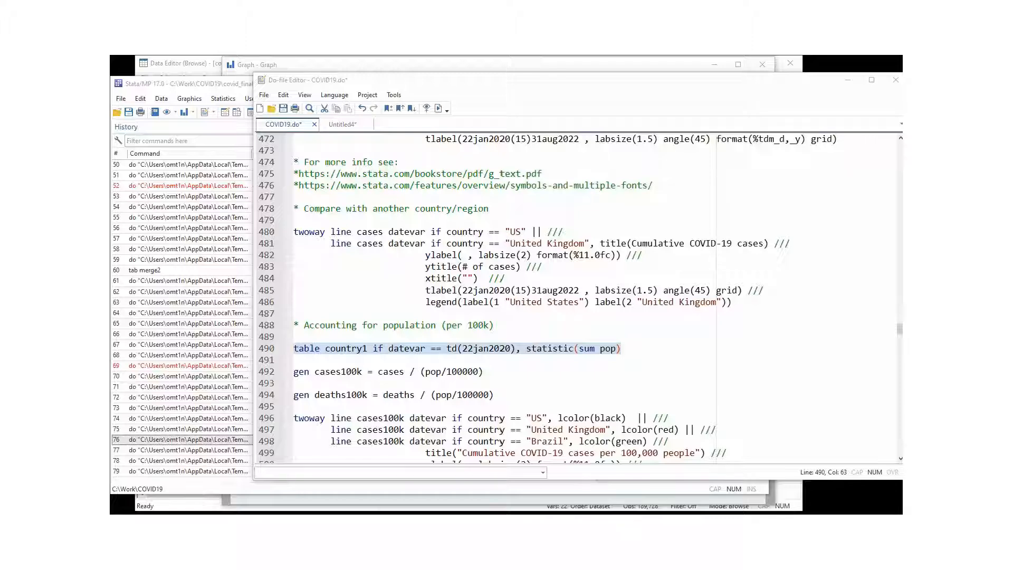
key("alt+Tab")
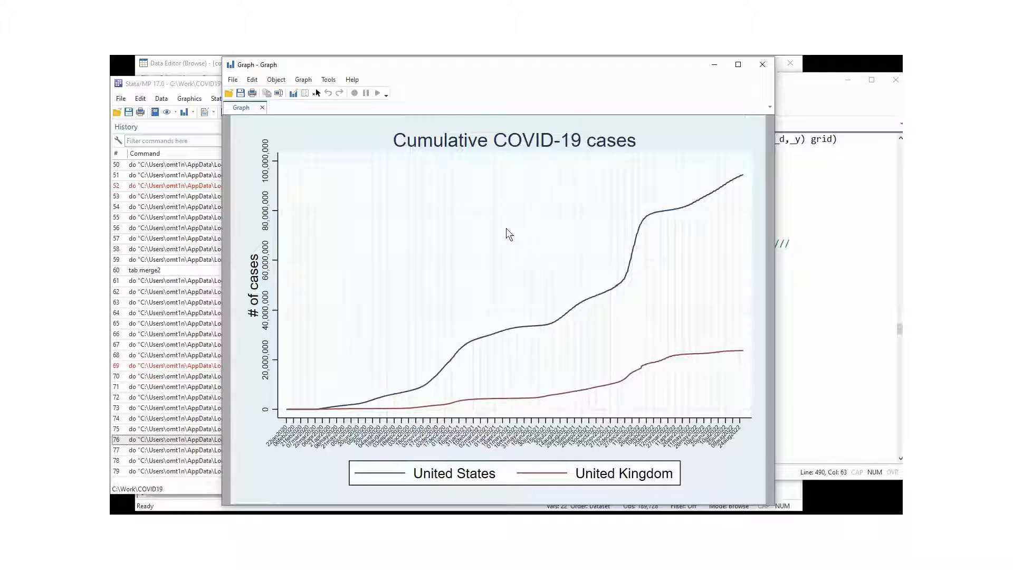
left_click(762, 70)
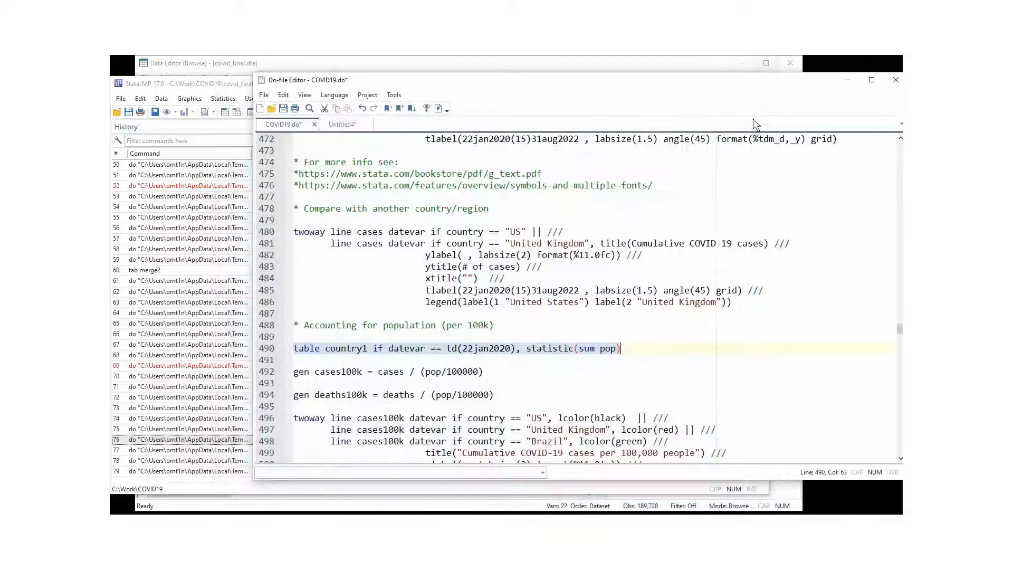
Examine the gen command on line 492 that computes cases100k as cases divided by pop/100000.
left_click(488, 398)
scroll(485, 393, "down", 2)
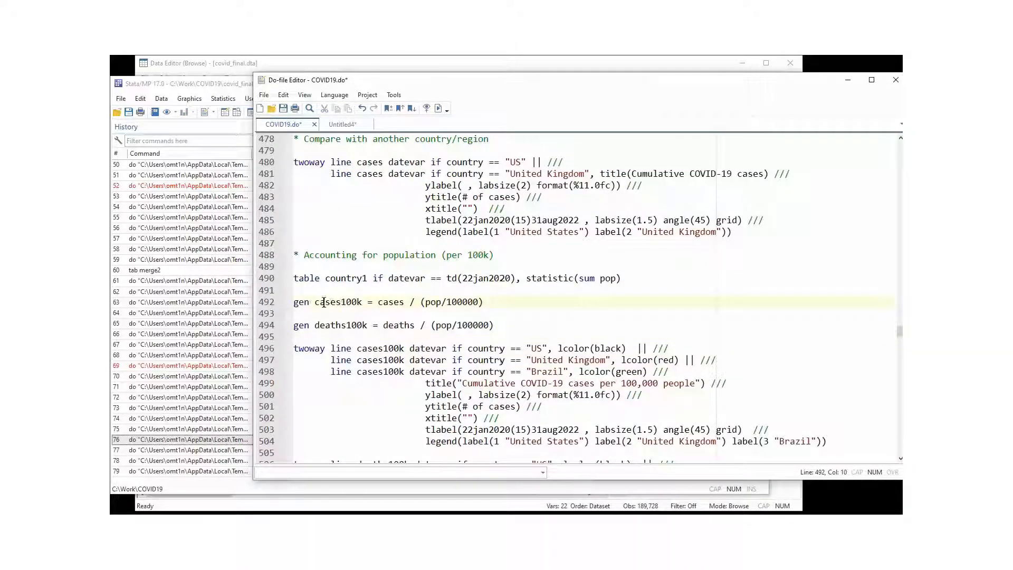
double_click(303, 302)
double_click(334, 302)
left_click(378, 306)
double_click(385, 306)
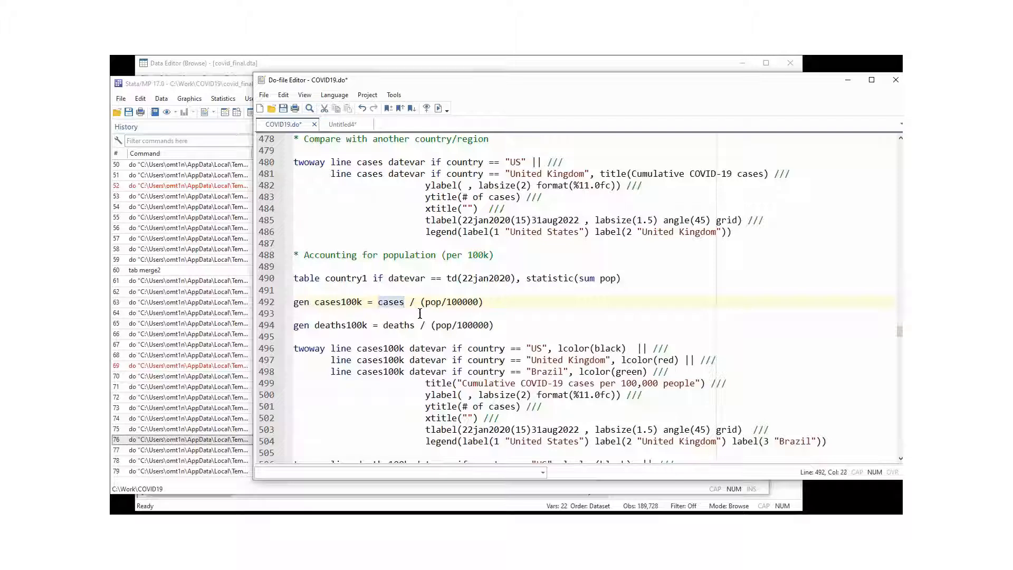
left_click_drag(425, 303, 478, 305)
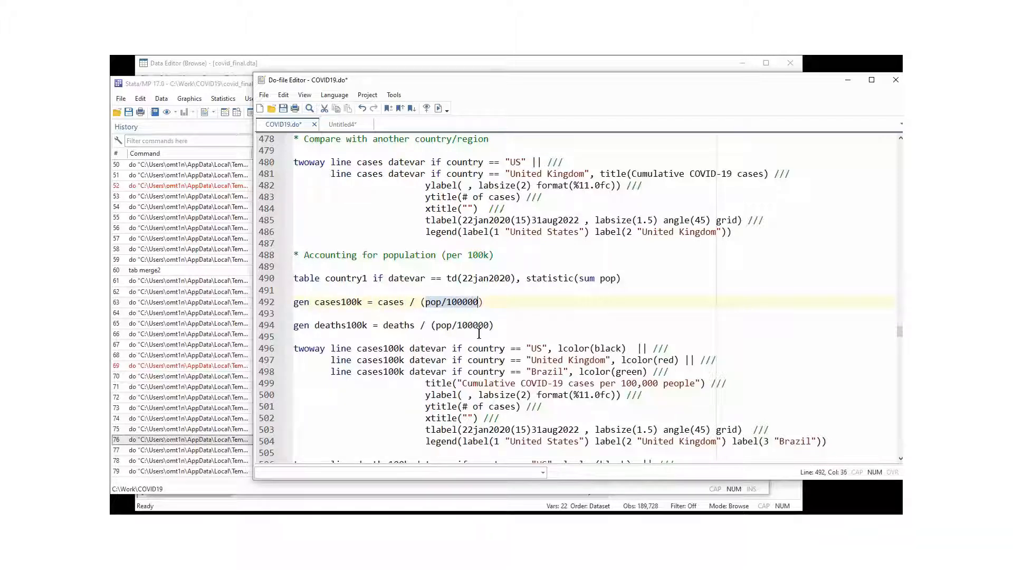
Run the two gen commands that compute cases100k and deaths100k from pop/100000, and check their output in the results.
left_click(348, 323)
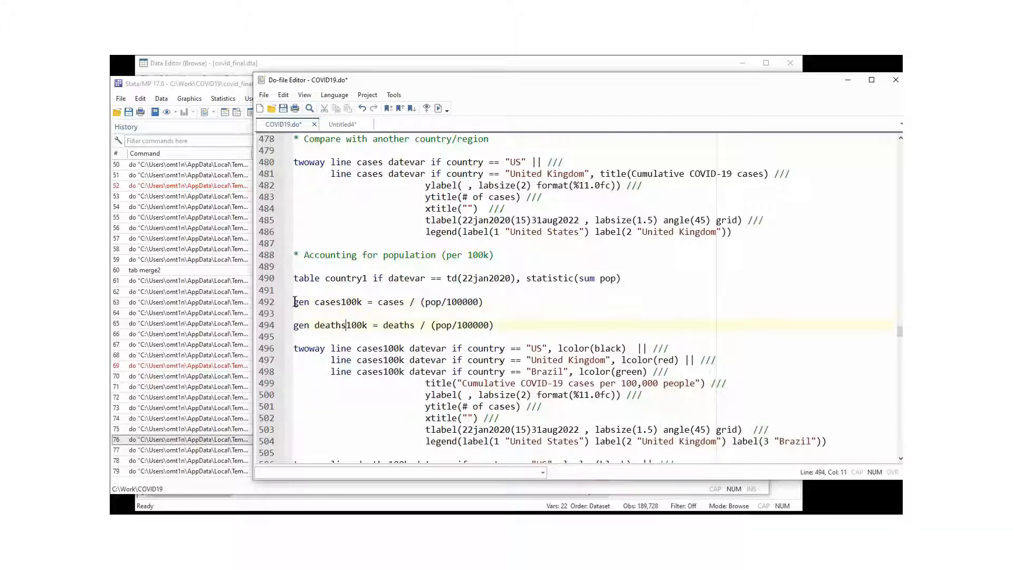
left_click_drag(264, 303, 264, 329)
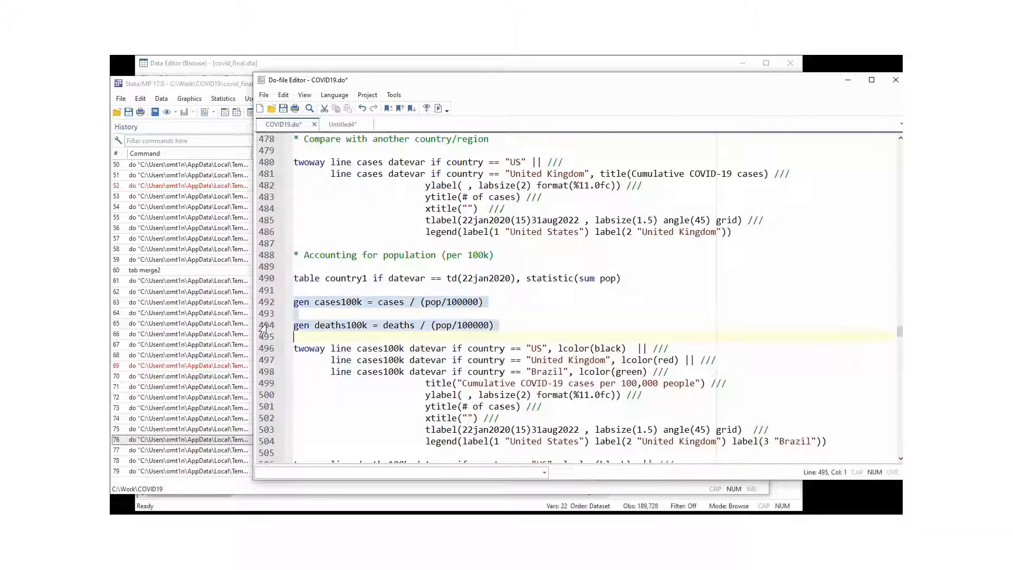
left_click(443, 110)
left_click(224, 366)
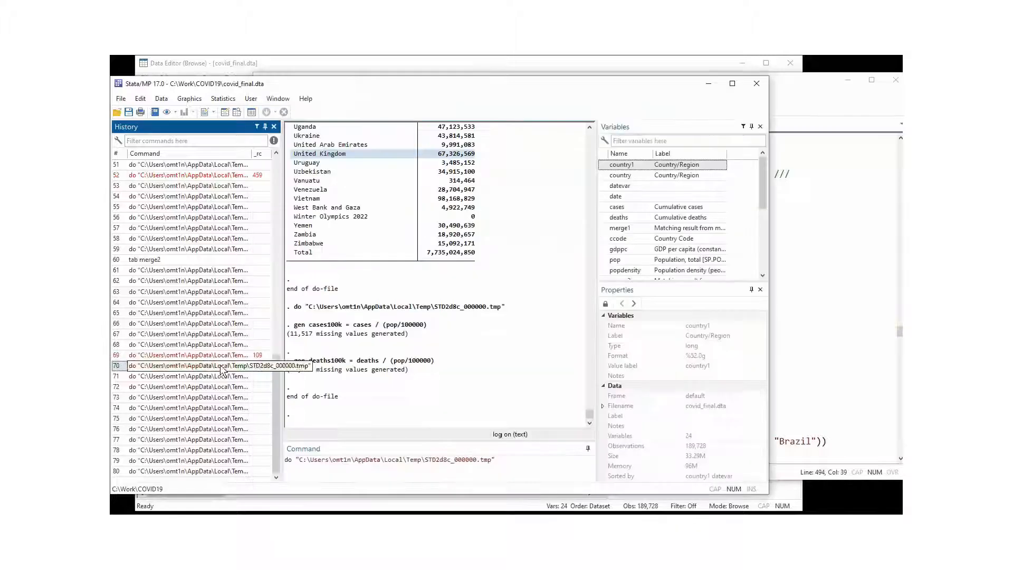
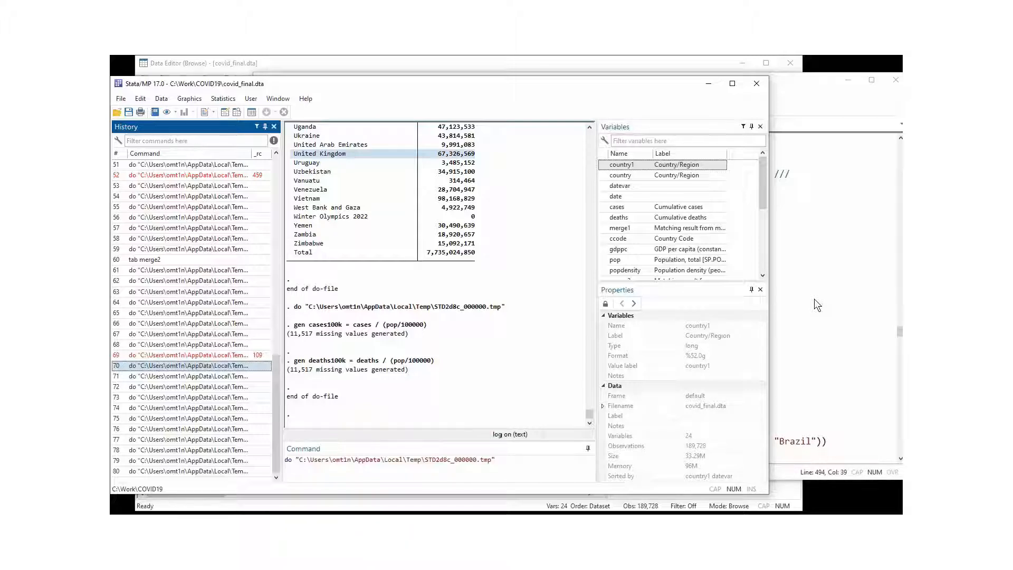
left_click(815, 300)
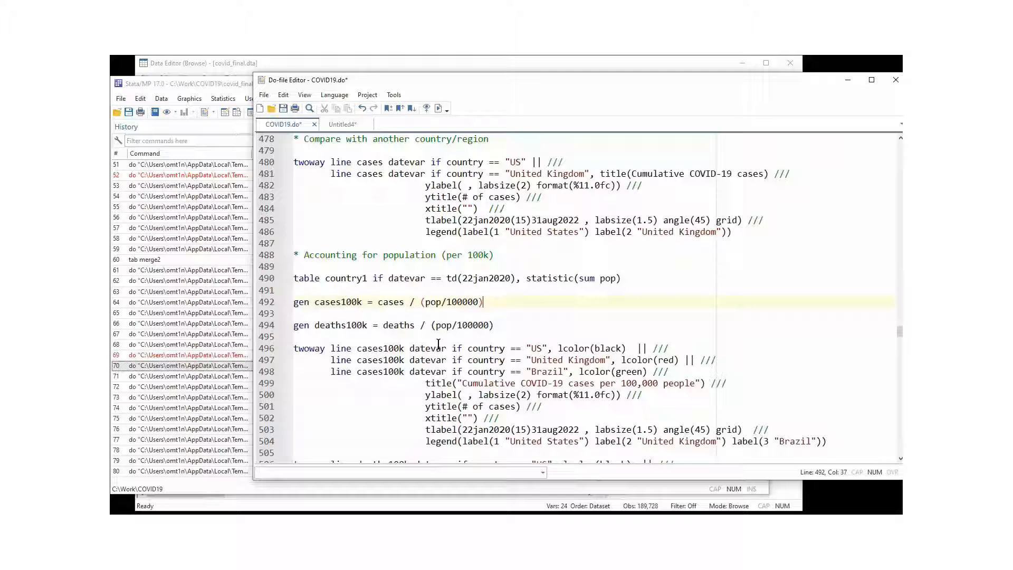
left_click(172, 429)
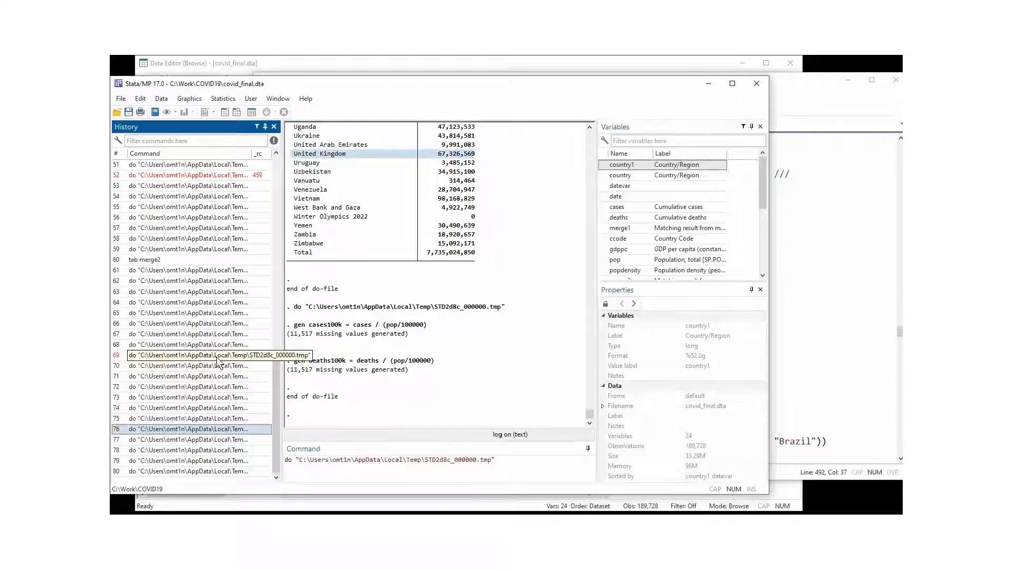
left_click(357, 395)
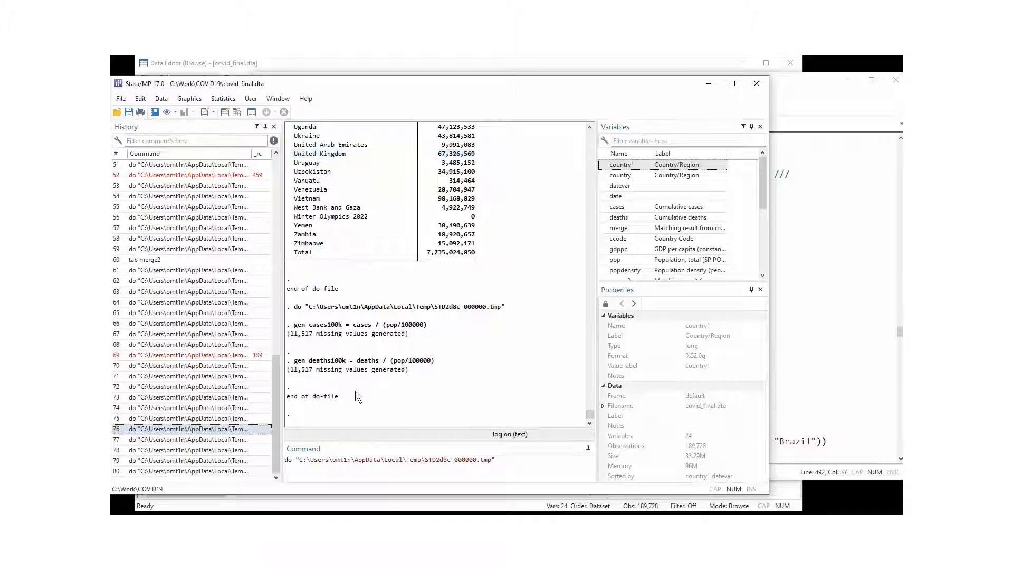
Examine the cases100k twoway command's line plots for US, United Kingdom and Brazil and the || separators between them.
left_click_drag(788, 204, 775, 219)
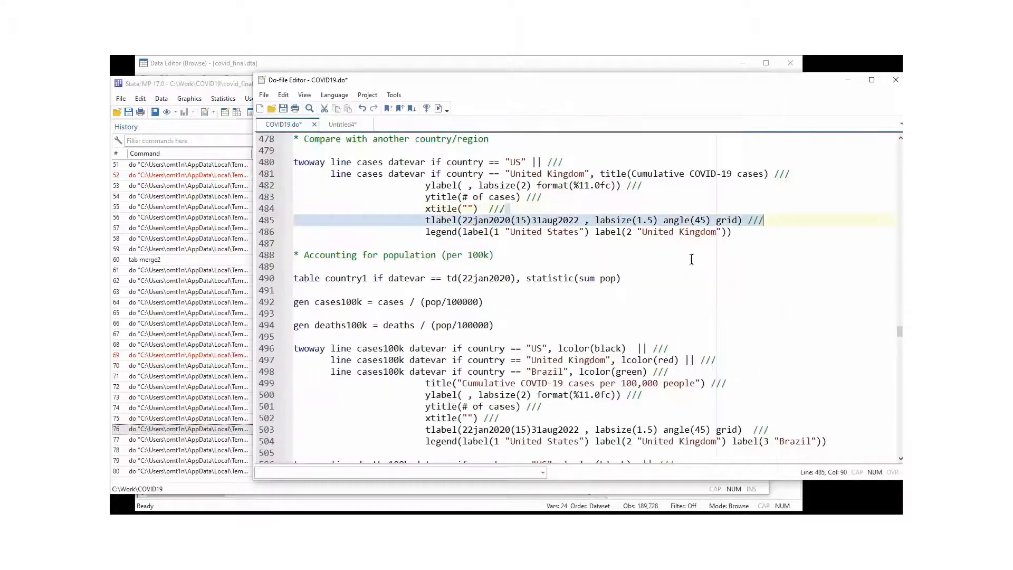
left_click(328, 337)
scroll(303, 315, "down", 2)
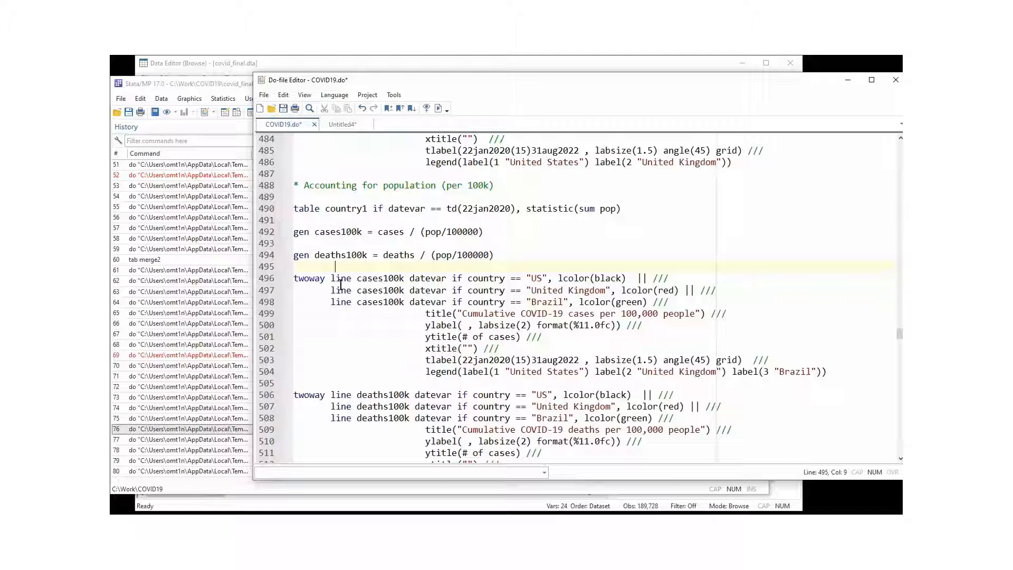
double_click(379, 280)
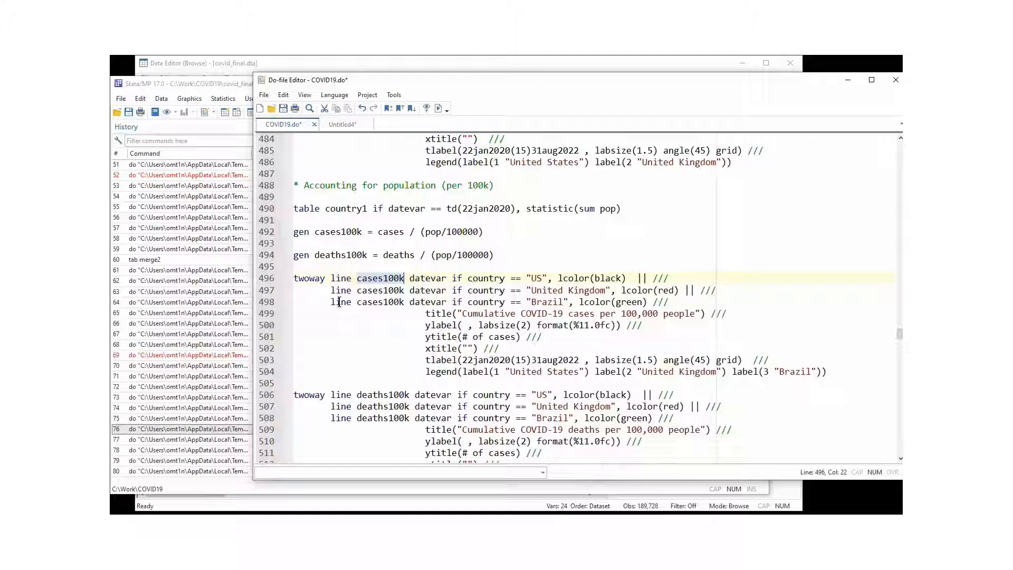
left_click_drag(331, 303, 424, 291)
left_click_drag(577, 294, 671, 301)
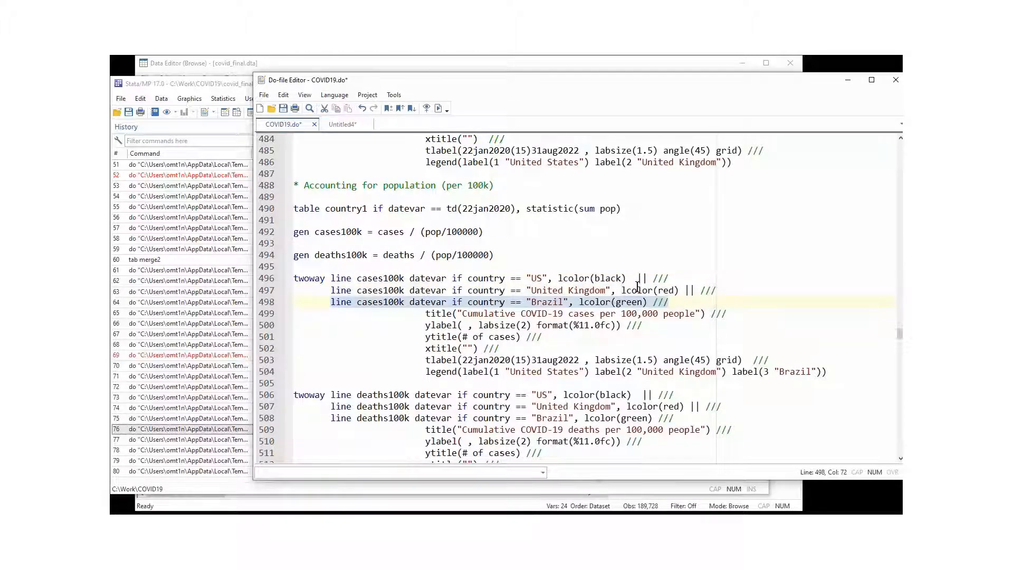
left_click(638, 281)
left_click_drag(637, 278, 695, 291)
left_click(684, 290)
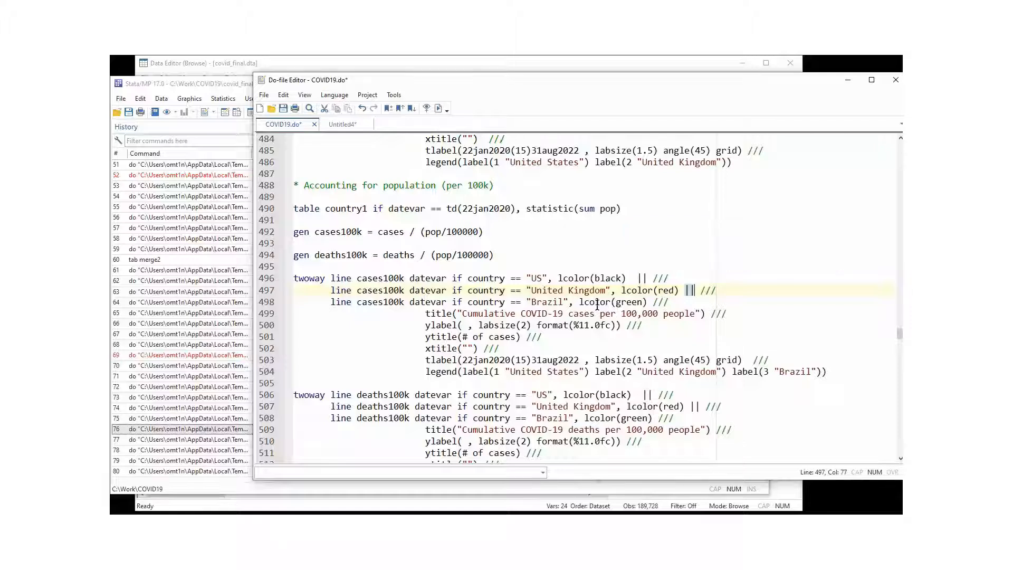
Examine the cases100k graph's line colour options and its title, axis and legend options, including the third label for Brazil.
left_click_drag(559, 278, 638, 289)
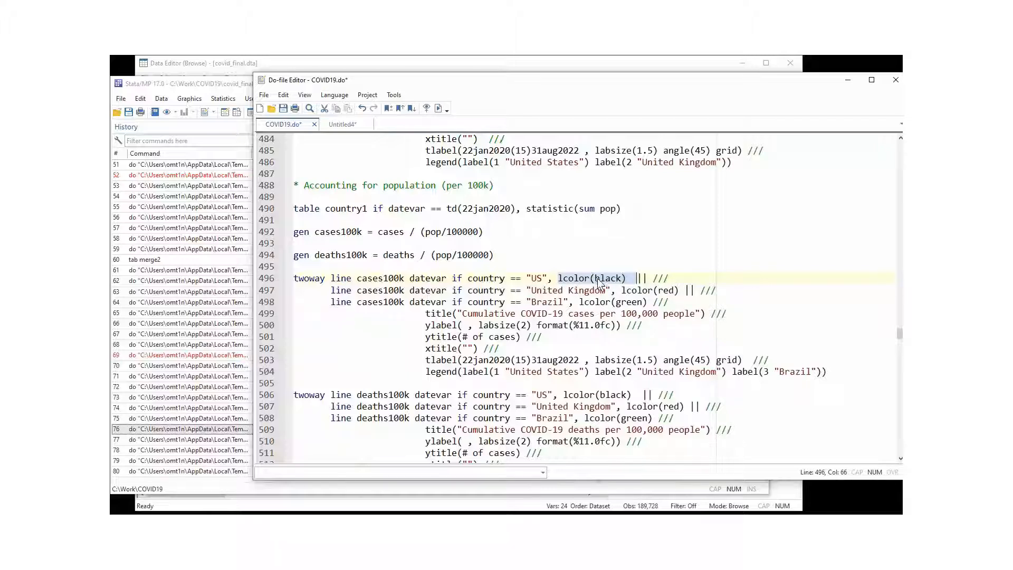
left_click(633, 290)
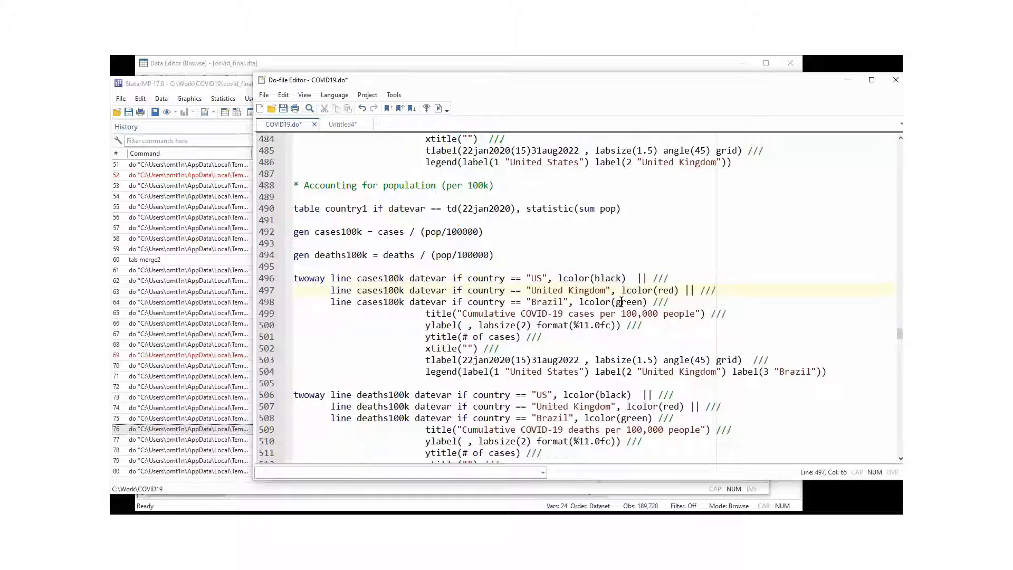
left_click(626, 301)
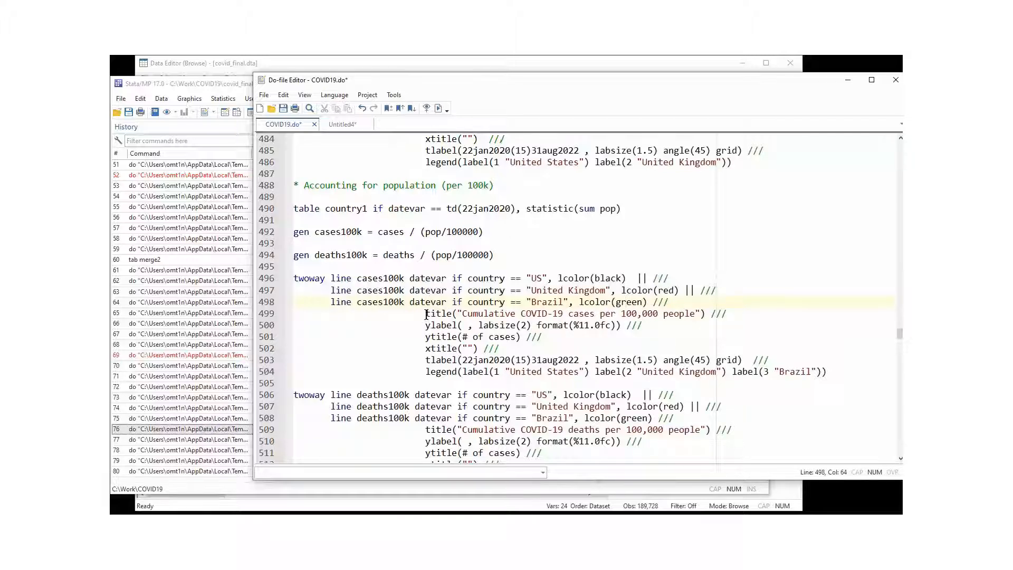
left_click_drag(426, 315, 671, 374)
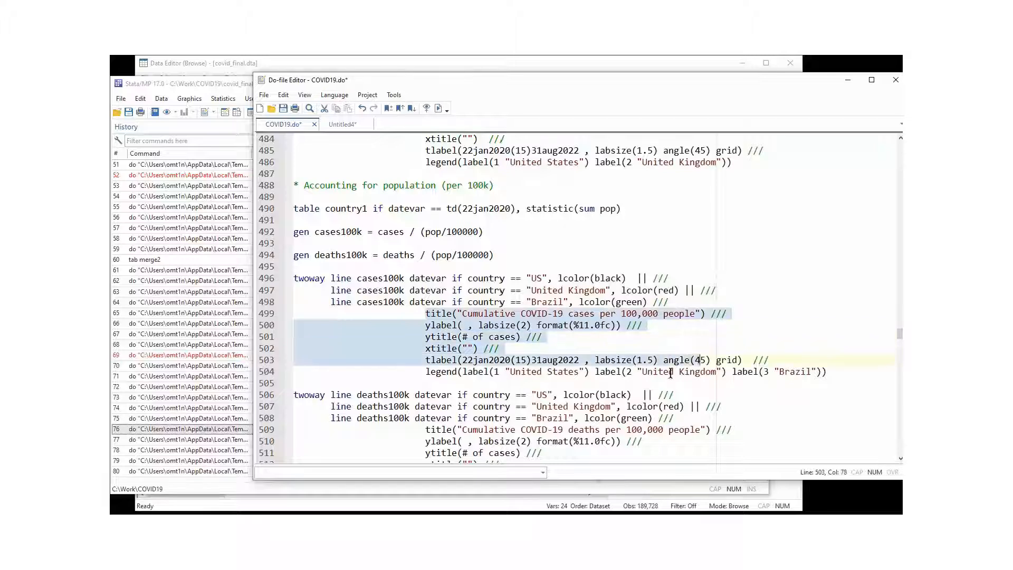
left_click(671, 374)
left_click(735, 373)
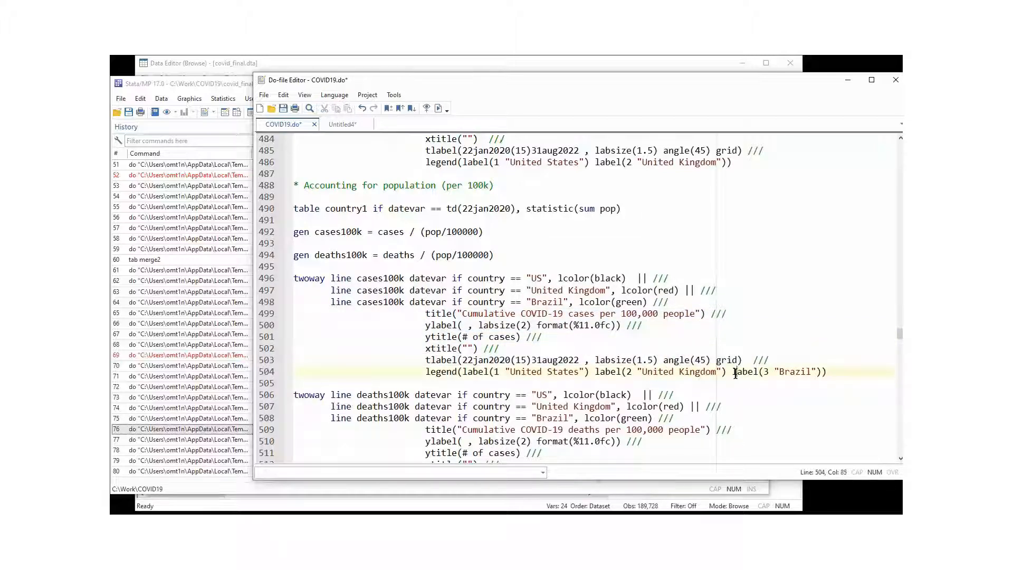
left_click_drag(735, 374, 798, 379)
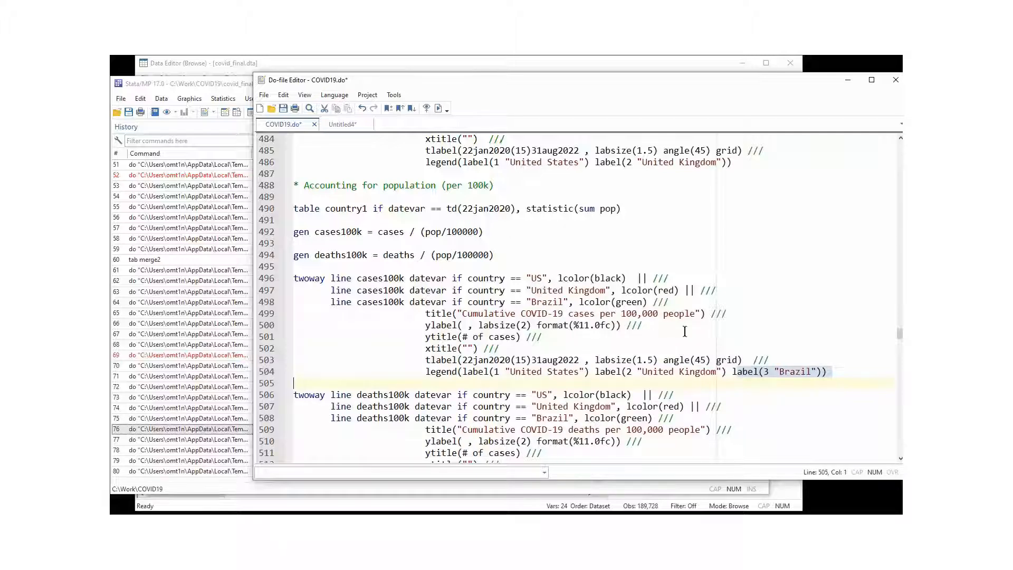
Run the complete twoway line cases100k command for the three countries, view the resulting graph and close it.
left_click_drag(826, 373, 285, 284)
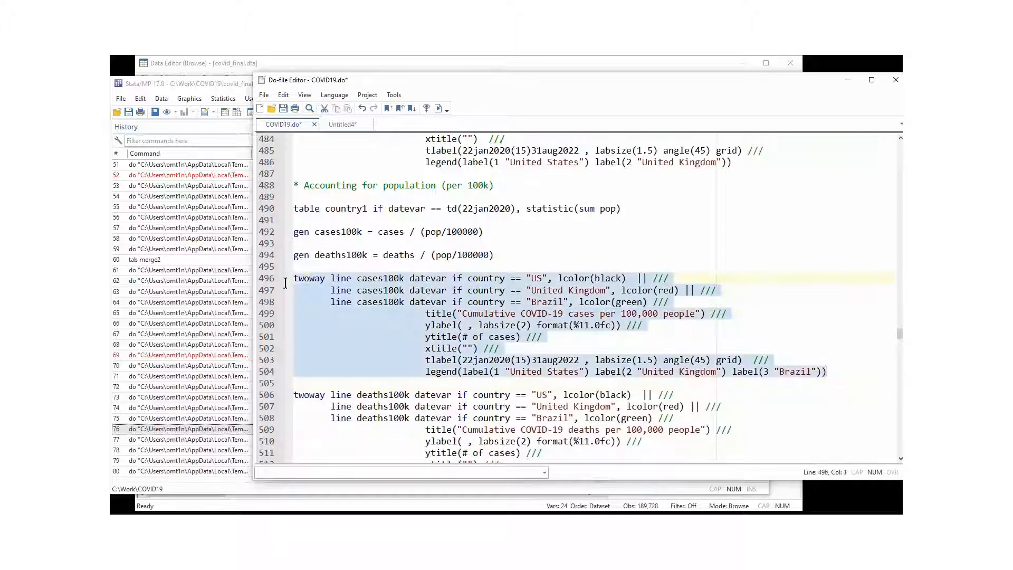
left_click(437, 109)
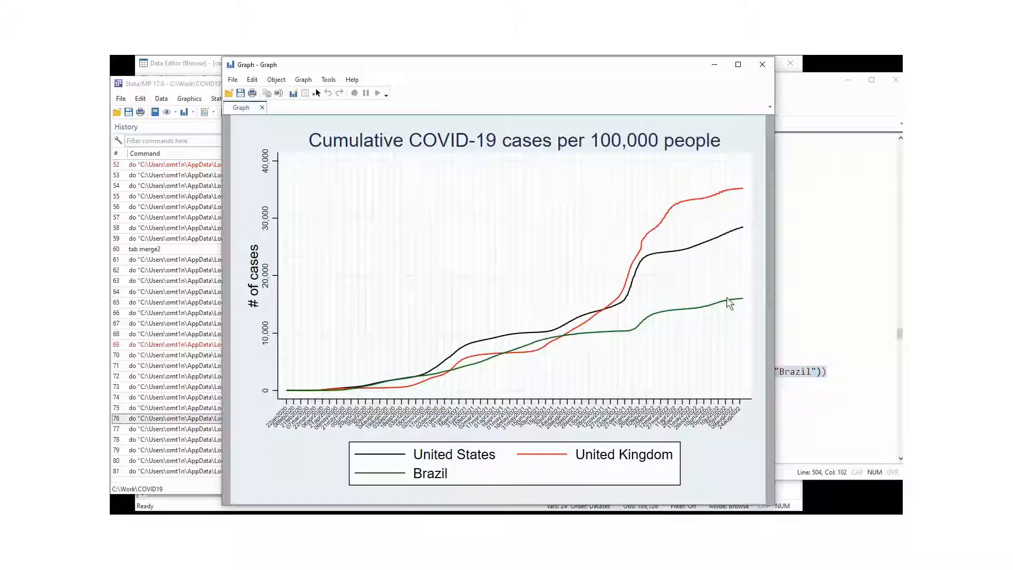
left_click(763, 64)
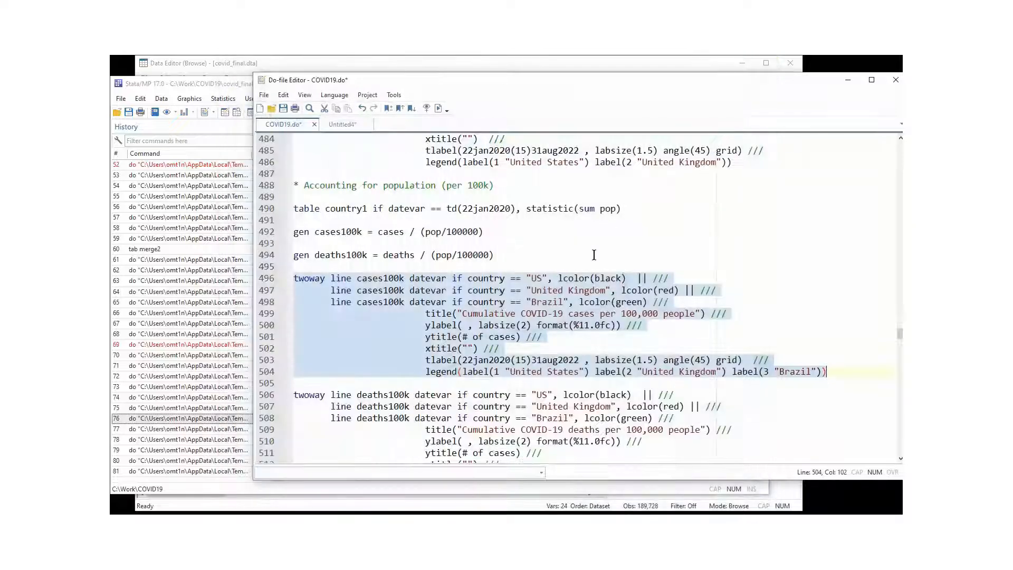
Run the complete twoway line deaths100k command for the three countries, view its graph and return to the do-file.
scroll(533, 330, "down", 3)
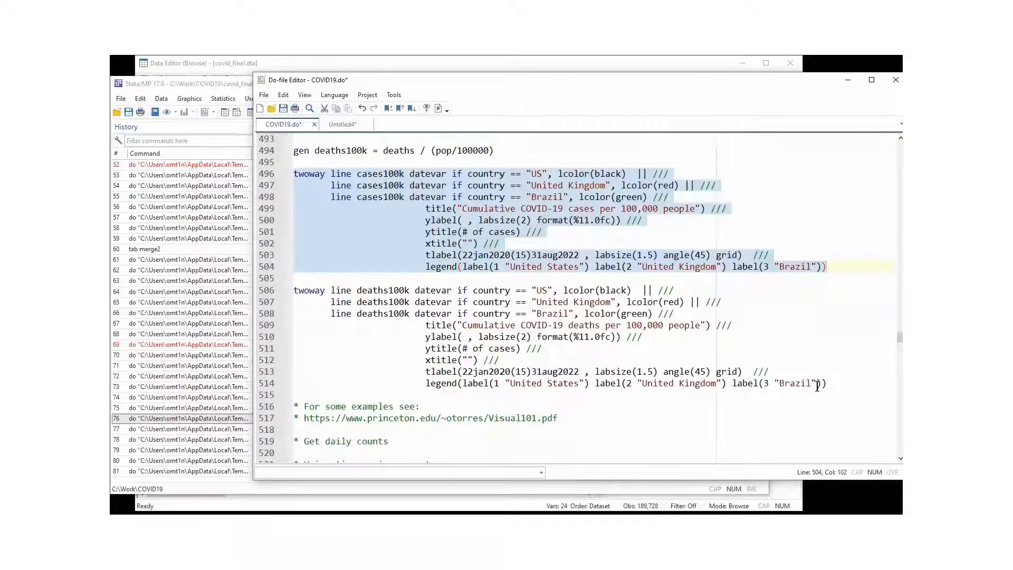
left_click_drag(827, 383, 293, 291)
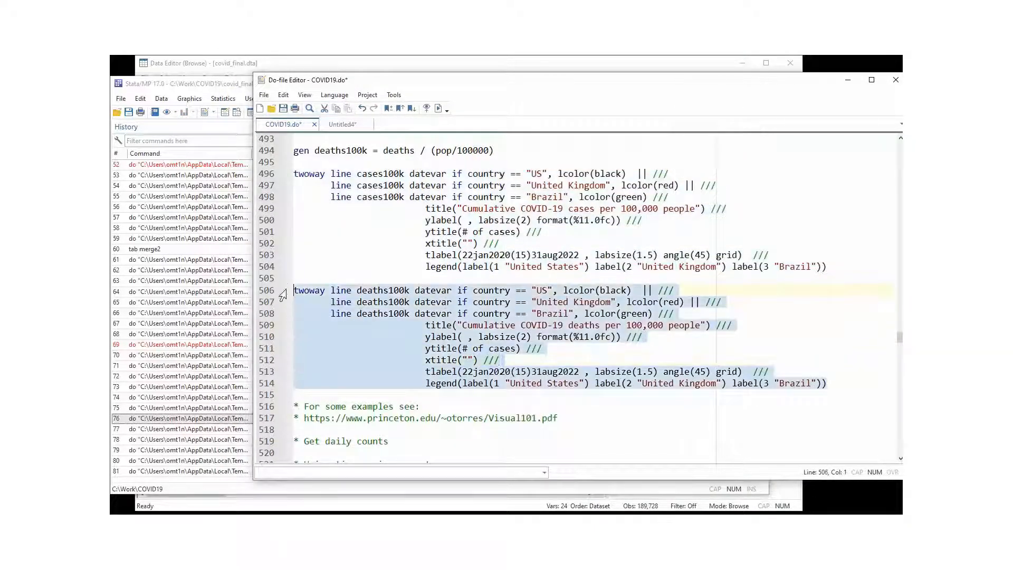
left_click(437, 109)
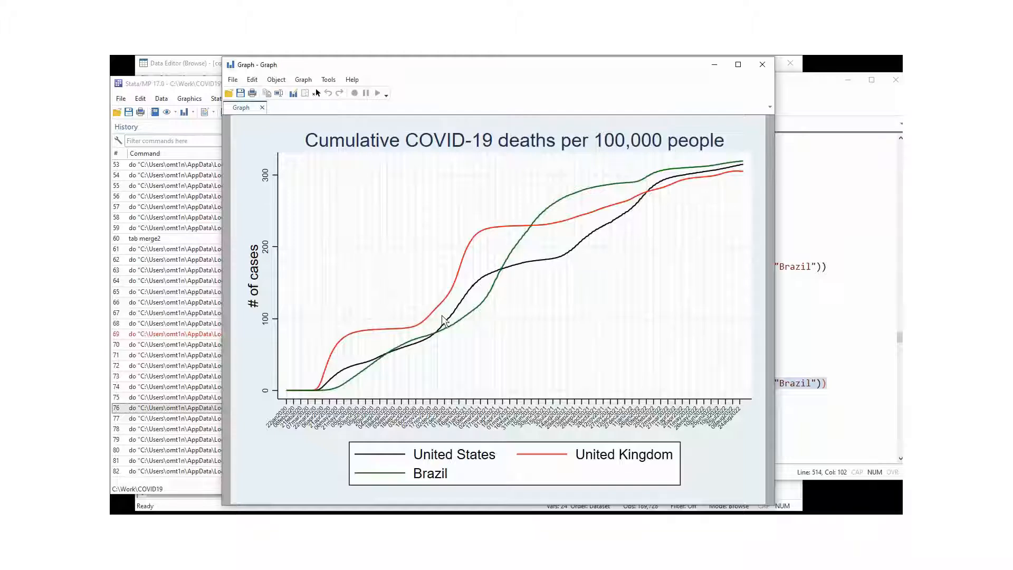
left_click(814, 108)
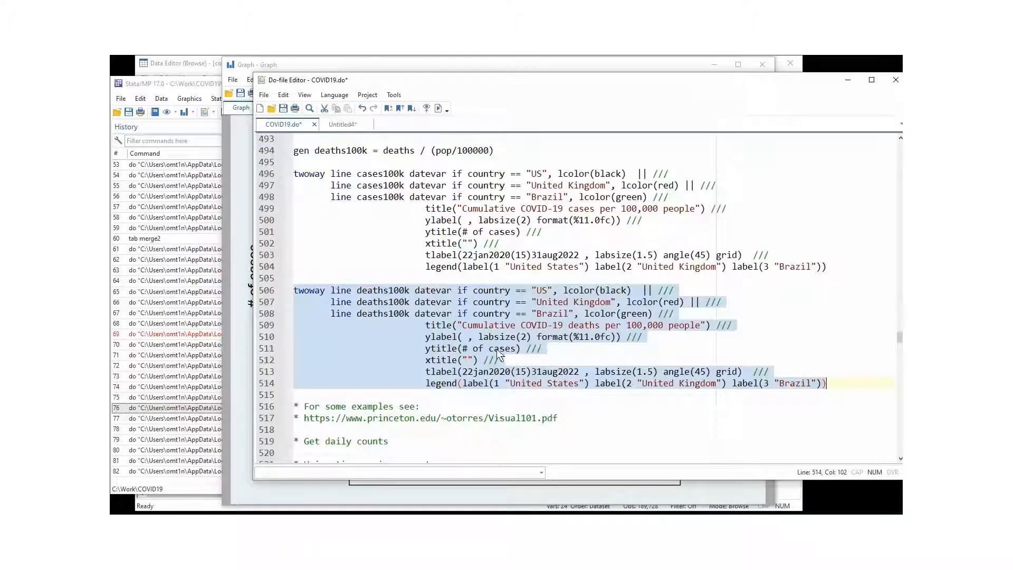
Declare the panel structure by running xtset country1 datevar, check its output and return to the do-file.
scroll(500, 355, "down", 4)
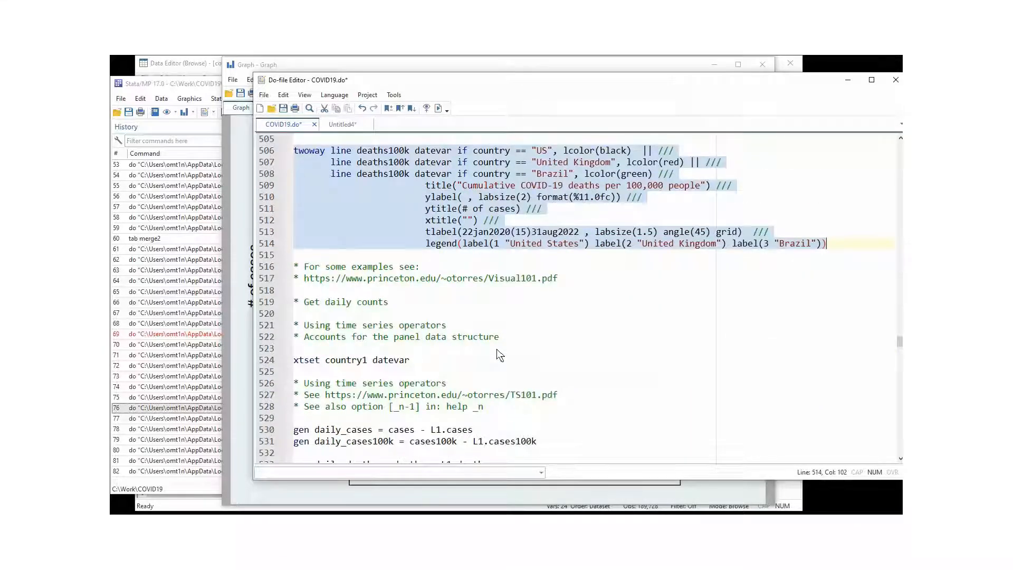
scroll(500, 355, "down", 1)
scroll(499, 355, "down", 1)
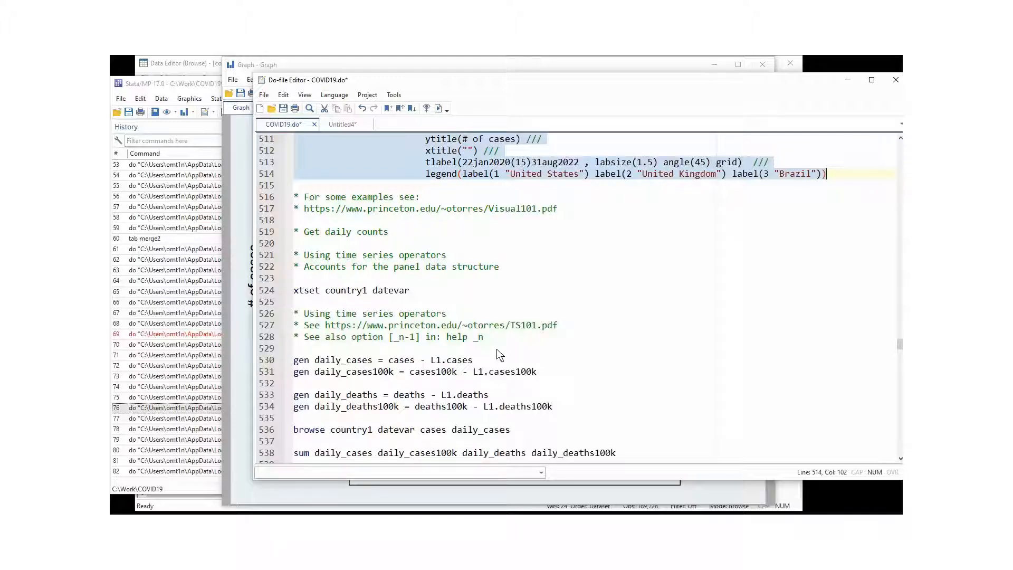
left_click(437, 277)
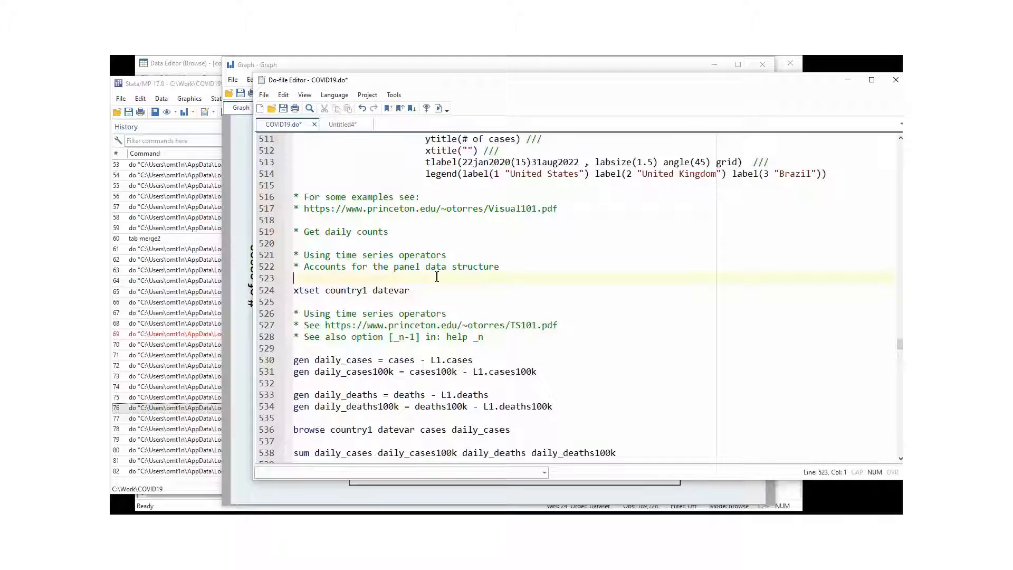
scroll(437, 276, "down", 1)
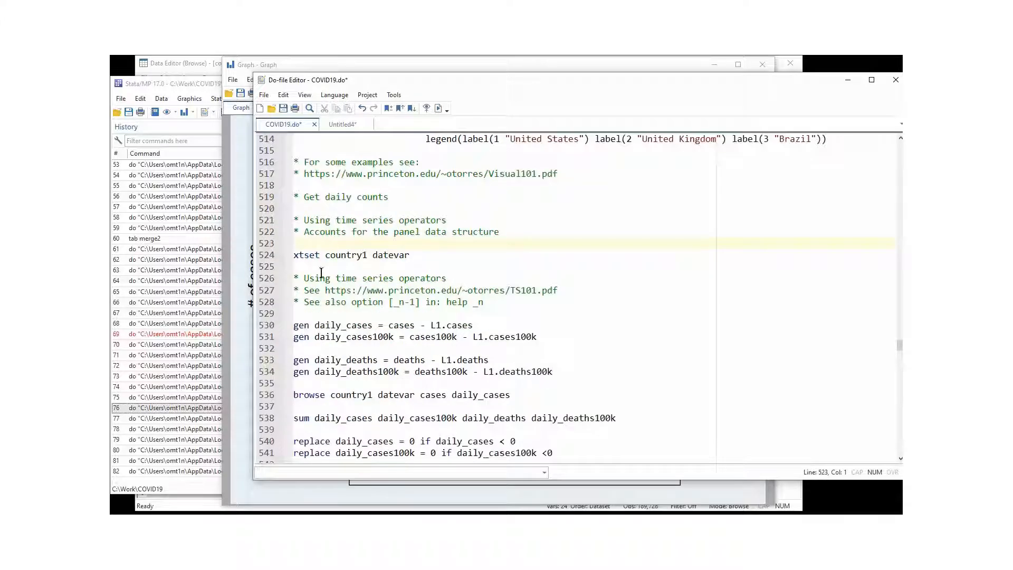
left_click(266, 258)
left_click(438, 109)
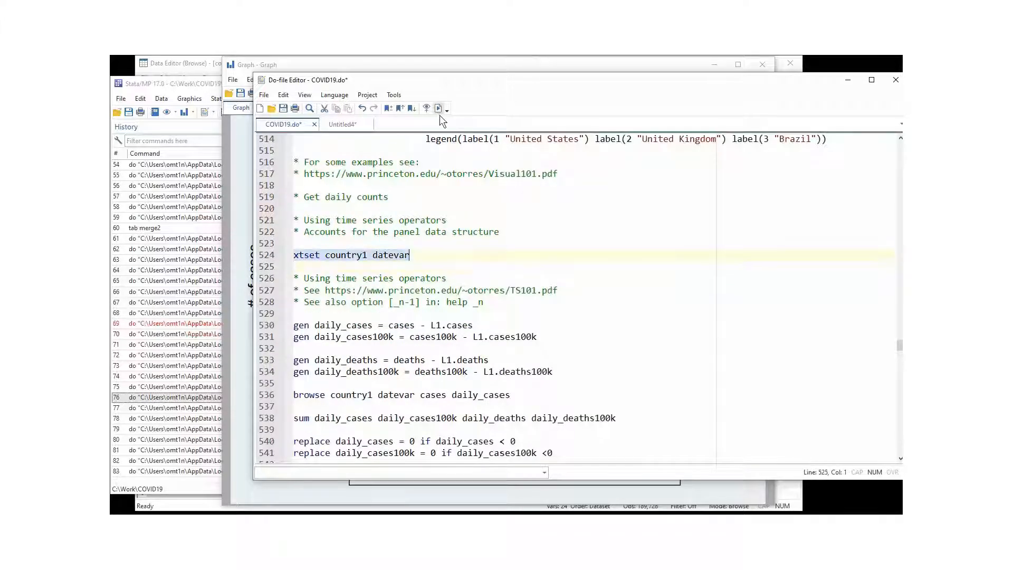
left_click(345, 278)
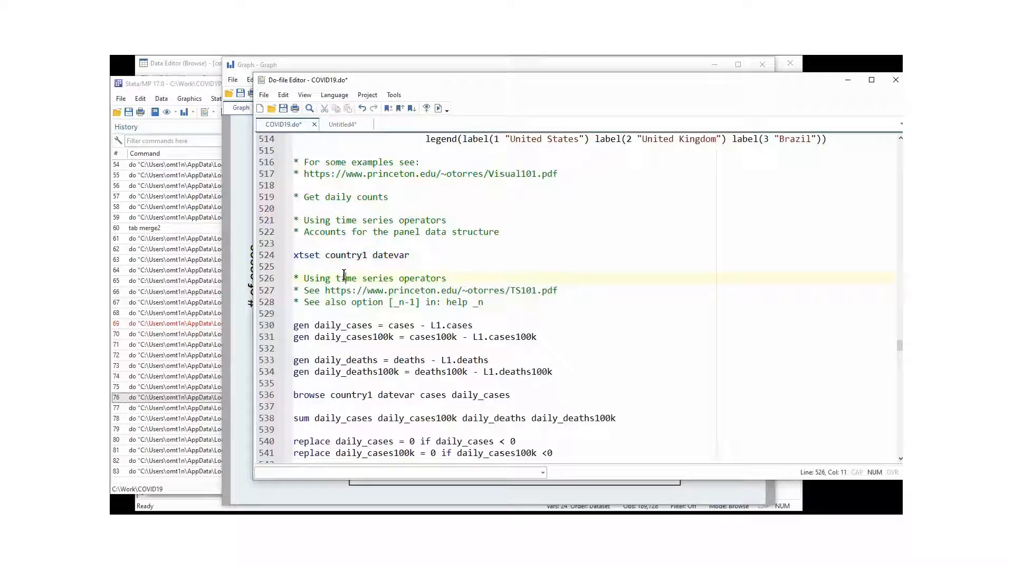
left_click(195, 481)
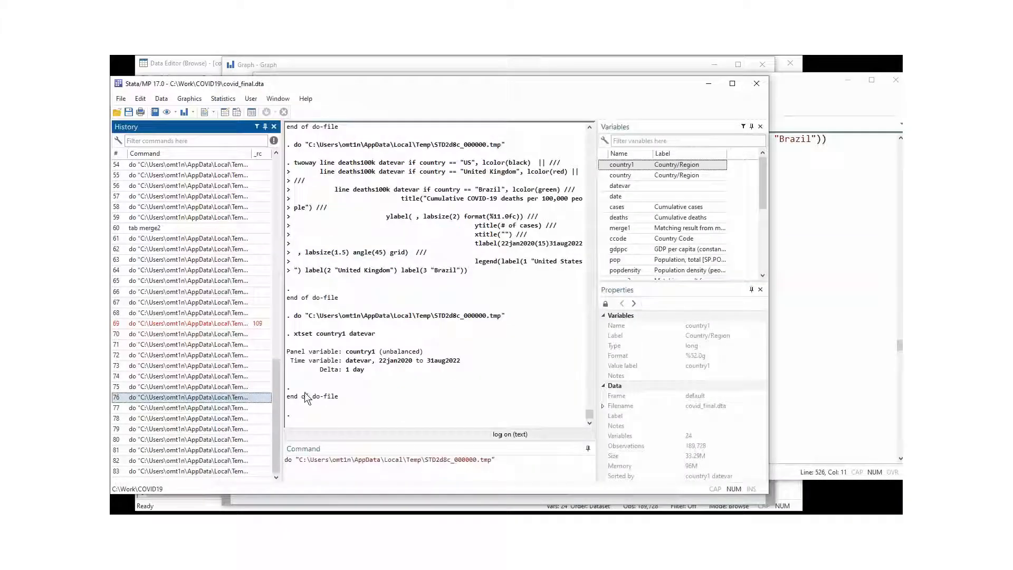
left_click(829, 231)
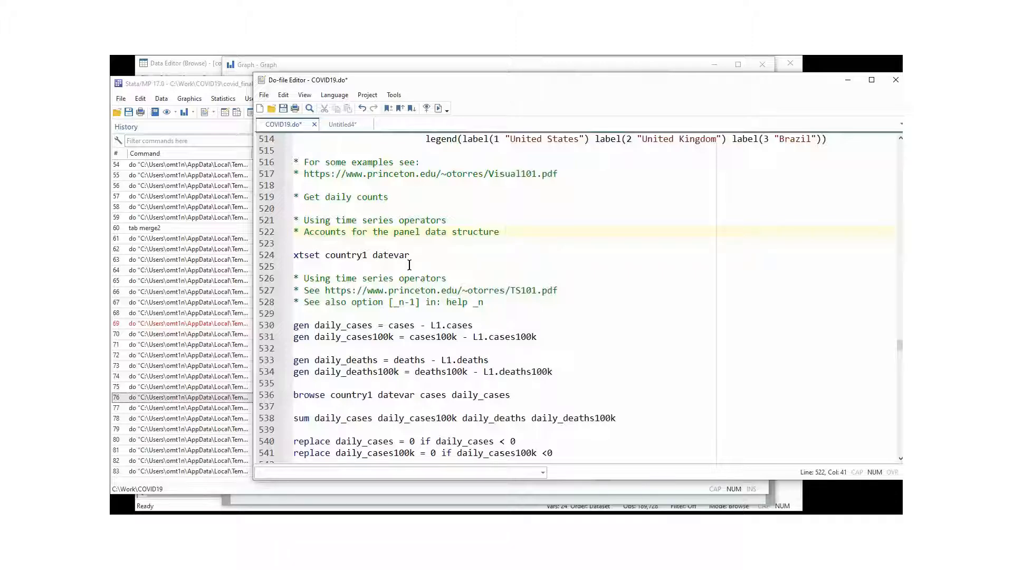
Examine the gen daily_cases command, which subtracts the one-day lag L1.cases from cumulative cases.
left_click(270, 256)
left_click(363, 315)
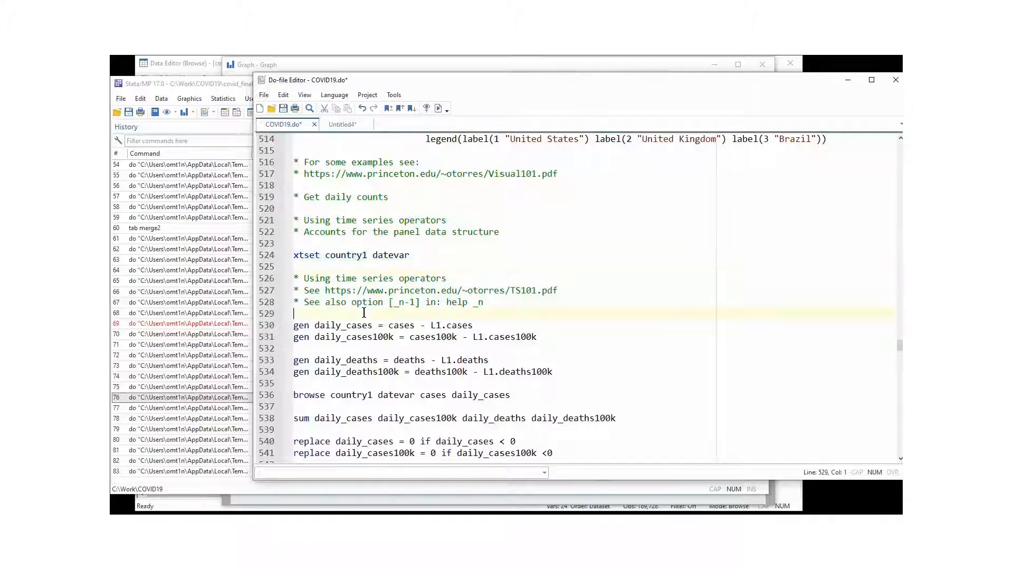
scroll(365, 312, "down", 1)
scroll(365, 312, "down", 1)
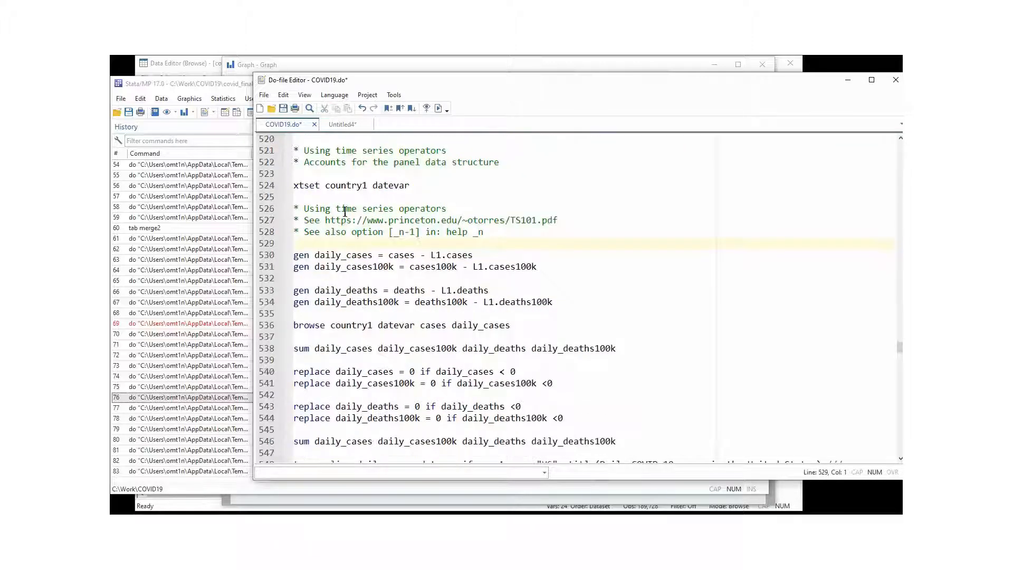
left_click(307, 256)
left_click_drag(305, 256, 294, 257)
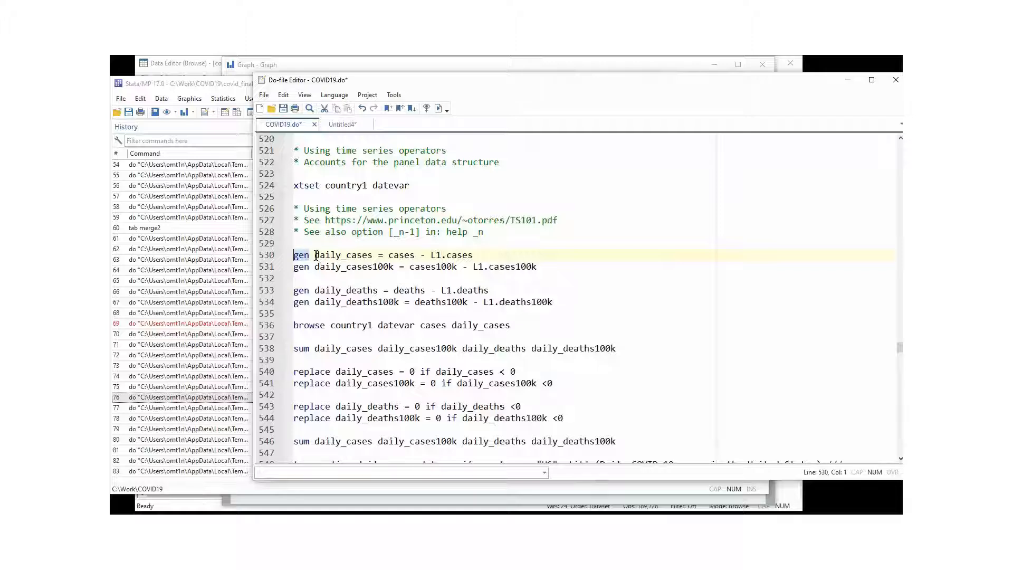
left_click_drag(315, 257, 373, 257)
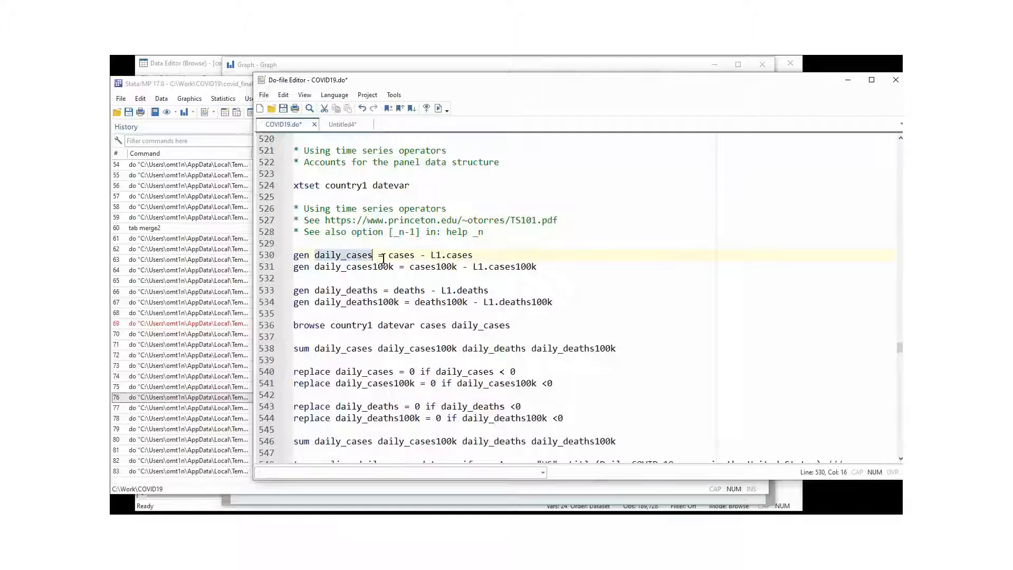
left_click(384, 258)
double_click(398, 256)
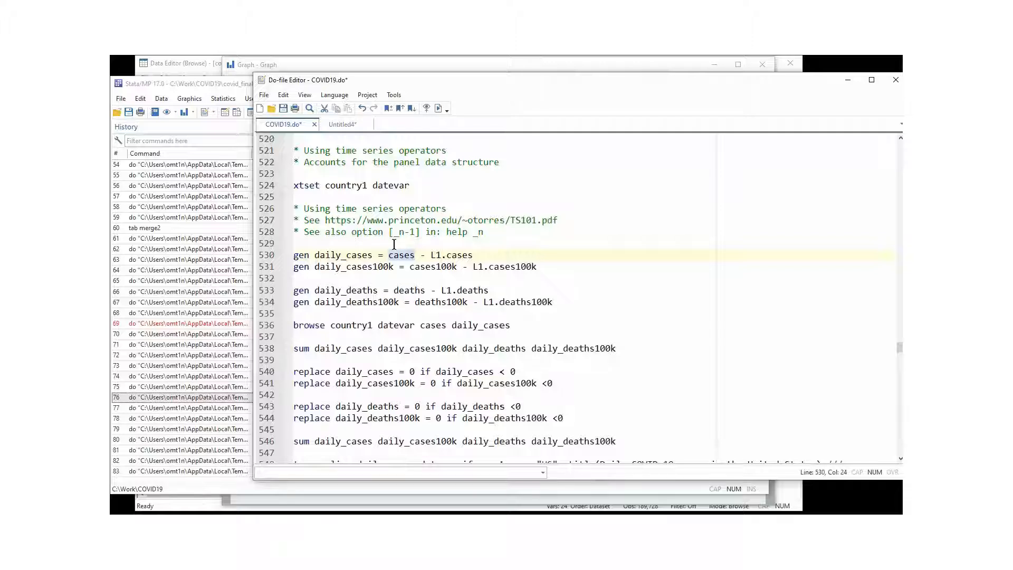
mouse_move(431, 255)
left_mouse_down()
mouse_move(474, 254)
mouse_move(430, 255)
left_mouse_up()
left_click(441, 255)
Generate daily_cases, daily_cases100k, daily_deaths and daily_deaths100k with the L1 lag operator, and browse country1, datevar, cases and daily_cases.
left_click_drag(394, 267, 316, 268)
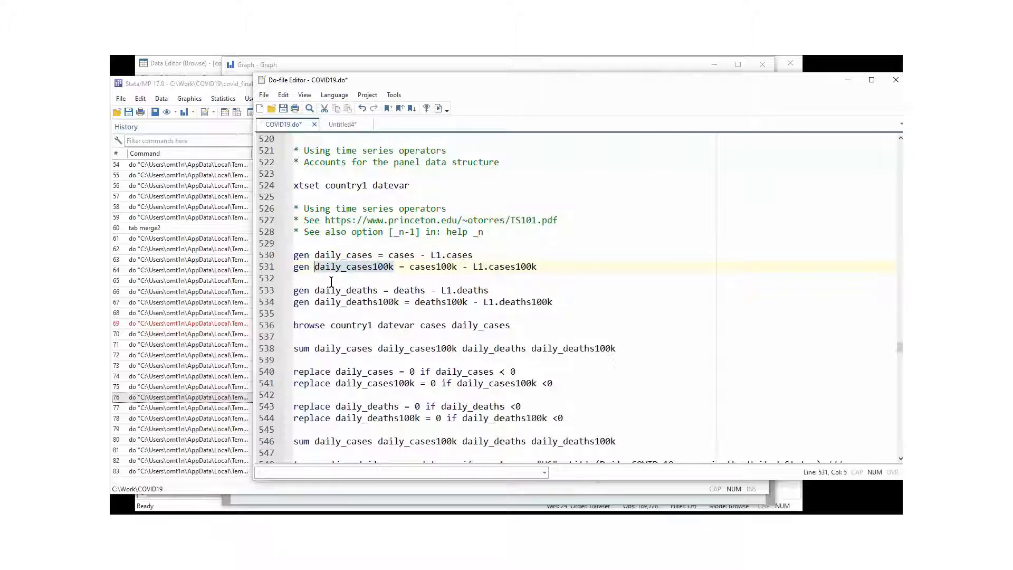
left_click(345, 290)
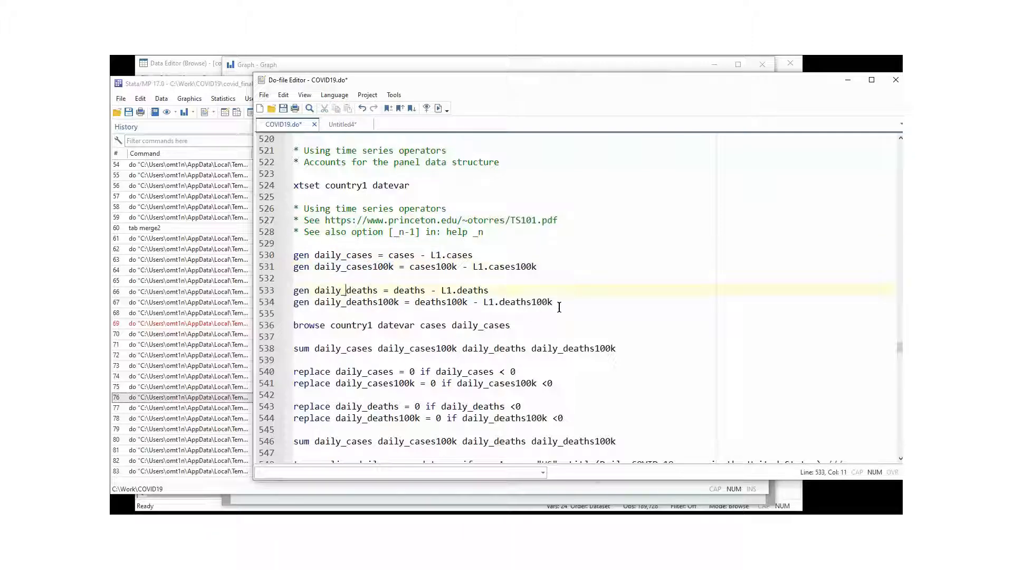
left_click_drag(515, 326, 293, 254)
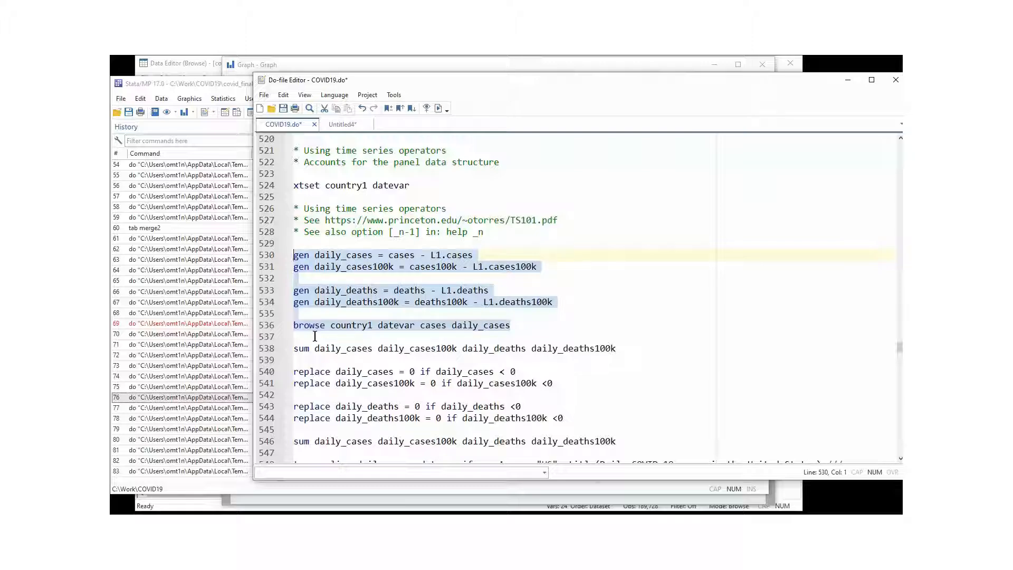
left_click(438, 108)
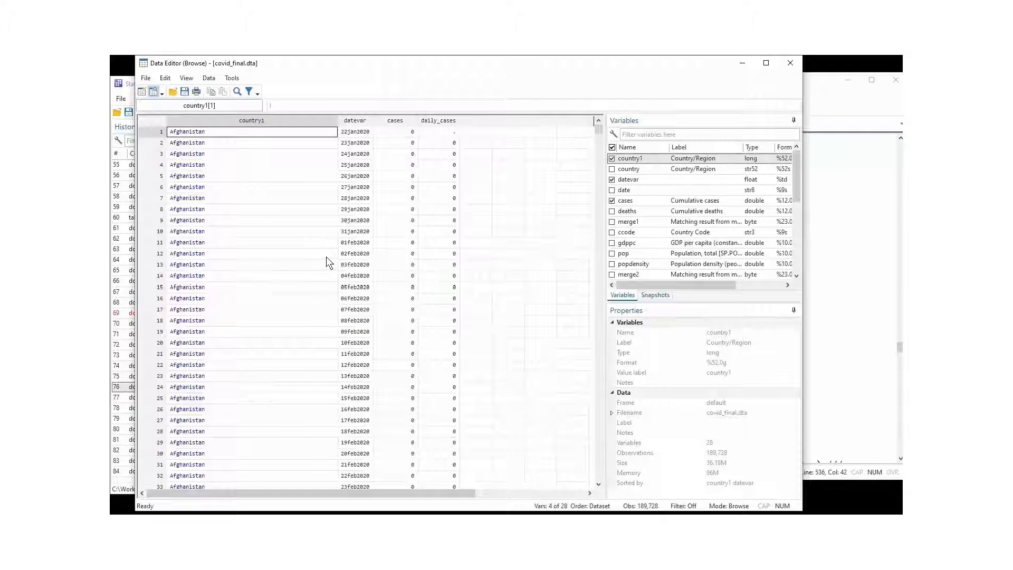
Check Afghanistan's first daily_cases value on 22jan2020 and compare its rows for 23feb2020 and 24feb2020.
left_click(158, 133)
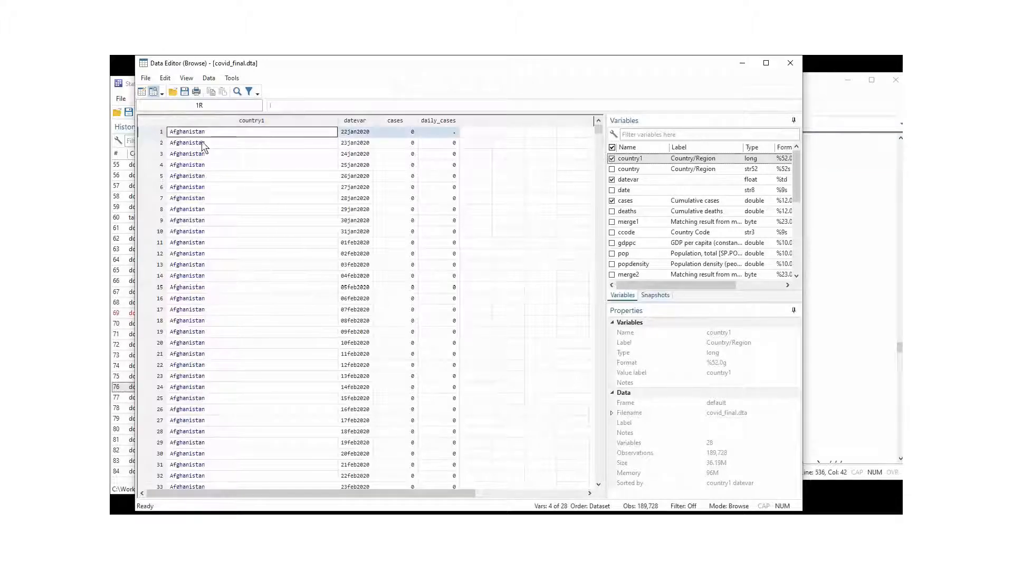
left_click(439, 135)
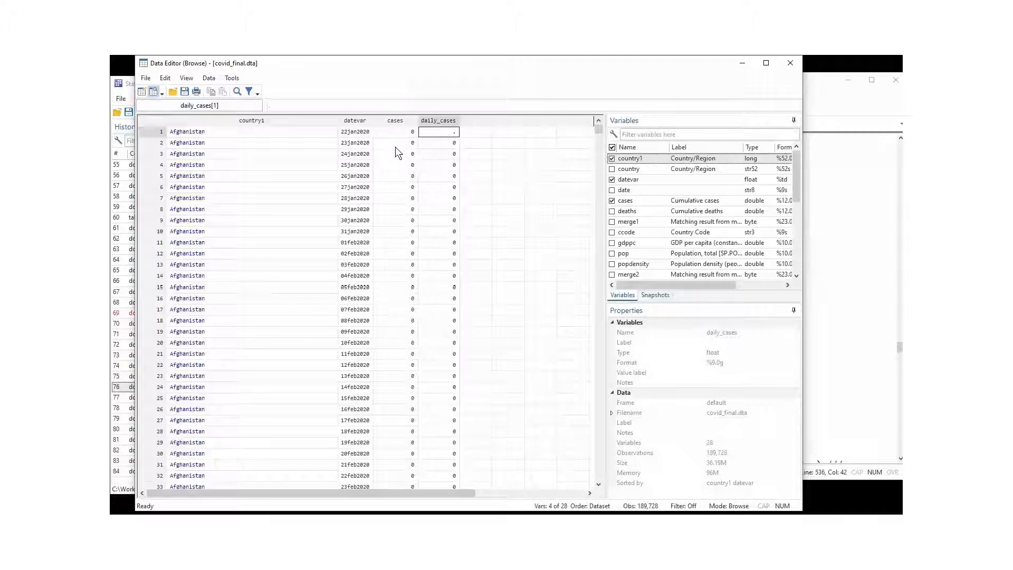
scroll(395, 147, "down", 16)
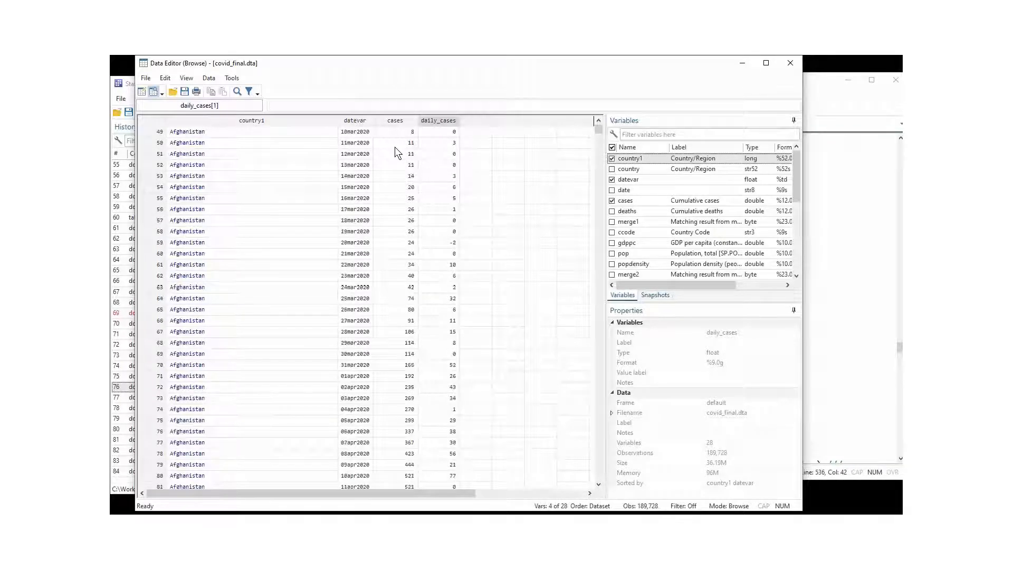
scroll(395, 147, "up", 7)
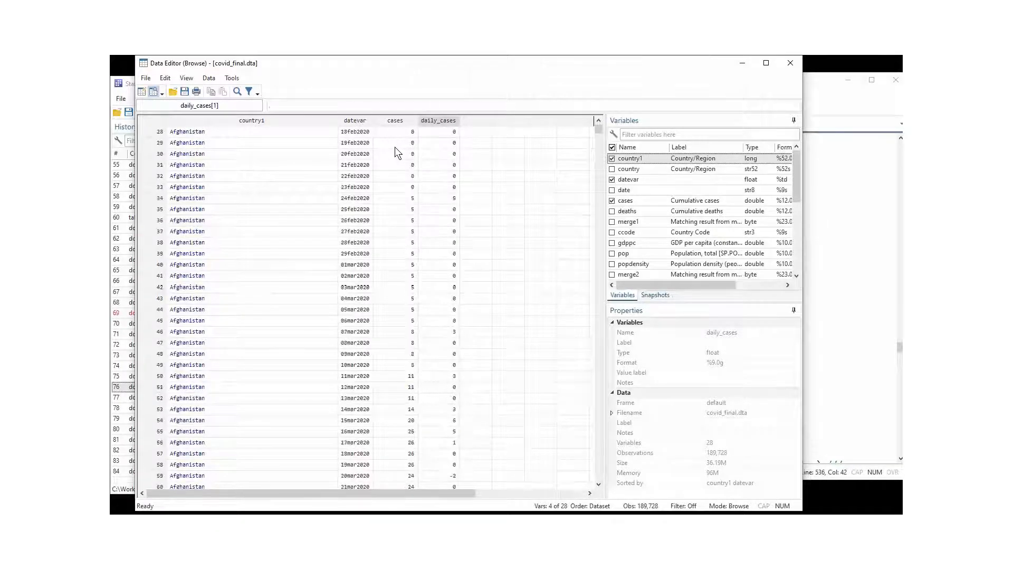
scroll(413, 279, "up", 3)
left_click_drag(411, 299, 454, 301)
left_click(159, 289)
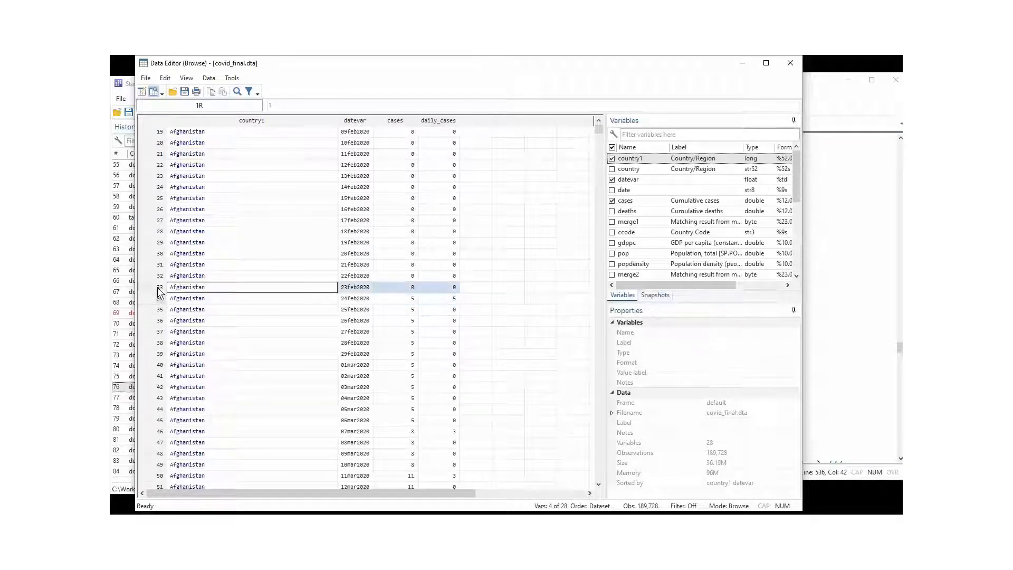
left_click(159, 297, "shift")
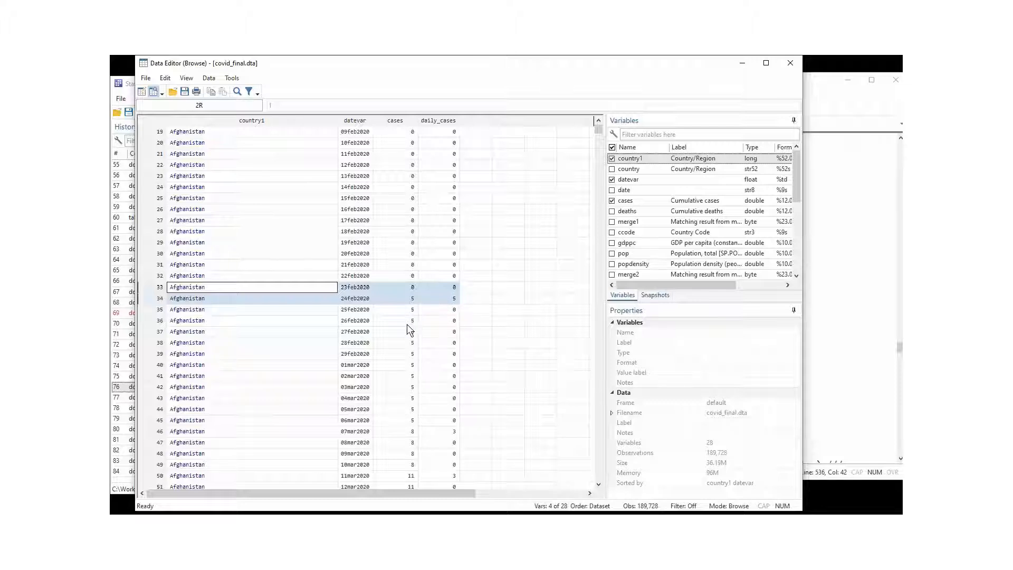
Check Afghanistan's daily_cases against cumulative cases for 25feb2020, 07mar2020 and 11mar2020, and look through the following dates.
left_click(450, 320)
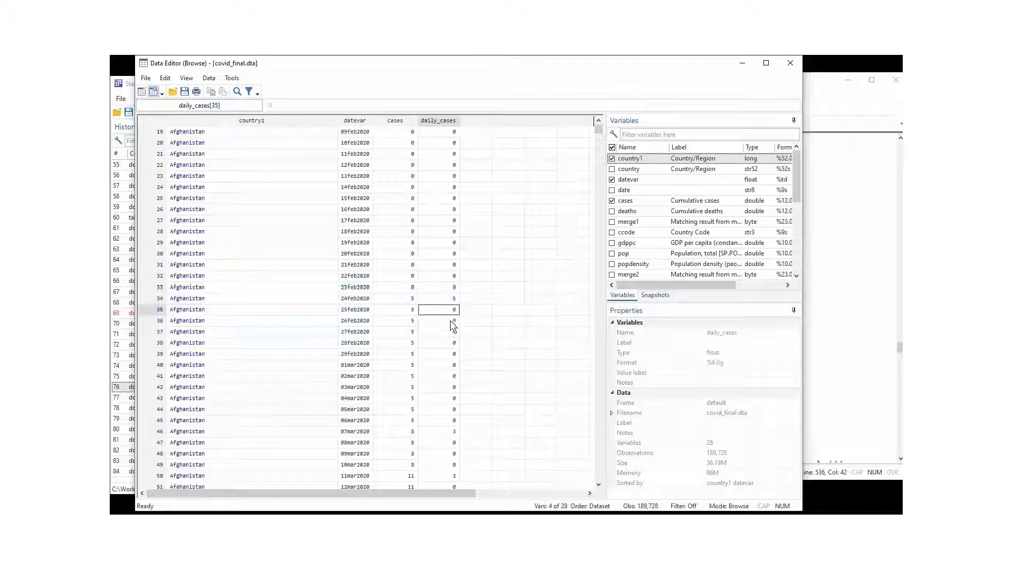
left_click(447, 311)
scroll(442, 343, "down", 3)
scroll(439, 347, "down", 2)
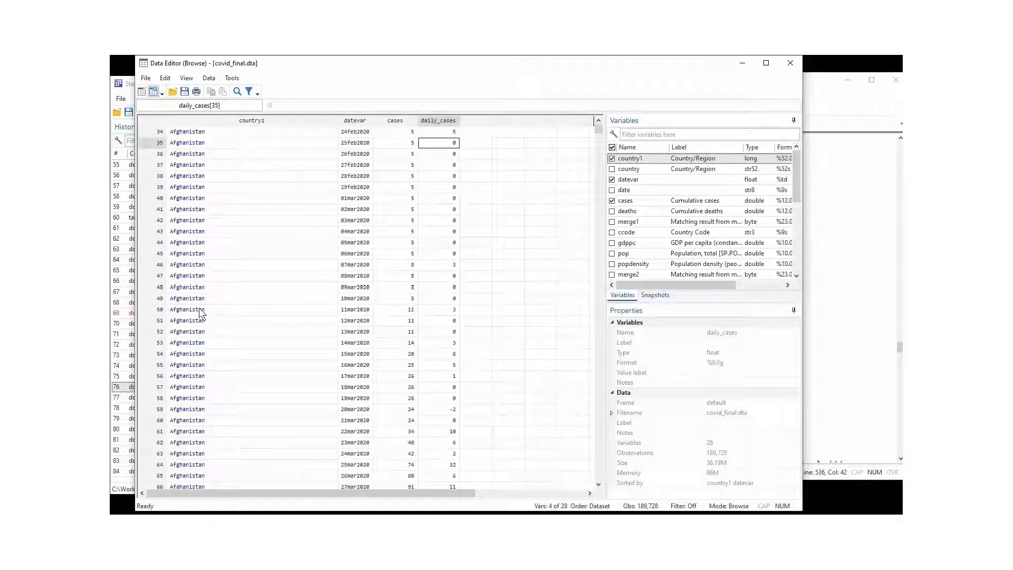
left_click(164, 310)
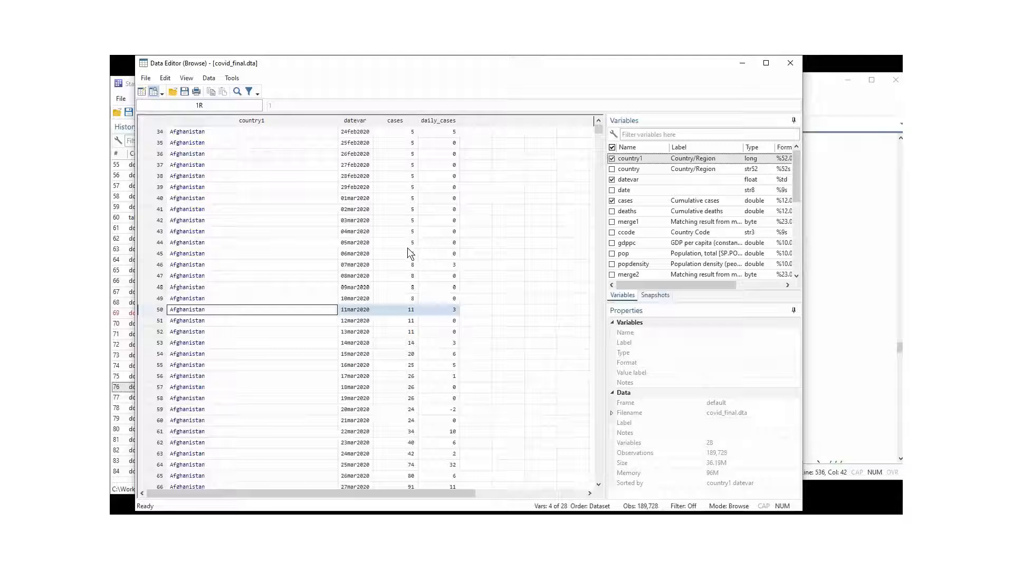
left_click(160, 265)
left_click_drag(160, 266, 163, 257)
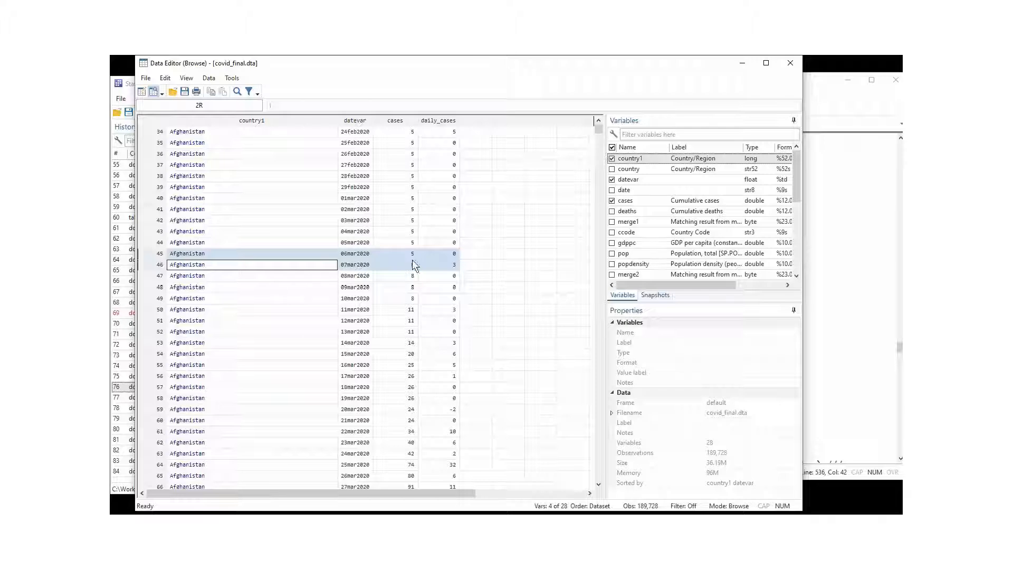
left_click(446, 267)
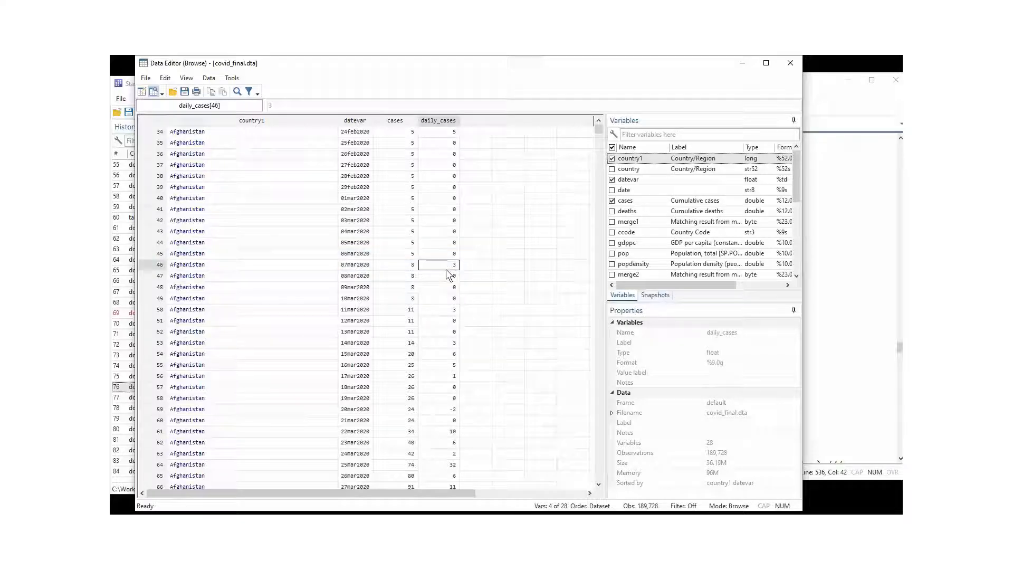
left_click(449, 310)
scroll(455, 388, "down", 7)
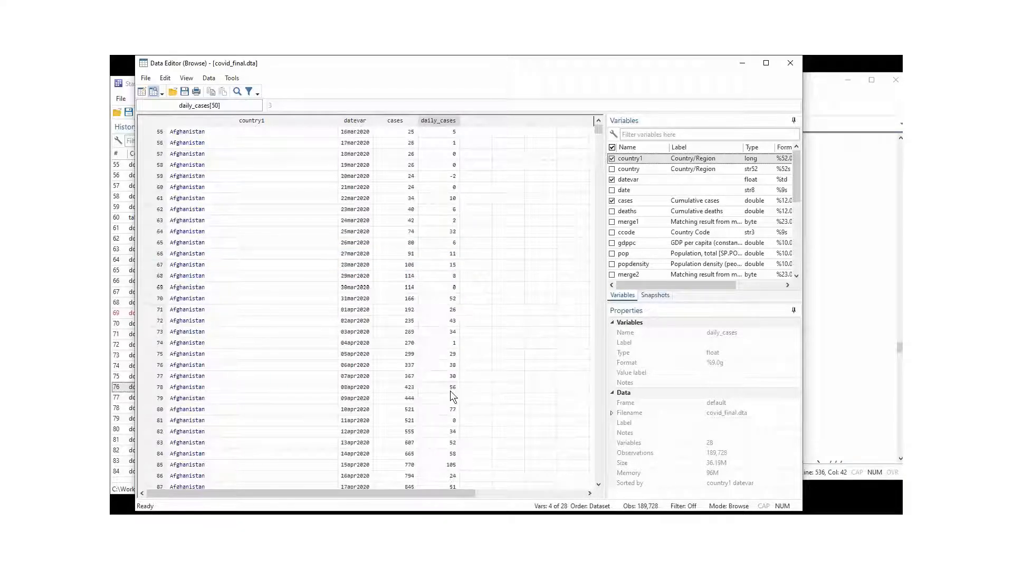
scroll(447, 389, "down", 17)
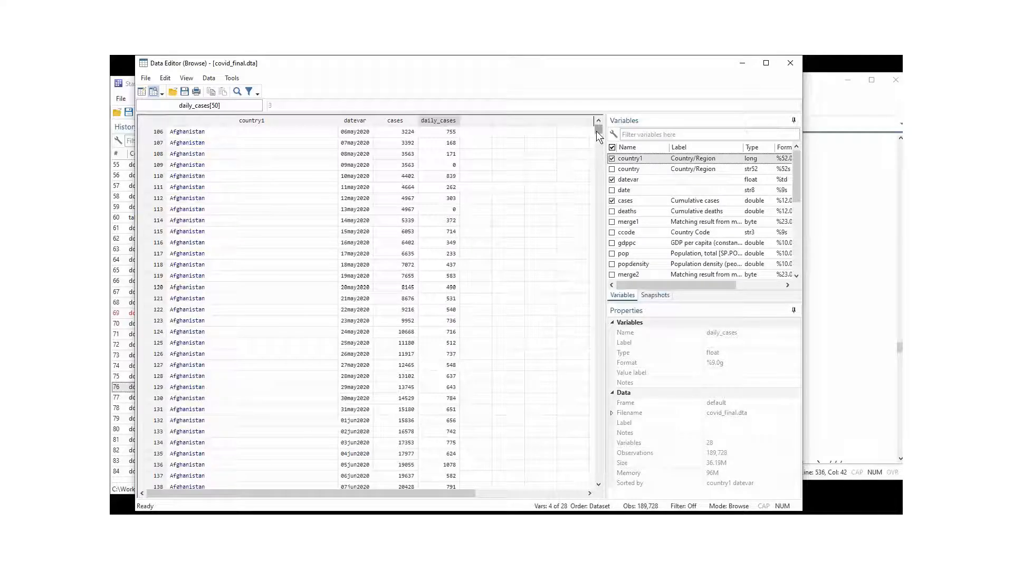
Find the boundary between Azerbaijan and Bahamas and check daily_cases for Bahamas on 22jan2020.
left_click_drag(600, 136, 600, 152)
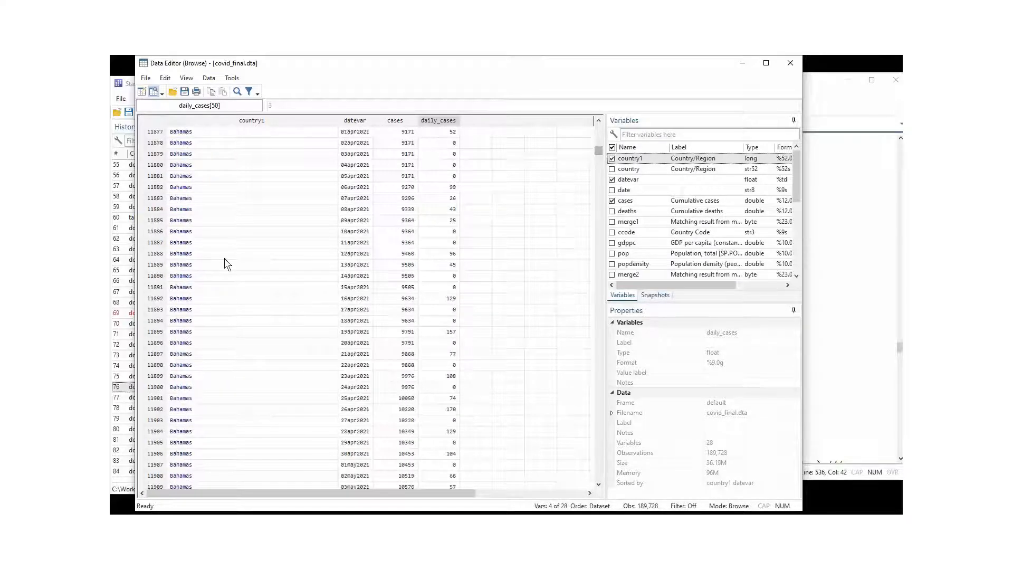
scroll(207, 256, "up", 20)
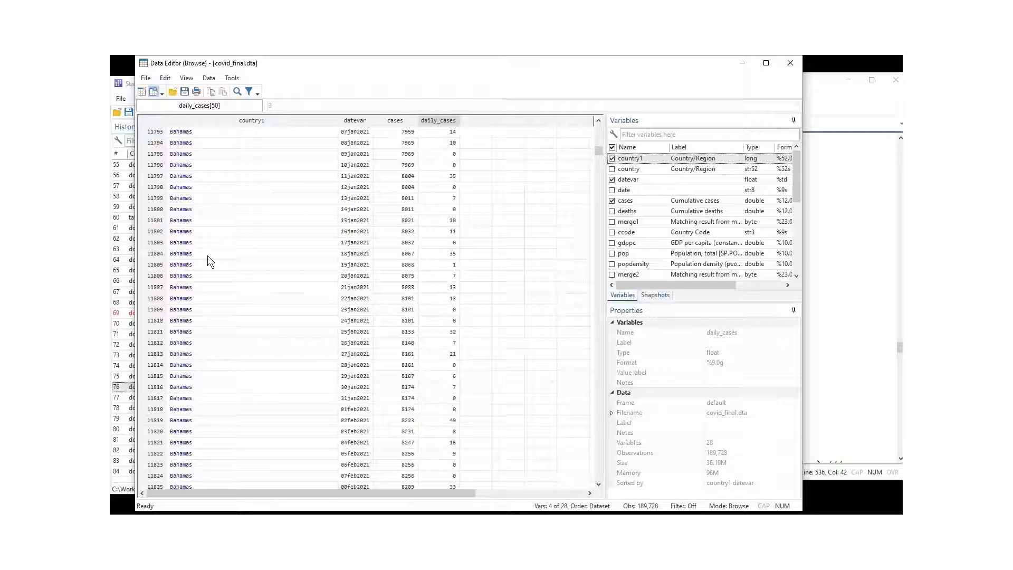
scroll(208, 255, "up", 20)
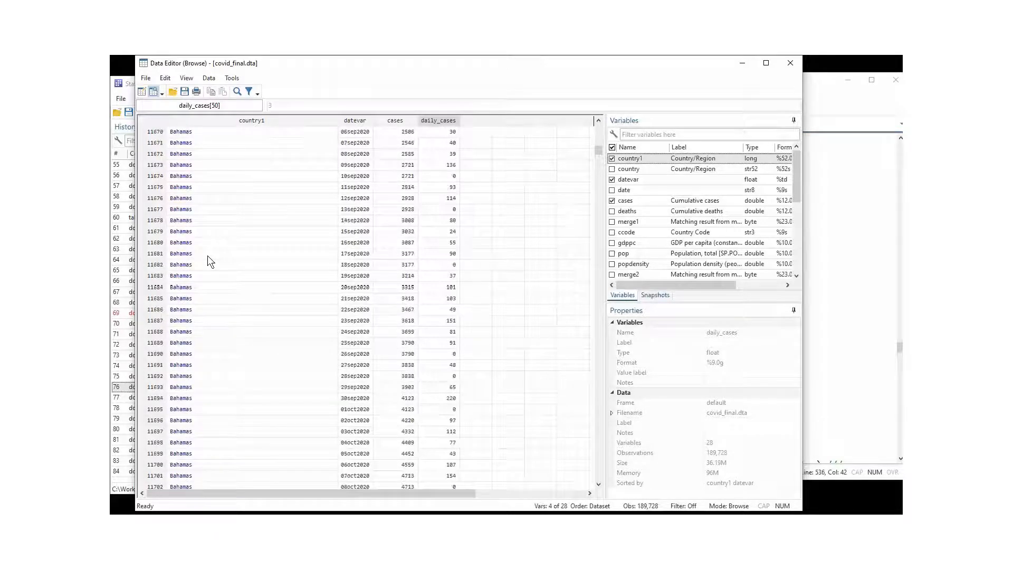
scroll(208, 255, "up", 20)
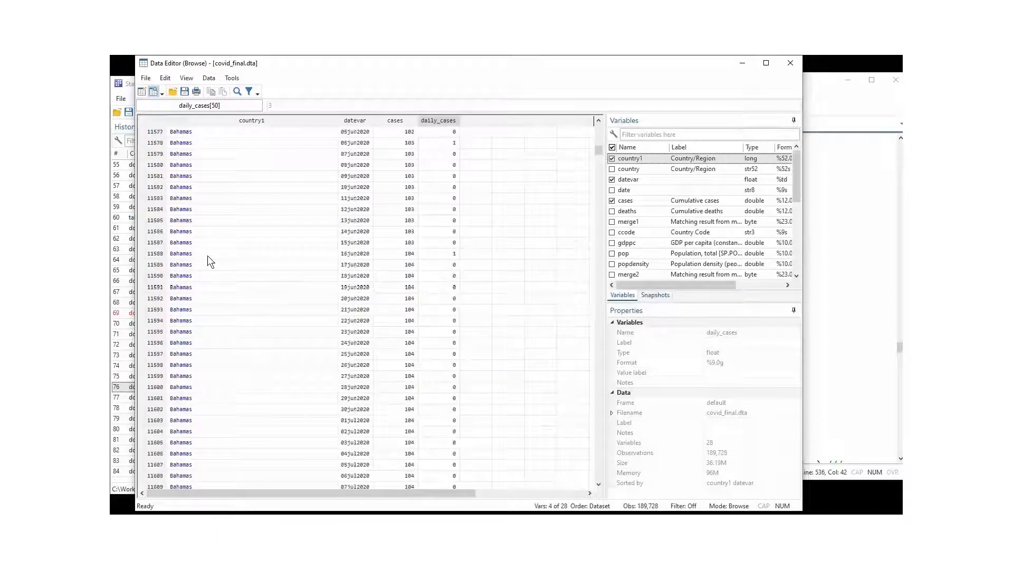
scroll(207, 256, "up", 20)
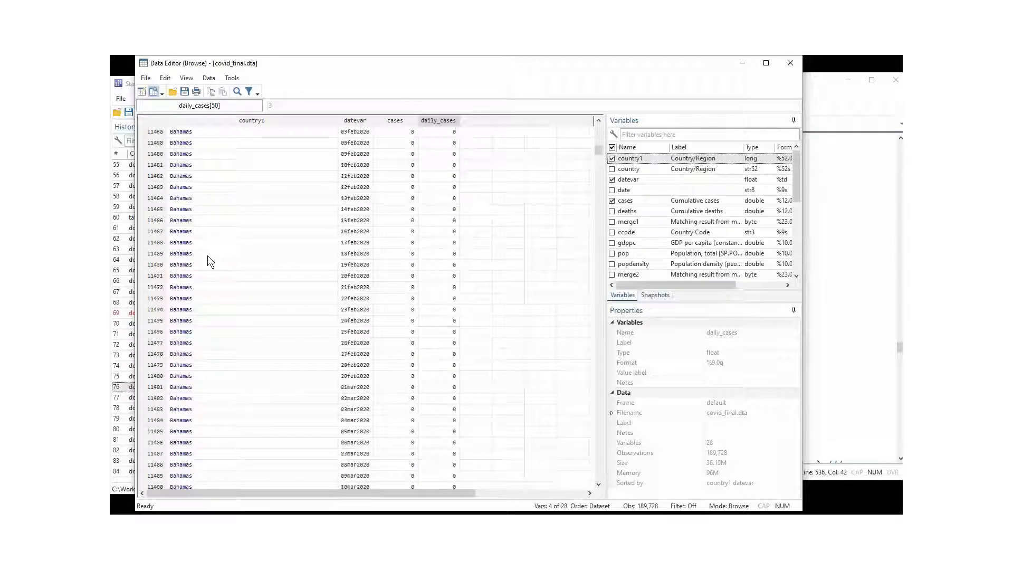
scroll(208, 256, "up", 9)
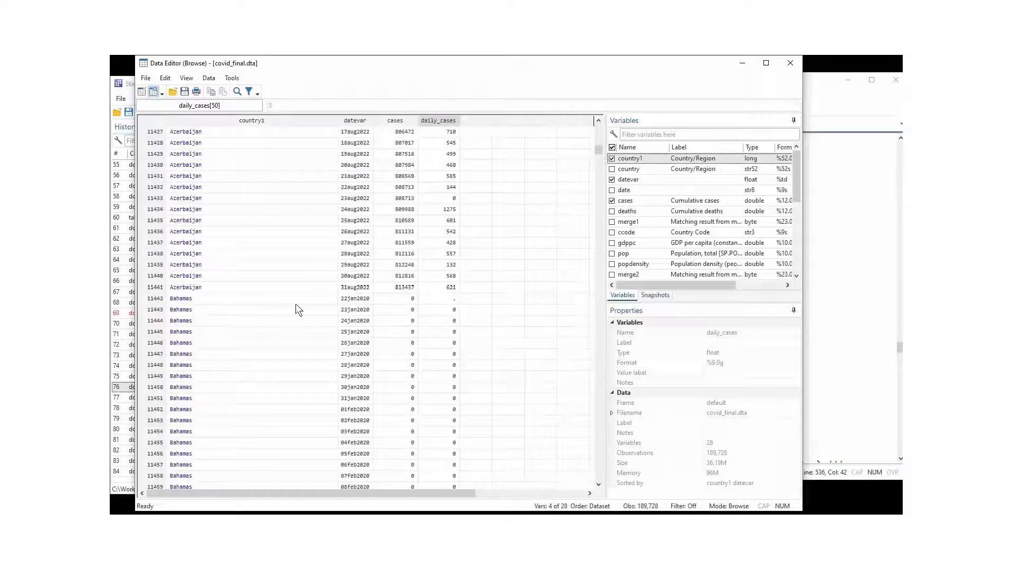
left_click_drag(155, 287, 156, 301)
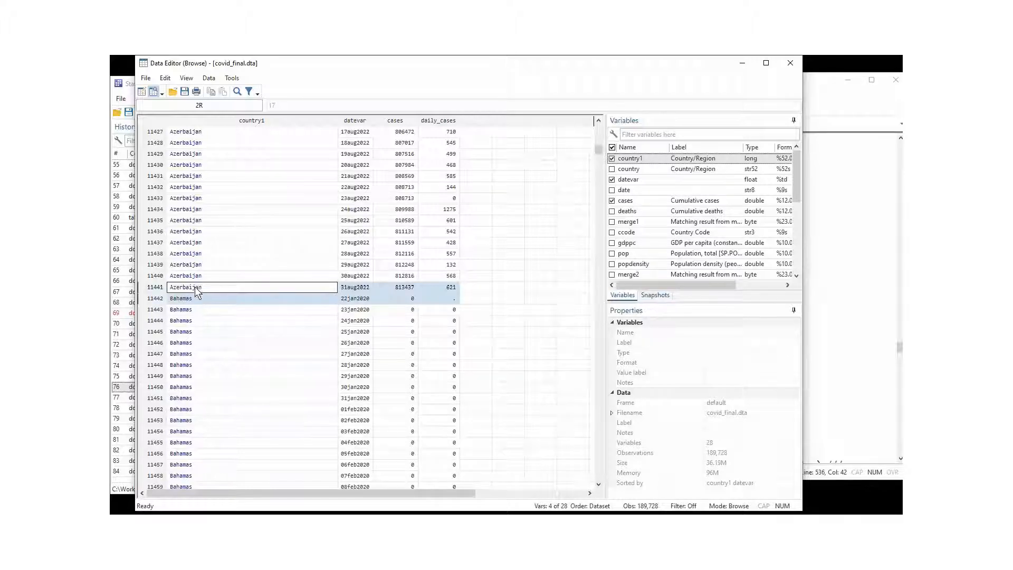
left_click(445, 300)
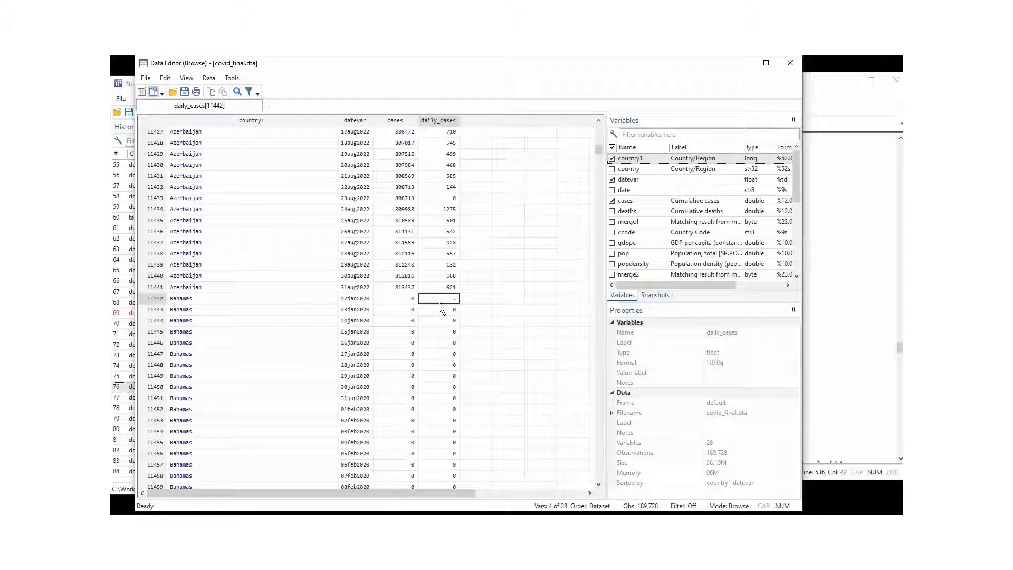
Summarize daily_cases, daily_cases100k, daily_deaths and daily_deaths100k by running line 538 of the do-file.
left_click(828, 114)
left_click(537, 358)
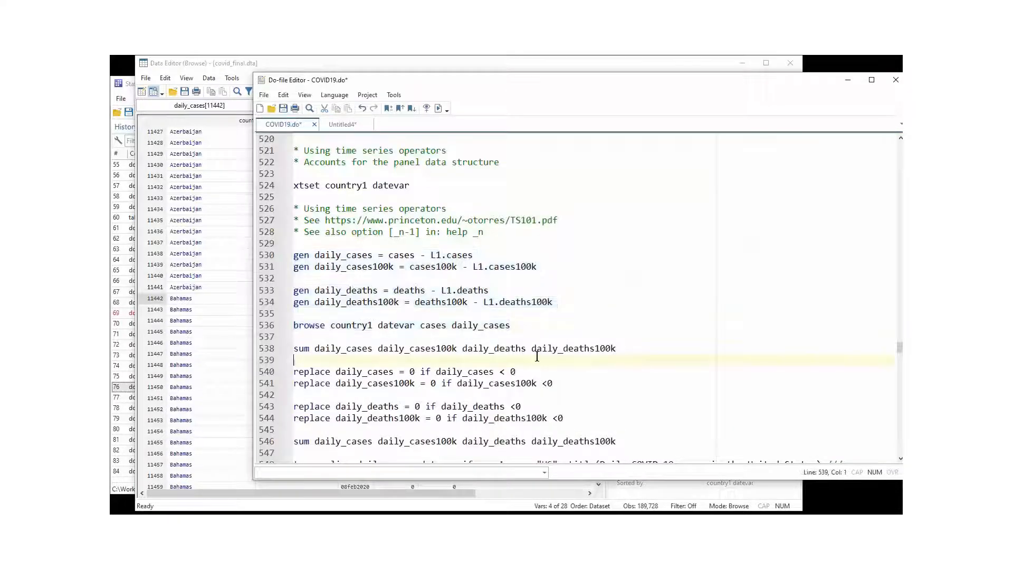
scroll(537, 358, "down", 2)
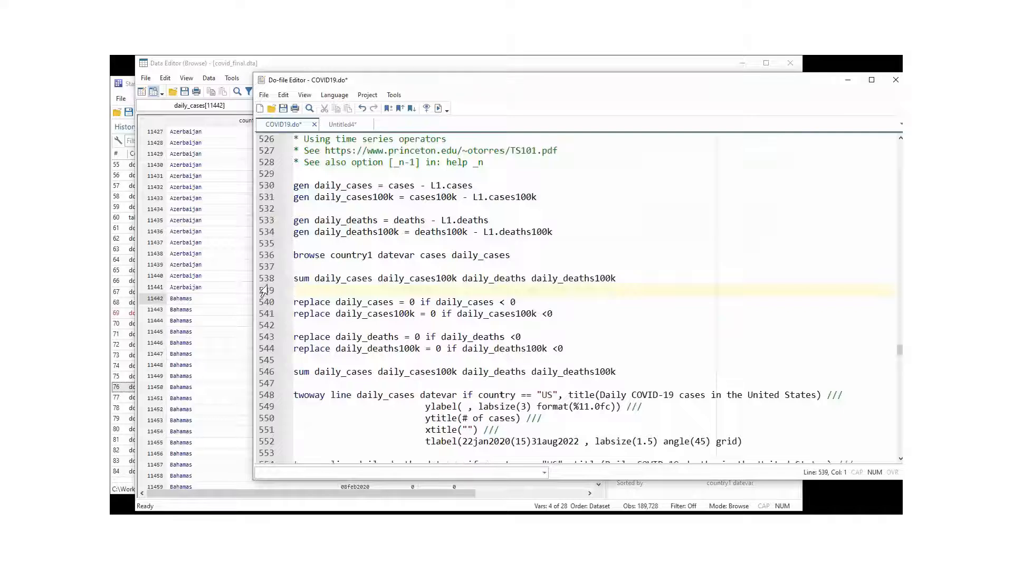
double_click(306, 279)
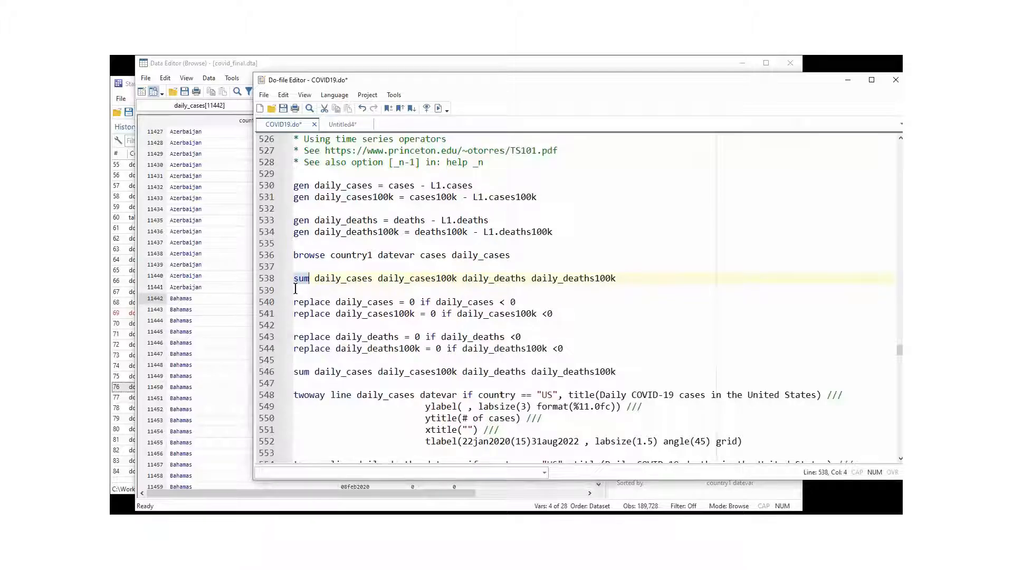
left_click(315, 279)
left_click_drag(315, 280, 615, 280)
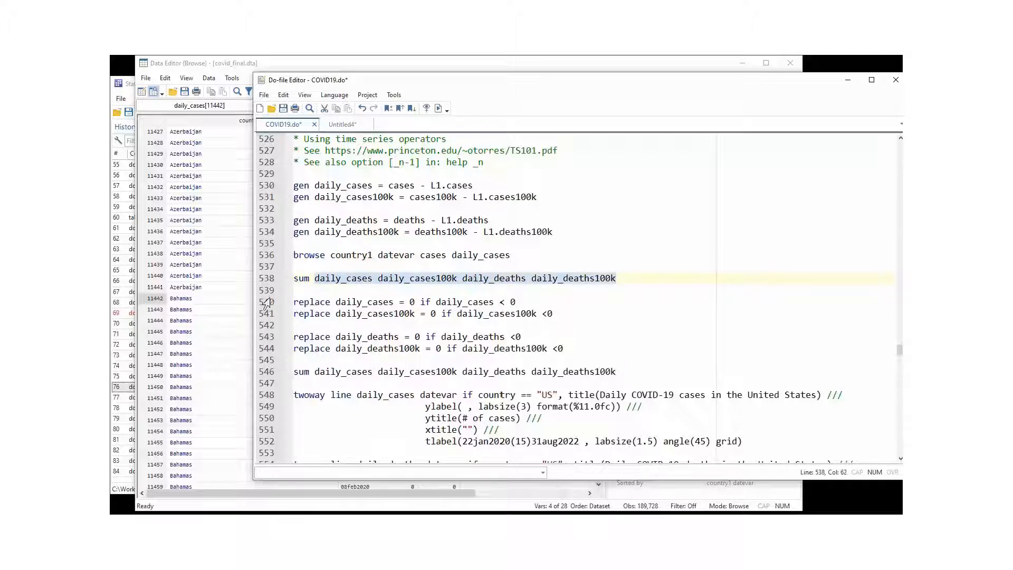
left_click(262, 280)
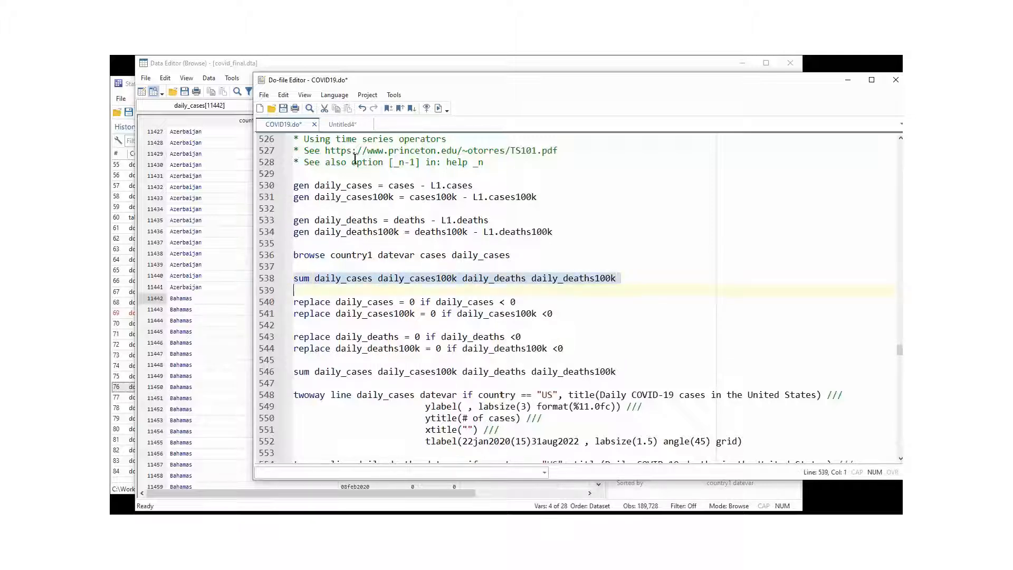
left_click(441, 109)
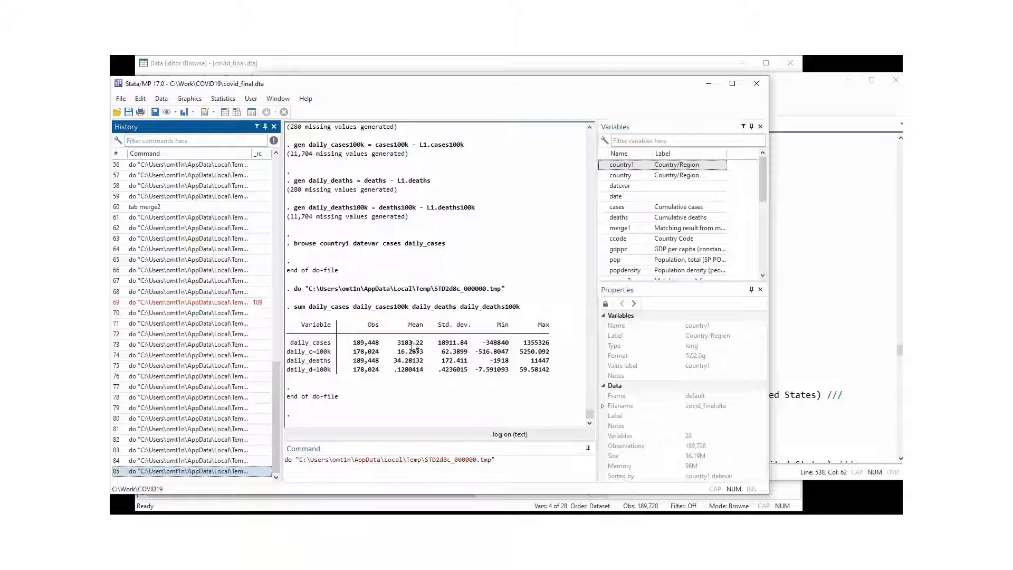
Examine the minimum values of the four daily variables in the summary table for negative counts.
left_click(487, 348)
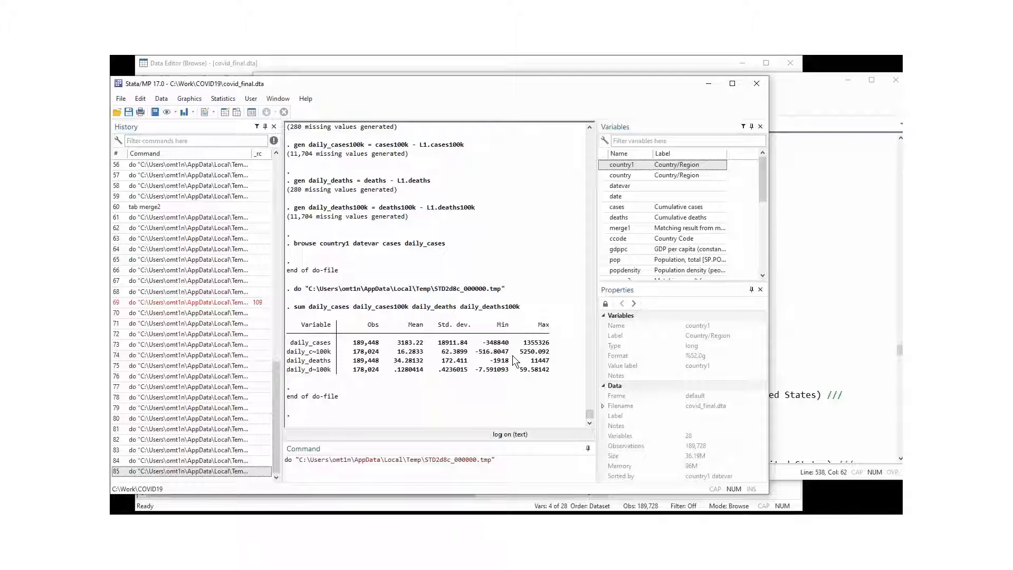
left_click_drag(481, 342, 510, 348)
left_click(497, 359)
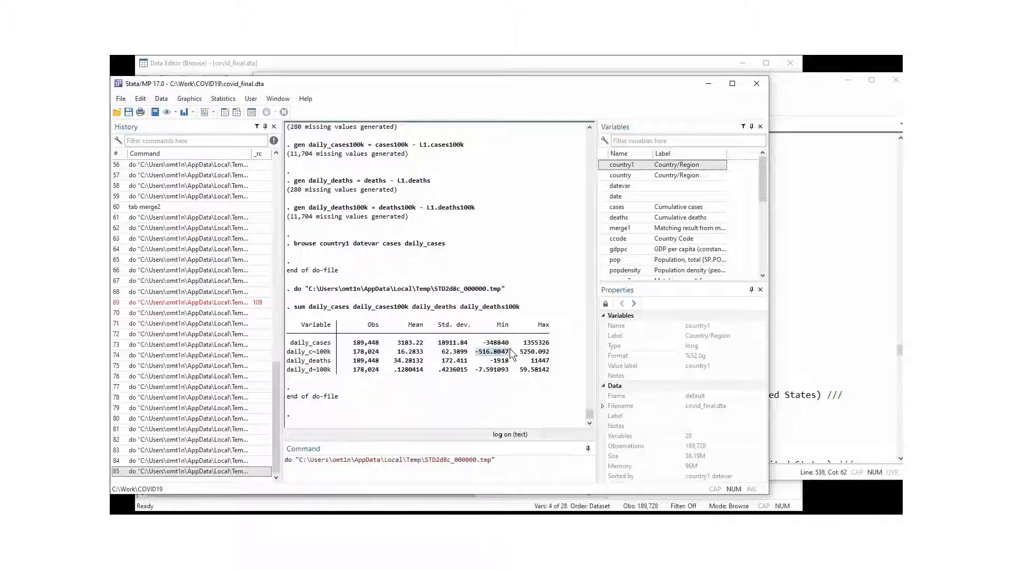
left_click(499, 368)
double_click(500, 362)
left_click_drag(475, 370, 510, 373)
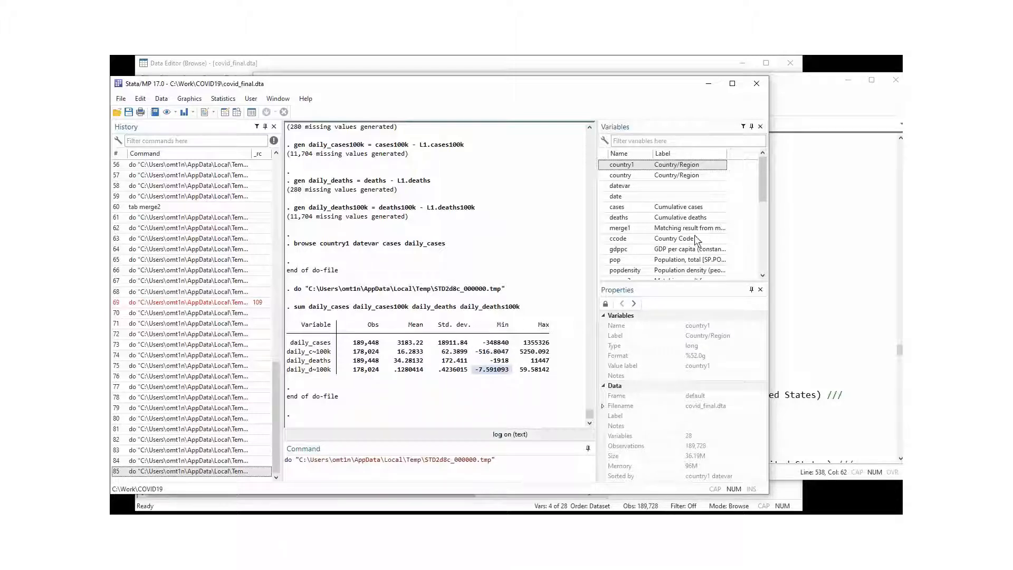
left_click(793, 106)
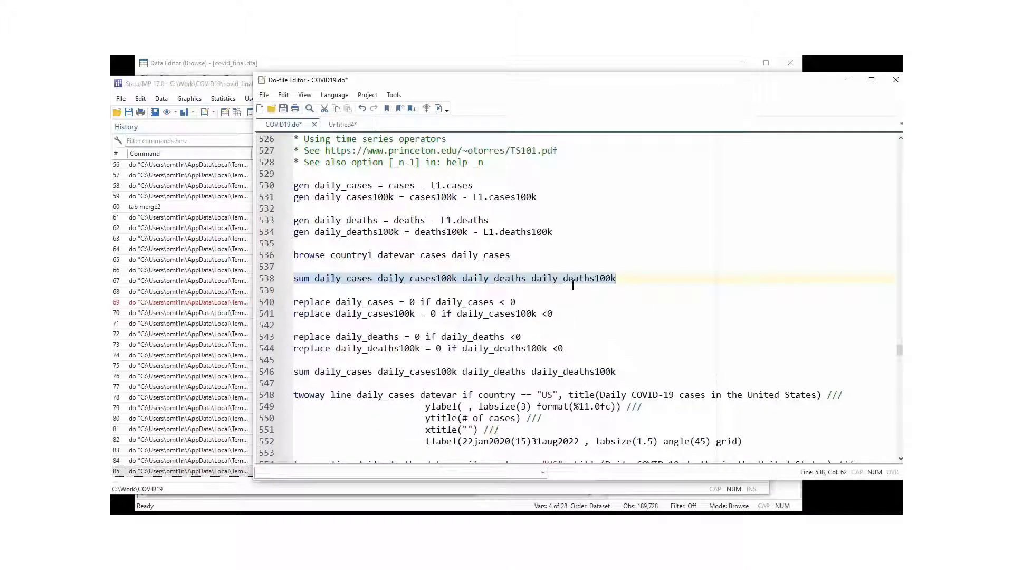
left_click(512, 327)
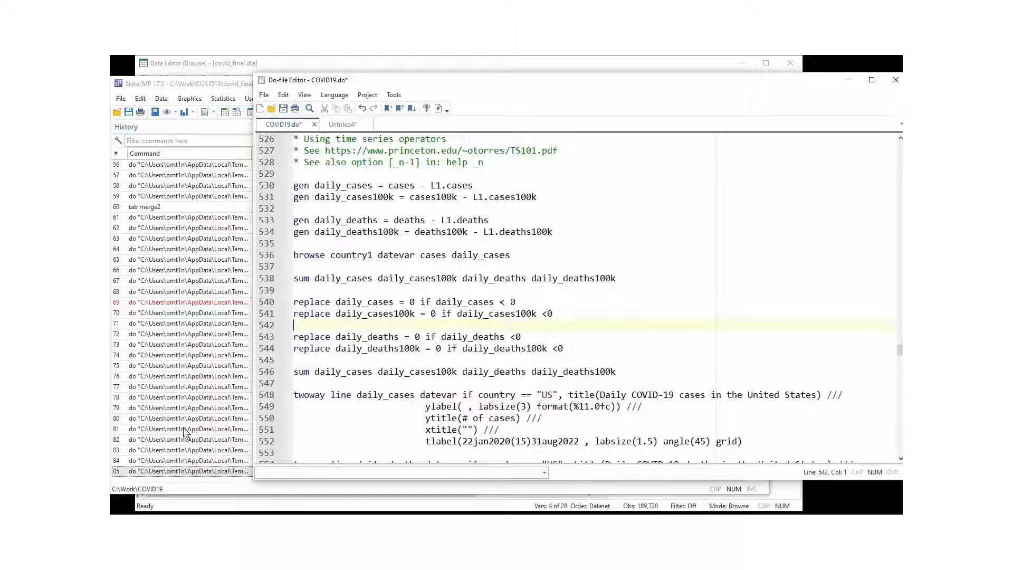
left_click(200, 450)
left_click_drag(479, 343, 504, 353)
left_click(812, 113)
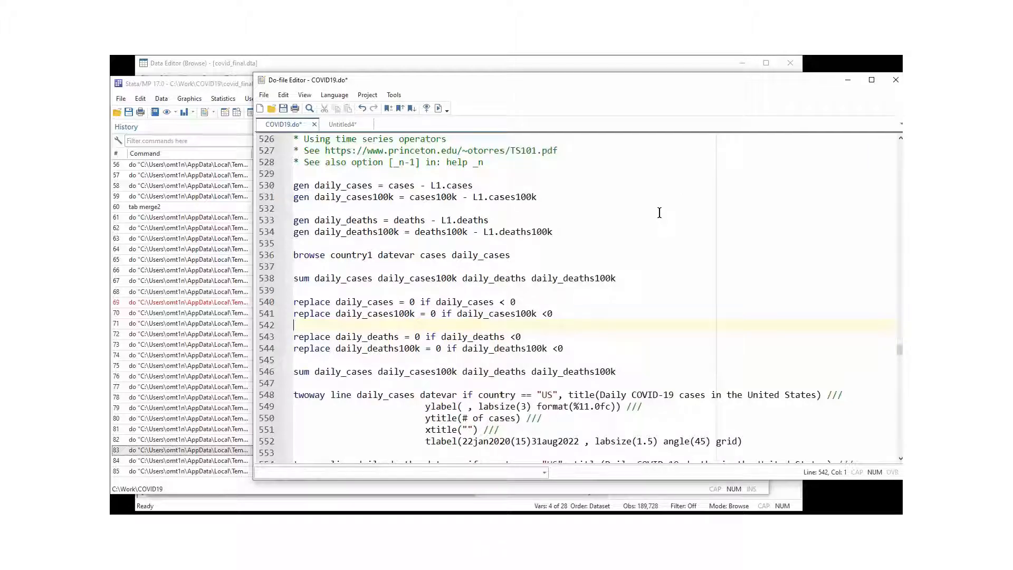
Replace negative values with 0 in daily_cases, daily_cases100k, daily_deaths and daily_deaths100k, and summarize the four variables again.
double_click(308, 302)
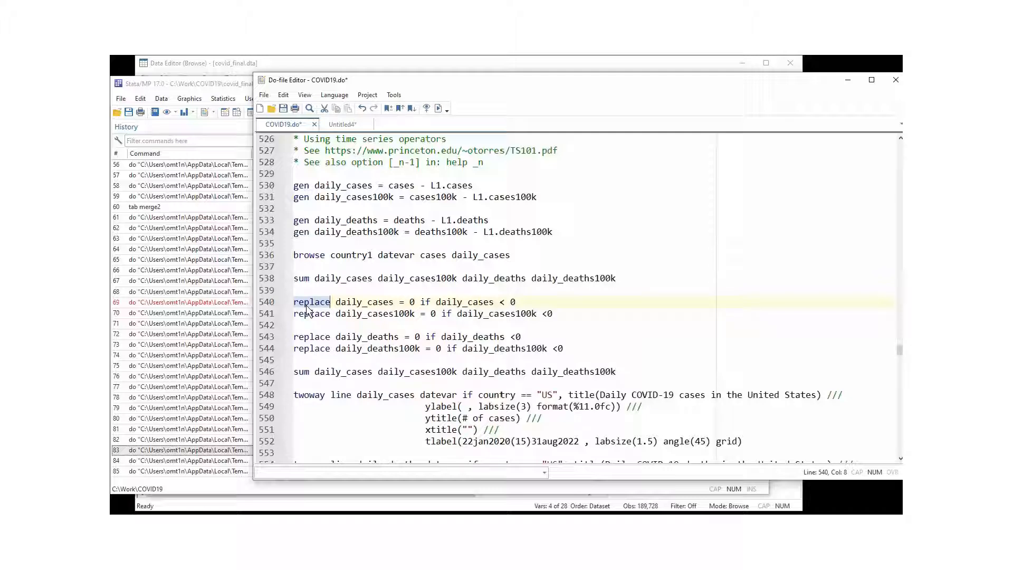
double_click(346, 305)
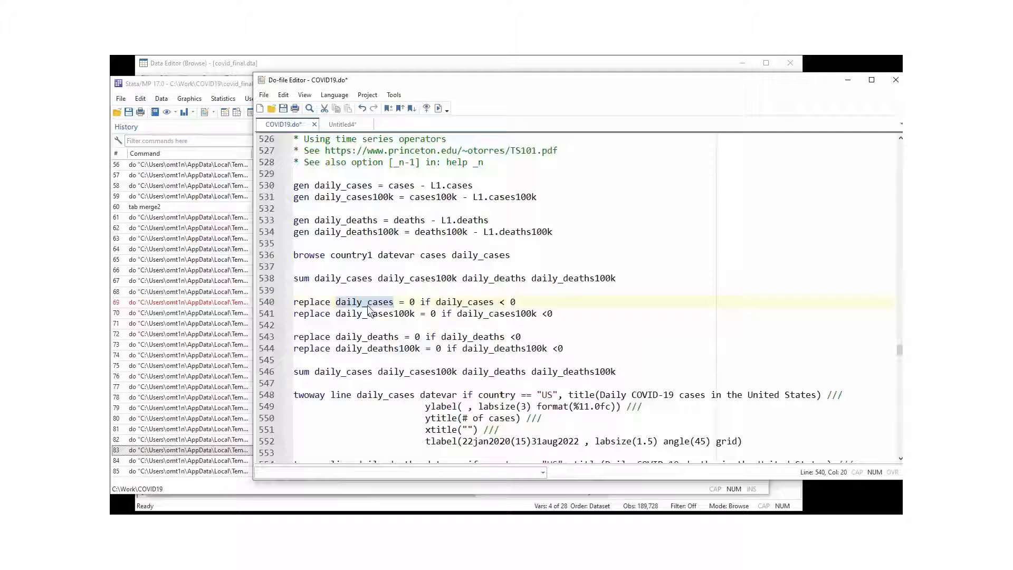
left_click_drag(402, 300, 415, 302)
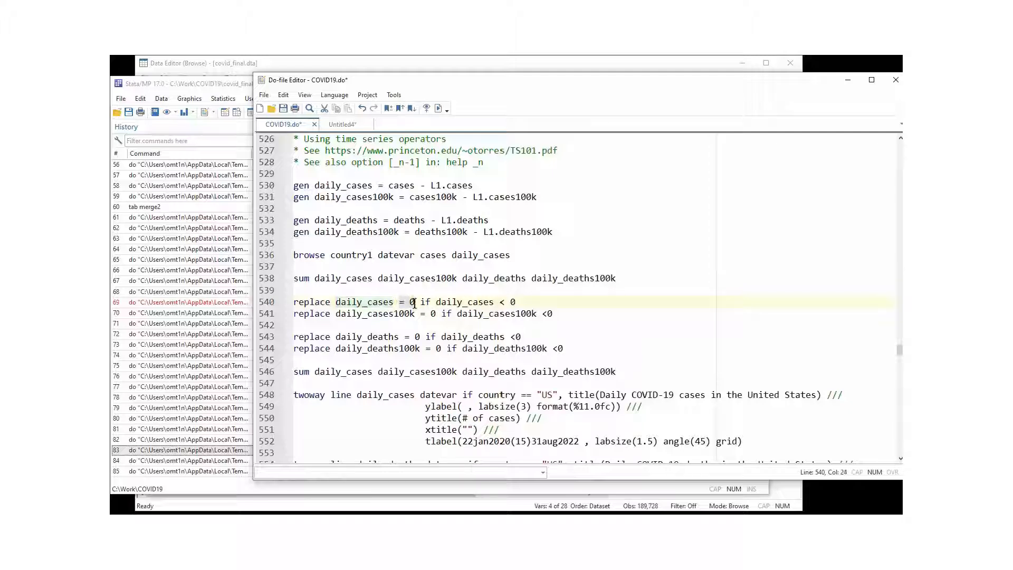
left_click(426, 301)
left_click_drag(437, 302, 519, 305)
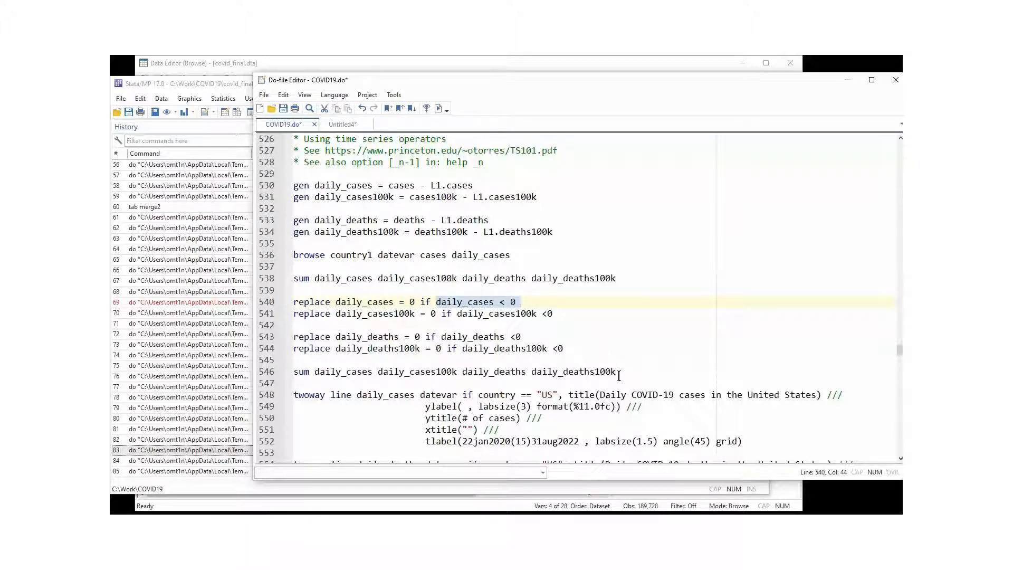
left_click_drag(619, 375, 294, 302)
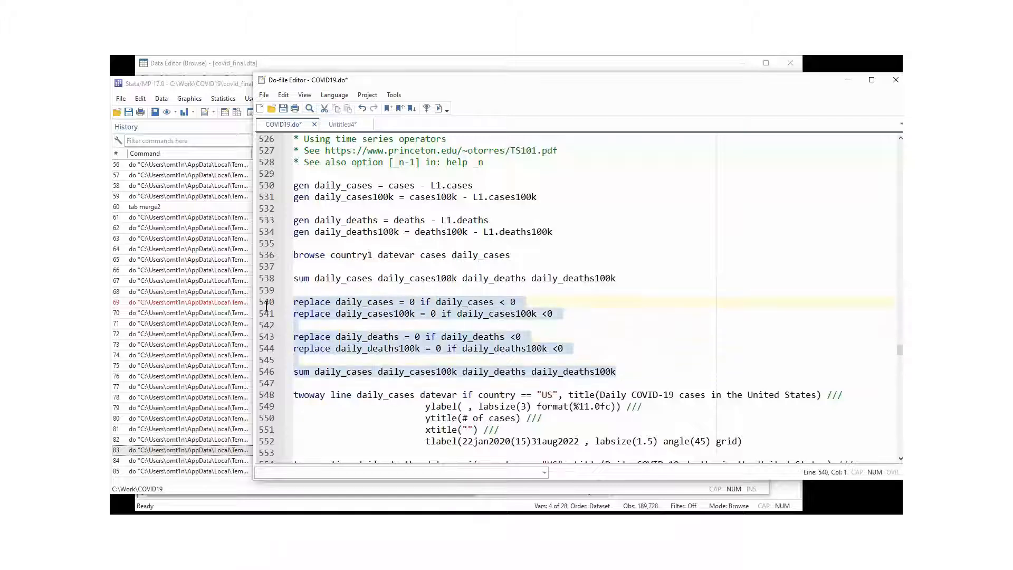
left_click(439, 109)
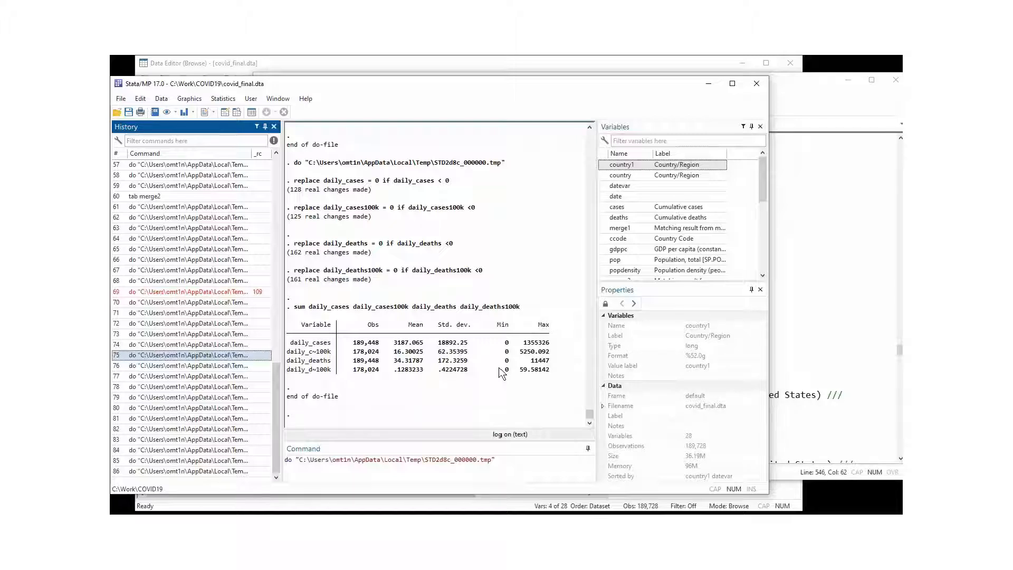
Compare the summary tables of the daily variables from before and after the replacement of negative values.
left_click(807, 108)
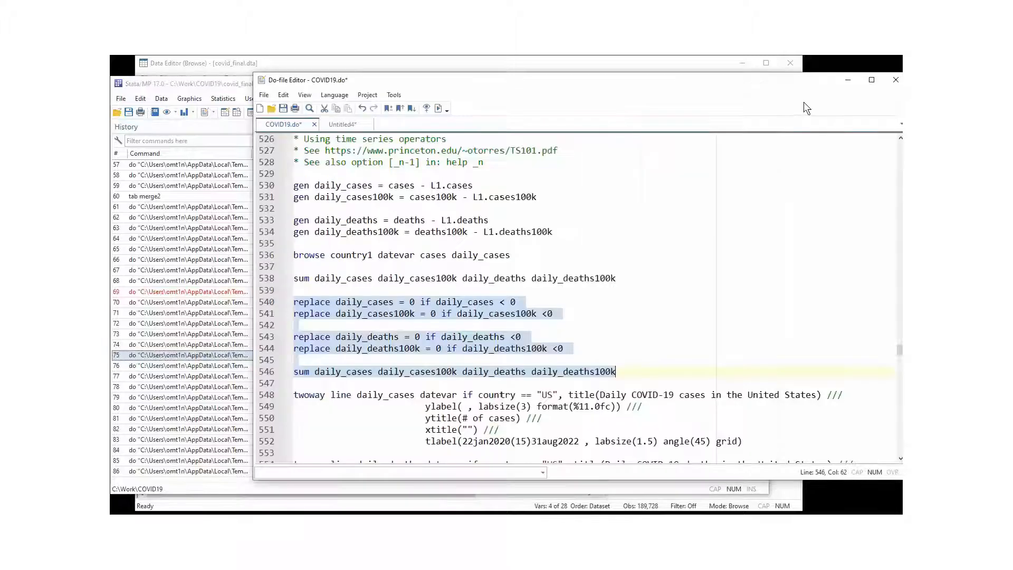
left_click(227, 489)
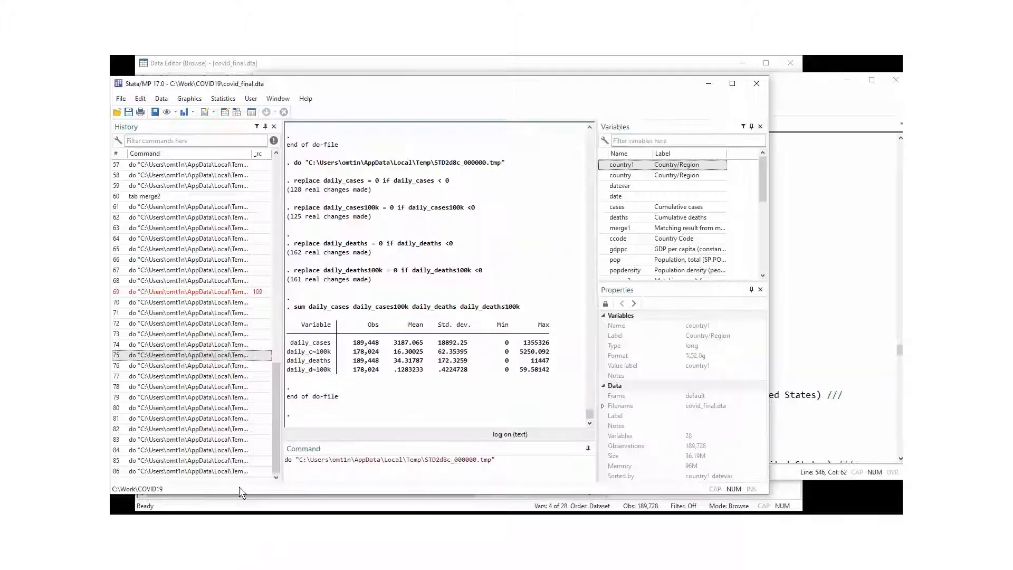
scroll(410, 382, "up", 9)
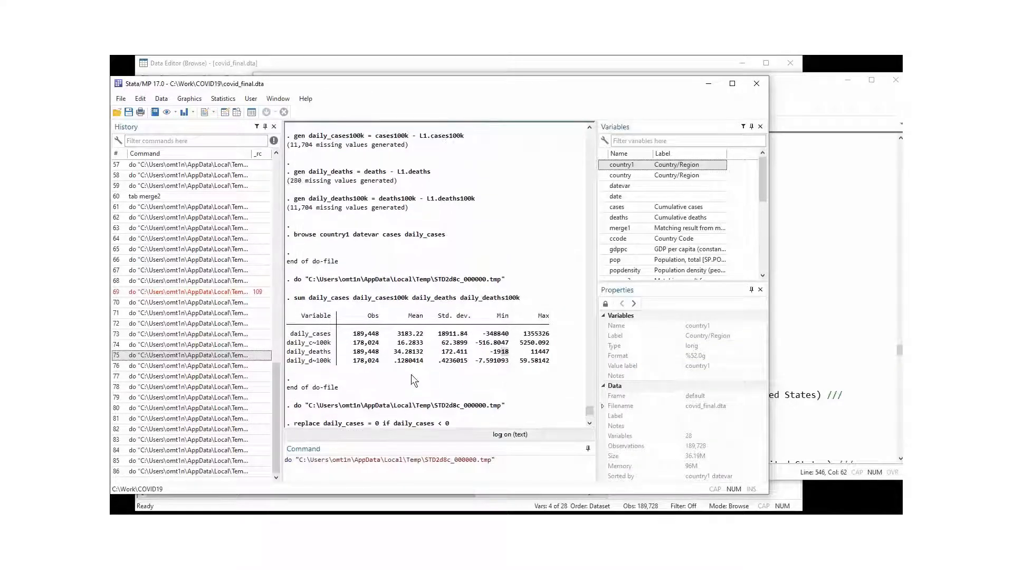
scroll(426, 375, "down", 7)
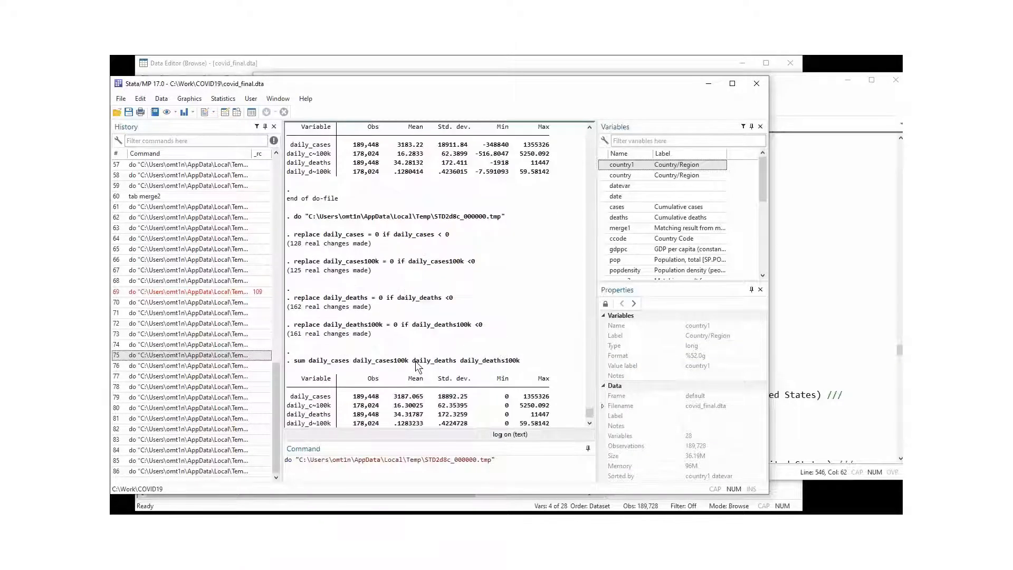
left_click(831, 101)
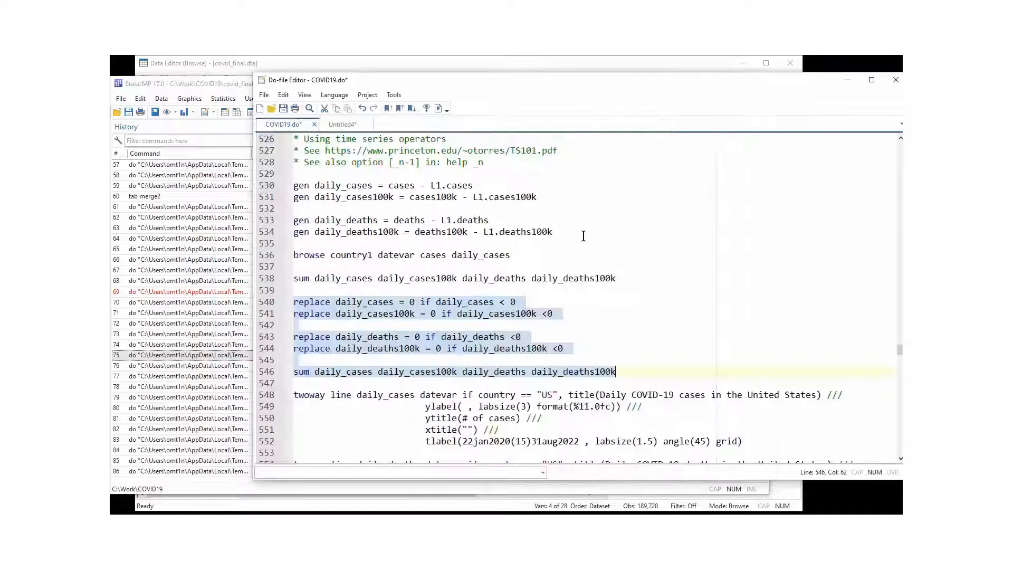
Graph US daily_cases against datevar as a line titled "Daily COVID-19 cases in the United States", view it and close the graph.
left_click(506, 396)
scroll(480, 391, "down", 5)
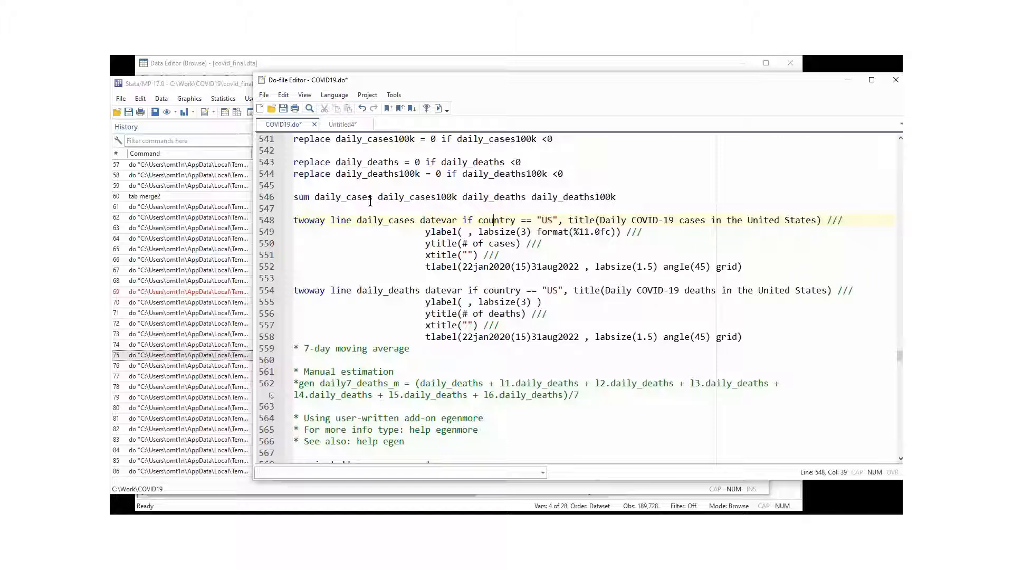
left_click(372, 210)
scroll(372, 214, "up", 2)
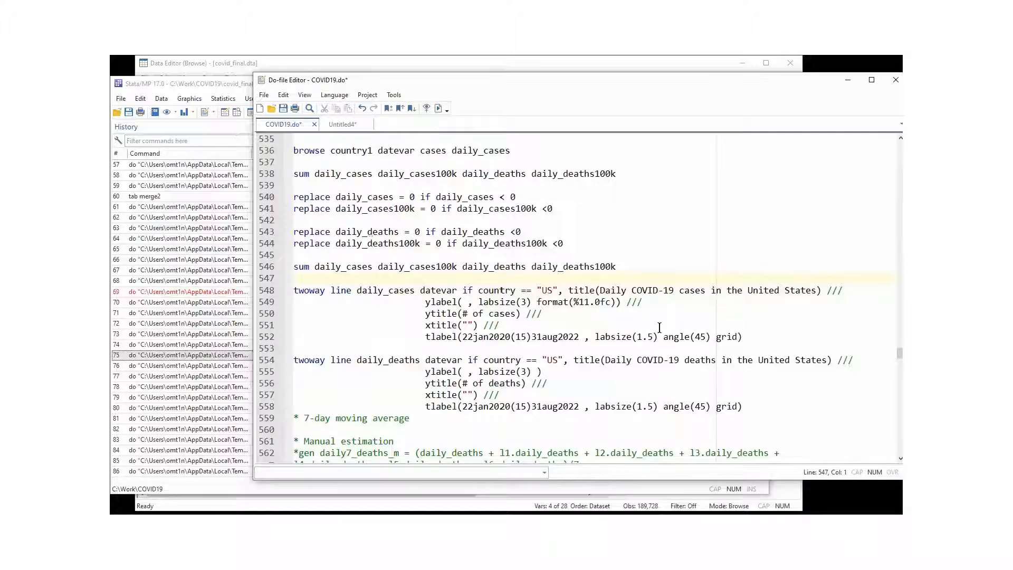
left_click(747, 338)
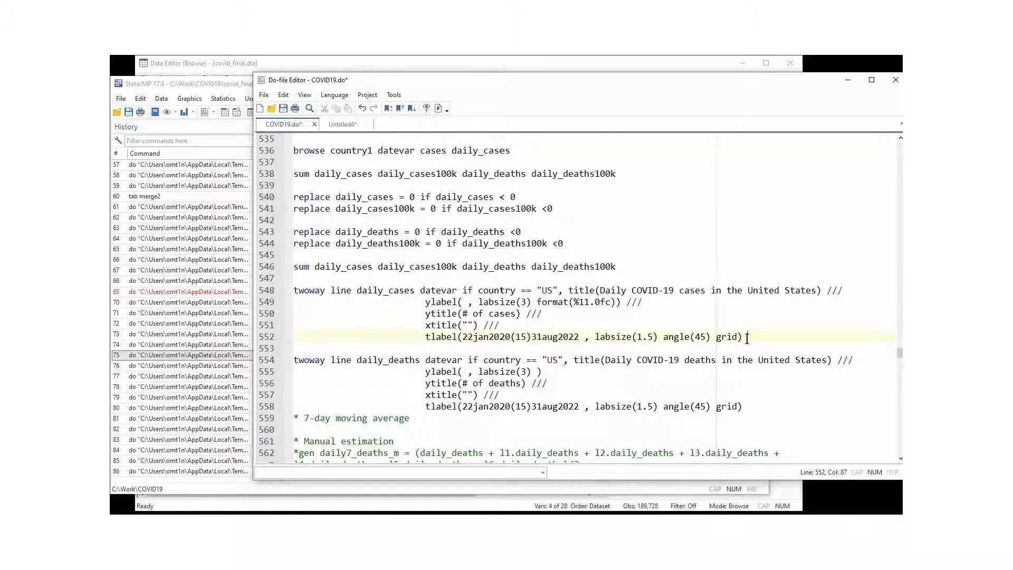
left_click_drag(746, 337, 272, 290)
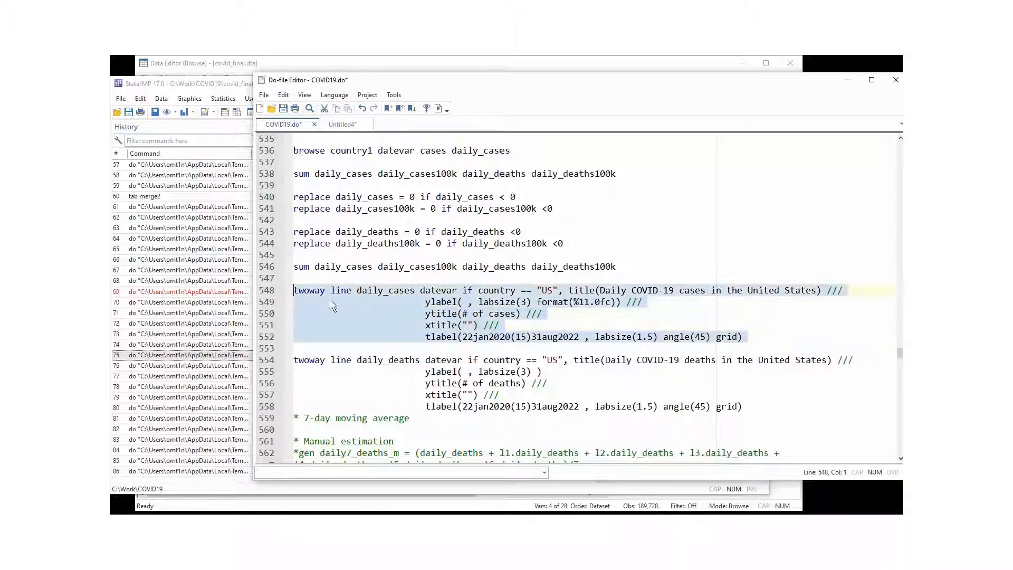
left_click(369, 291)
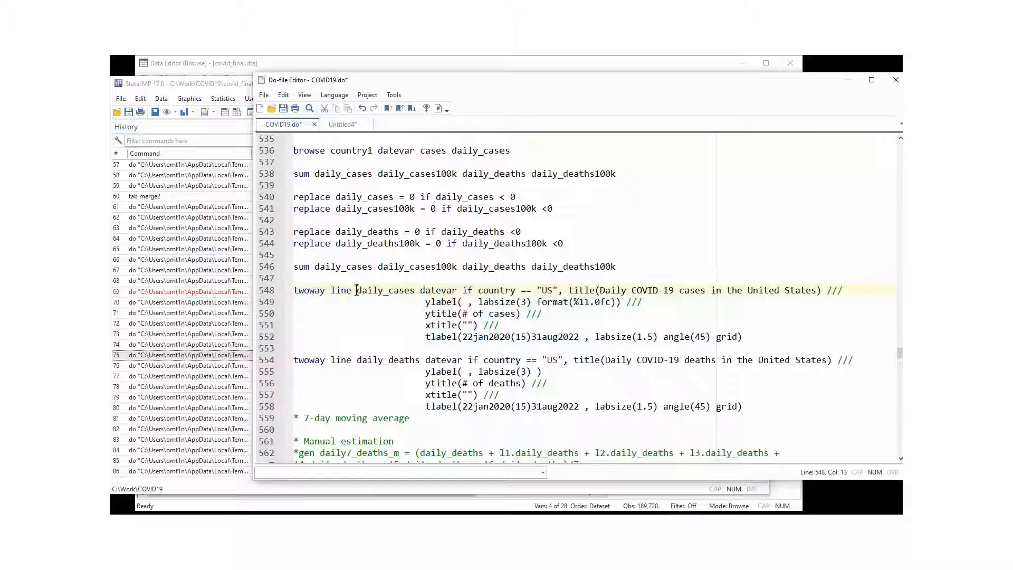
left_click_drag(357, 291, 415, 288)
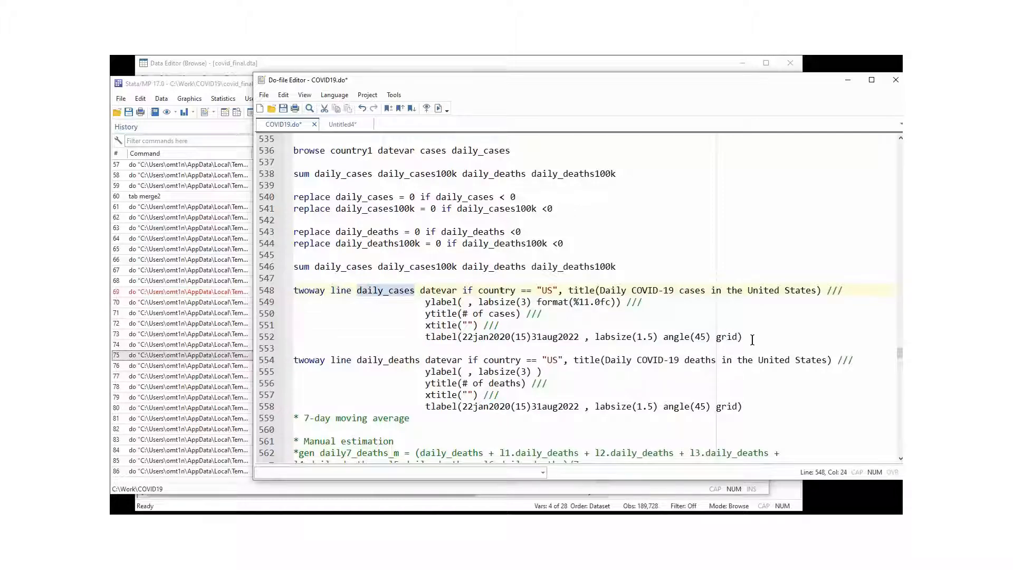
left_click_drag(750, 338, 271, 290)
left_click(438, 108)
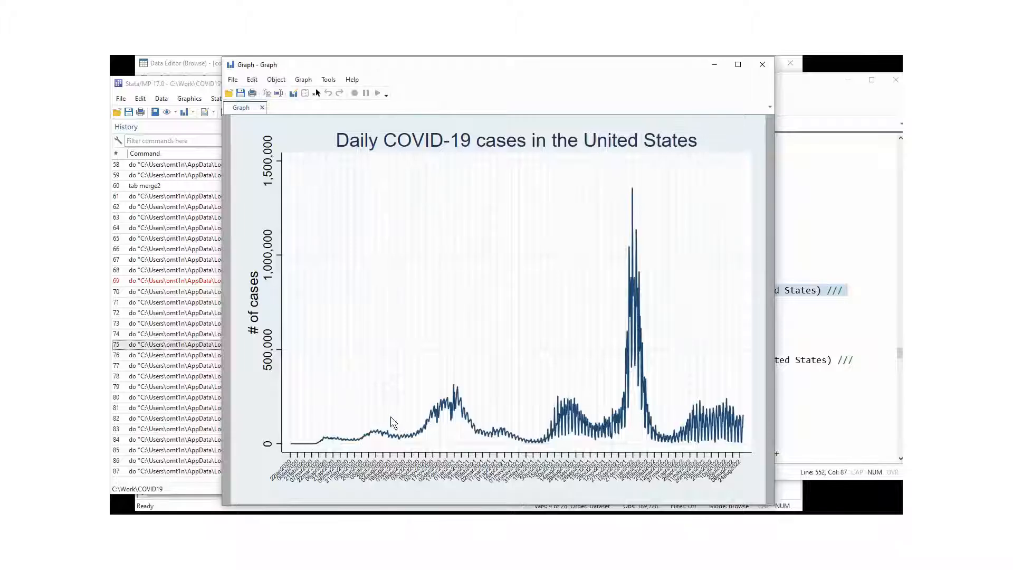
left_click(765, 71)
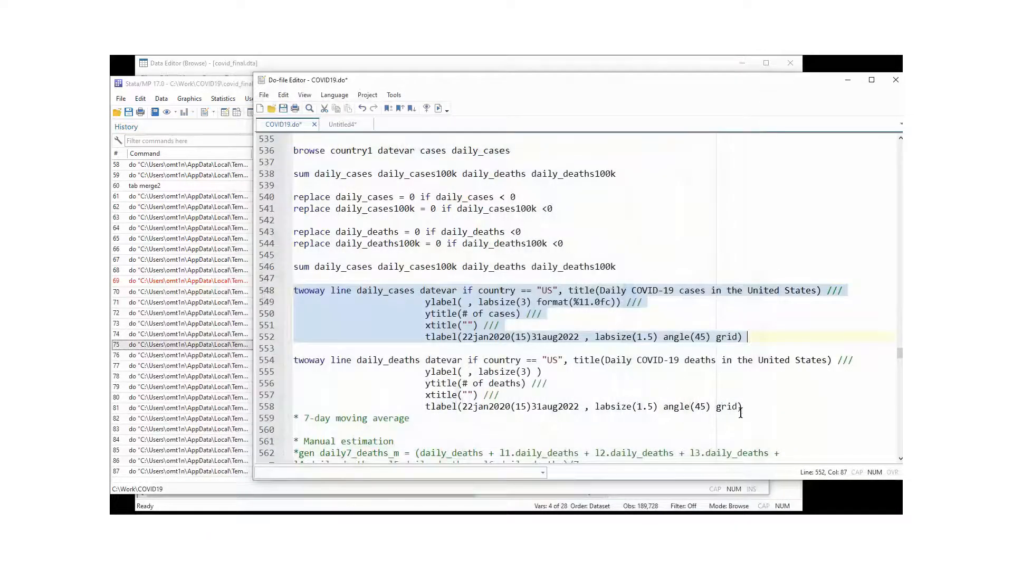
Graph US daily_deaths against datevar as a line titled "Daily COVID-19 deaths in the United States", view it and close the graph.
left_click_drag(742, 407, 287, 359)
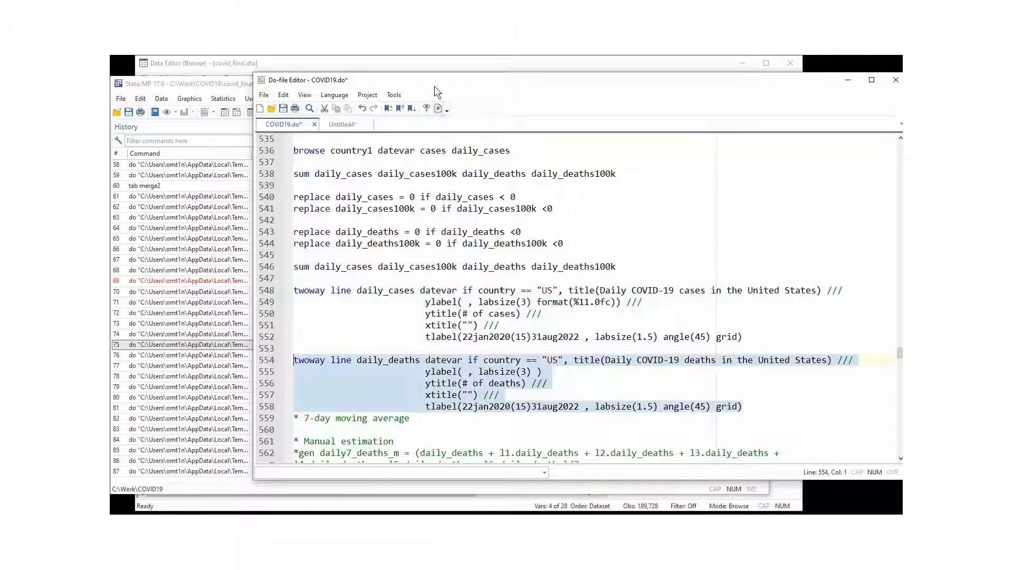
left_click(438, 108)
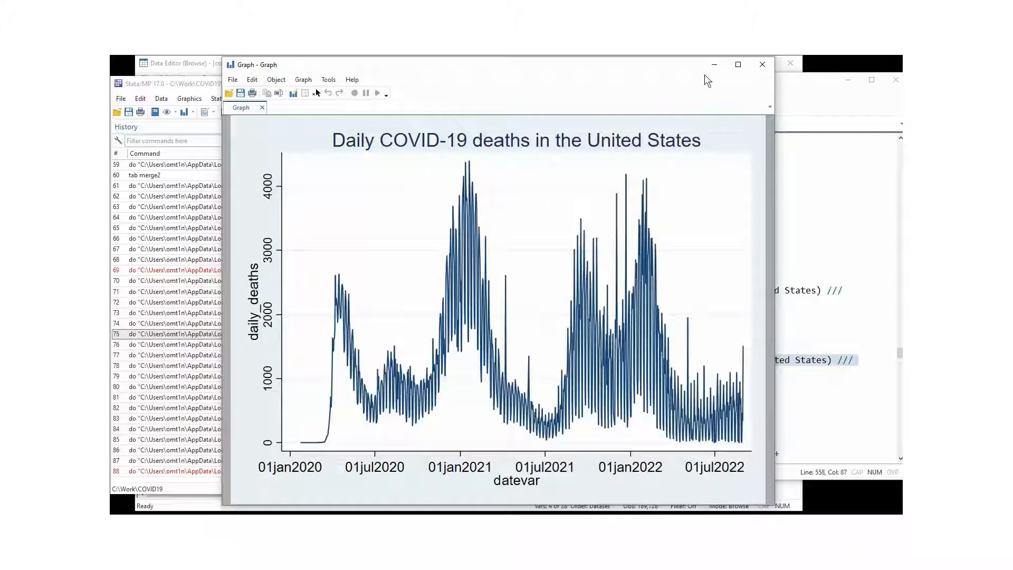
left_click(764, 64)
Examine the manual estimation part of the 7-day moving average section, focusing on the daily7_deaths_m variable it defines.
left_click(580, 374)
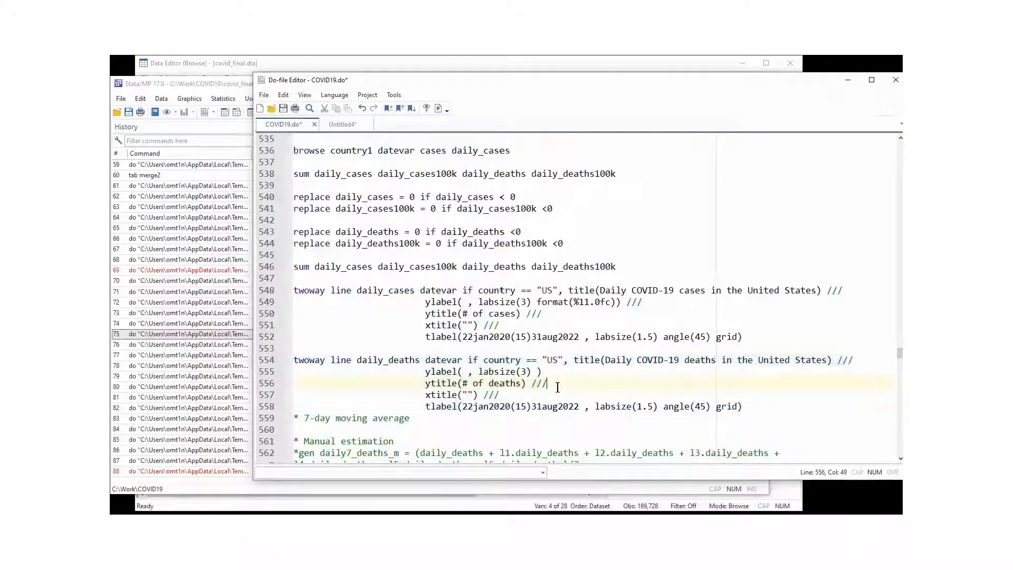
scroll(558, 388, "down", 3)
scroll(557, 387, "down", 1)
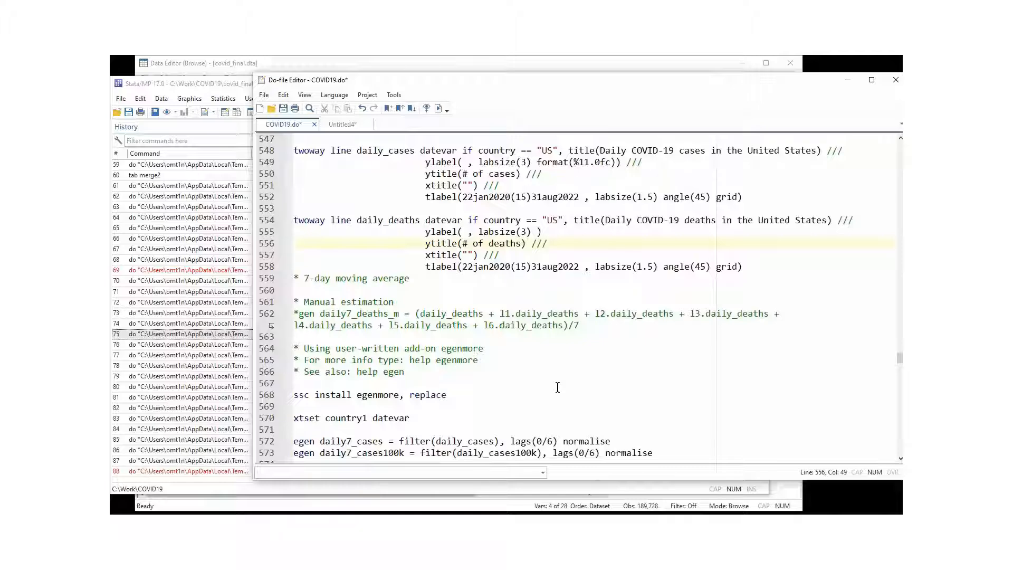
scroll(560, 383, "down", 2)
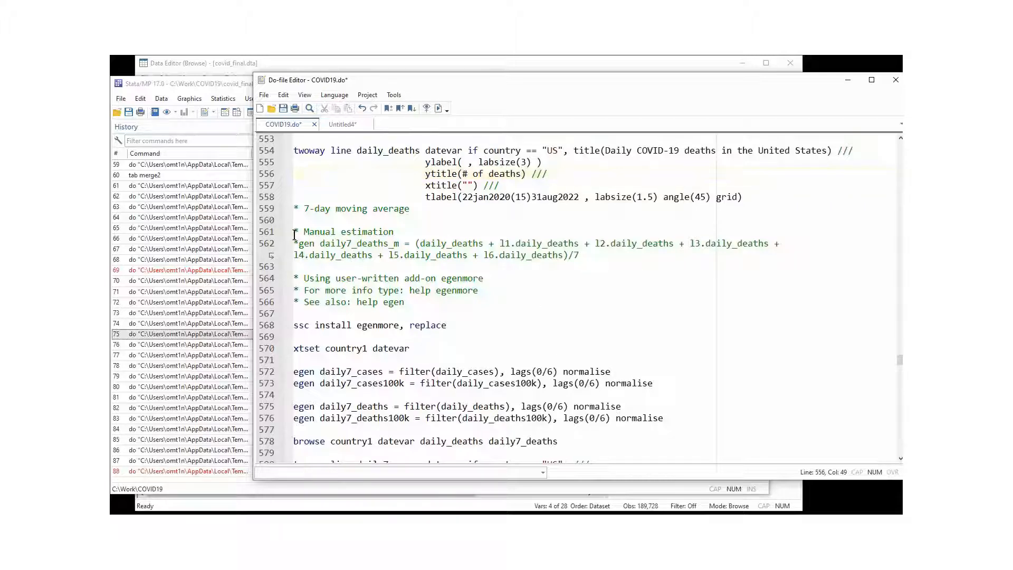
left_click_drag(295, 233, 402, 232)
left_click(399, 254)
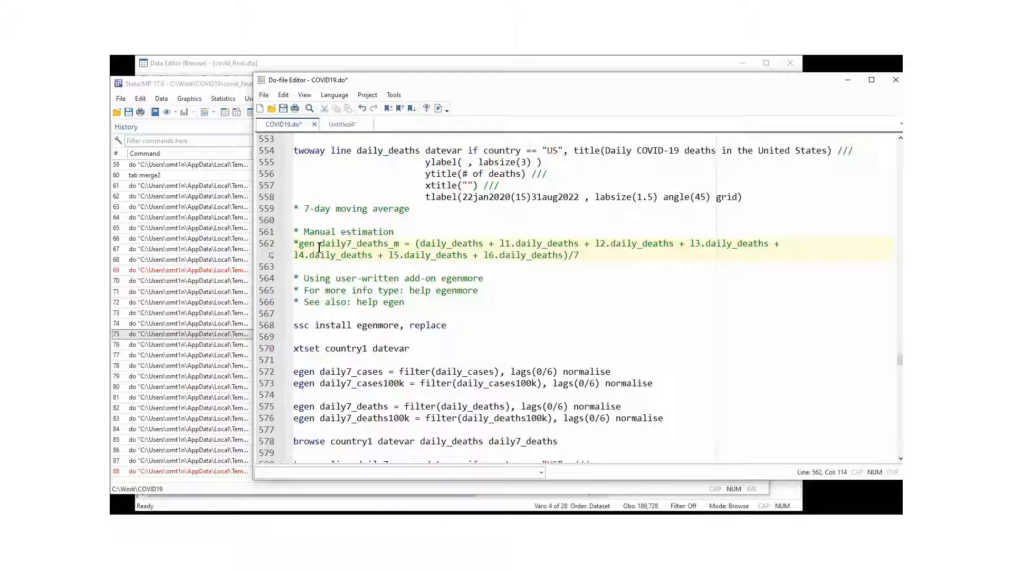
left_click_drag(298, 243, 394, 245)
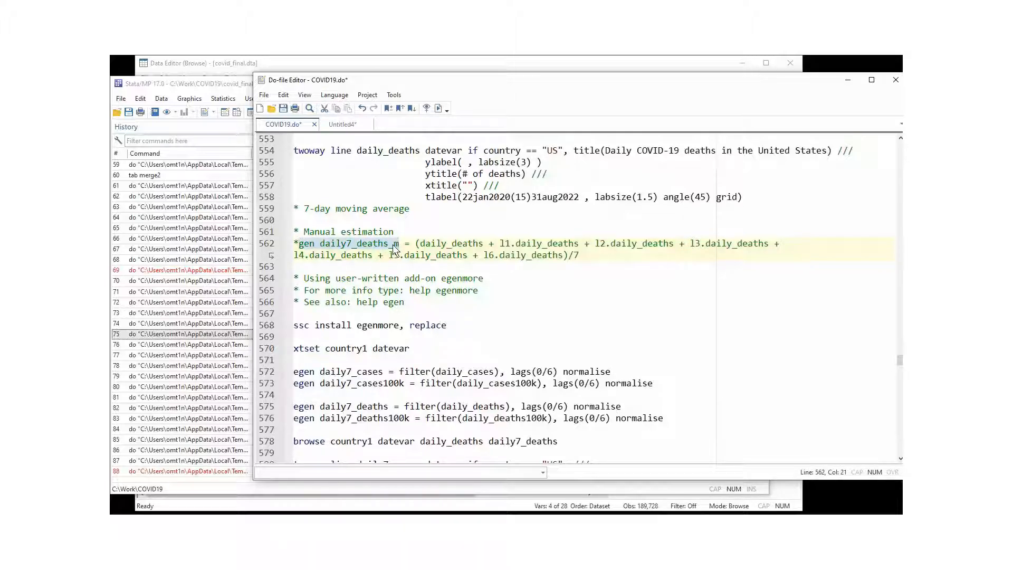
left_click(391, 245)
type("_")
left_click(384, 255)
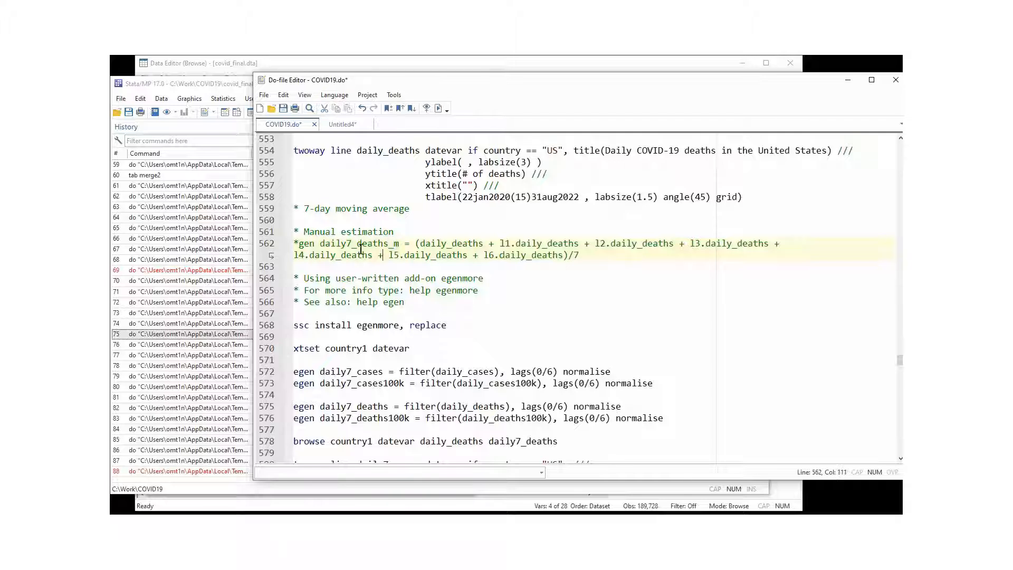
left_click_drag(300, 245, 388, 246)
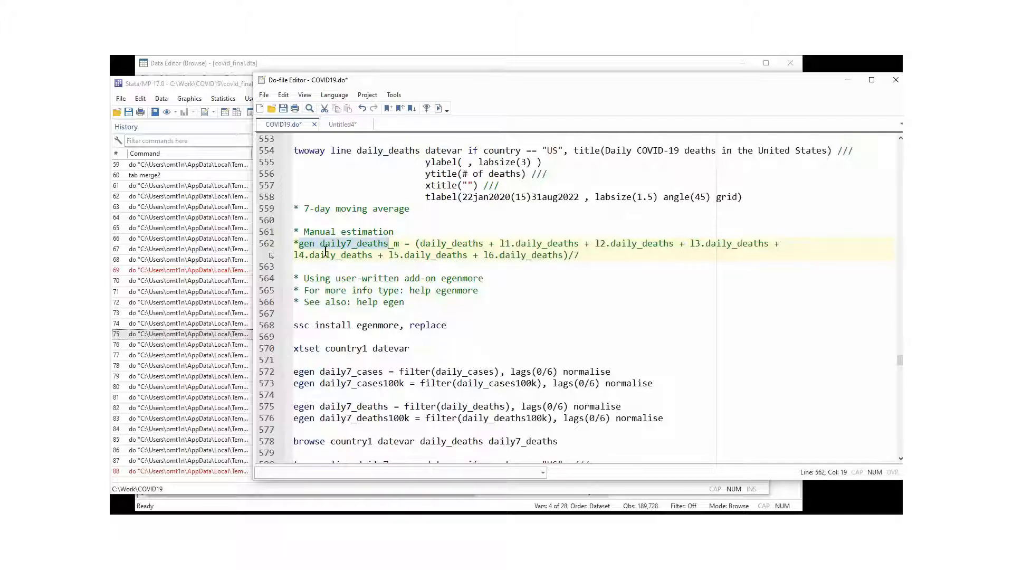
Examine the terms of the manual moving-average formula, from daily_deaths through the lags l1 to l6 and the divisor.
left_click(415, 245)
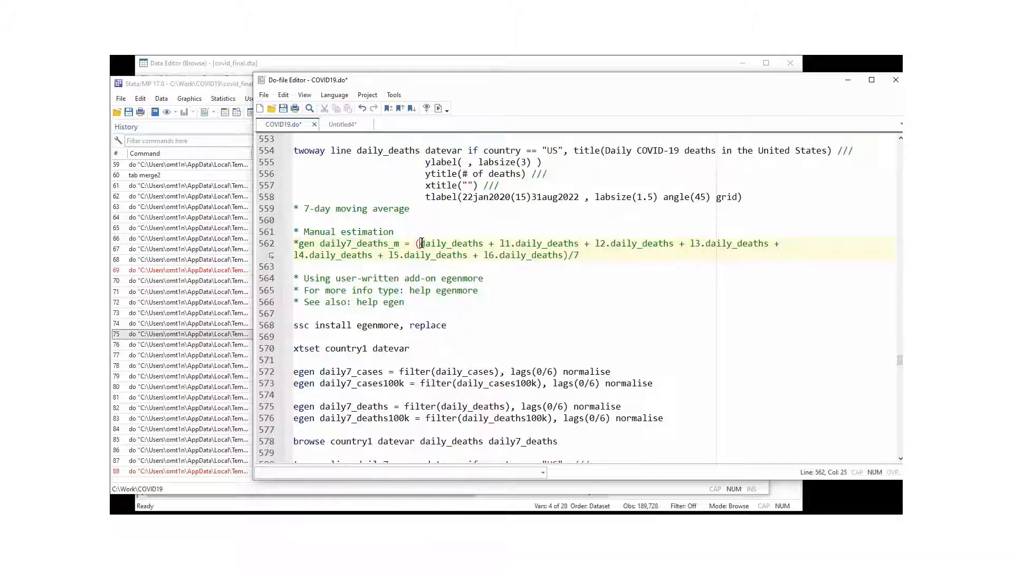
left_click_drag(420, 244, 484, 242)
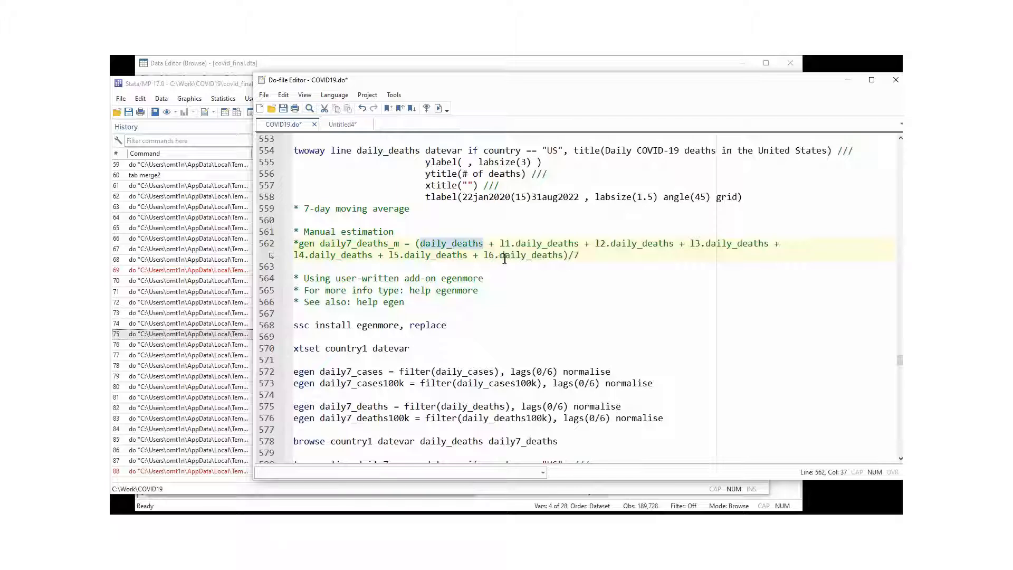
left_click(500, 244)
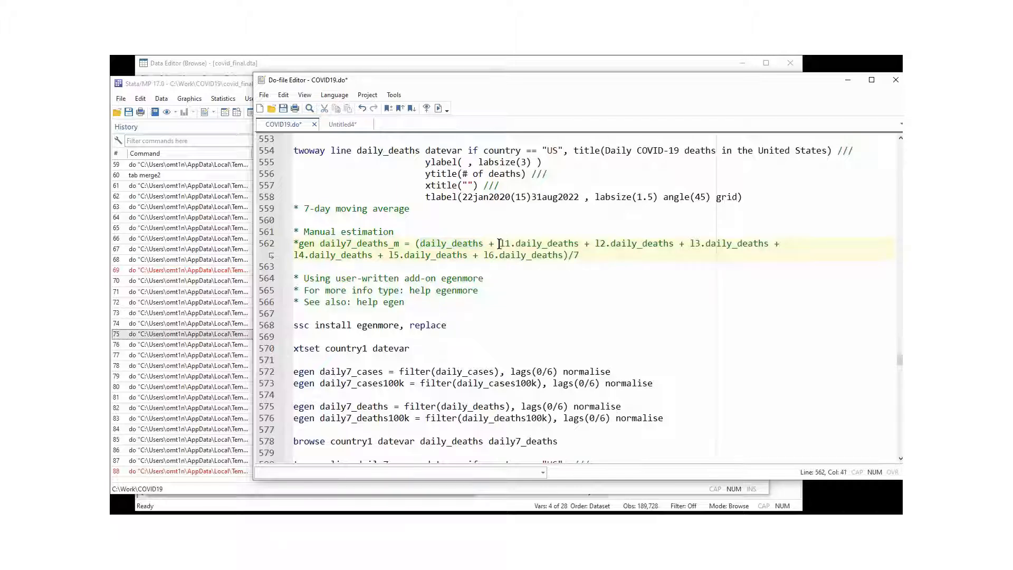
left_click_drag(500, 245, 510, 245)
key("Right")
left_click_drag(502, 242, 531, 242)
left_click_drag(593, 242, 726, 242)
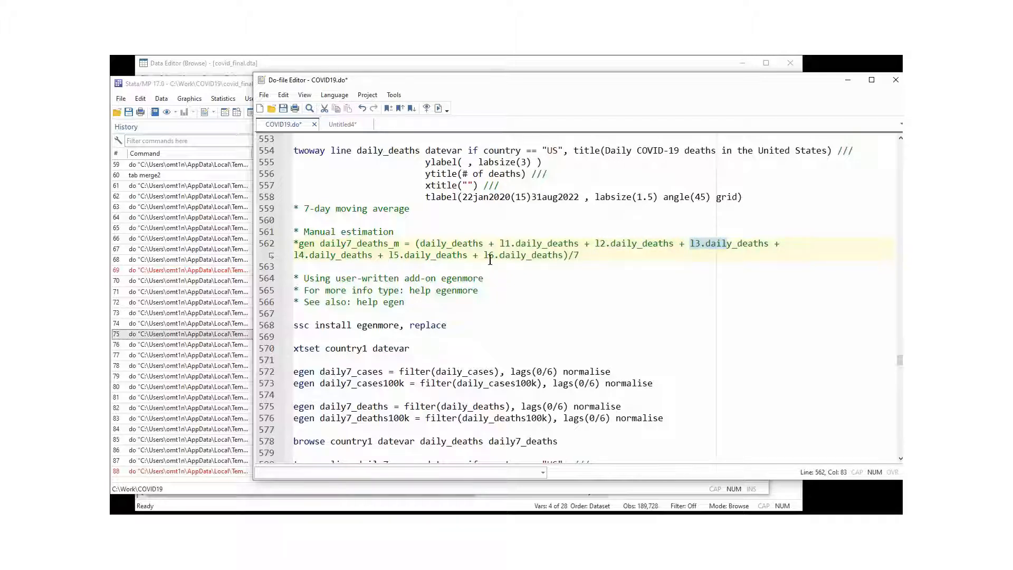
left_click_drag(485, 256, 504, 256)
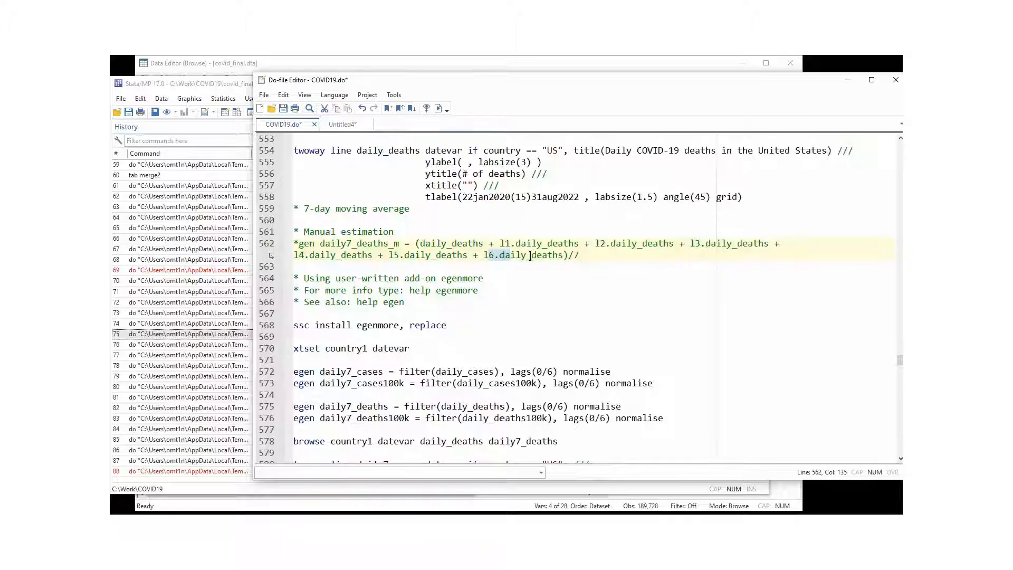
left_click(581, 256)
left_click(399, 257)
left_click(400, 269)
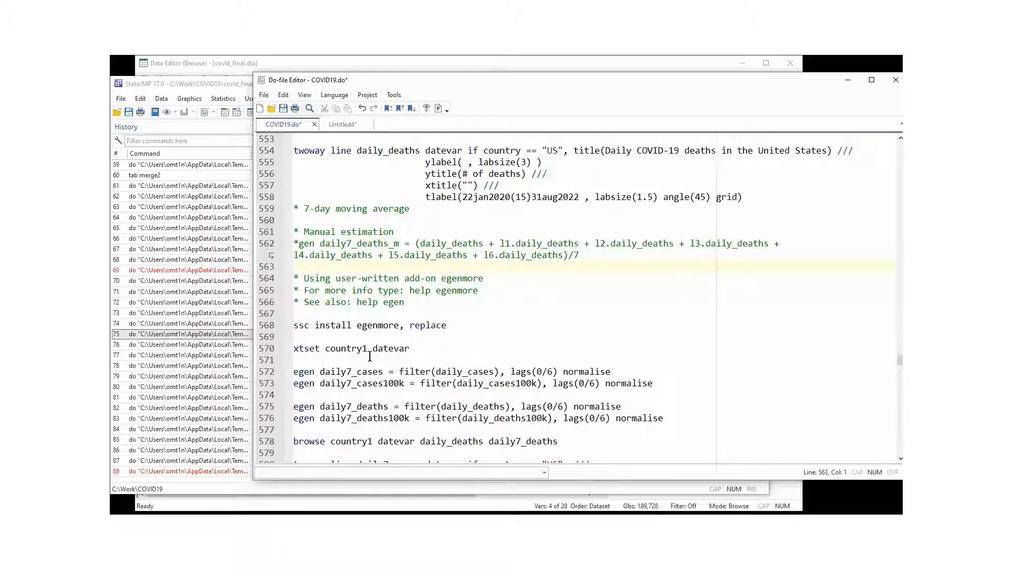
Read the comment lines on the user-written add-on egenmore and its related help commands, help egenmore and help egen.
left_click(345, 280)
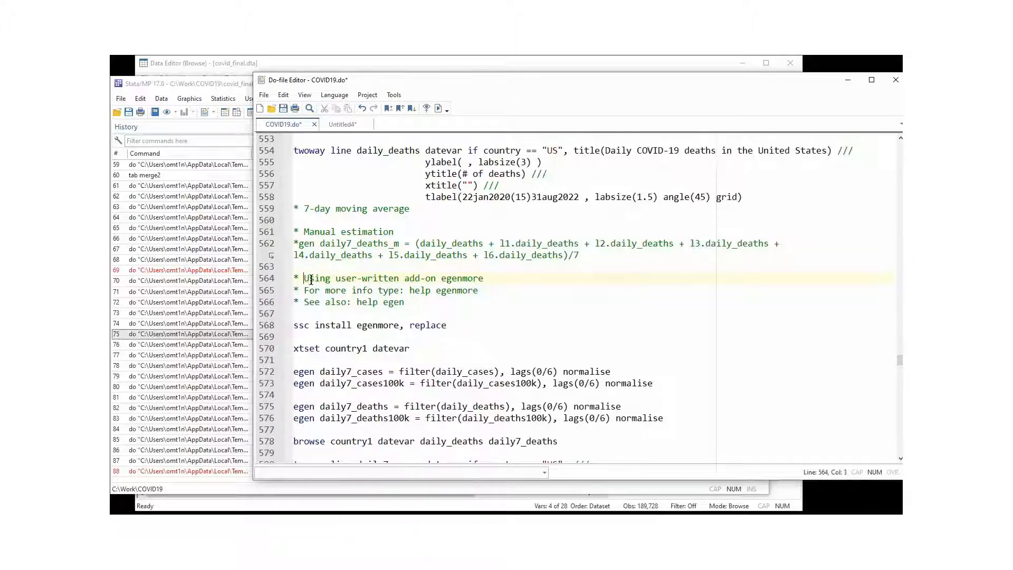
left_click_drag(294, 278, 485, 283)
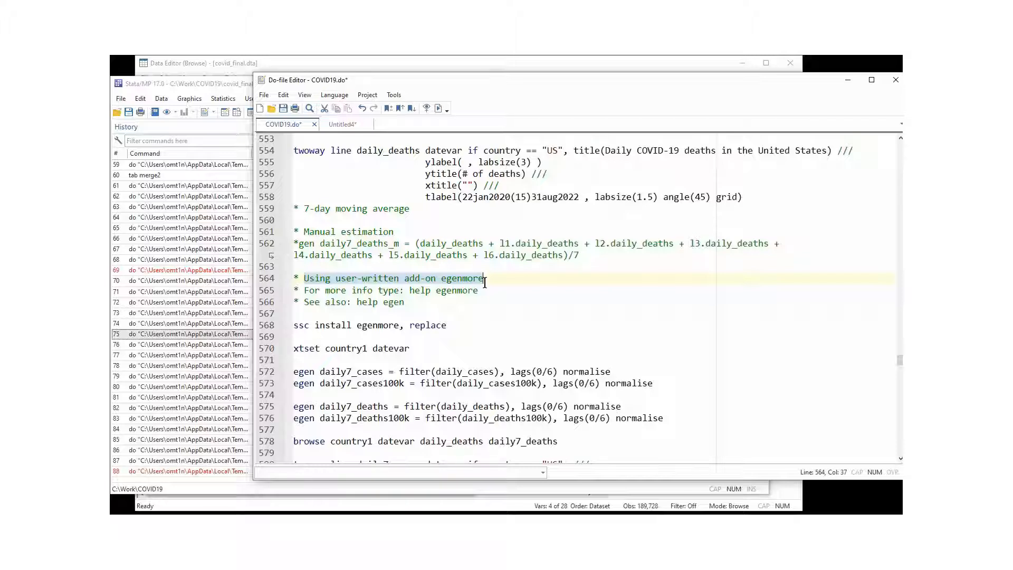
left_click(444, 291)
double_click(444, 291)
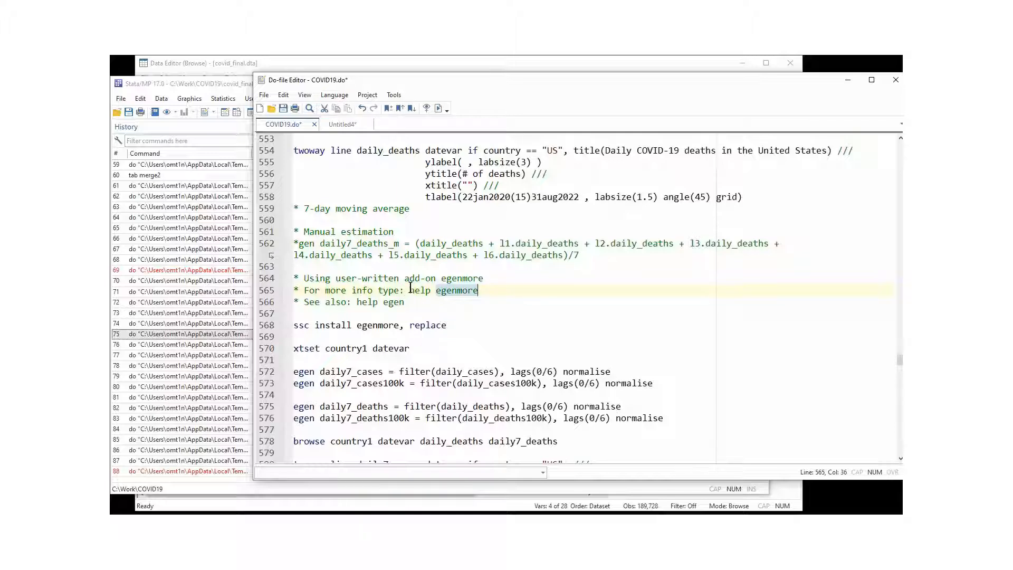
left_click_drag(409, 291, 479, 290)
left_click(405, 309)
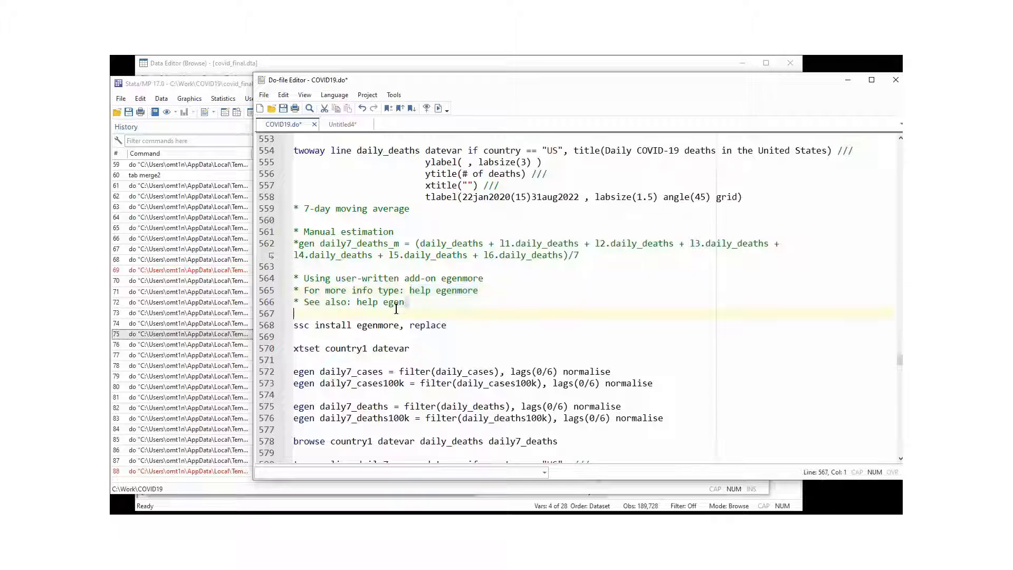
left_click_drag(357, 303, 409, 306)
left_click(411, 307)
double_click(401, 304)
double_click(451, 292)
left_click(420, 315)
Install the egenmore add-on from SSC with the replace option, and return to the do-file.
left_click_drag(352, 324, 291, 325)
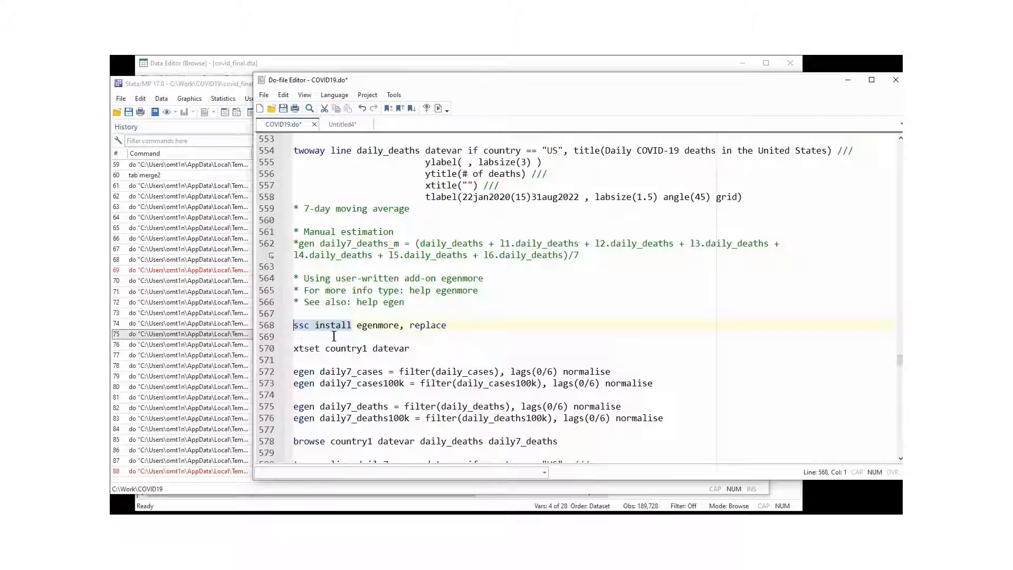
double_click(361, 326)
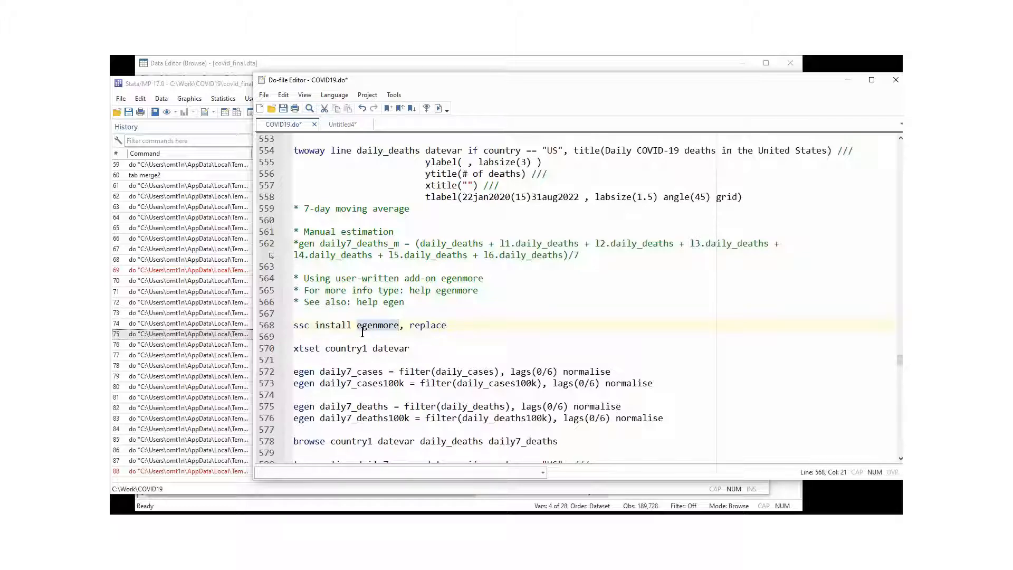
double_click(440, 326)
left_click(263, 326)
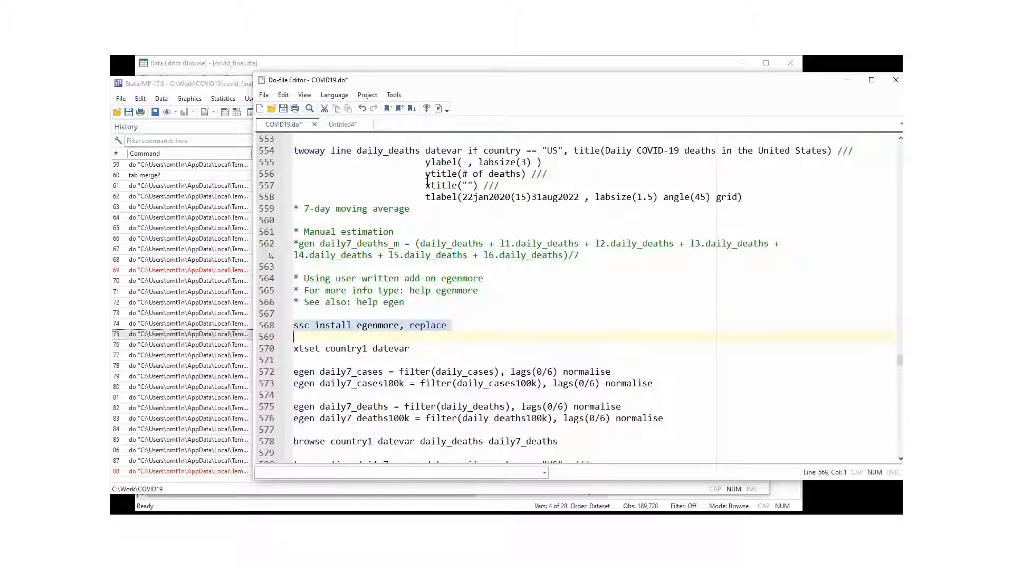
left_click(439, 107)
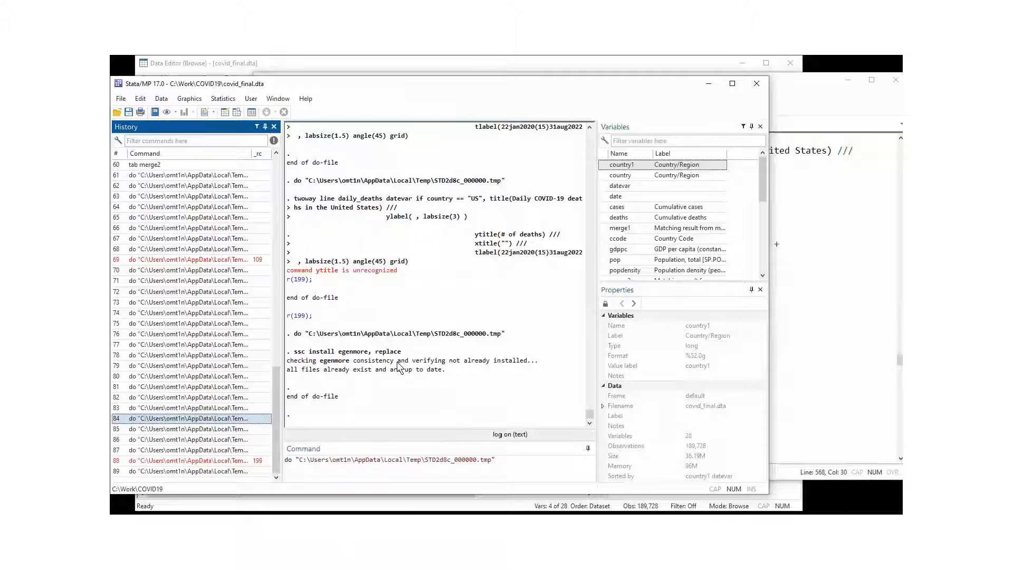
left_click(803, 109)
left_click(391, 337)
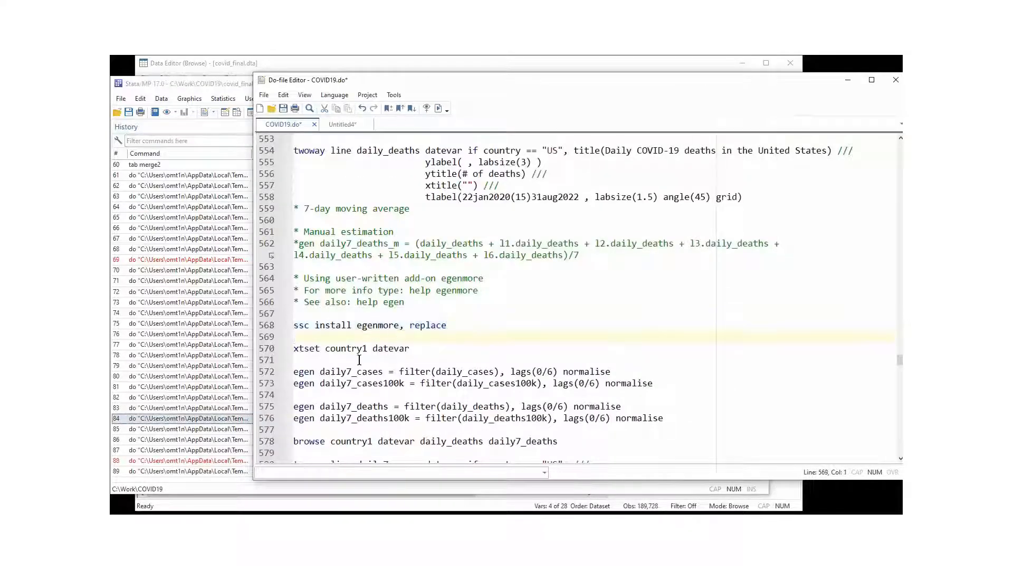
Declare the data as a panel with xtset, using country1 as the panel variable and datevar as the time variable.
scroll(348, 346, "down", 2)
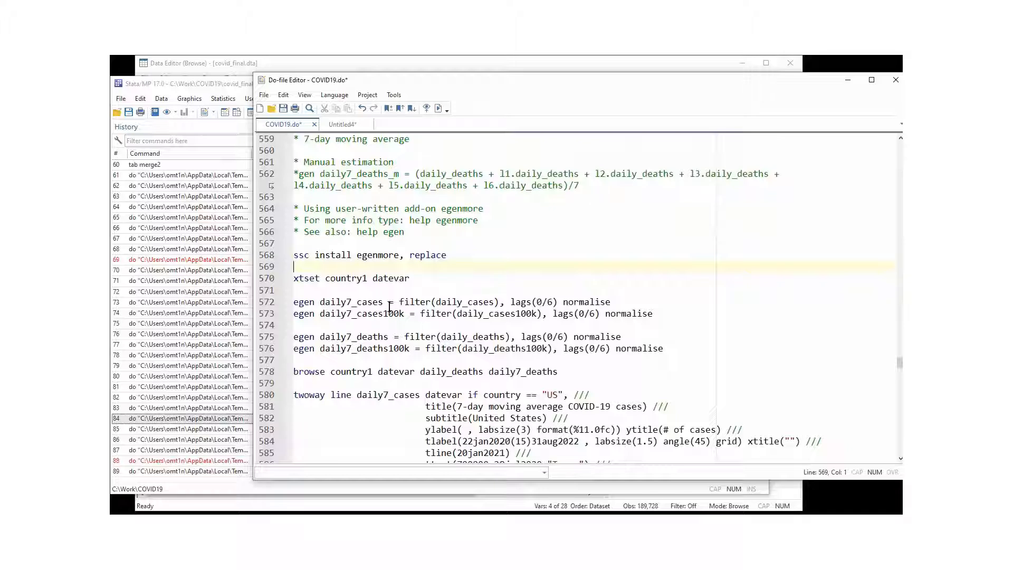
left_click(259, 280)
left_click(429, 108)
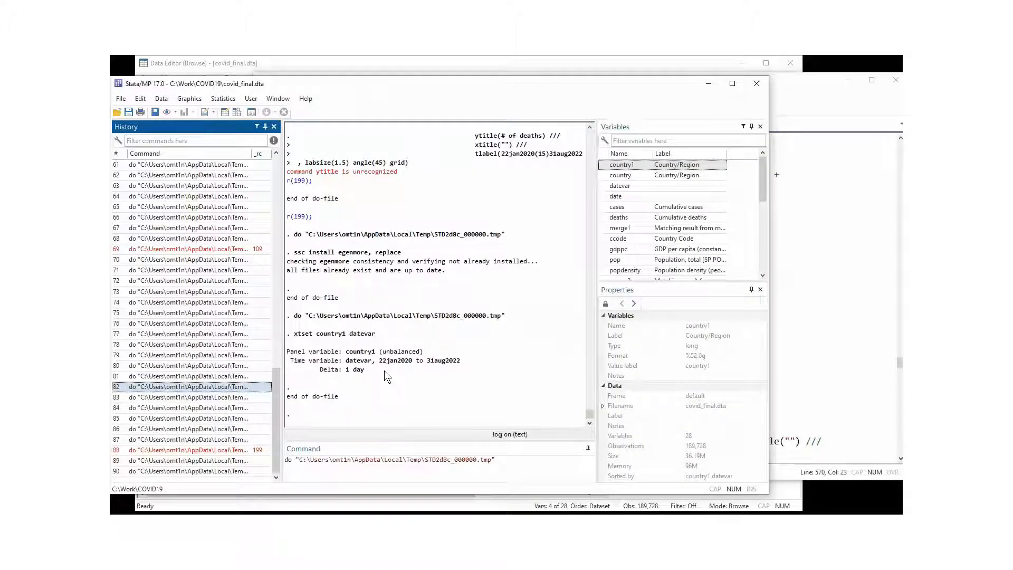
left_click(807, 110)
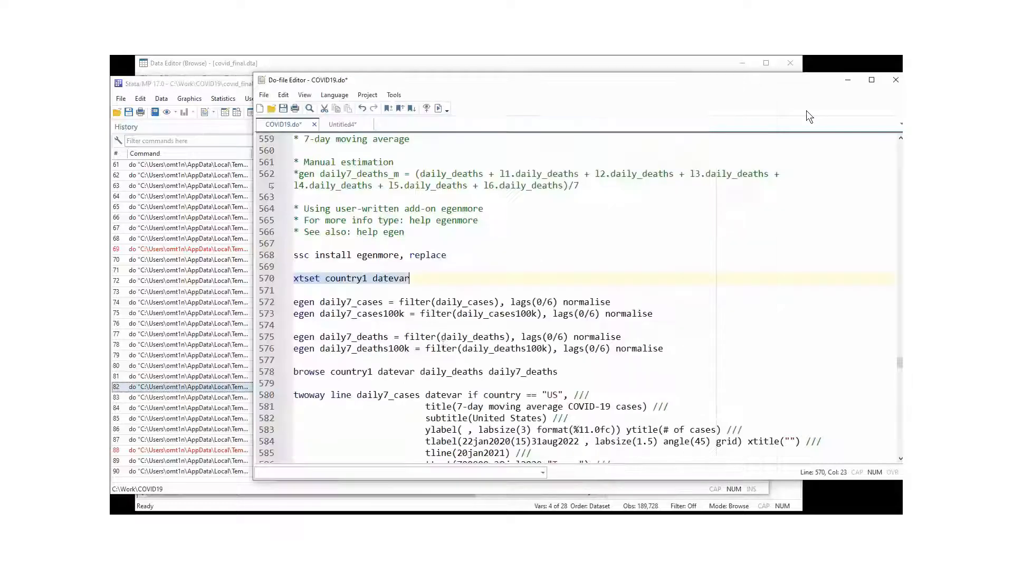
left_click(376, 289)
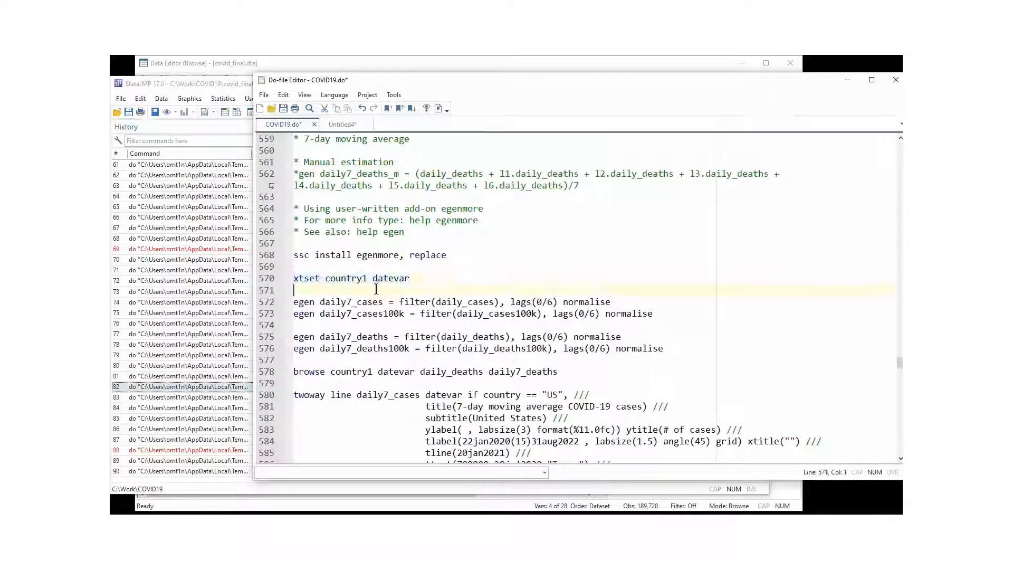
Examine how the egen line for daily7_cases uses the filter function from egenmore.
double_click(368, 255)
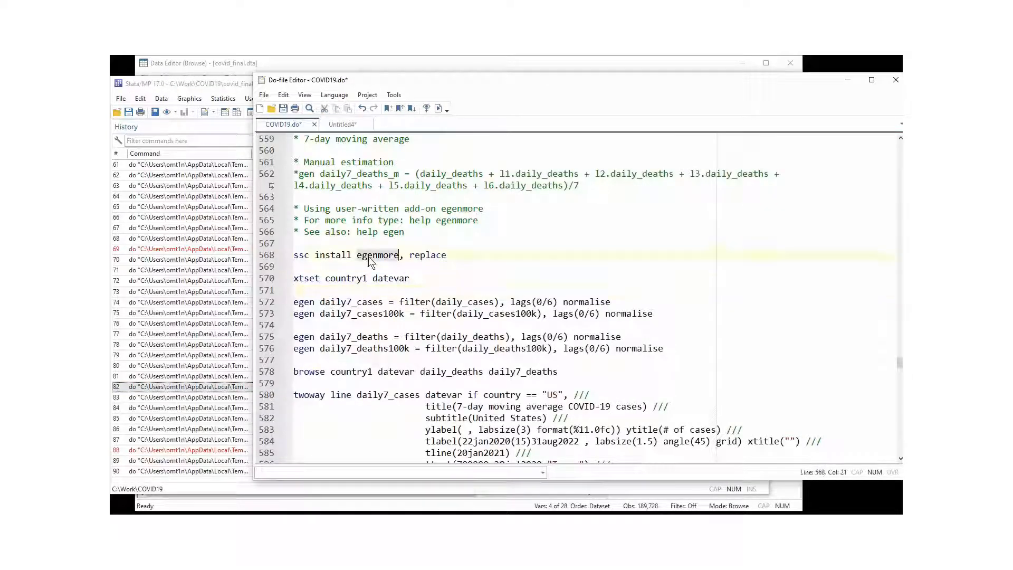
double_click(414, 302)
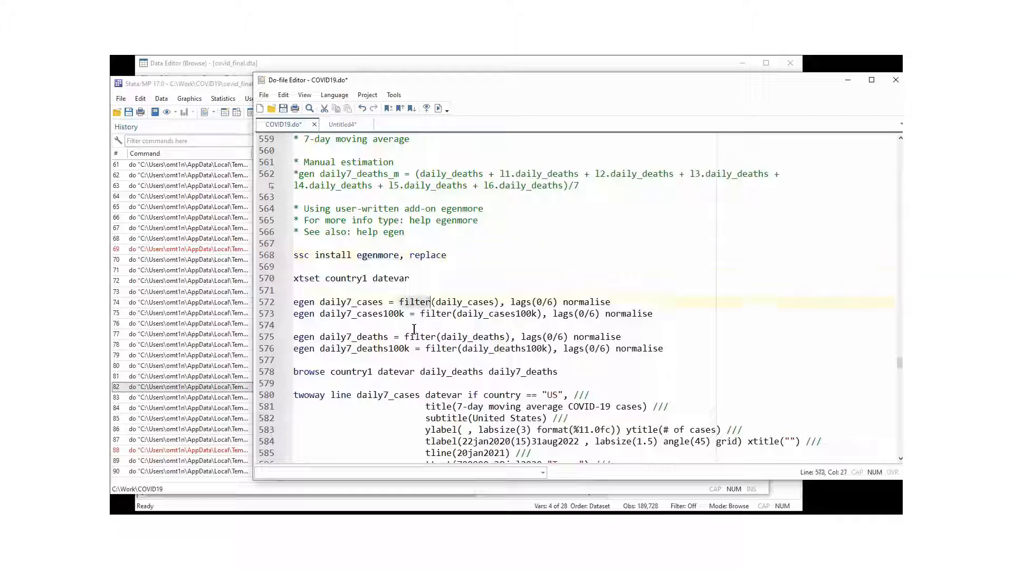
double_click(303, 303)
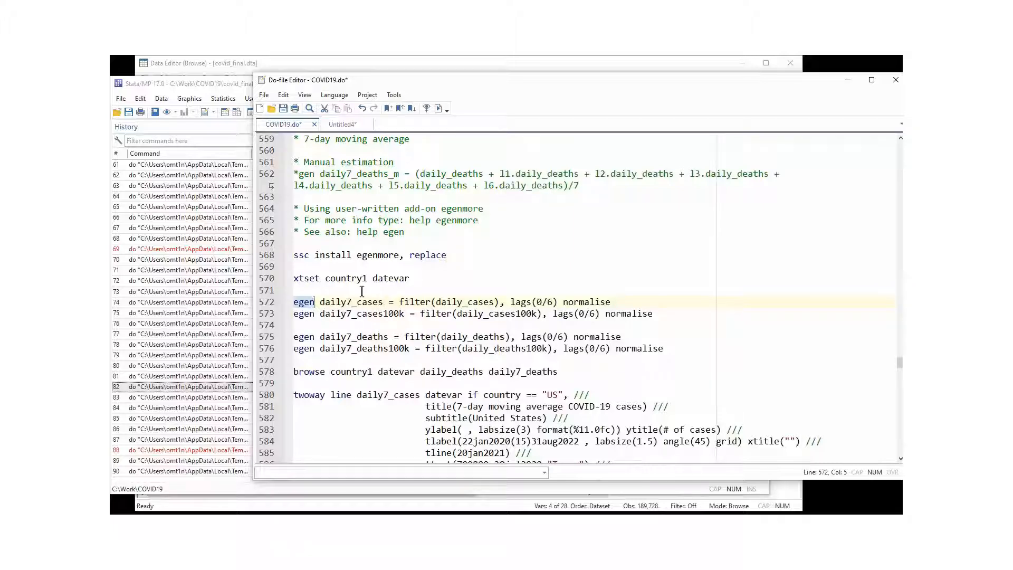
double_click(407, 302)
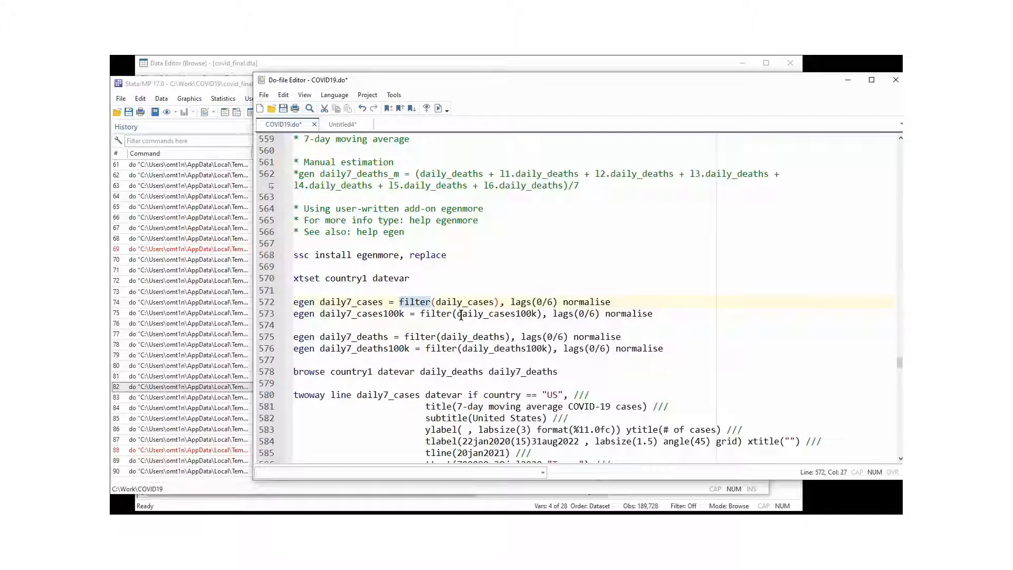
left_click(406, 302)
left_click_drag(320, 302, 426, 303)
left_click(415, 305)
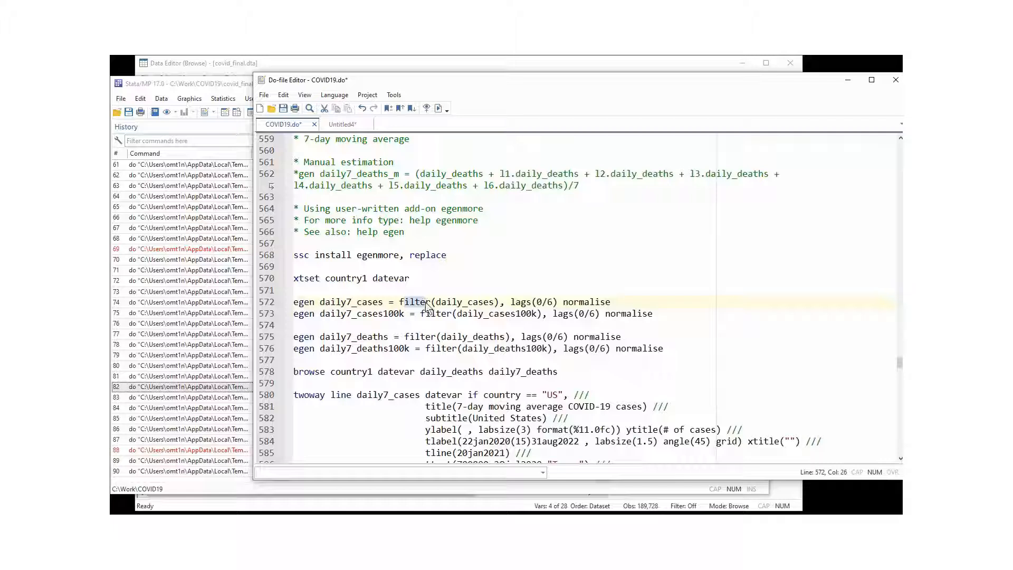
Examine the lags(0/6) and normalise options of the daily7_cases line and compare them with the manual formula.
left_click(503, 305)
left_click(517, 301)
left_click_drag(513, 300, 552, 303)
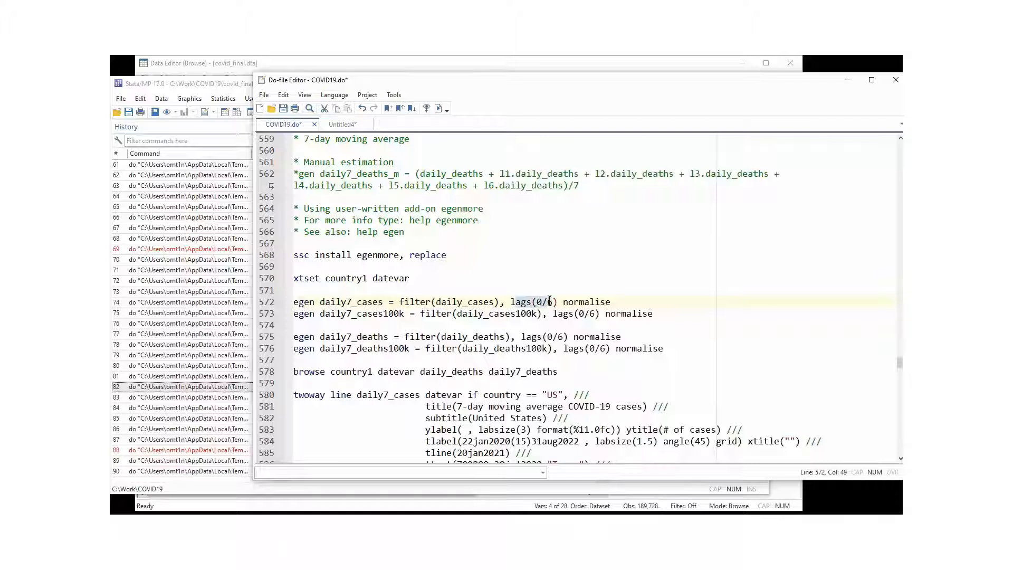
left_click_drag(431, 174, 547, 184)
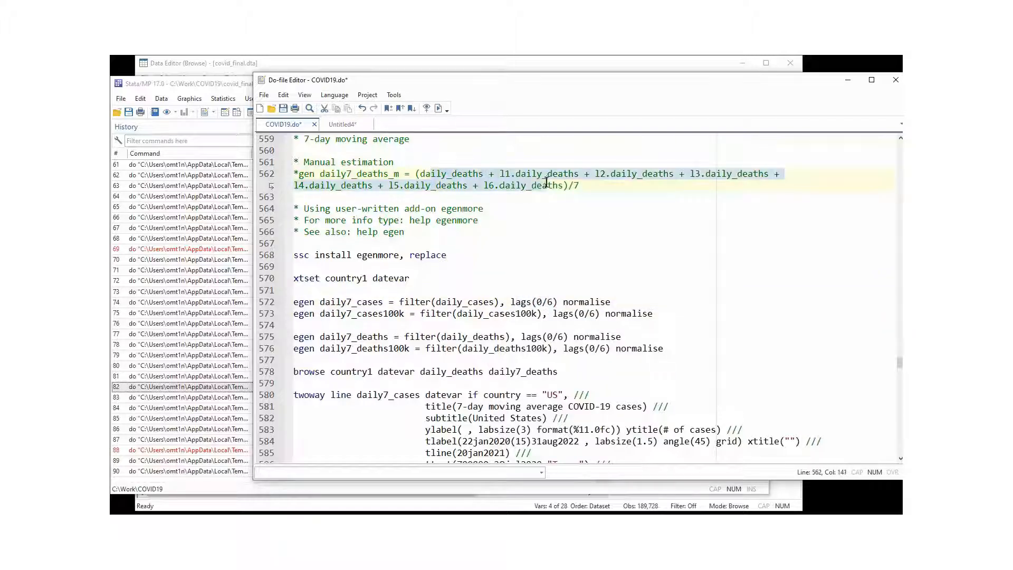
left_click(569, 330)
left_click(584, 302)
double_click(585, 303)
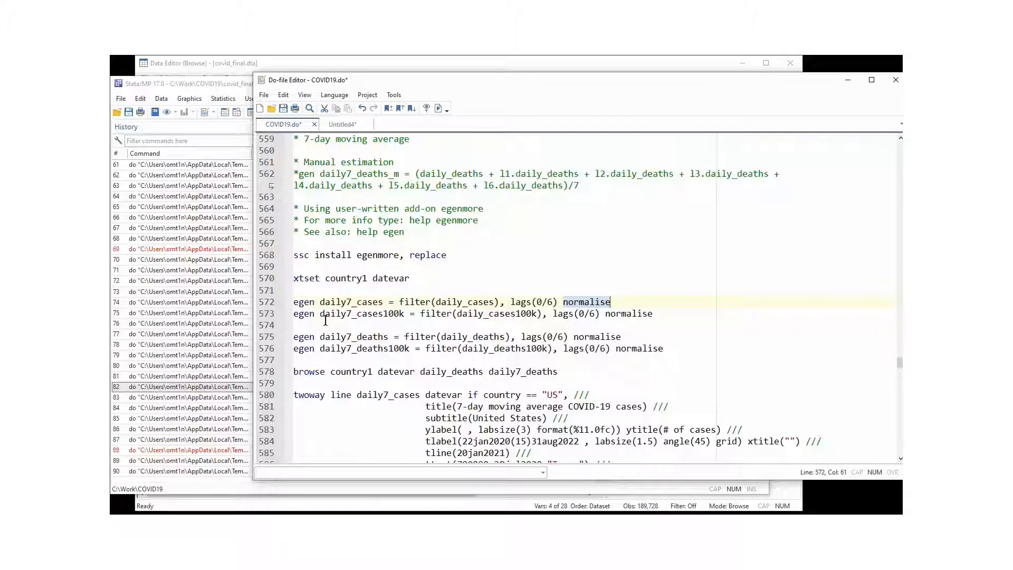
Run the four egen filter lines for the 7-day averages of cases and deaths, raw and per 100k, and browse daily_deaths beside daily7_deaths.
left_click_drag(272, 304, 288, 371)
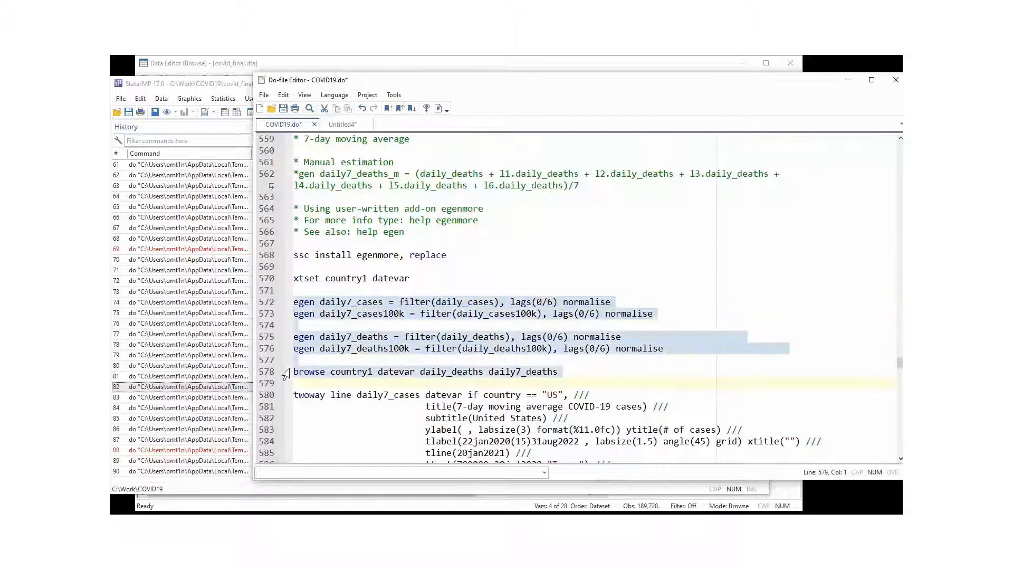
left_click(438, 109)
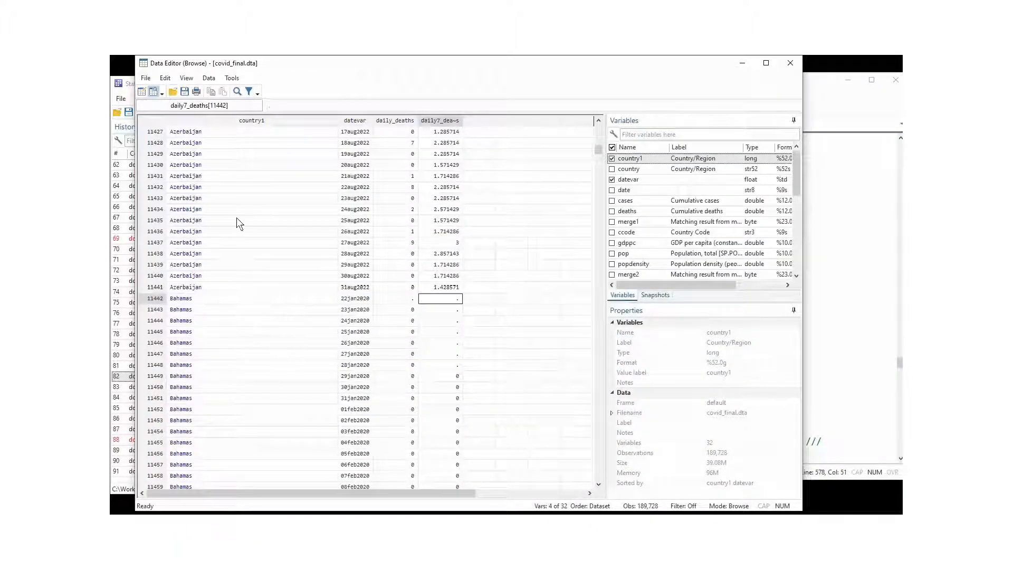
left_click(239, 176)
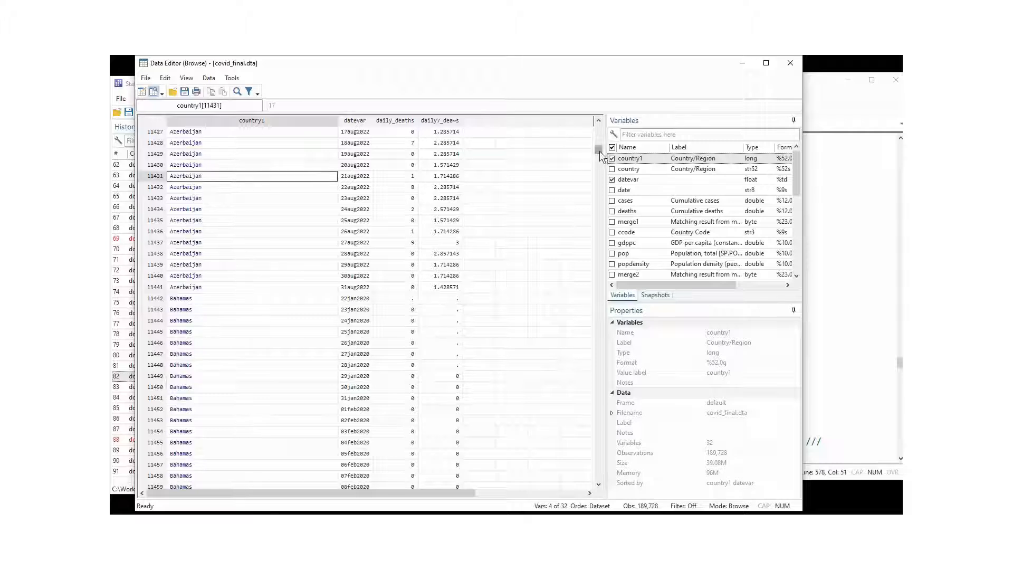
Compare Azerbaijan's daily7_deaths values for 30 and 31 August 2022 with the seven daily_deaths values behind each.
left_click(156, 288)
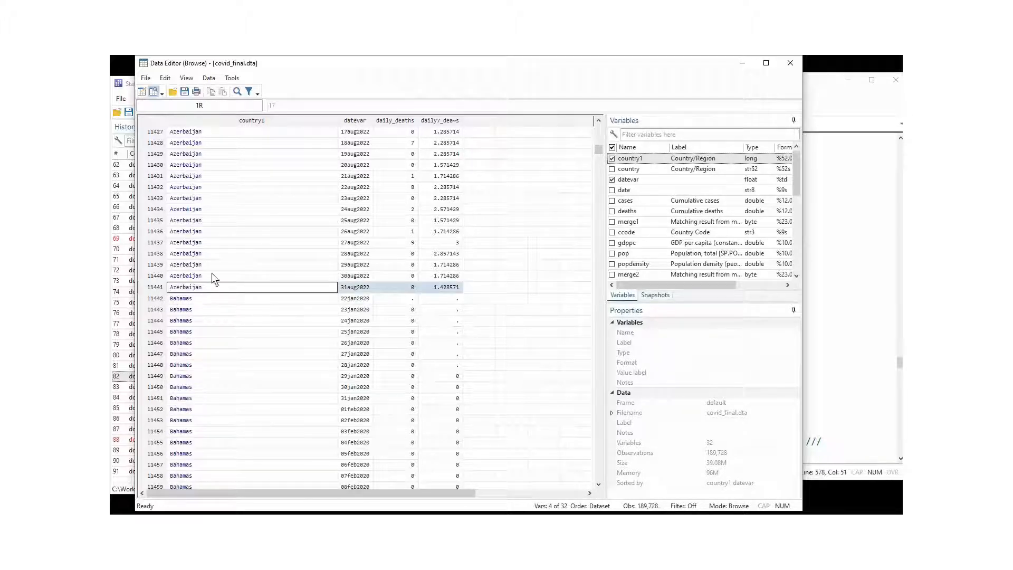
left_click(442, 289)
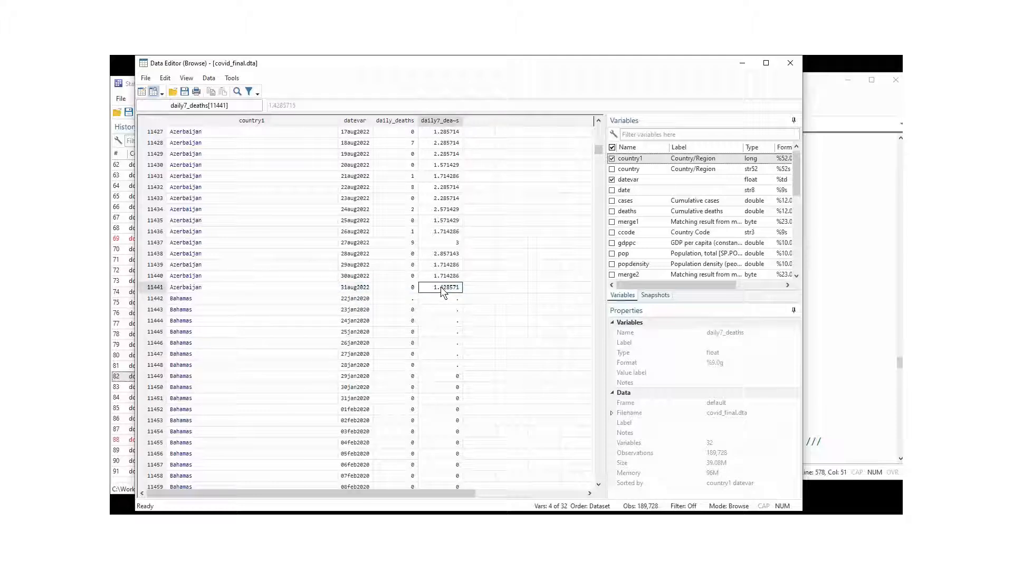
left_click(410, 289)
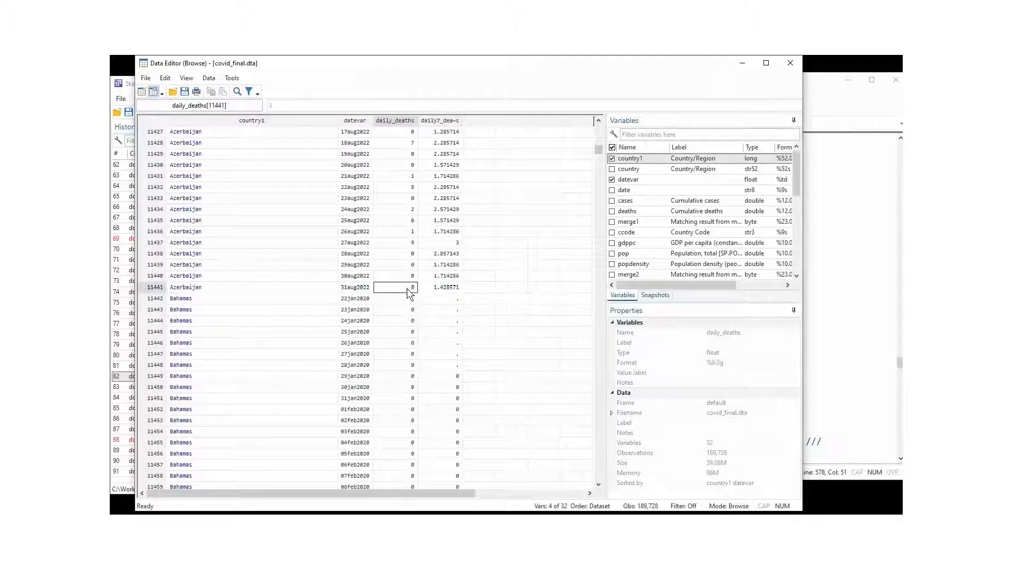
left_click_drag(407, 288, 393, 222)
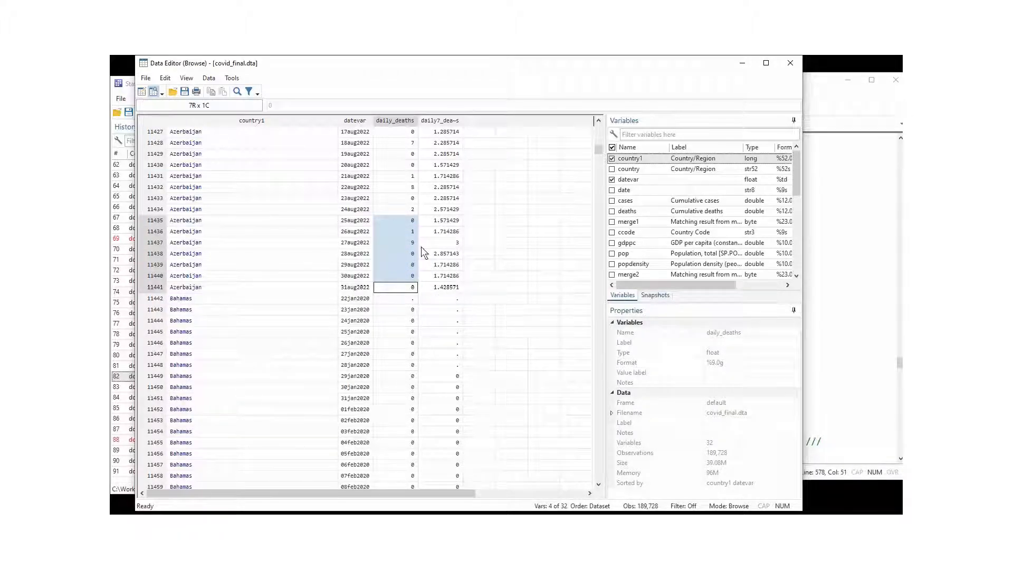
left_click(438, 272)
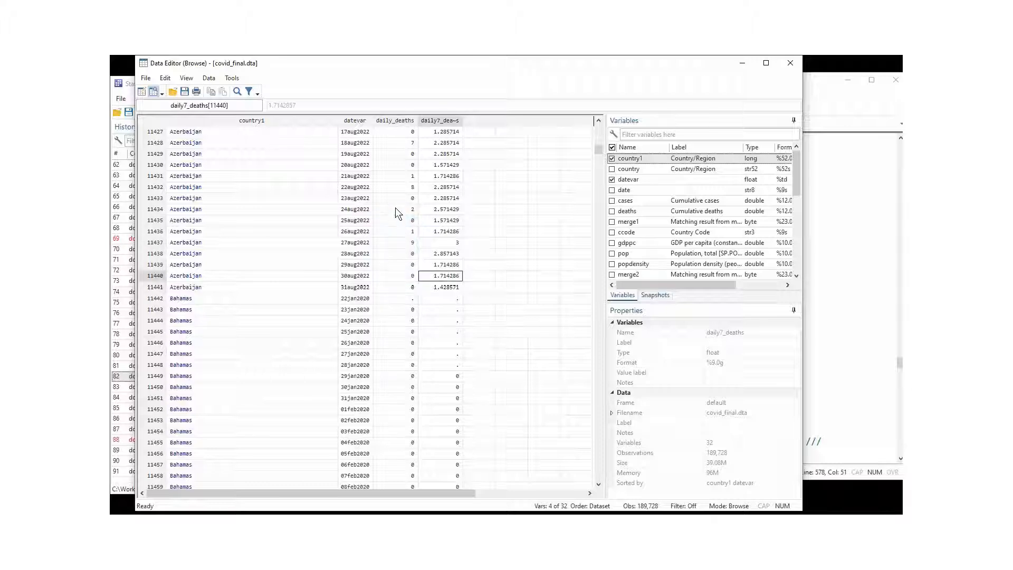
left_click_drag(395, 208, 400, 271)
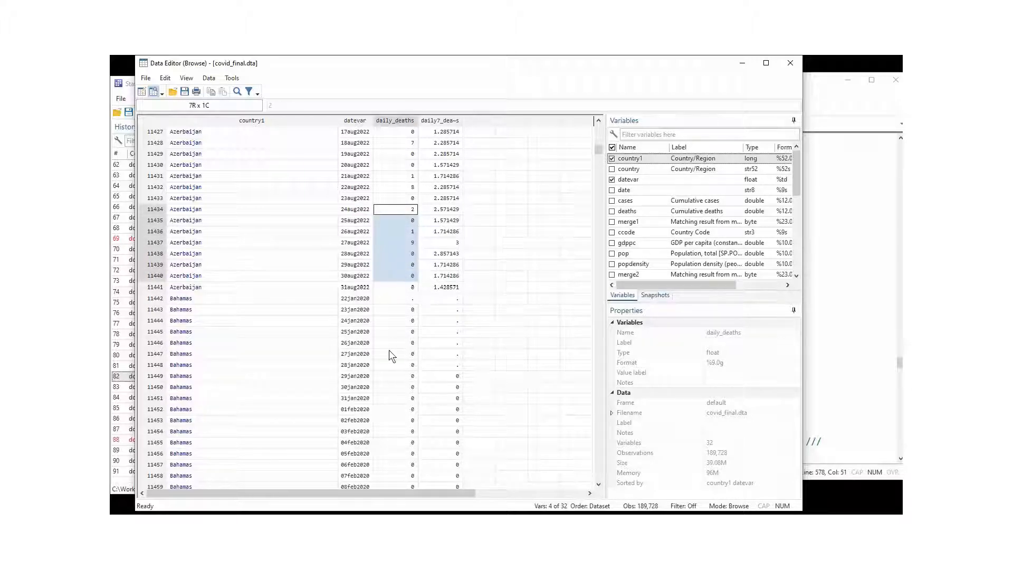
left_click(223, 222)
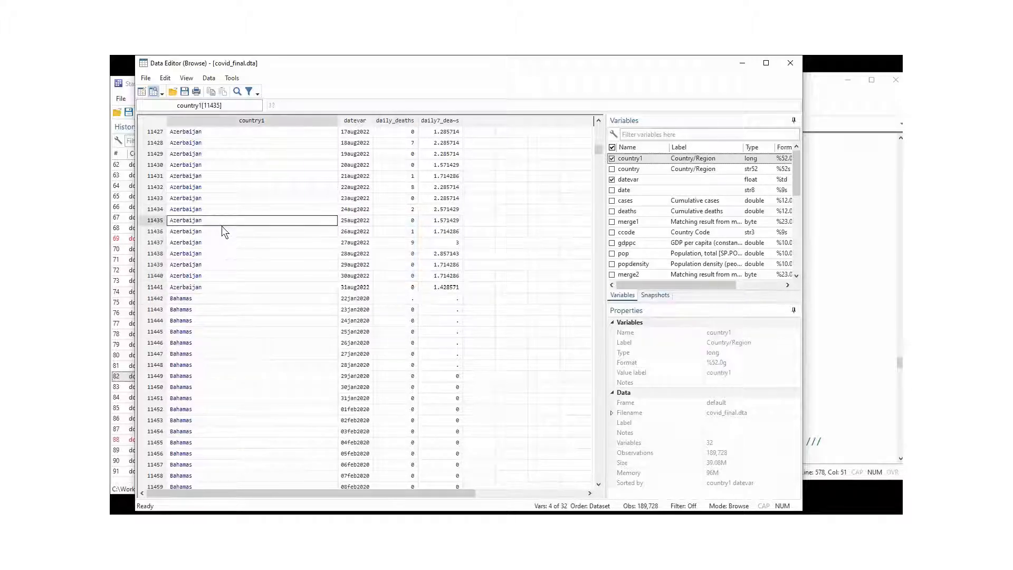
Examine daily7_deaths at the start of the Bahamas series against daily_deaths, and look over Belgium and Afghanistan.
left_click_drag(452, 298, 446, 364)
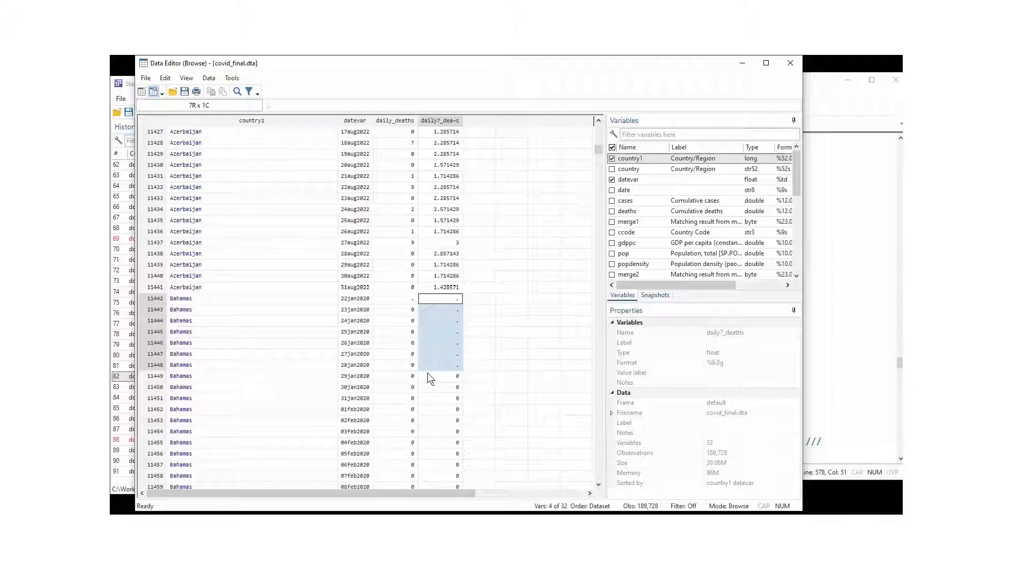
left_click(436, 312)
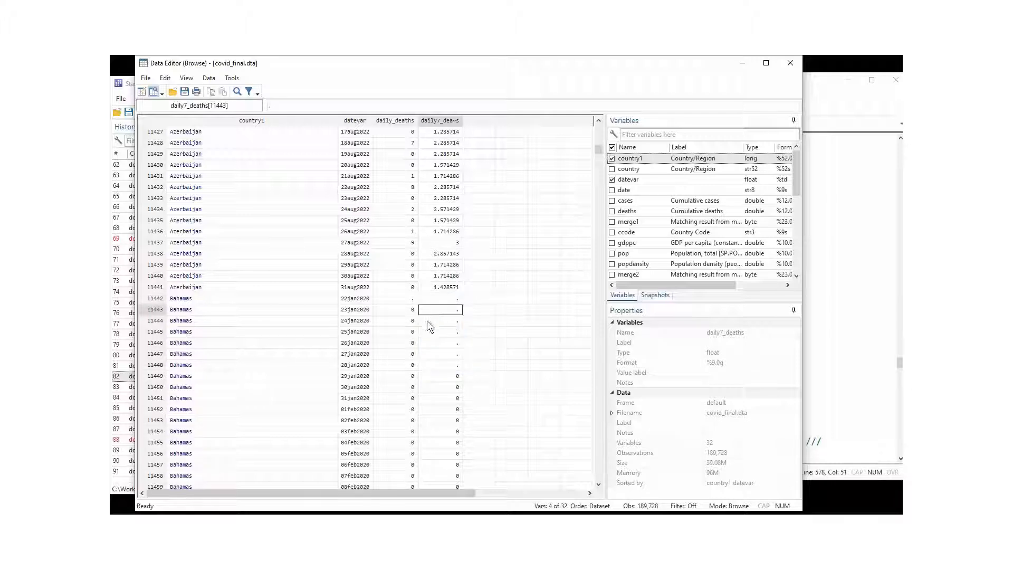
left_click(441, 377)
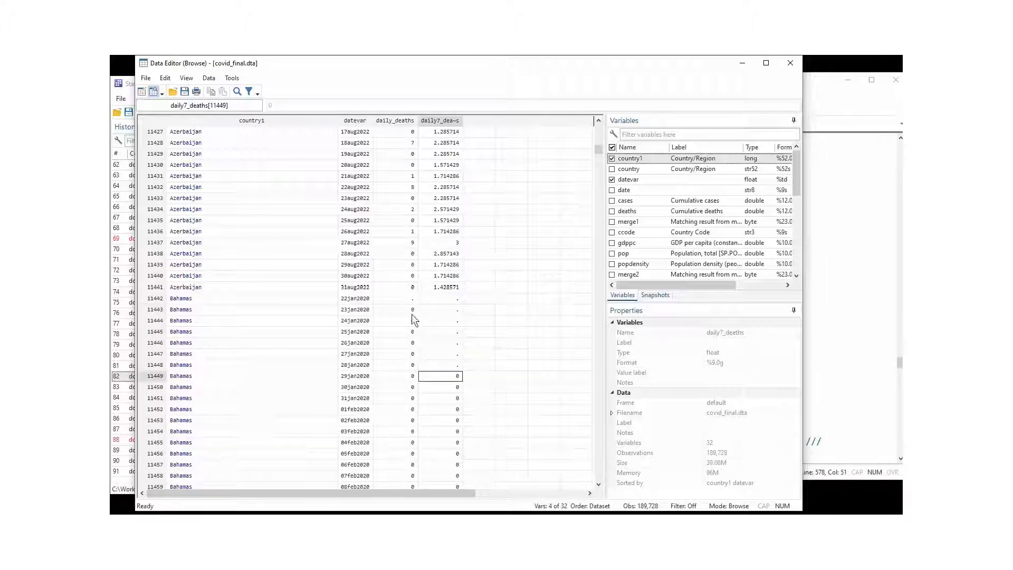
left_click(404, 379)
left_click_drag(404, 380, 399, 331)
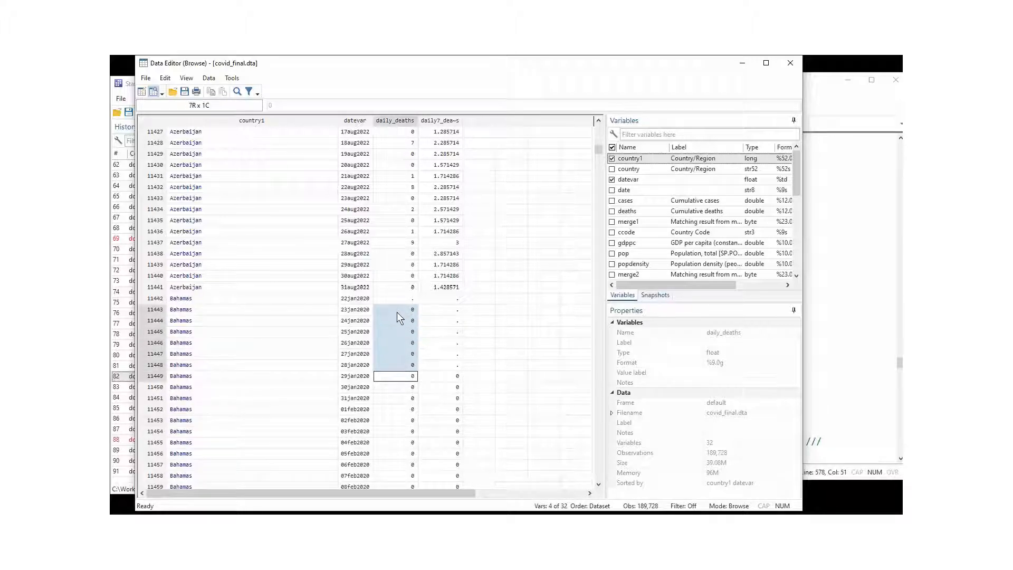
left_click(454, 378)
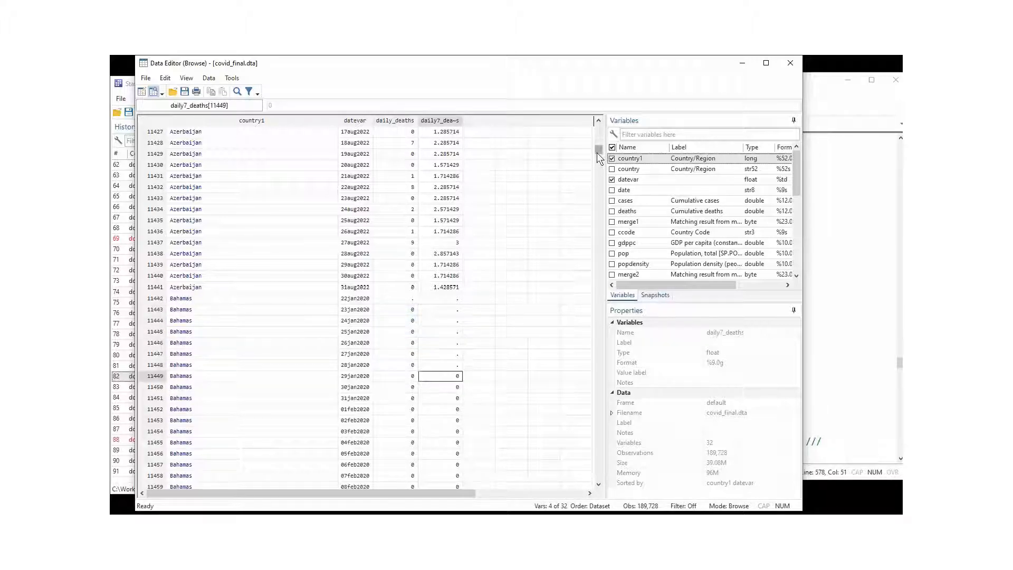
left_click_drag(598, 152, 601, 163)
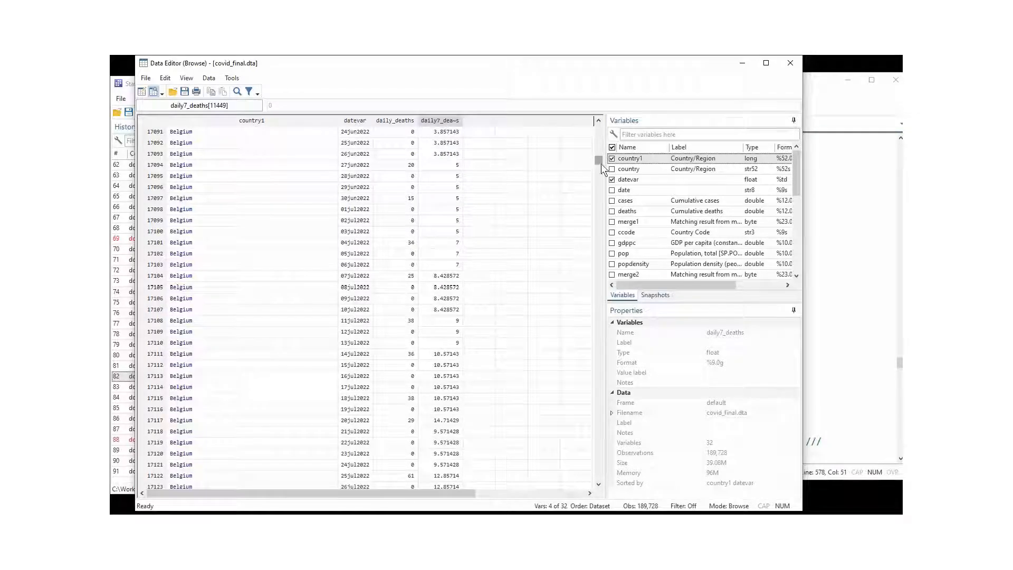
left_click_drag(597, 161, 667, 115)
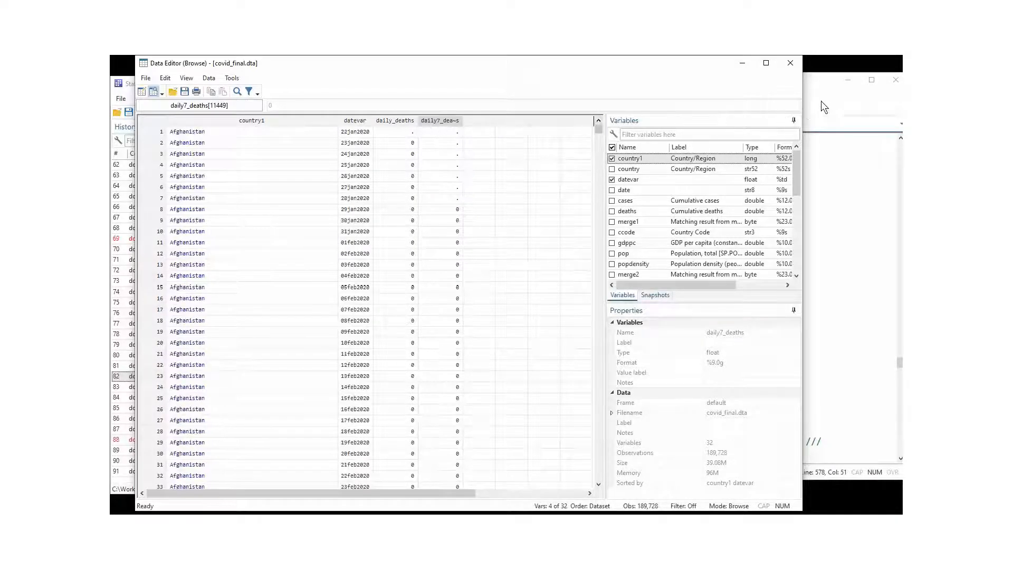
Return to the do-file and examine the tline(20jan2021) option and the datevar time axis in the US daily7_cases graph command.
left_click(821, 105)
scroll(486, 364, "down", 3)
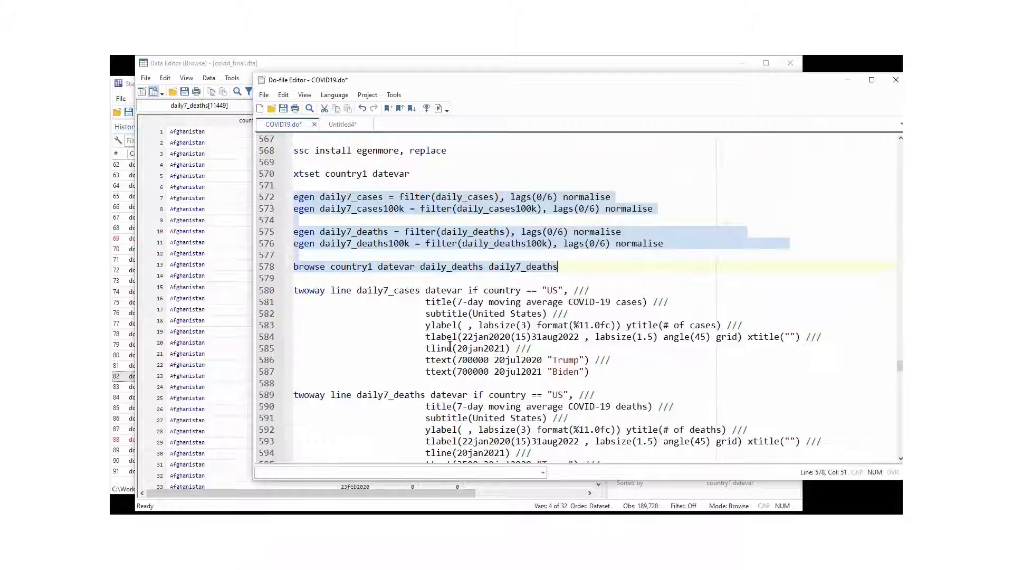
left_click_drag(426, 348, 612, 372)
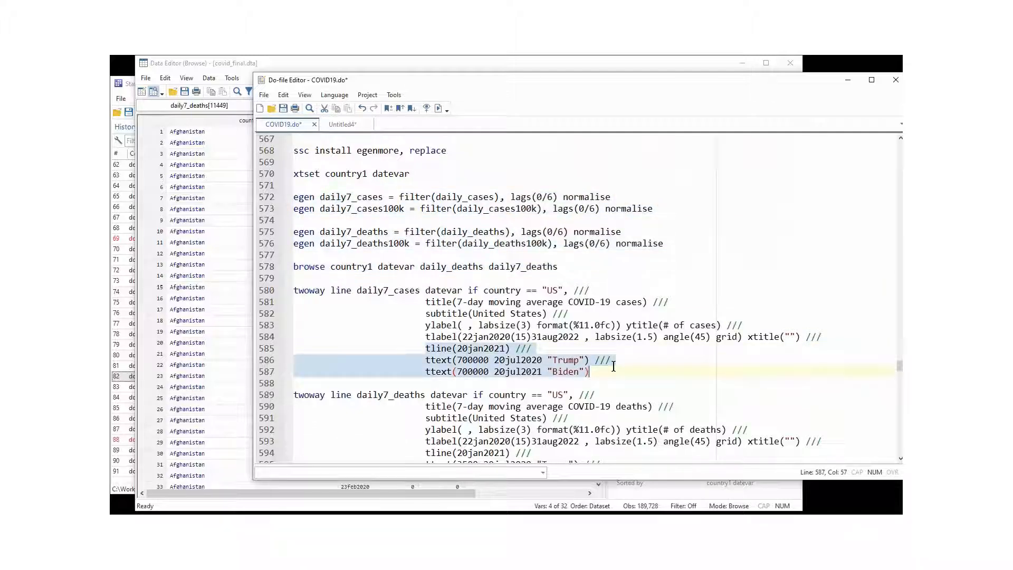
left_click(490, 361)
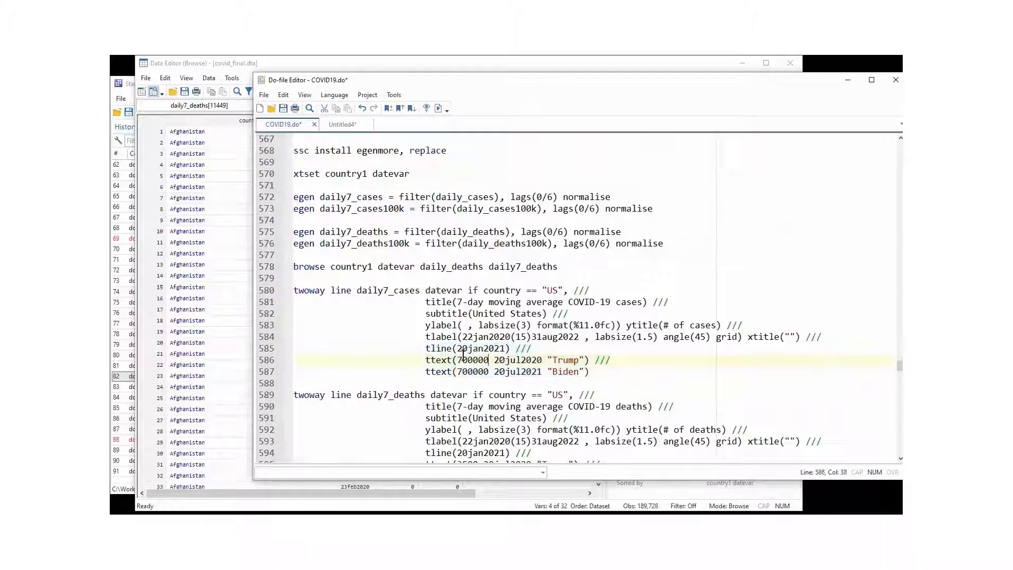
left_click_drag(427, 349, 429, 349)
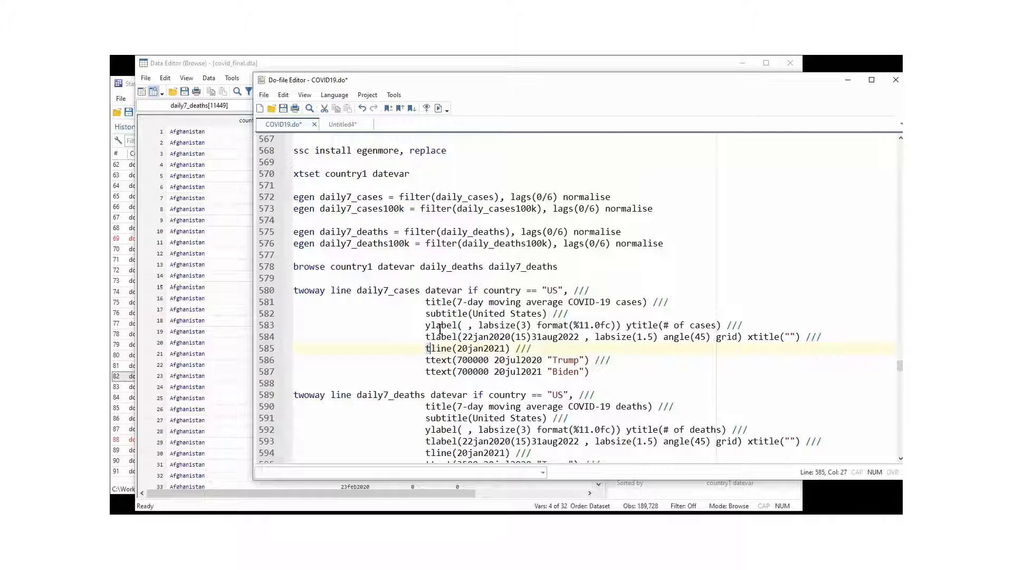
double_click(448, 291)
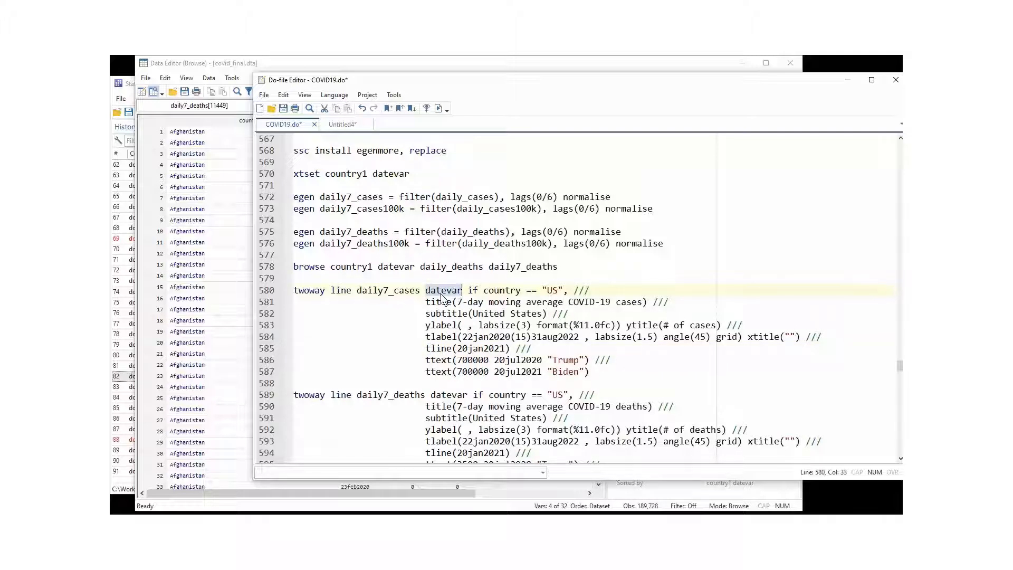
left_click(427, 348)
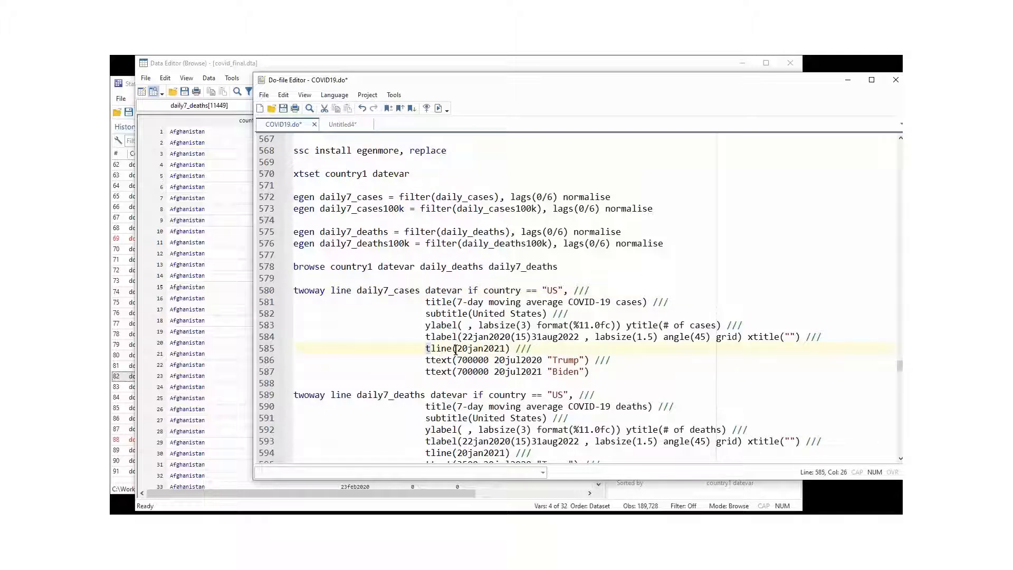
left_click(436, 348)
left_click_drag(457, 349, 507, 349)
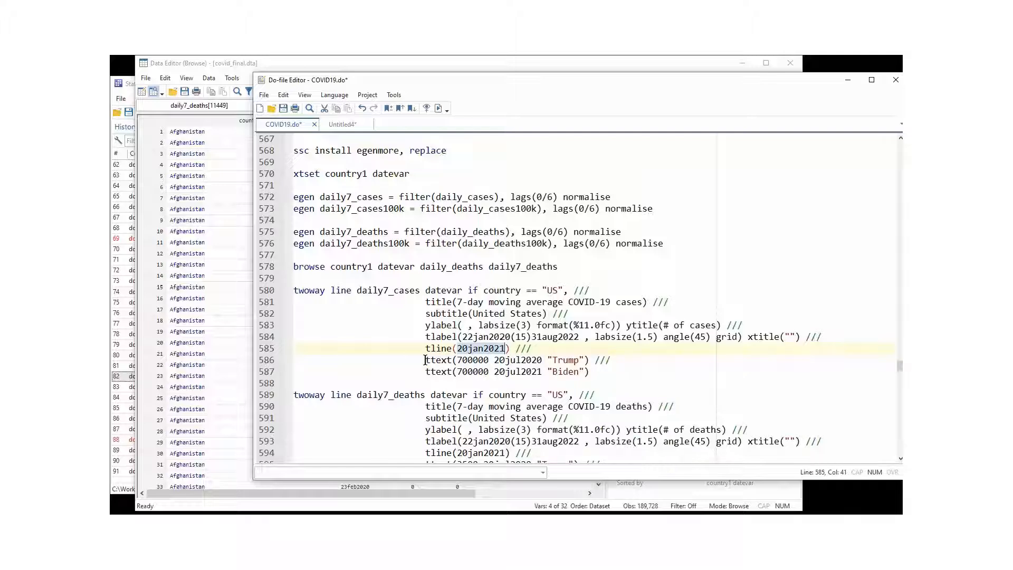
Examine the height and date coordinates in the two ttext options that place the Trump and Biden labels on the cases graph.
left_click_drag(426, 362, 543, 360)
left_click(456, 360)
left_click_drag(455, 360, 429, 361)
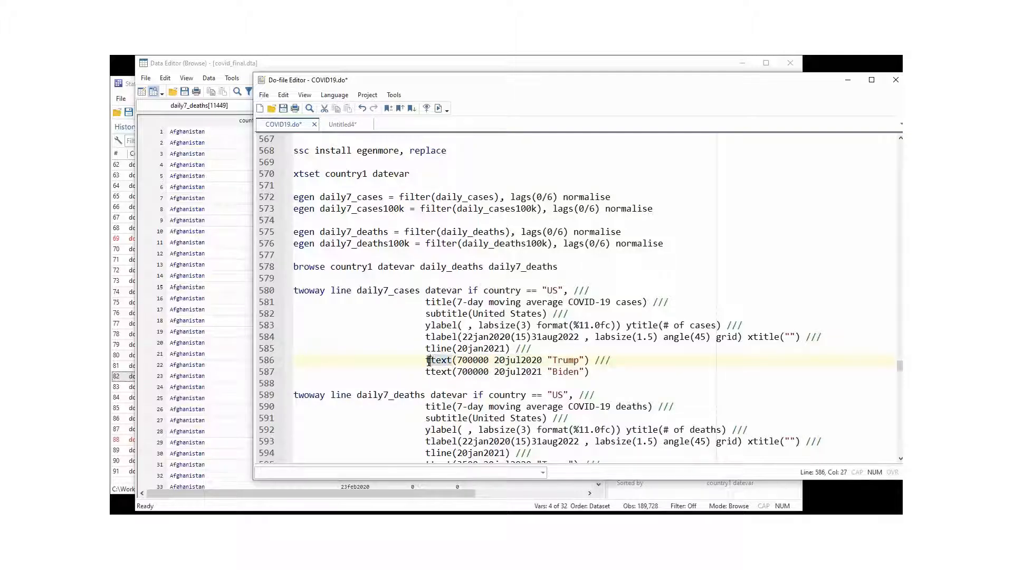
left_click(480, 360)
left_click_drag(458, 362, 490, 358)
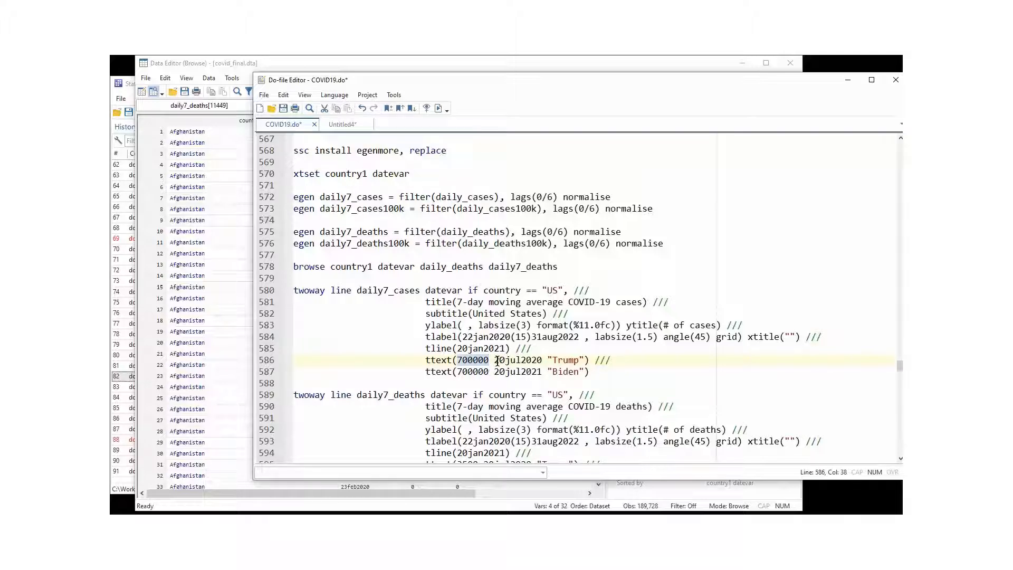
left_click_drag(495, 360, 543, 361)
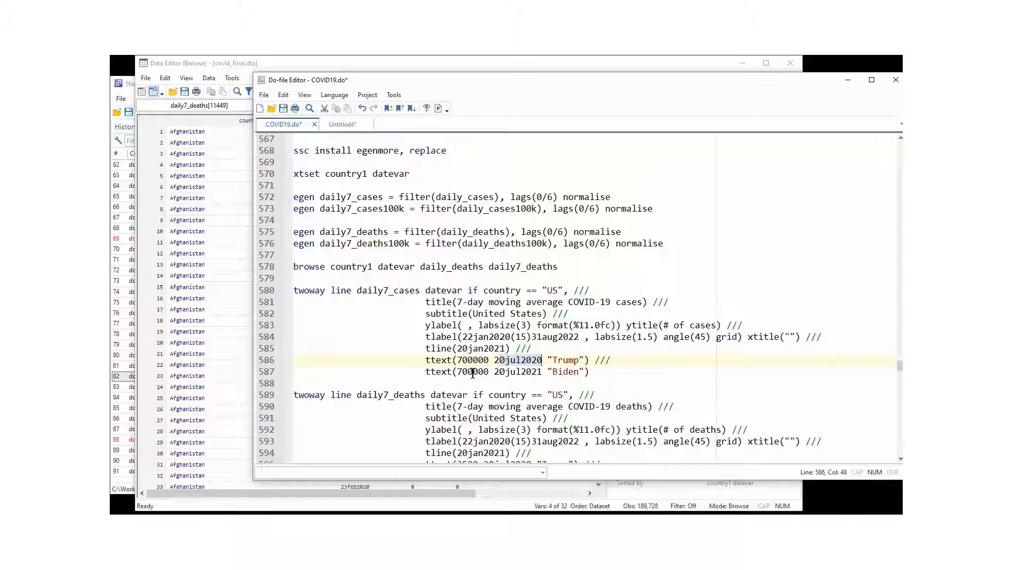
double_click(474, 372)
left_click(506, 372)
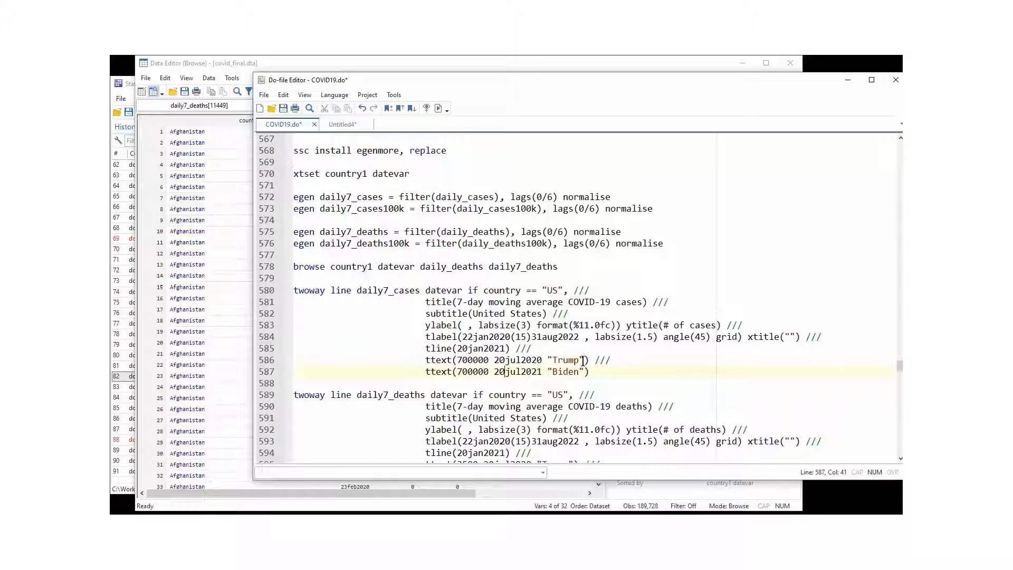
Plot the US 7-day moving average of COVID-19 cases with the 20jan2021 line and the Trump and Biden labels, and close the graph.
left_click_drag(584, 360, 293, 291)
double_click(566, 372)
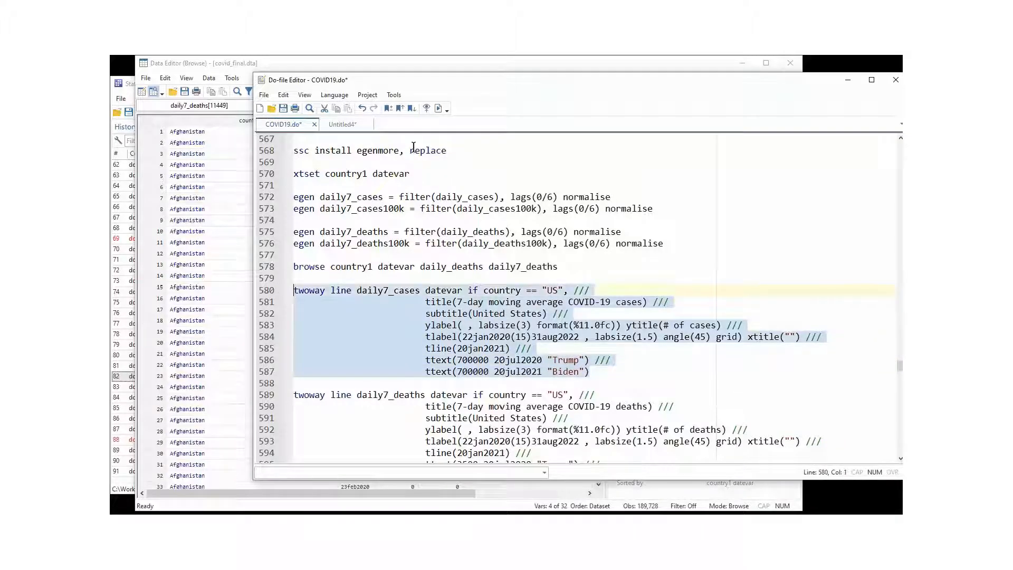
left_click(438, 108)
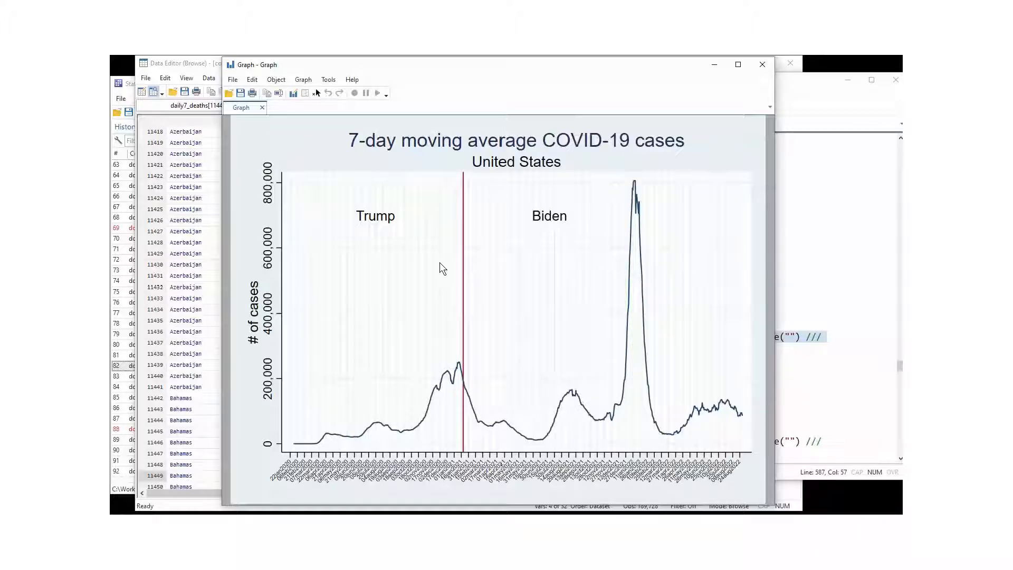
left_click(763, 65)
Plot the US 7-day moving average of COVID-19 deaths with the Trump and Biden labels at 3500, and return to the do-file.
scroll(374, 404, "down", 3)
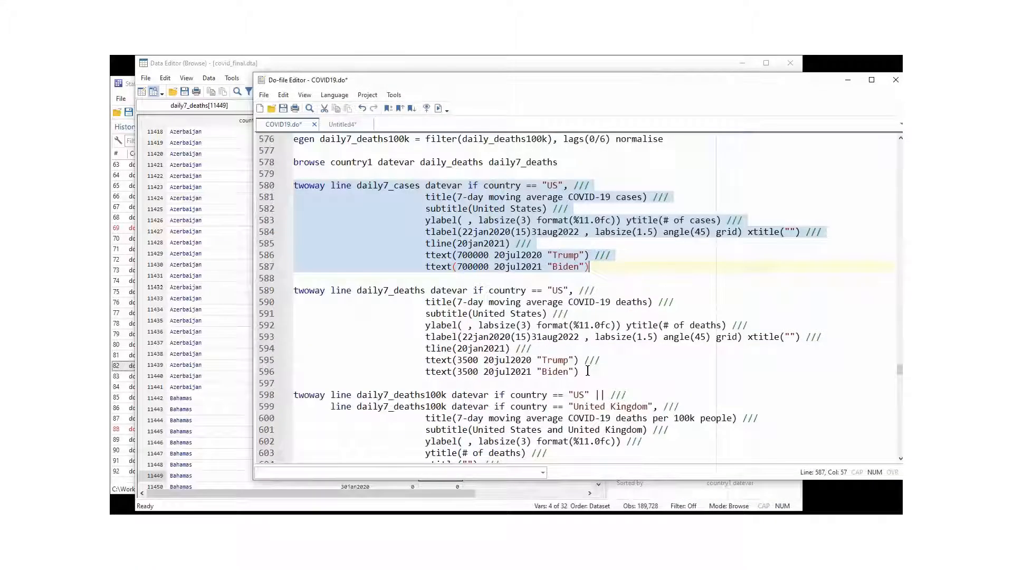
left_click_drag(587, 372, 294, 291)
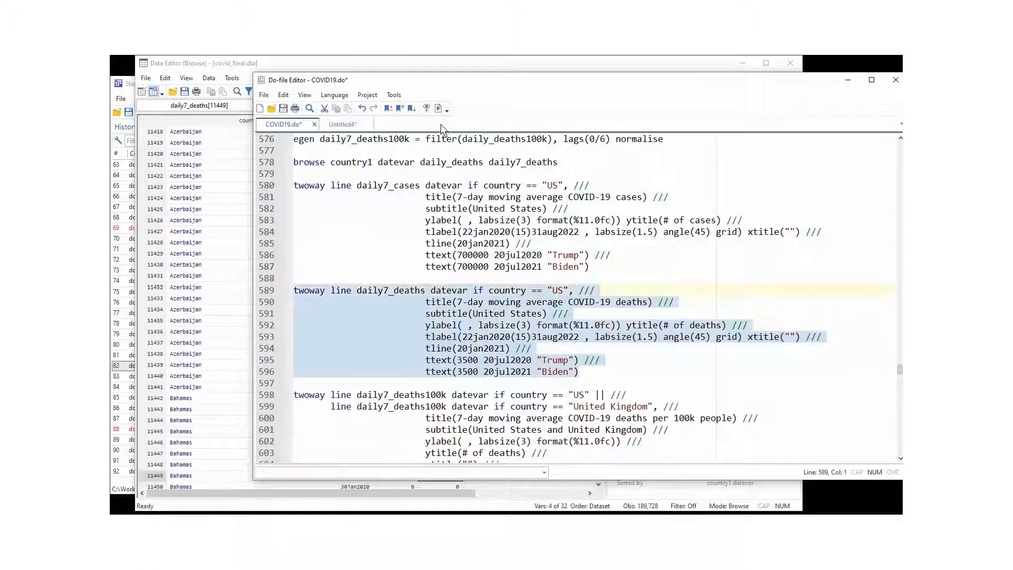
left_click(439, 108)
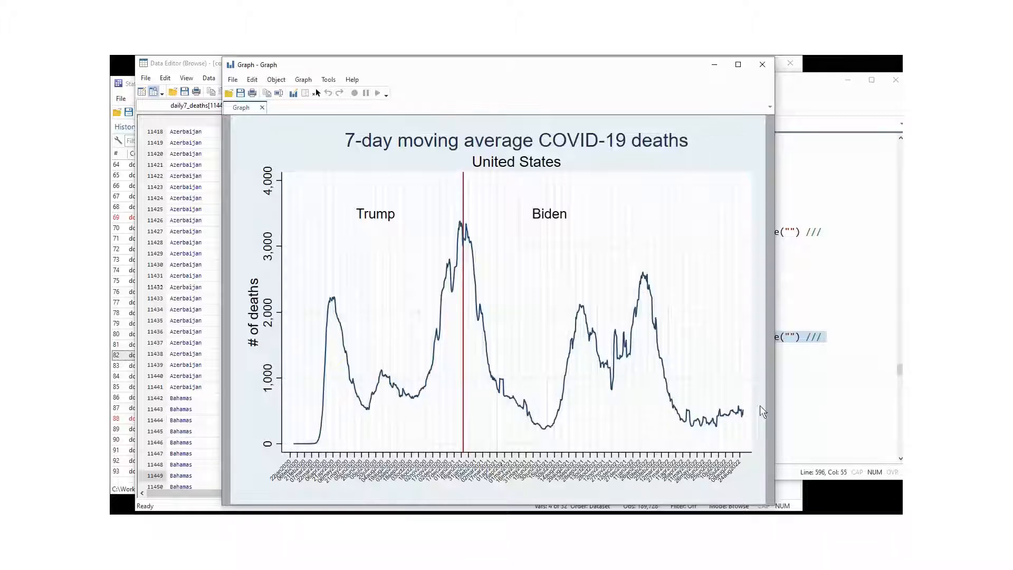
left_click(802, 346)
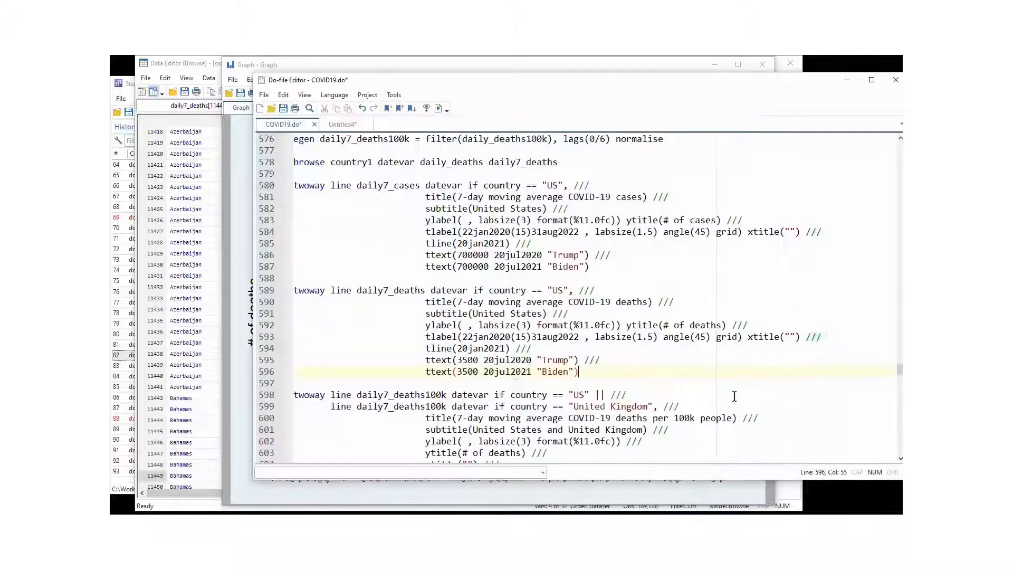
scroll(734, 397, "down", 4)
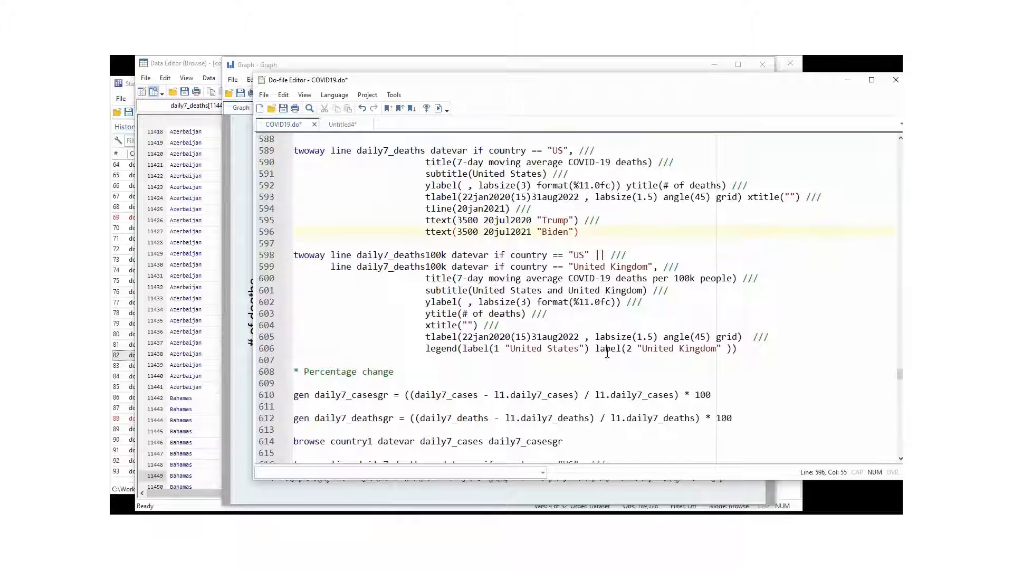
Plot the 7-day moving average of COVID-19 deaths per 100k people for the US and United Kingdom, and close the graph.
left_click_drag(739, 350, 293, 256)
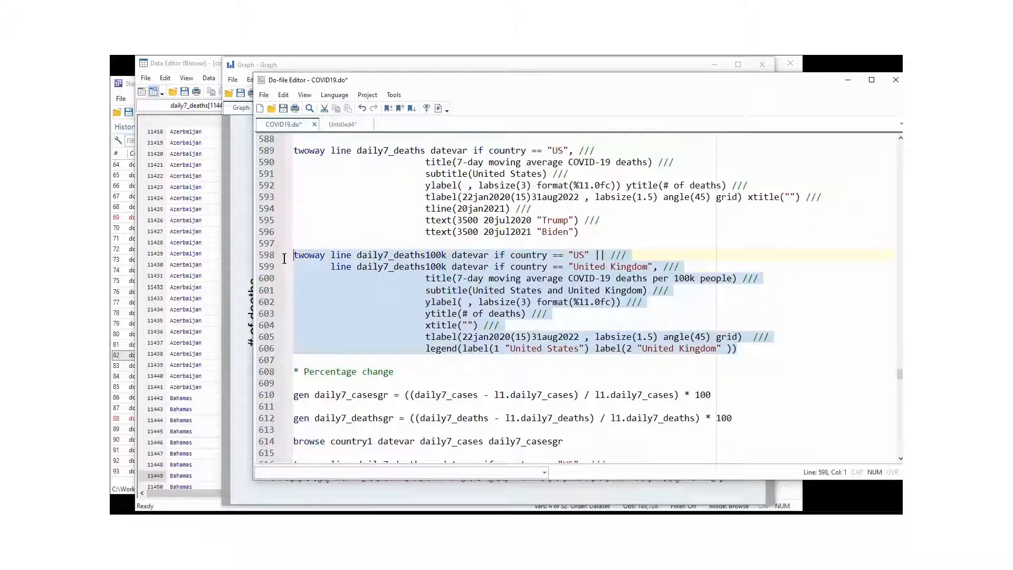
left_click(436, 110)
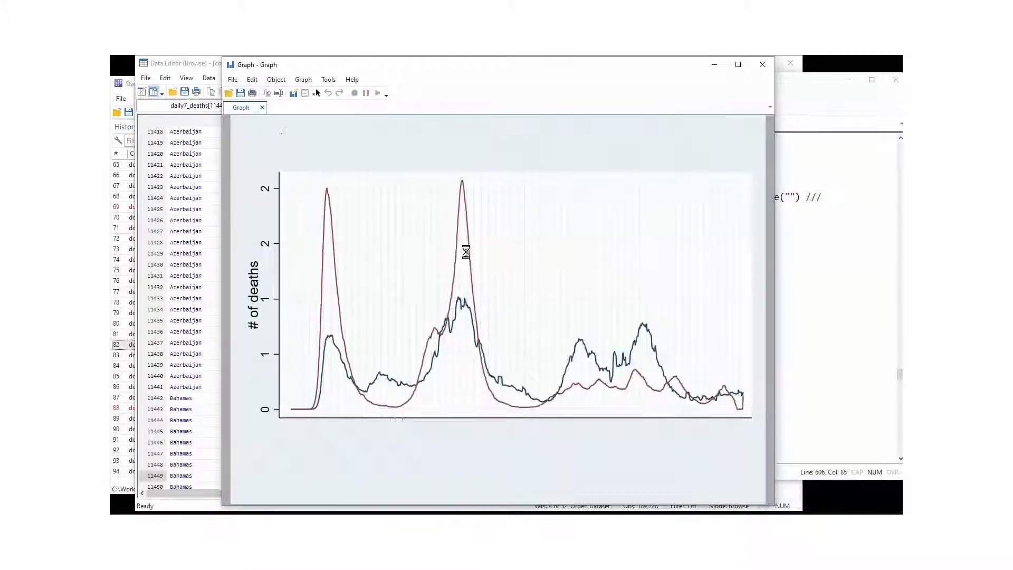
left_click(763, 65)
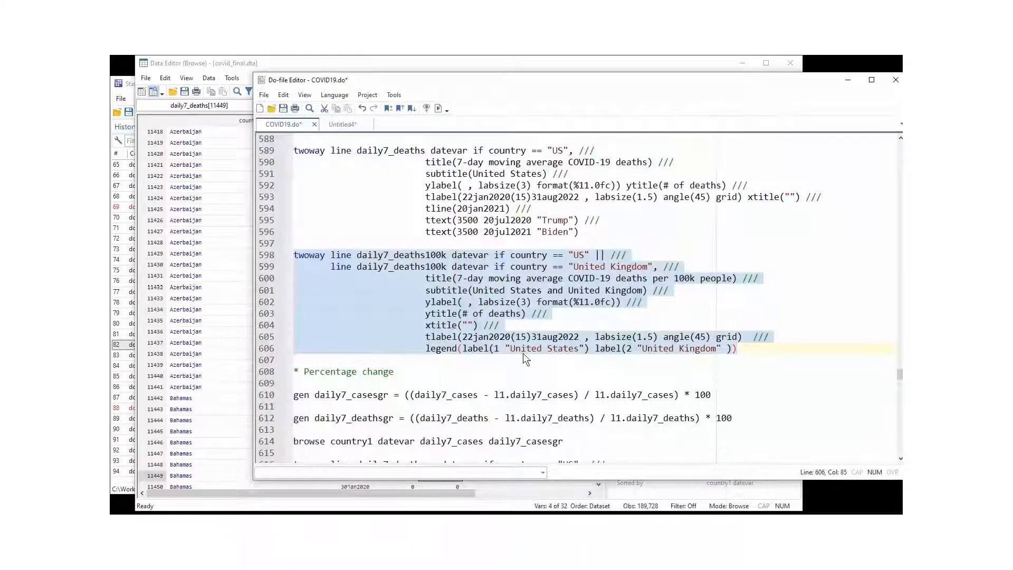
left_click(518, 374)
Examine the daily7_casesgr formula in the percentage change section, including the l1. lag terms, the division and the multiplication by 100.
scroll(519, 375, "down", 5)
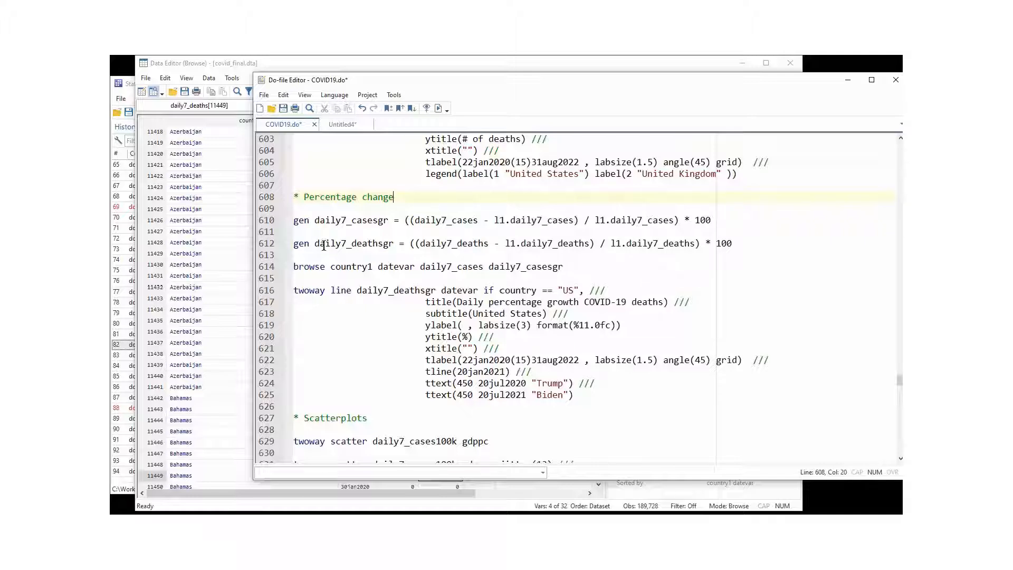
left_click(294, 220)
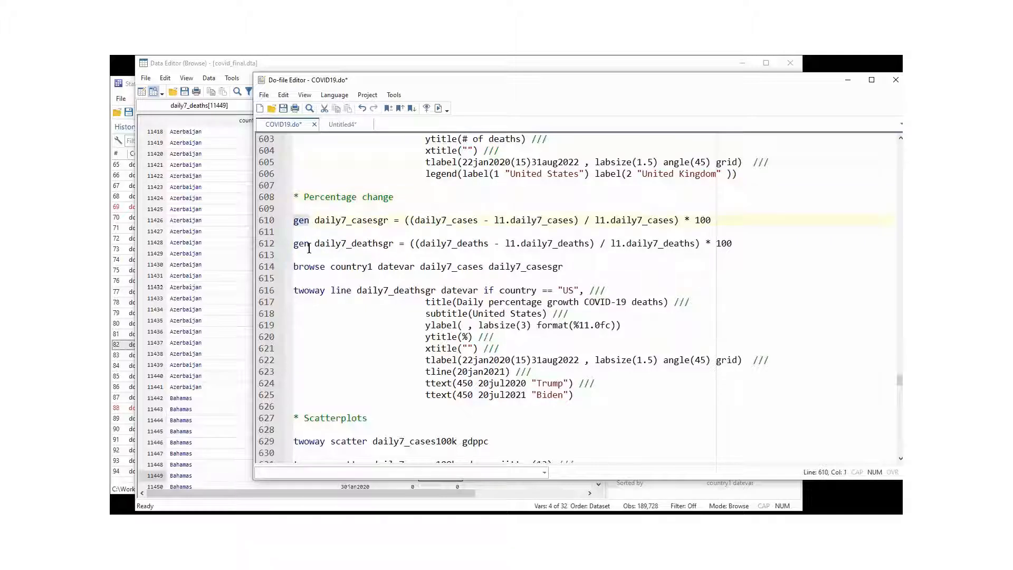
left_click(315, 220)
left_click_drag(316, 220, 345, 222)
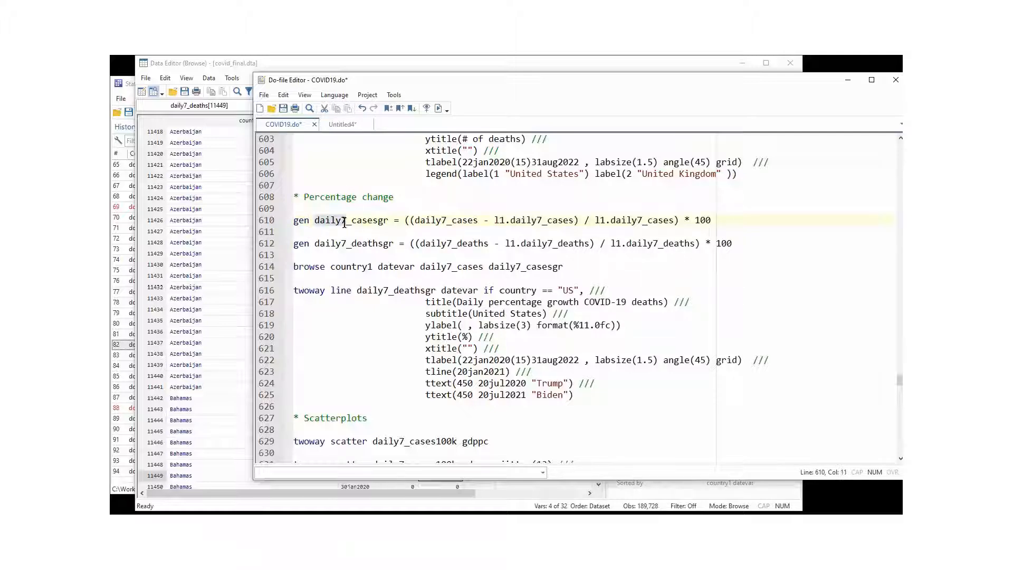
double_click(357, 221)
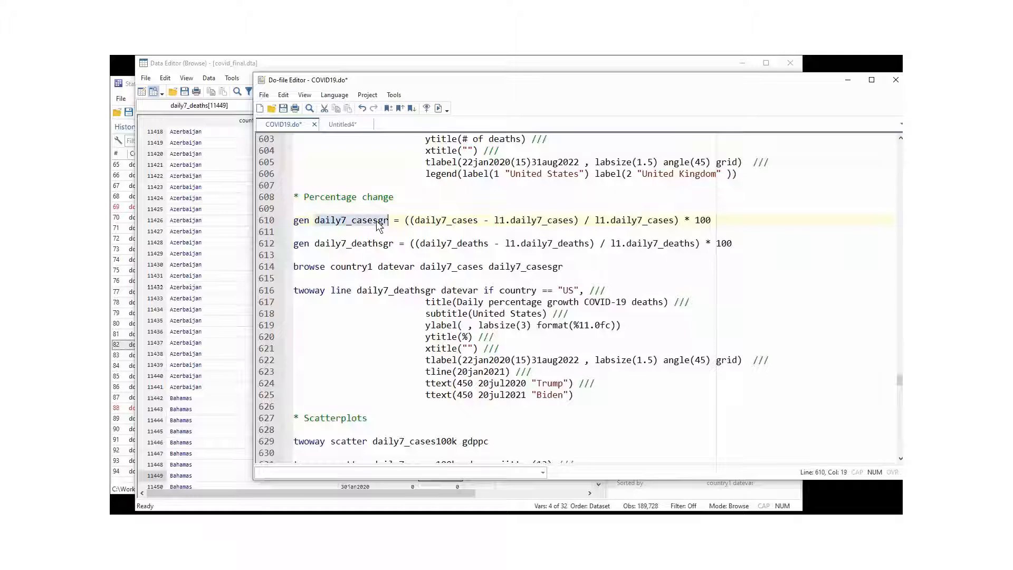
left_click(378, 221)
triple_click(378, 221)
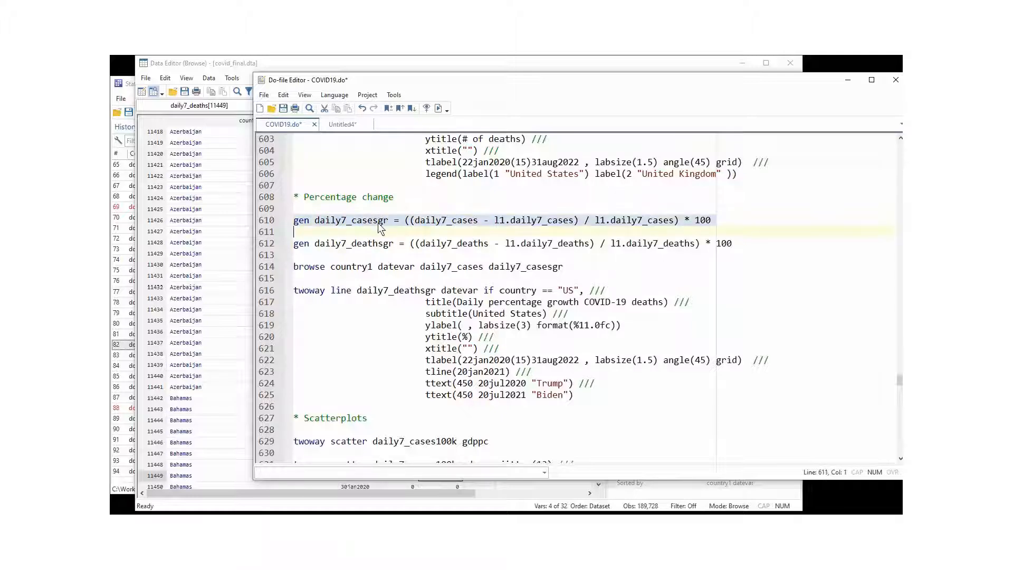
left_click(378, 222)
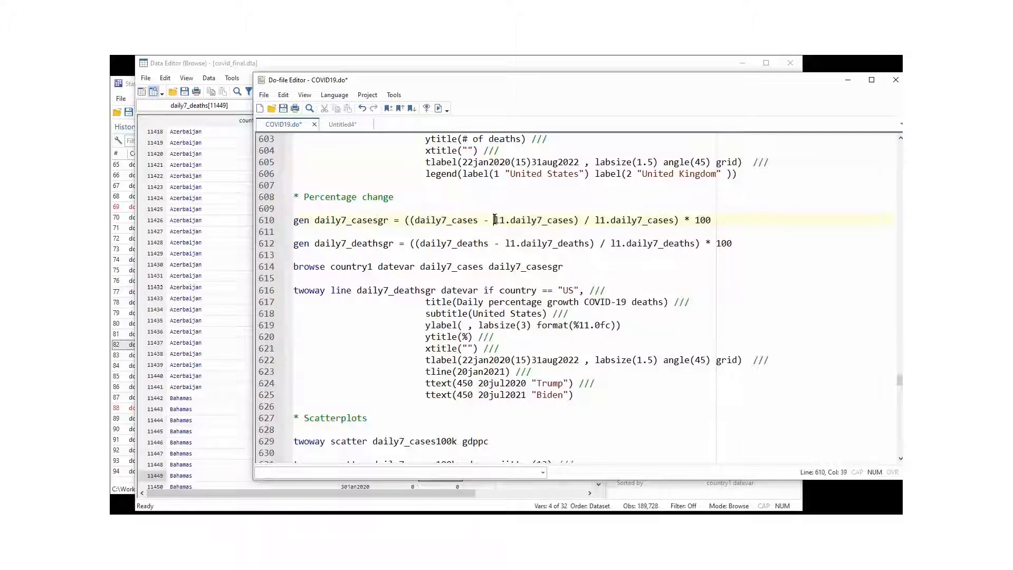
left_click_drag(494, 221, 506, 221)
left_click_drag(415, 220, 676, 226)
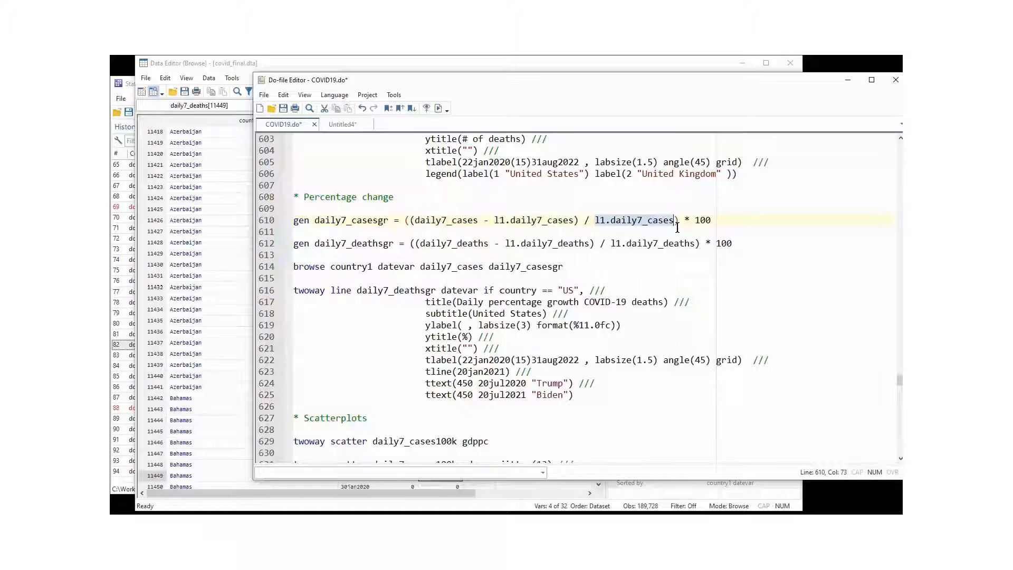
left_click(698, 227)
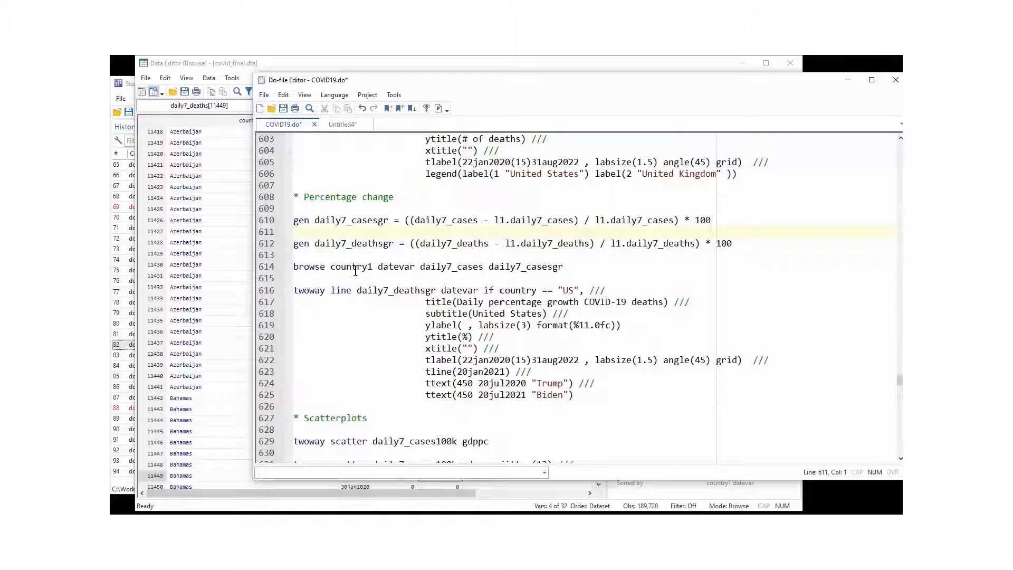
Generate the growth variables daily7_casesgr and daily7_deathsgr, and browse country1, datevar, daily7_cases and daily7_casesgr.
left_click_drag(268, 222, 269, 271)
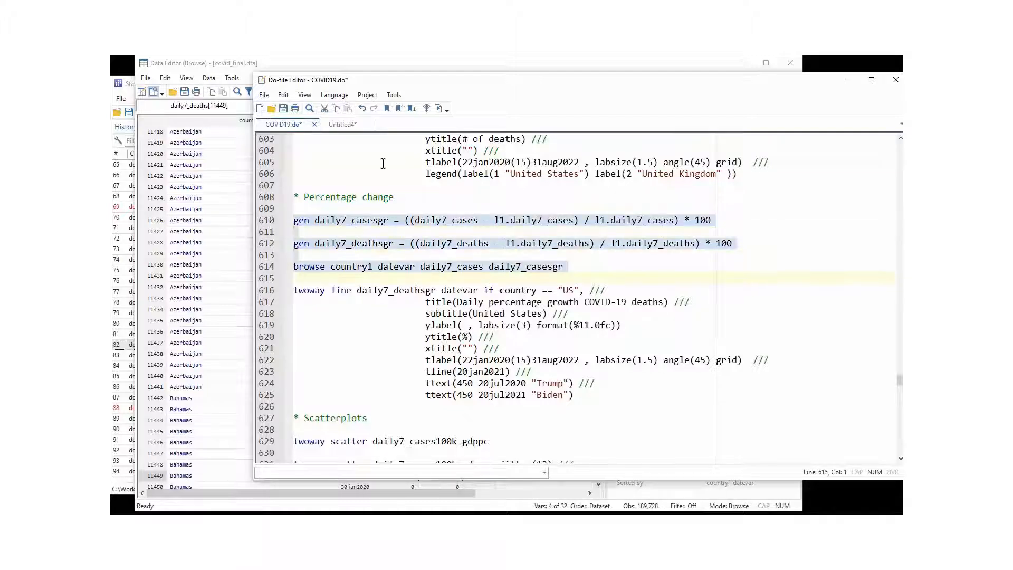
left_click(436, 111)
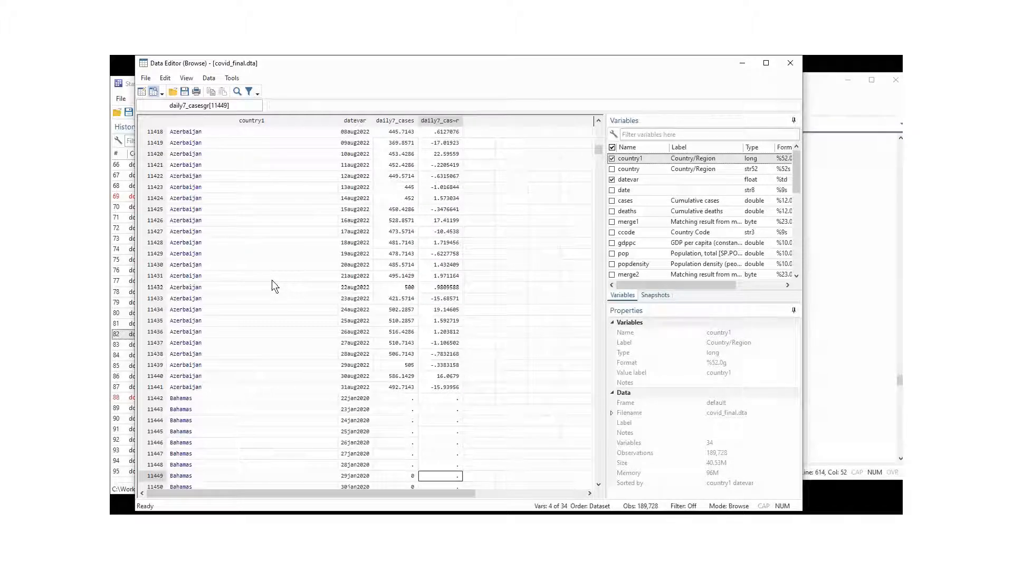
scroll(279, 378, "down", 5)
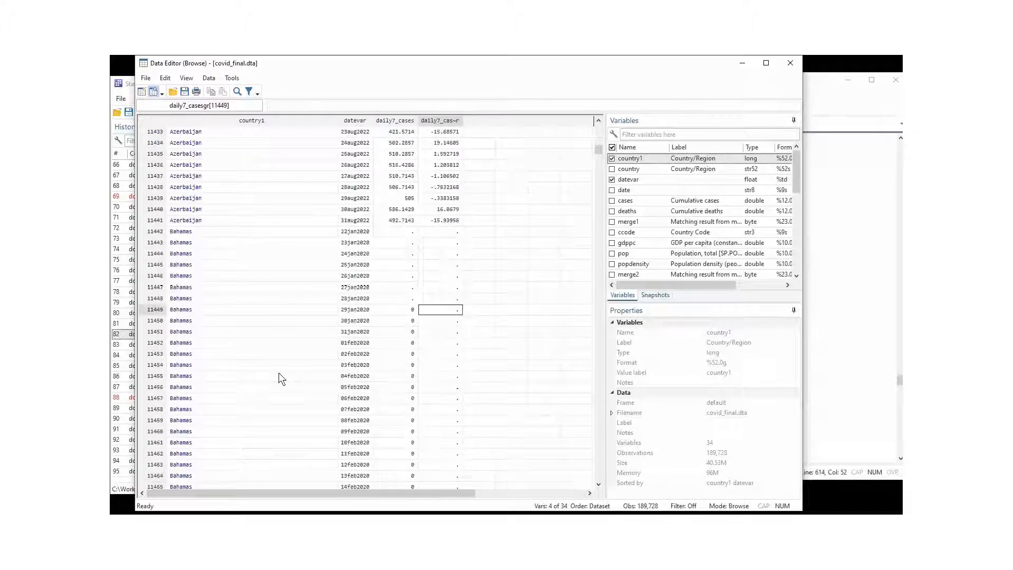
Check the results output for the new growth variables, and inspect the variable list and daily7_casesgr values for several countries.
left_click(125, 472)
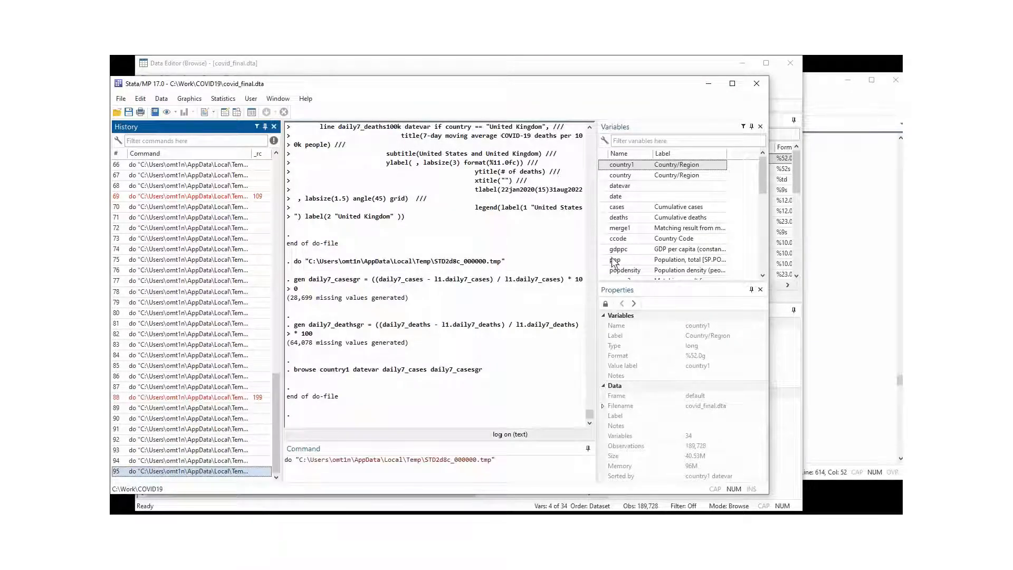
left_click(793, 84)
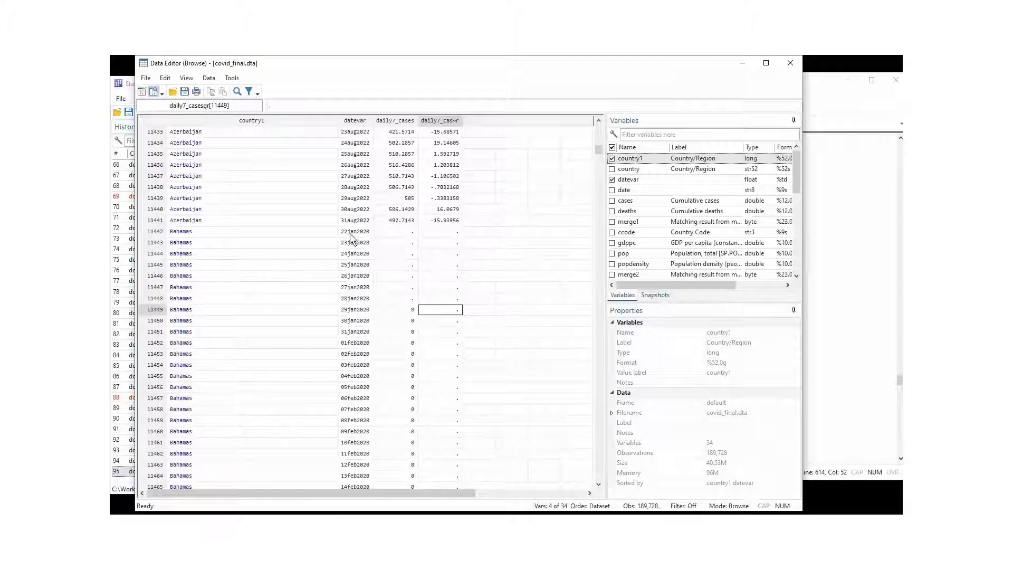
scroll(352, 238, "down", 11)
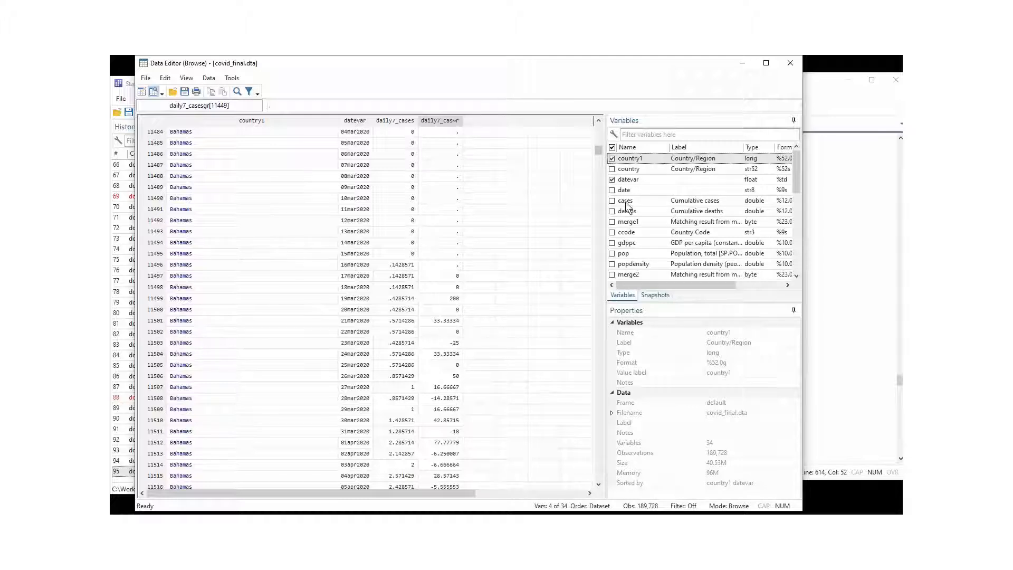
left_click_drag(797, 193, 790, 270)
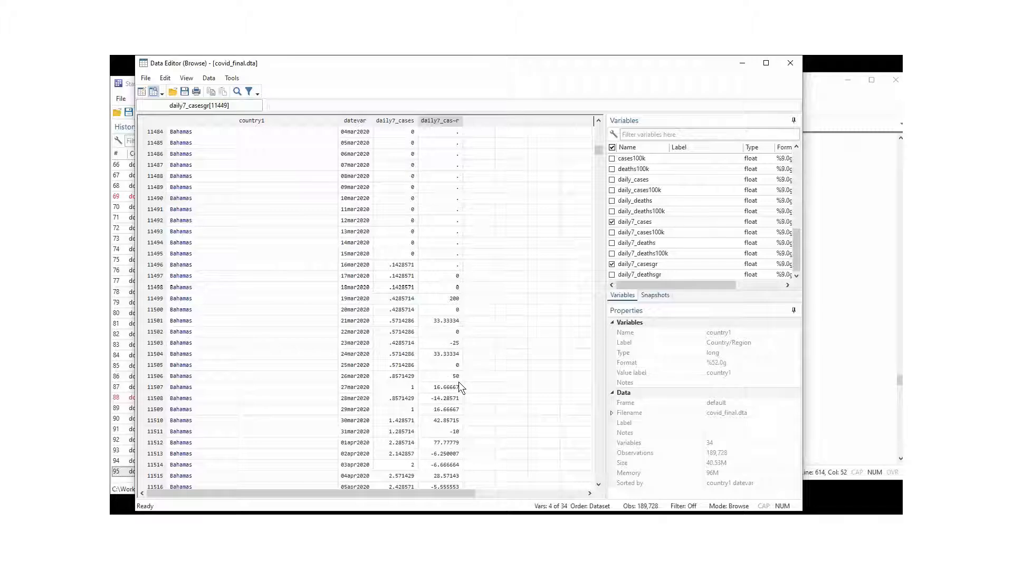
left_click_drag(595, 152, 598, 183)
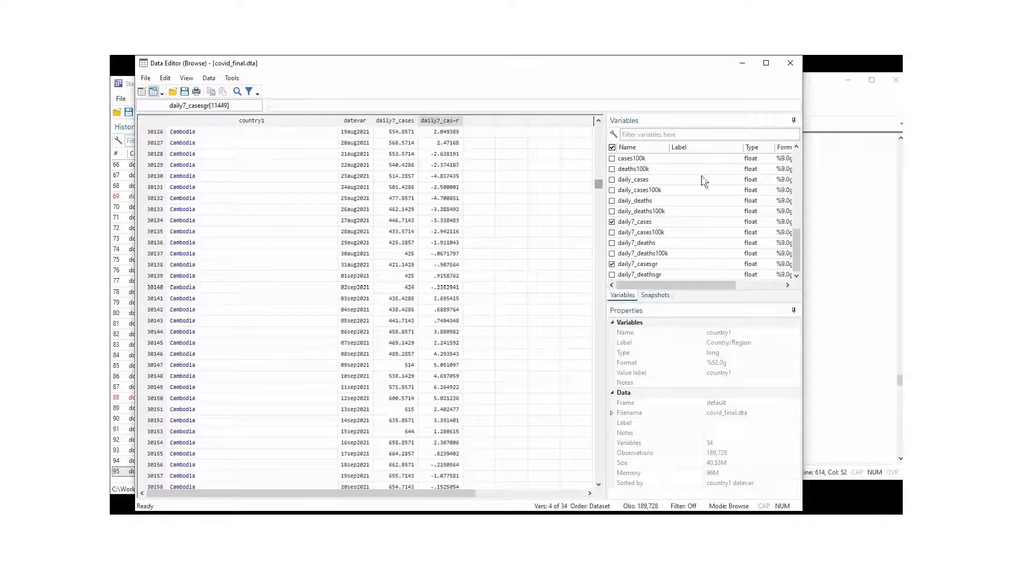
Try to plot the US daily percentage growth in COVID-19 deaths with the 20jan2021 line and the Trump and Biden labels.
left_click(834, 114)
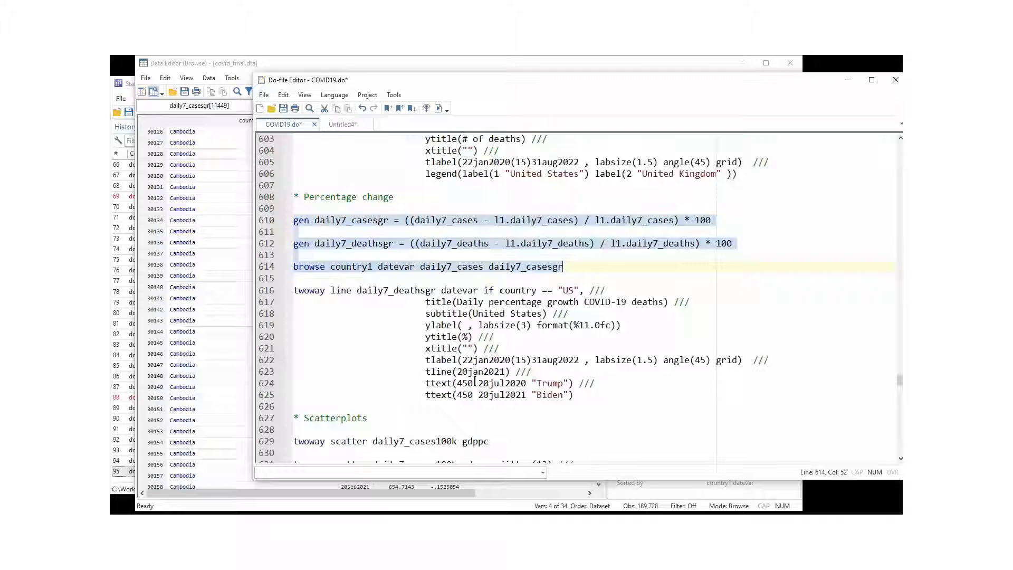
left_click_drag(610, 395, 260, 293)
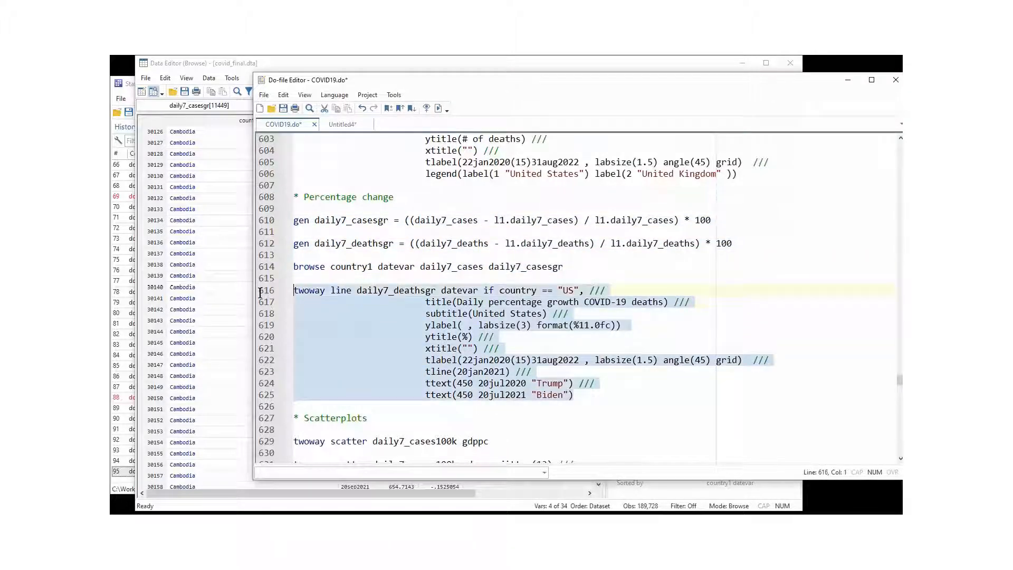
left_click(437, 106)
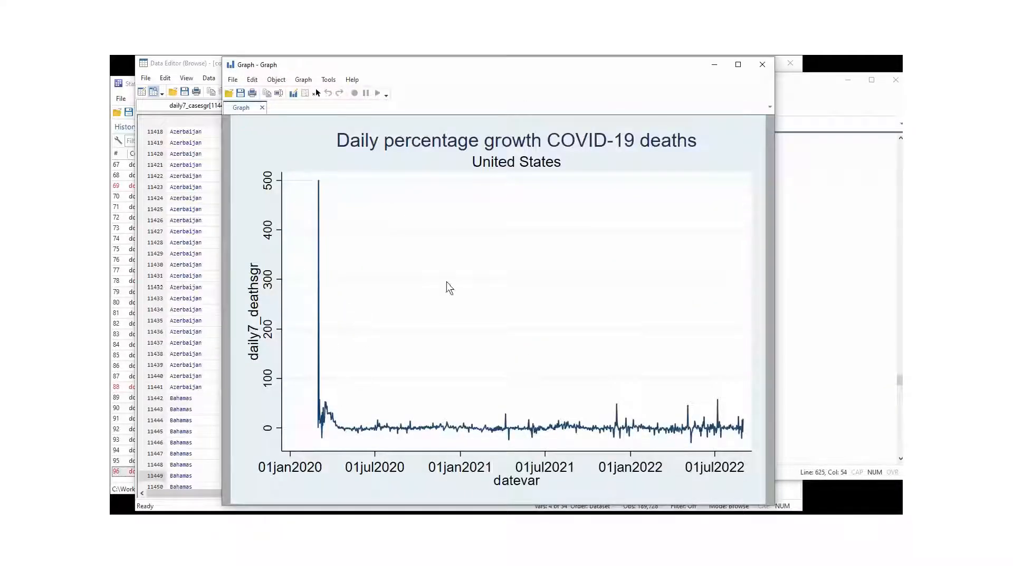
left_click(803, 106)
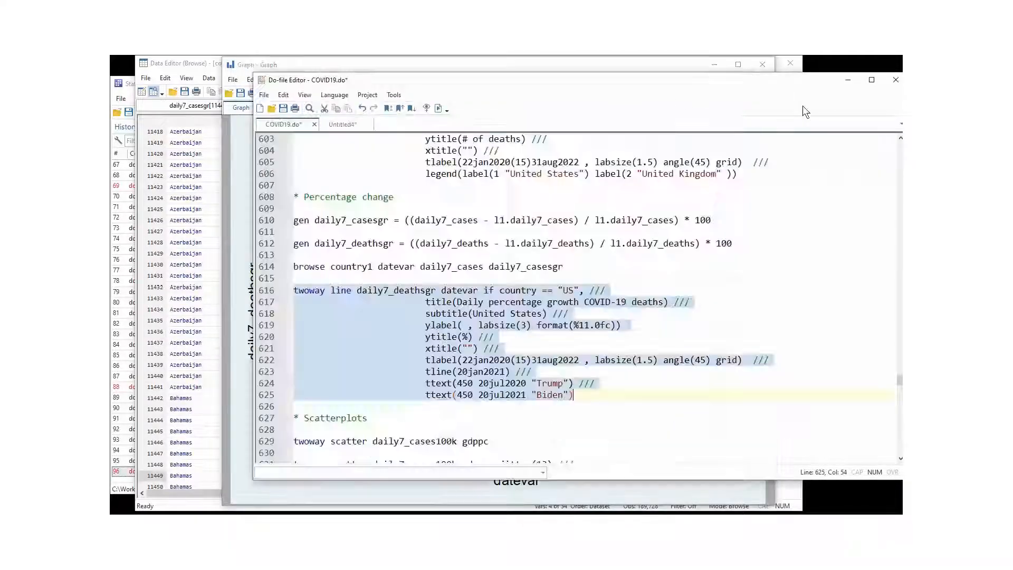
Compare the US deaths growth graph with the axis, tline and ttext options in its twoway line command.
left_click(468, 368)
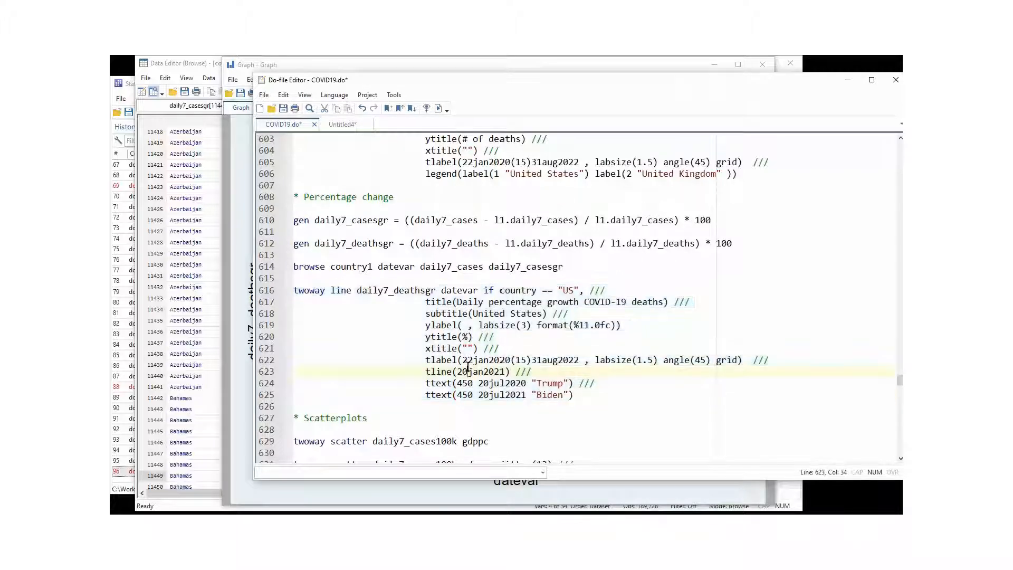
left_click(243, 249)
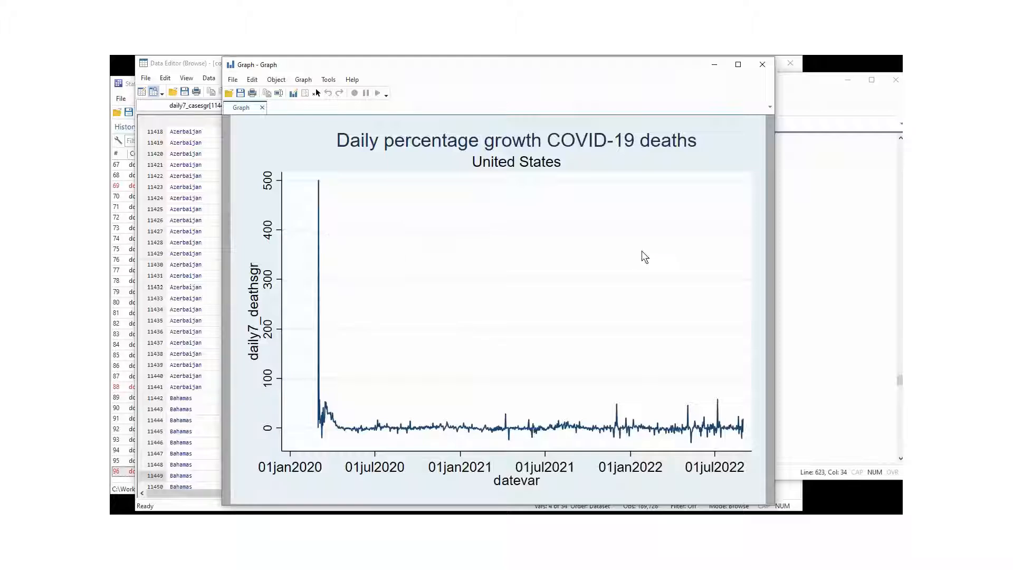
left_click(819, 105)
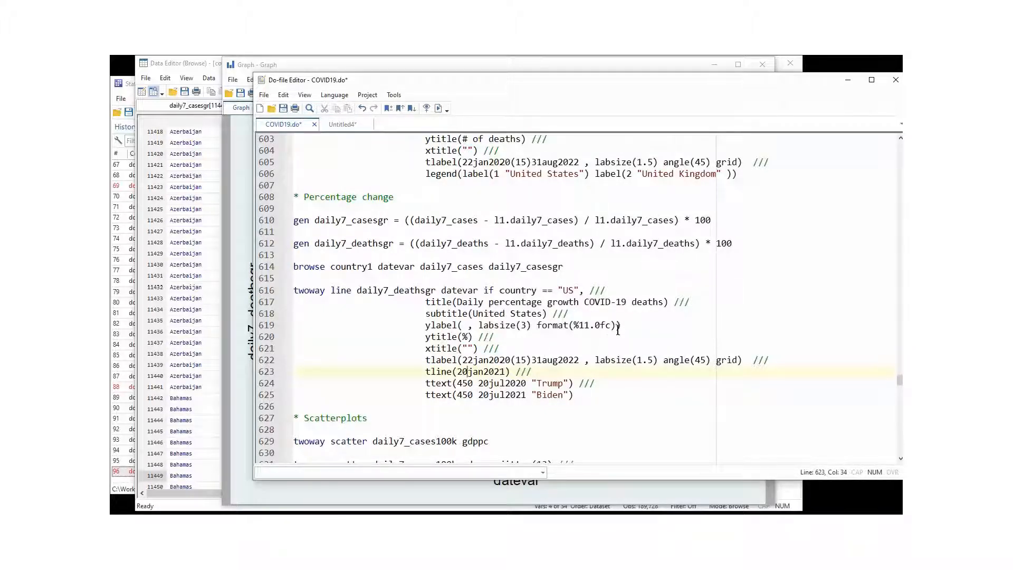
left_click(245, 262)
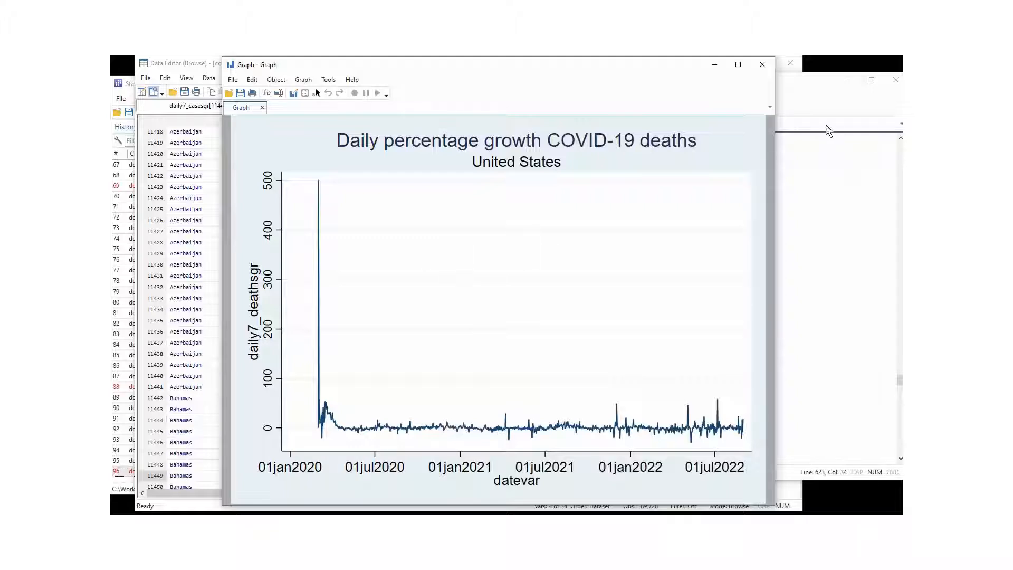
left_click(813, 106)
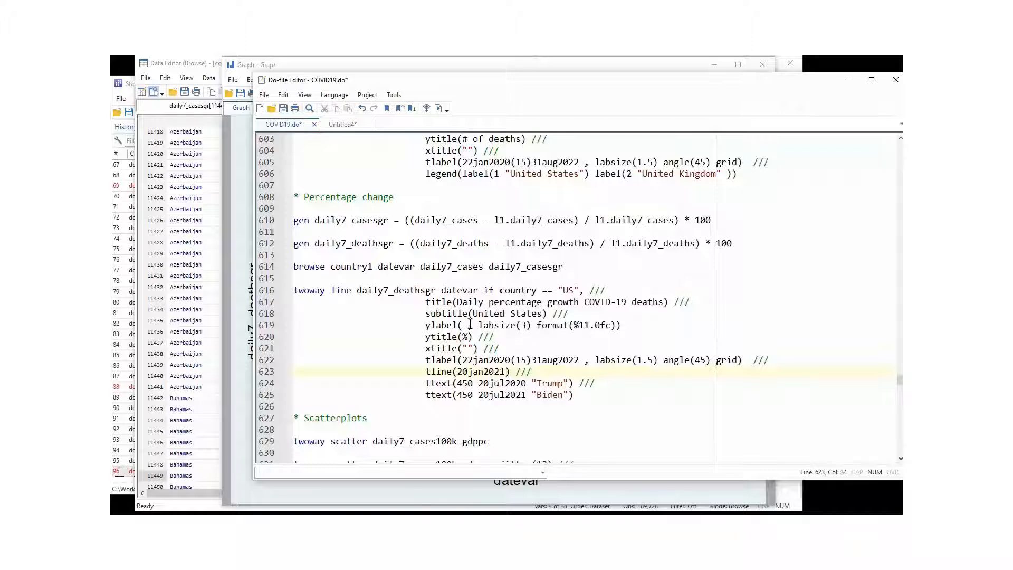
Add the /// line continuation after the ylabel option of the daily7_deathsgr graph command.
double_click(593, 291)
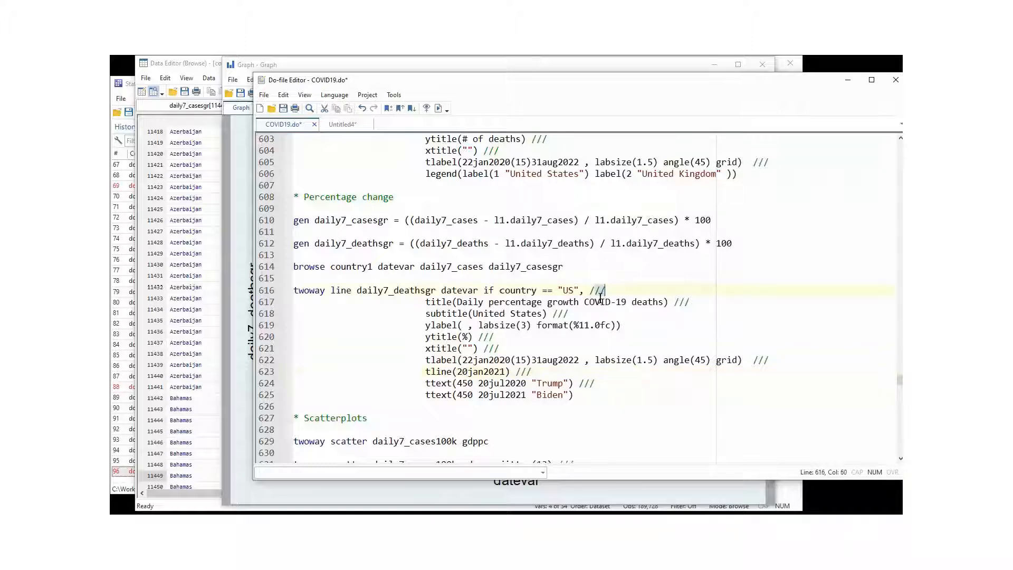
left_click(629, 326)
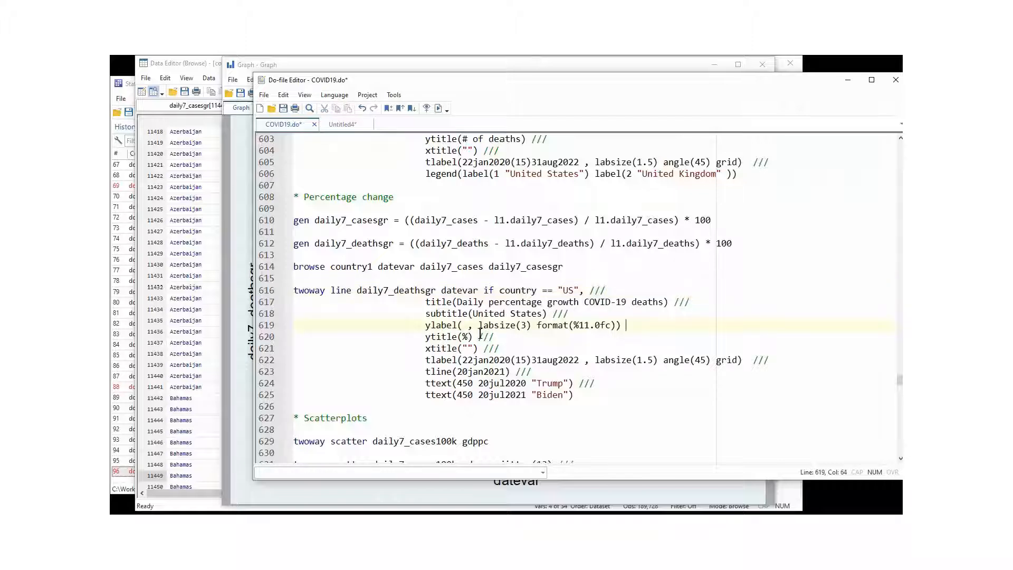
type("///")
left_click_drag(638, 327, 628, 338)
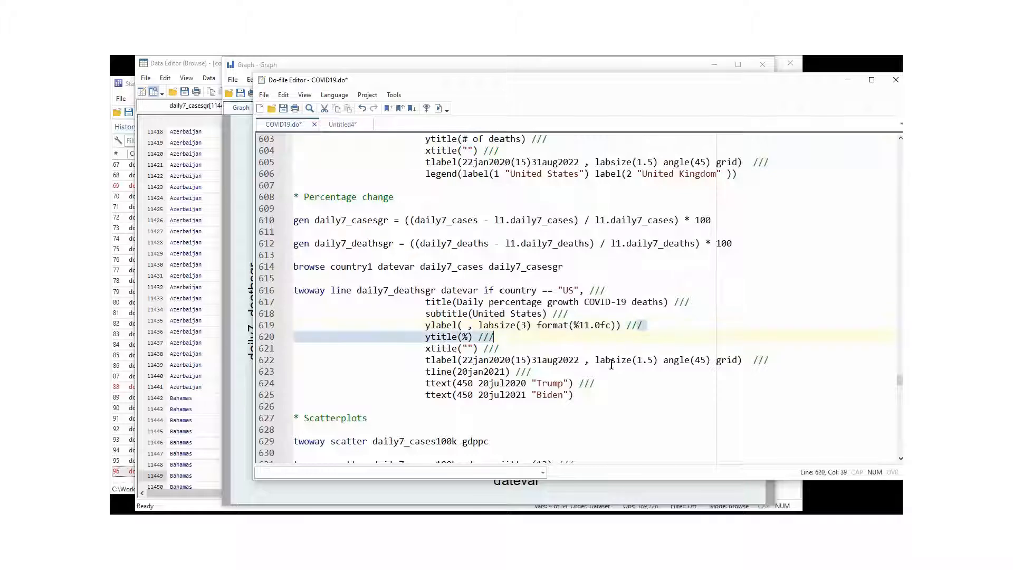
Replot the US daily percentage growth in COVID-19 deaths with the corrected command, and return to its code in the do-file.
left_click_drag(592, 395, 272, 287)
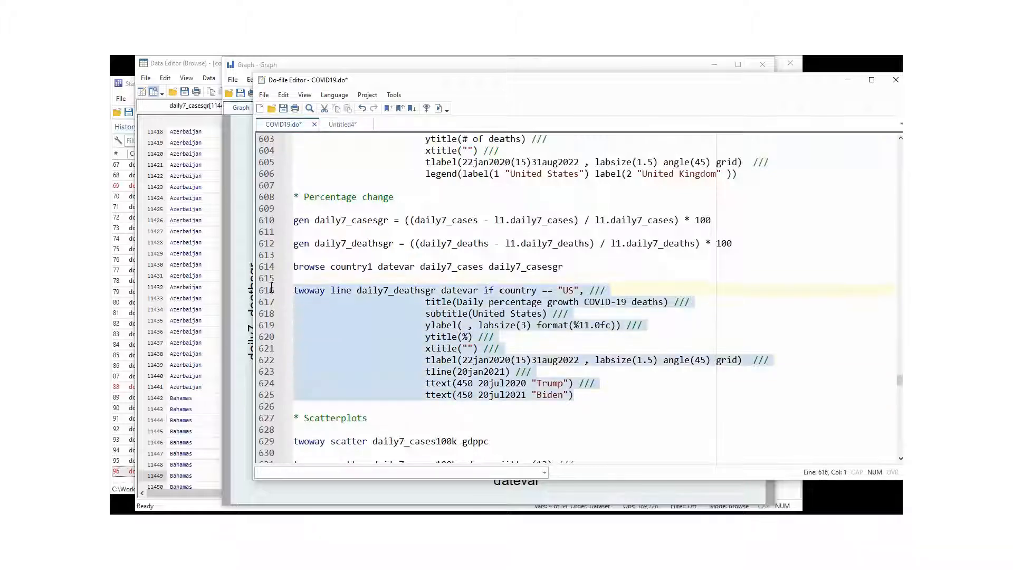
left_click(438, 109)
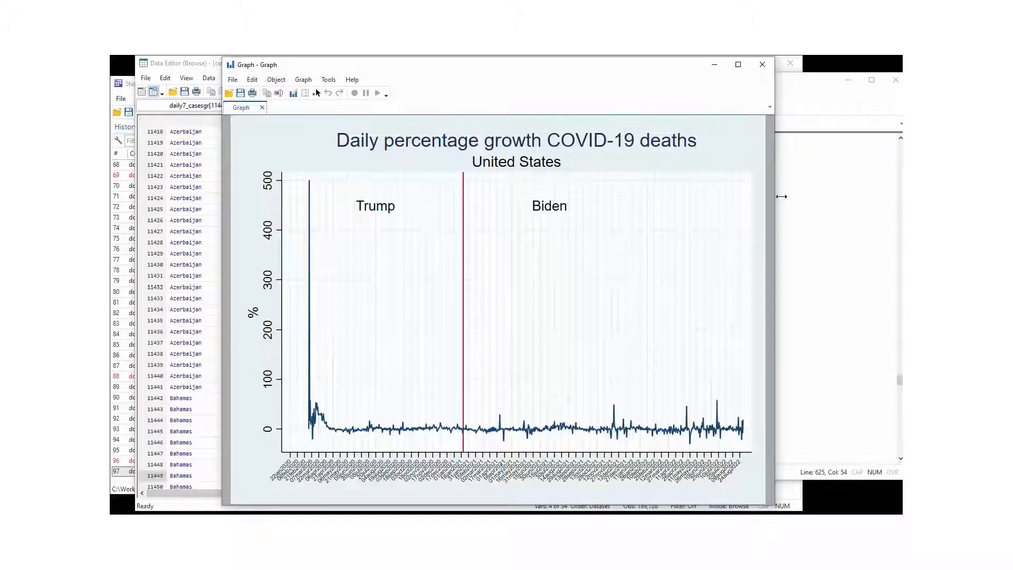
left_click(796, 112)
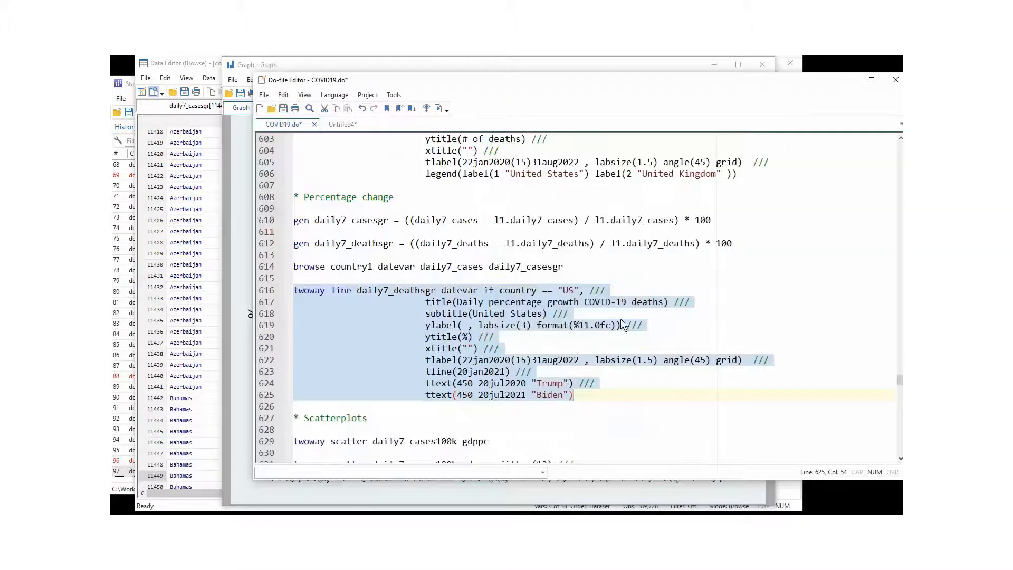
left_click_drag(624, 325, 272, 294)
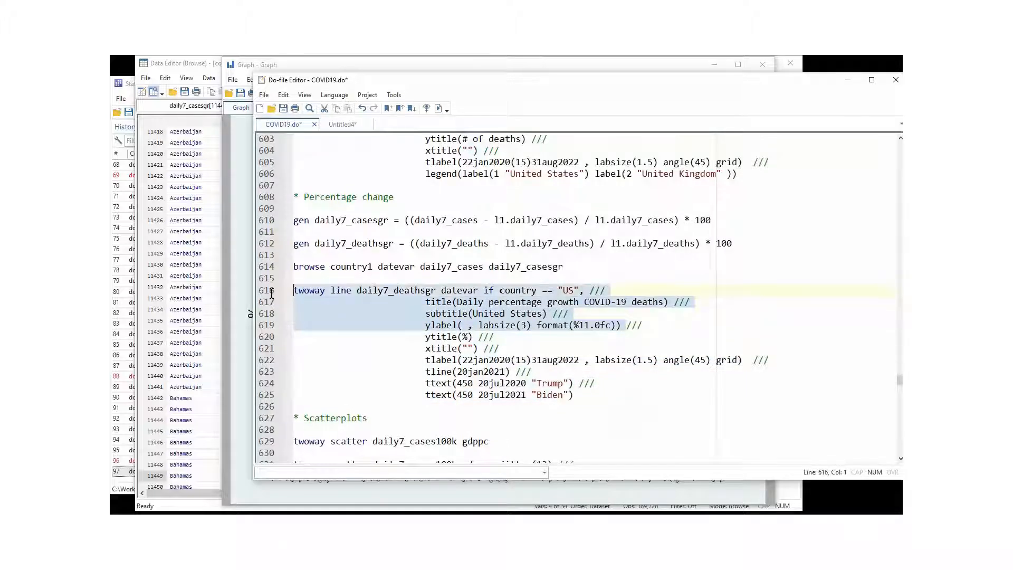
left_click(437, 391)
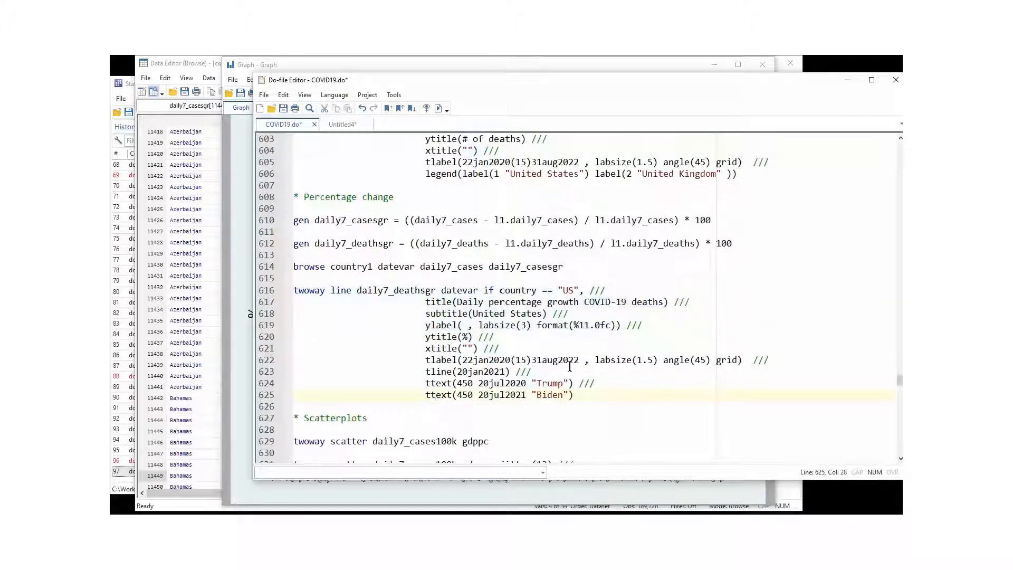